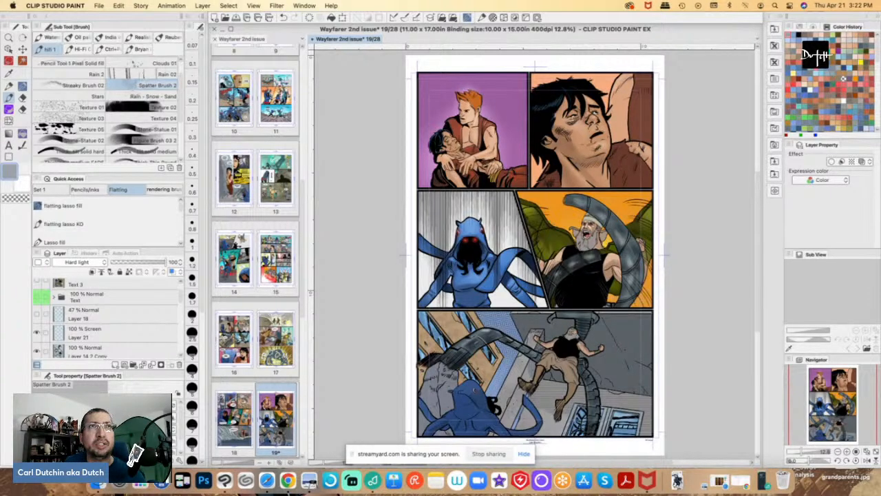
{"action": "key", "text": "super+Tab"}
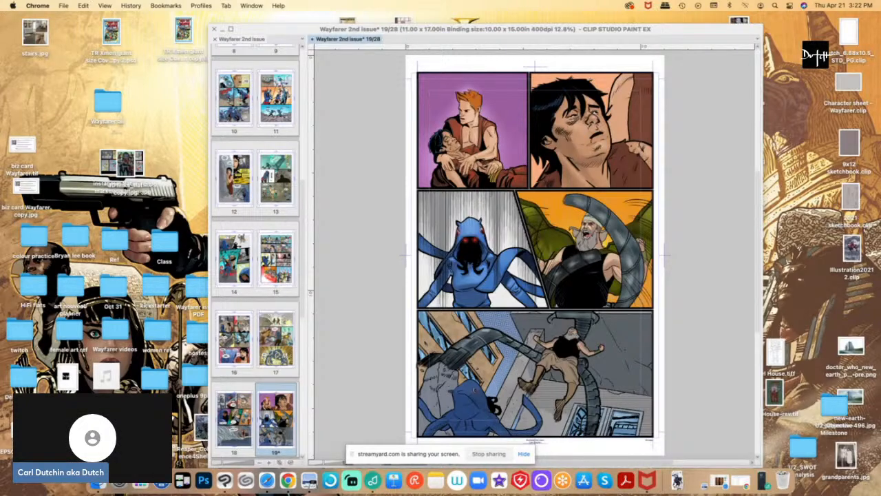
{"action": "left_click", "coordinate": [386, 335]}
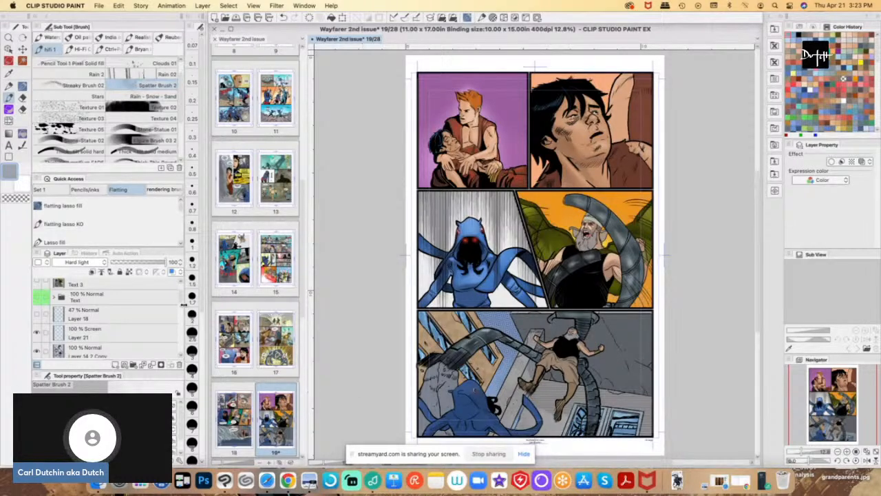
- Duplicate the flat color layer "pg 19 ish 2_flat Copy 2" and select both the original and its copy
{"action": "scroll", "coordinate": [182, 298], "scroll_direction": "up", "scroll_amount": 1}
{"action": "scroll", "coordinate": [182, 298], "scroll_direction": "up", "scroll_amount": 1}
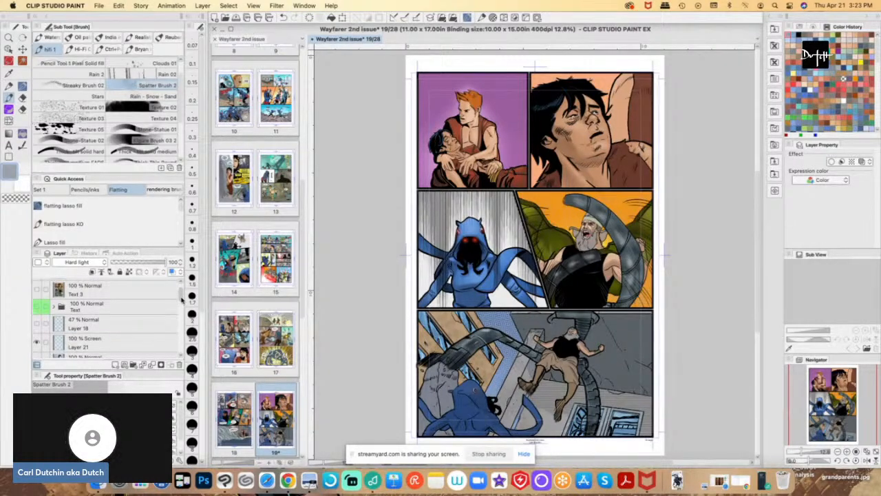
{"action": "scroll", "coordinate": [182, 298], "scroll_direction": "up", "scroll_amount": 1}
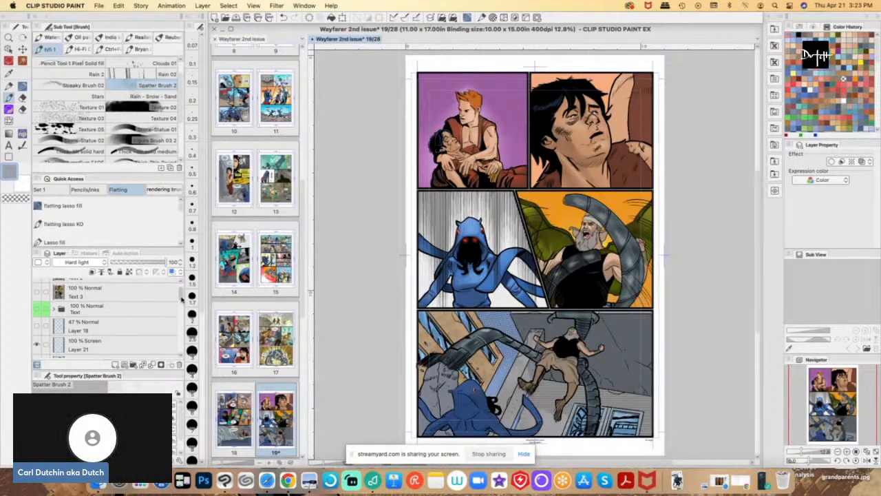
{"action": "scroll", "coordinate": [182, 298], "scroll_direction": "down", "scroll_amount": 1}
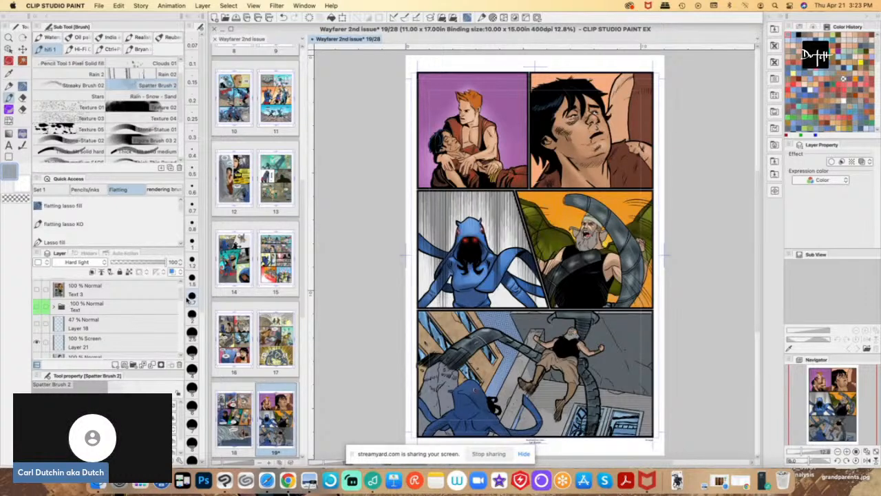
{"action": "left_click_drag", "start_coordinate": [187, 298], "coordinate": [189, 319]}
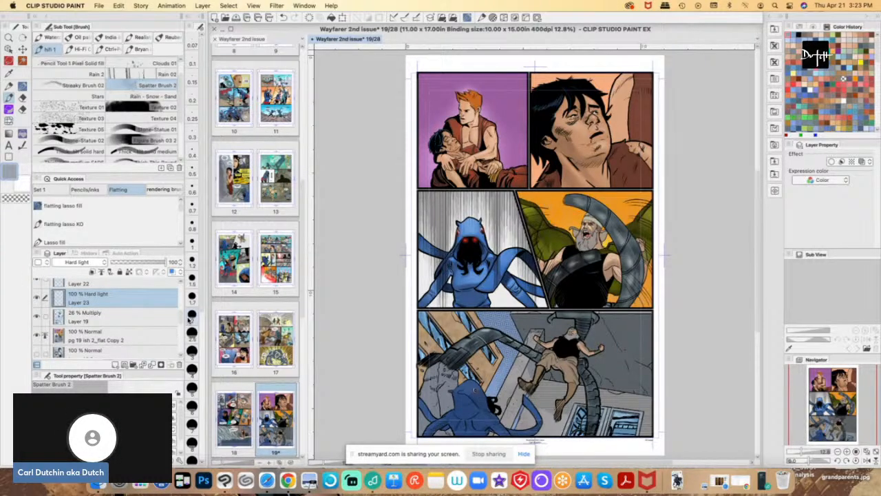
{"action": "left_click", "coordinate": [66, 338]}
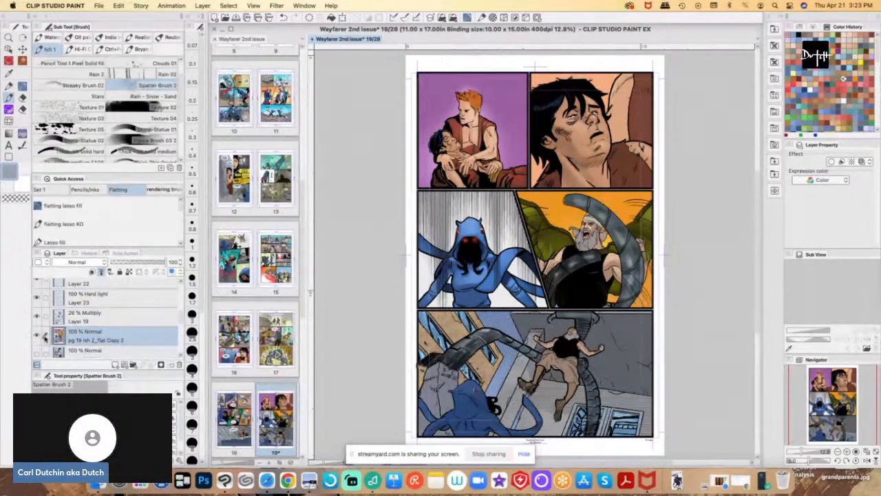
{"action": "left_click", "coordinate": [38, 254]}
{"action": "left_click", "coordinate": [62, 207]}
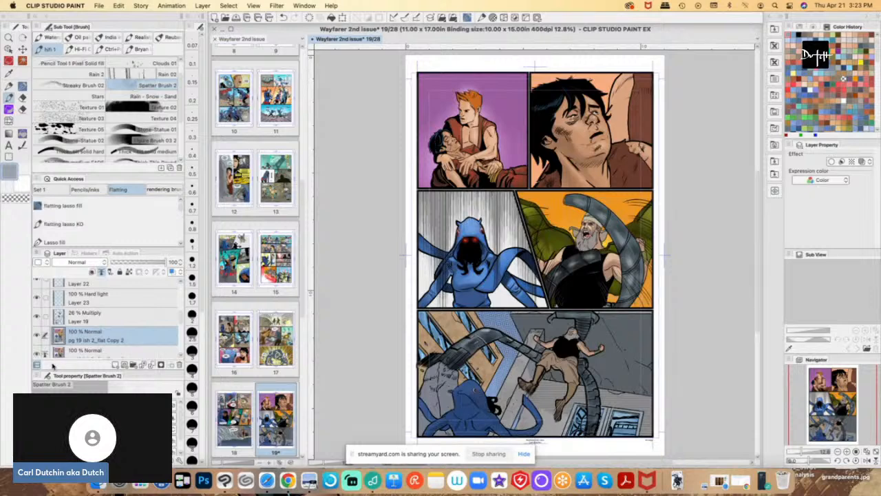
{"action": "left_click_drag", "start_coordinate": [180, 316], "coordinate": [180, 320]}
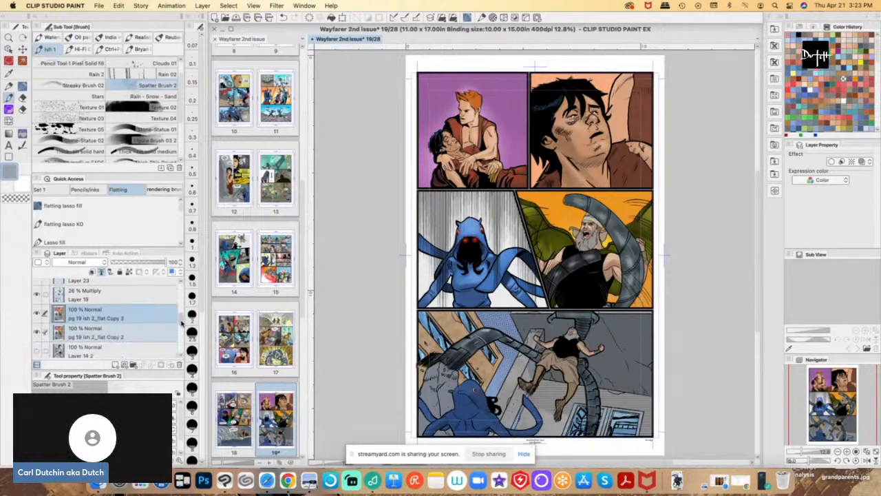
{"action": "left_click", "coordinate": [37, 333]}
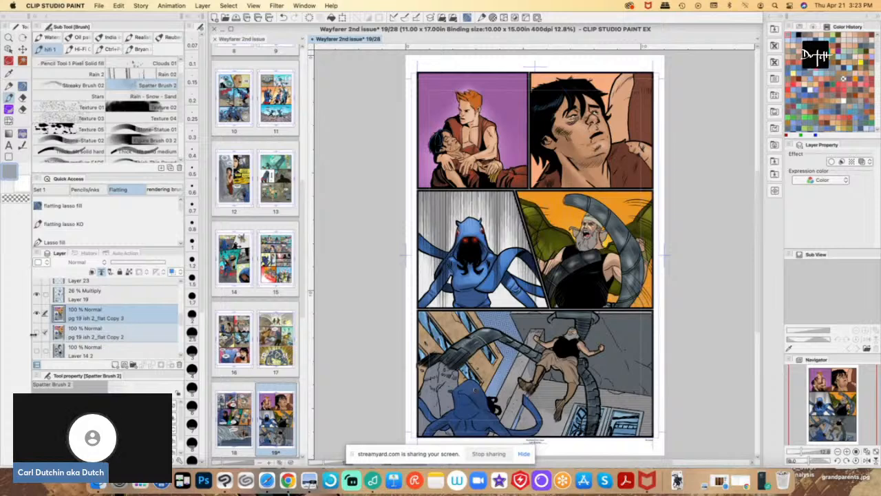
{"action": "left_click", "coordinate": [36, 333]}
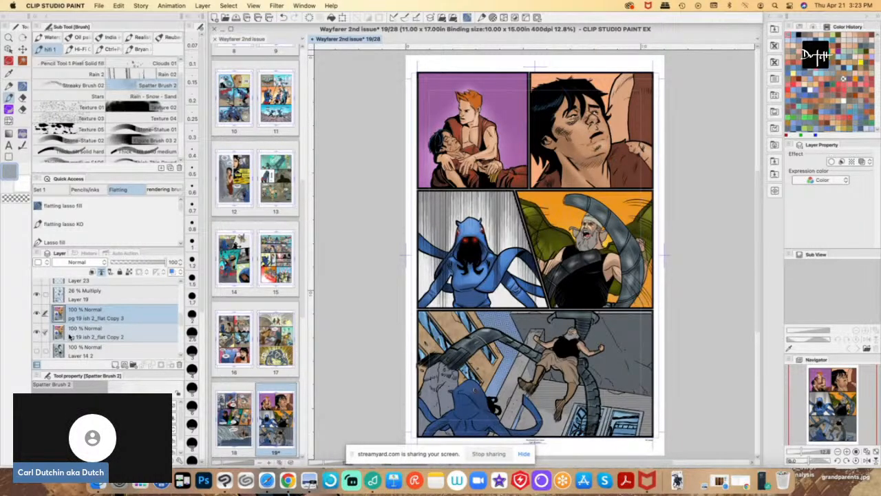
- Select the purple background of the first panel using the Auto select "flatting selection" sub tool
{"action": "left_click", "coordinate": [23, 61]}
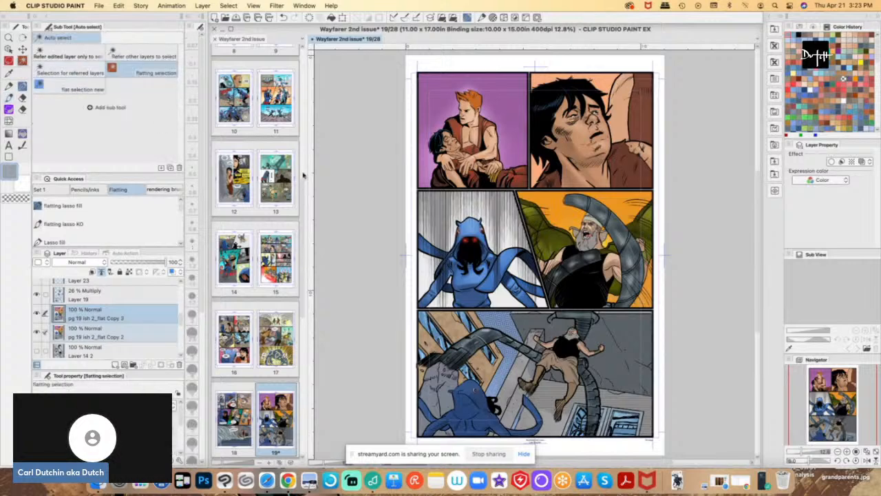
{"action": "left_click", "coordinate": [441, 103]}
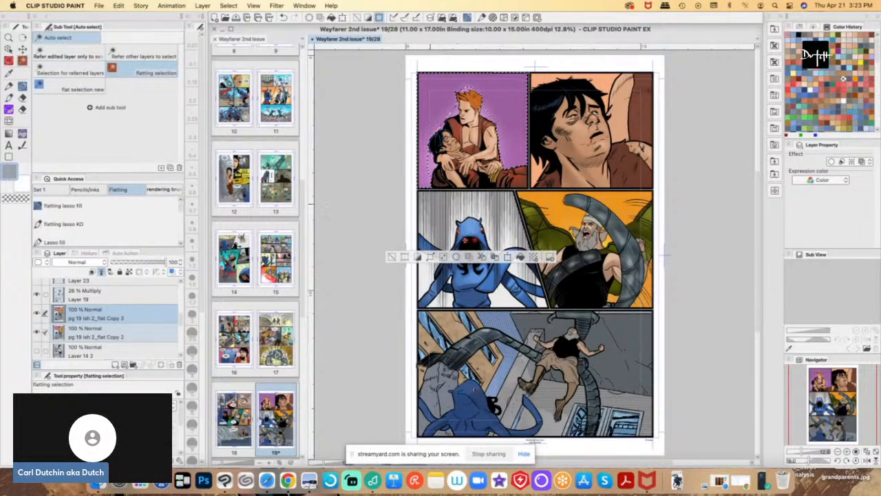
{"action": "left_click", "coordinate": [57, 88]}
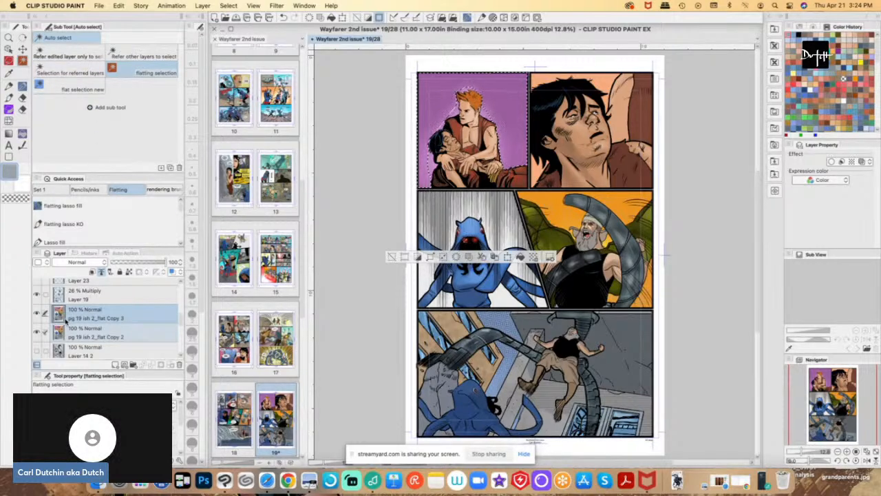
- Clear the selection on the canvas and make only the layer "pg 19 ish 2_flat Copy 2" active
{"action": "left_click", "coordinate": [69, 320]}
{"action": "left_click", "coordinate": [46, 334]}
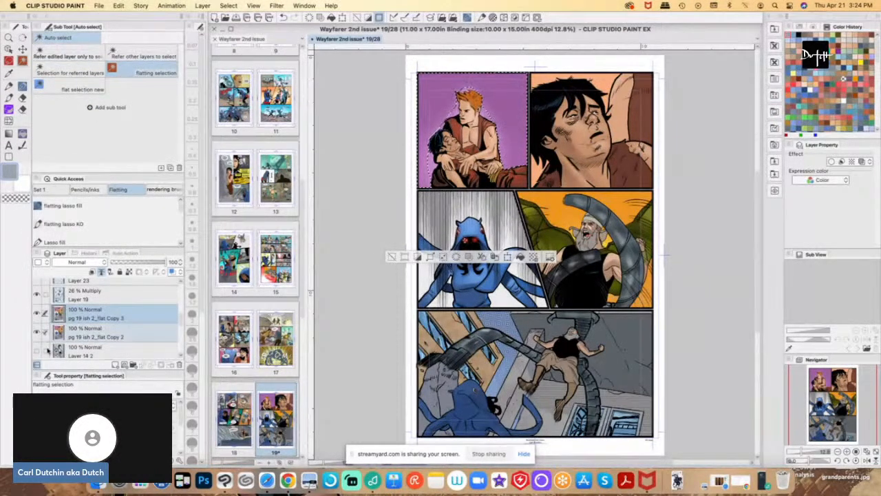
{"action": "left_click", "coordinate": [81, 334]}
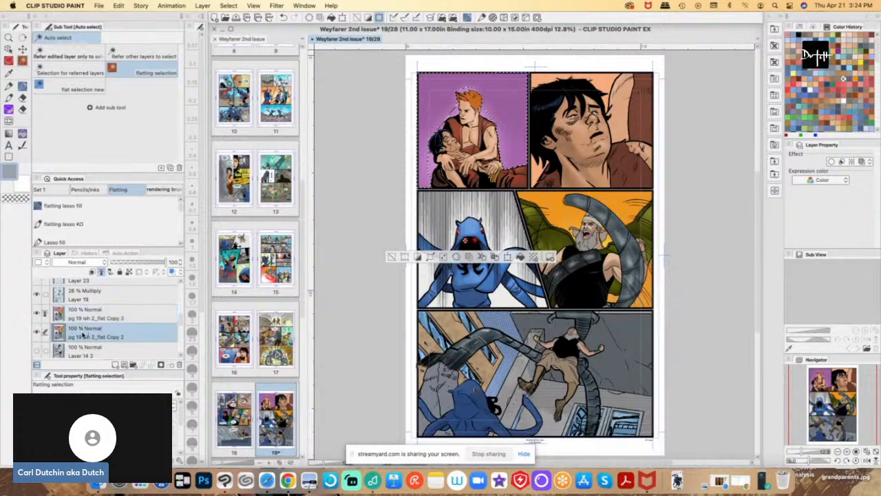
{"action": "left_click", "coordinate": [80, 319]}
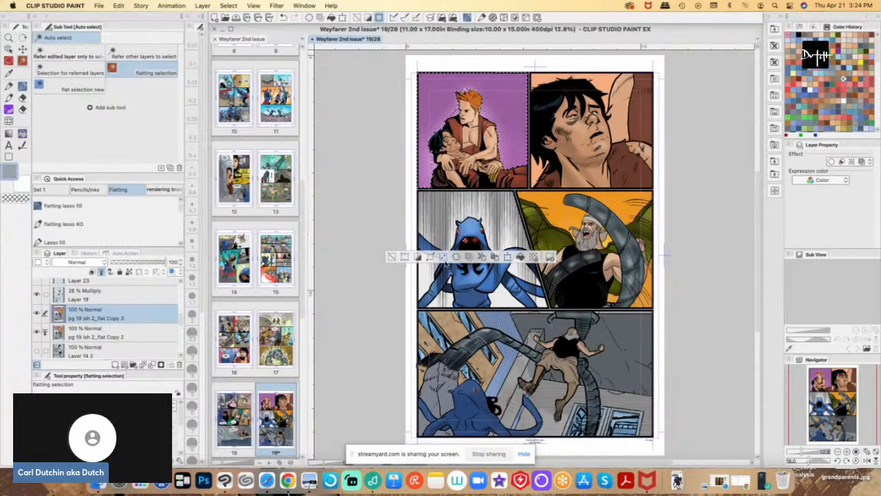
{"action": "left_click", "coordinate": [390, 257]}
{"action": "left_click", "coordinate": [100, 337]}
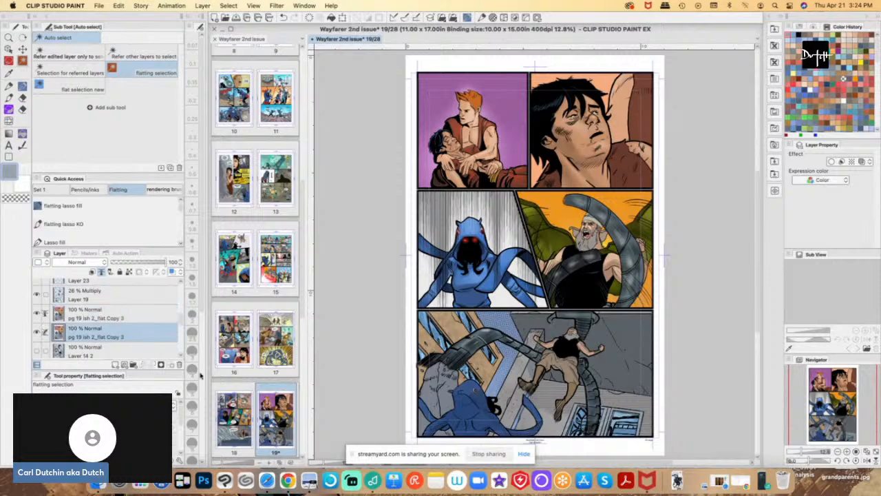
- With "pg 19 ish 2_flat Copy 2" active, reselect the first panel's purple background using the "flatting selection" sub tool
{"action": "left_click", "coordinate": [72, 70]}
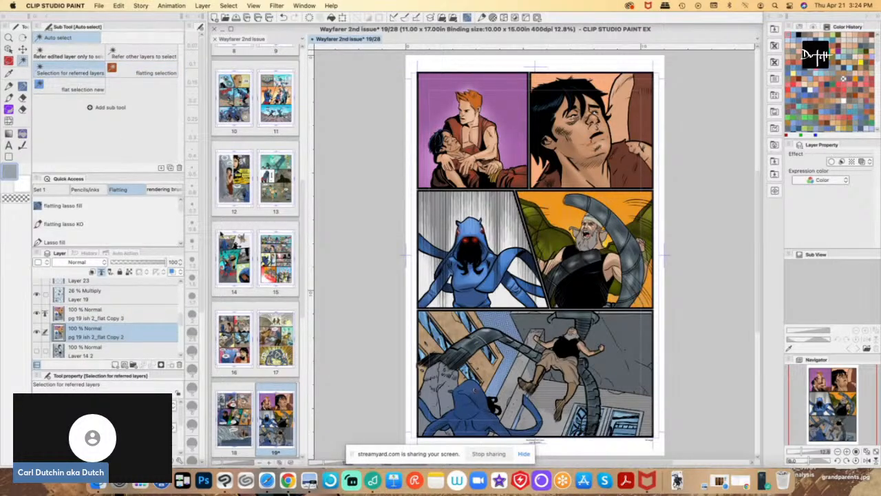
{"action": "left_click_drag", "start_coordinate": [85, 318], "coordinate": [90, 295]}
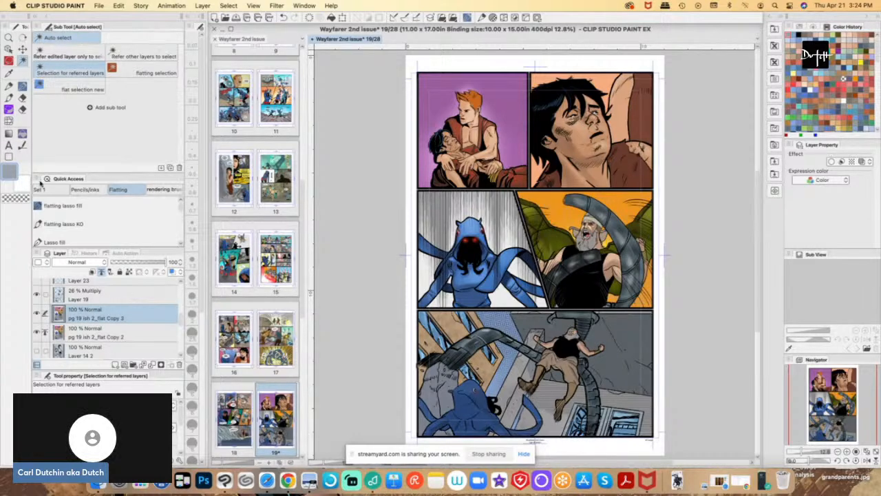
{"action": "left_click", "coordinate": [63, 334]}
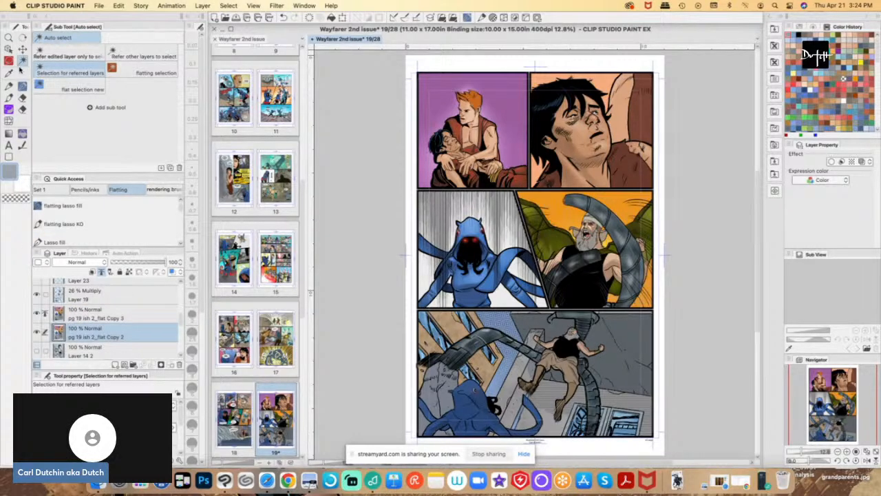
{"action": "left_click", "coordinate": [143, 72]}
{"action": "left_click", "coordinate": [436, 103]}
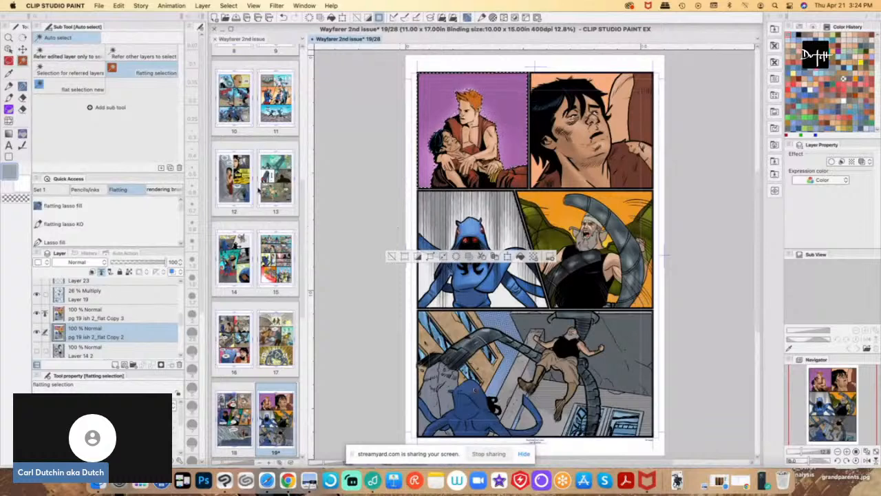
- Clear the purple background selection and select the building's flat color in the bottom panel using the "flat selection new" sub tool
{"action": "left_click", "coordinate": [83, 89]}
{"action": "left_click", "coordinate": [392, 258]}
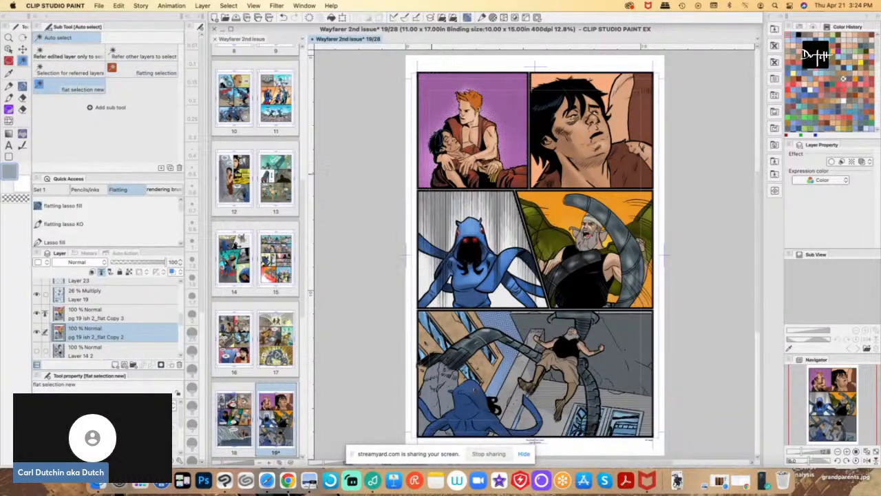
{"action": "left_click", "coordinate": [463, 354]}
{"action": "left_click", "coordinate": [383, 196]}
{"action": "left_click", "coordinate": [488, 387]}
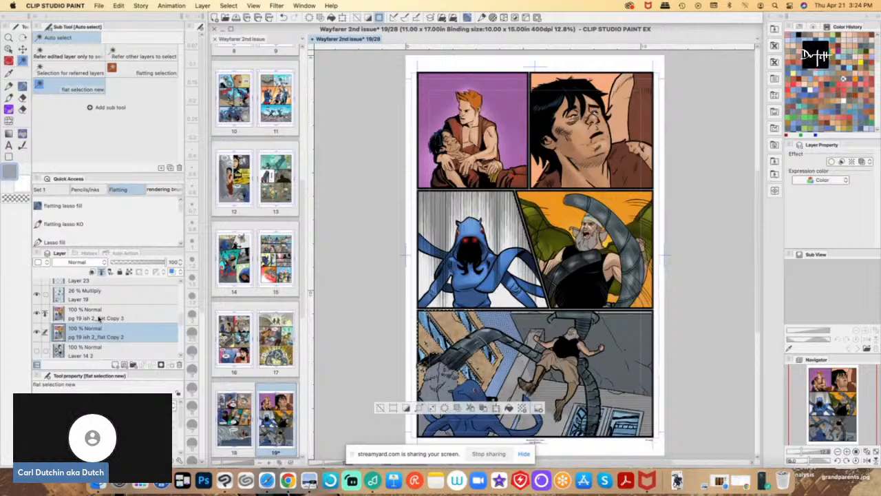
- Make "pg 19 ish 2_flat Copy 3" the active layer, clear the building selection, and hide "pg 19 ish 2_flat Copy 2"
{"action": "left_click", "coordinate": [80, 315]}
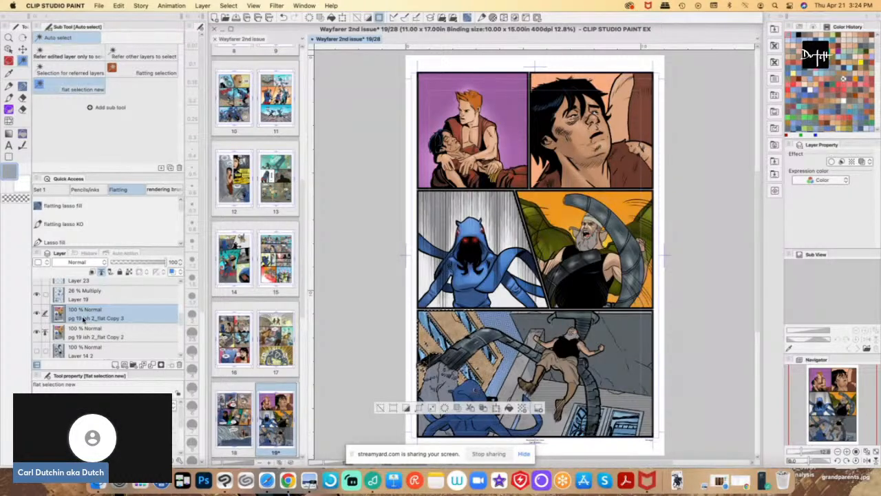
{"action": "left_click", "coordinate": [380, 409]}
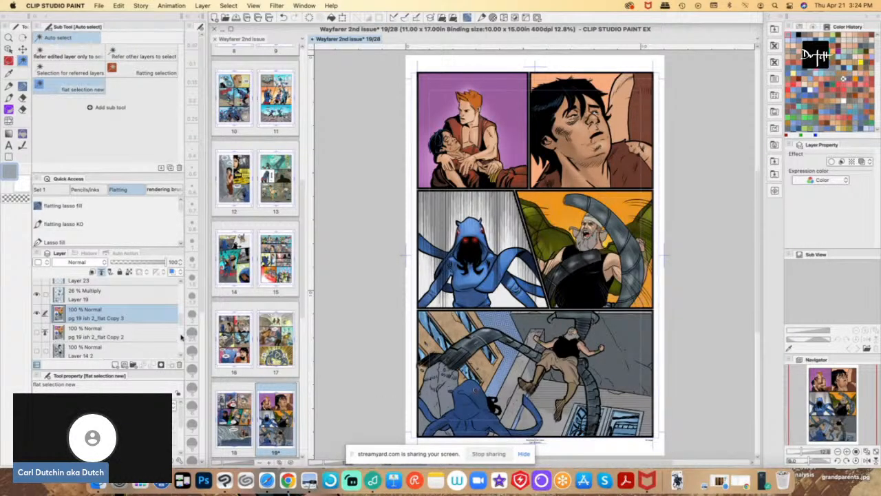
- With the Multiply layer "Layer 19" active, select the blue tentacled creature's flat color areas on the page
{"action": "scroll", "coordinate": [179, 328], "scroll_direction": "up", "scroll_amount": 3}
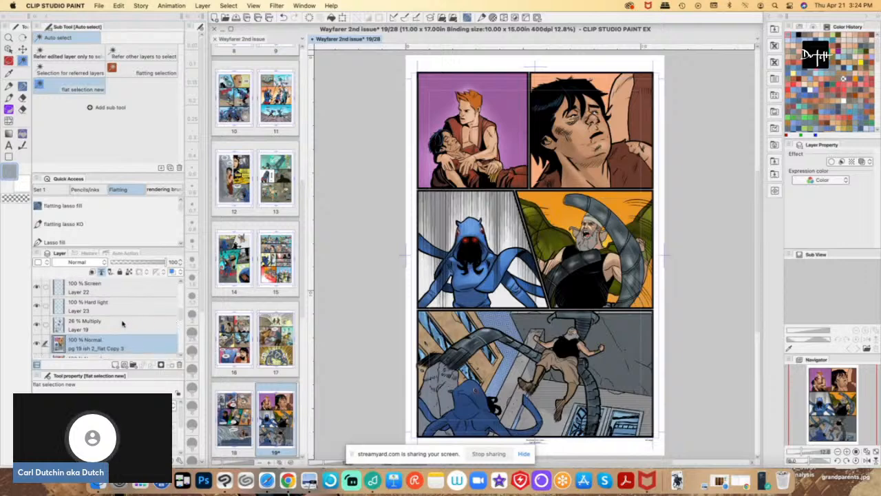
{"action": "left_click", "coordinate": [125, 324]}
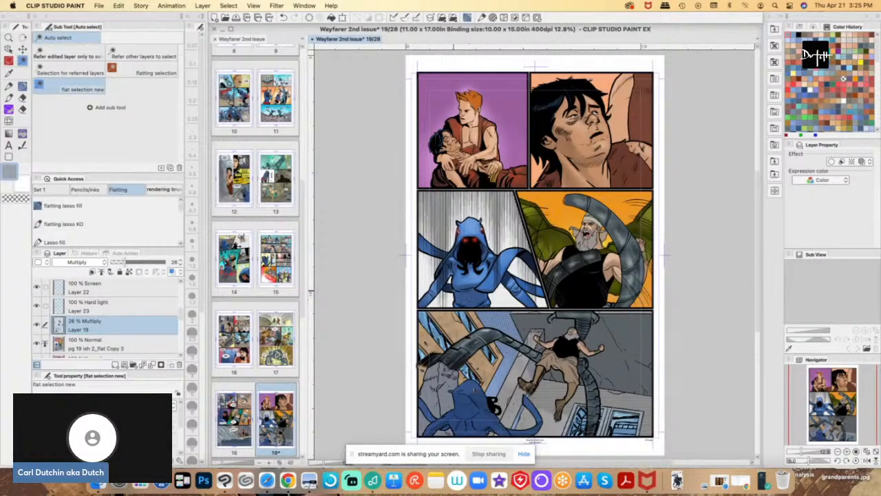
{"action": "left_click", "coordinate": [469, 294]}
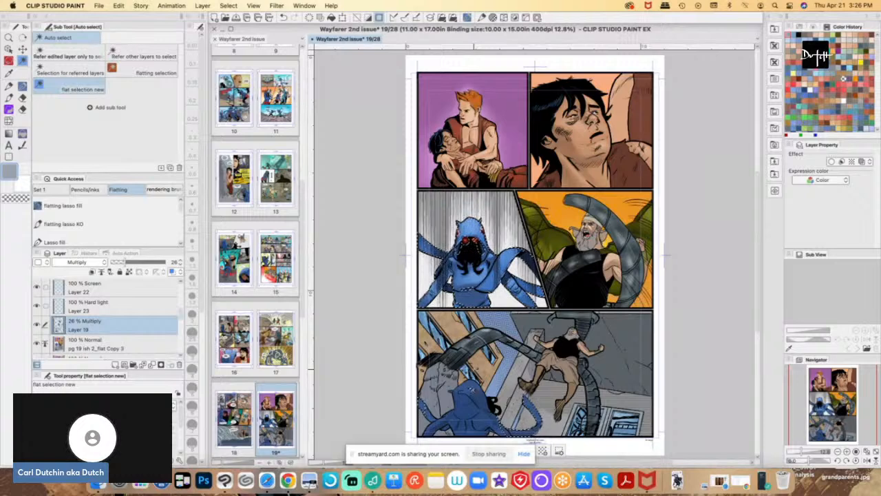
- Go through the Hard light layer "Layer 23" and the Screen layer "Layer 22" in the layer stack
{"action": "left_click", "coordinate": [79, 311]}
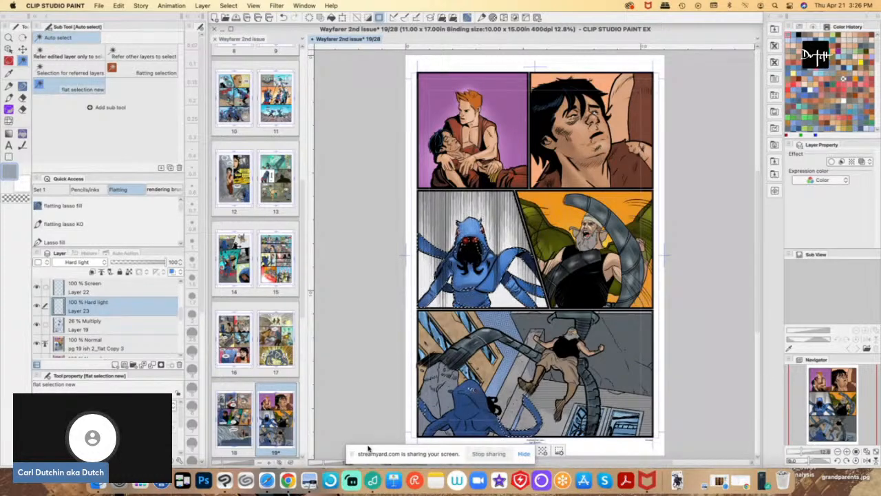
{"action": "scroll", "coordinate": [119, 303], "scroll_direction": "up", "scroll_amount": 1}
{"action": "left_click", "coordinate": [118, 304]}
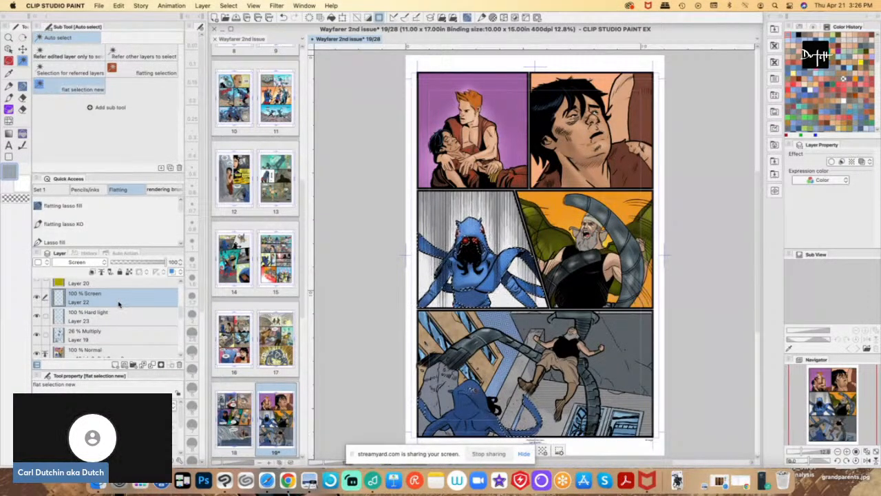
- Compare the page with the yellow-green overlay "Layer 20" shown and hidden, and dismiss the screen-sharing notice
{"action": "scroll", "coordinate": [181, 313], "scroll_direction": "up", "scroll_amount": 3}
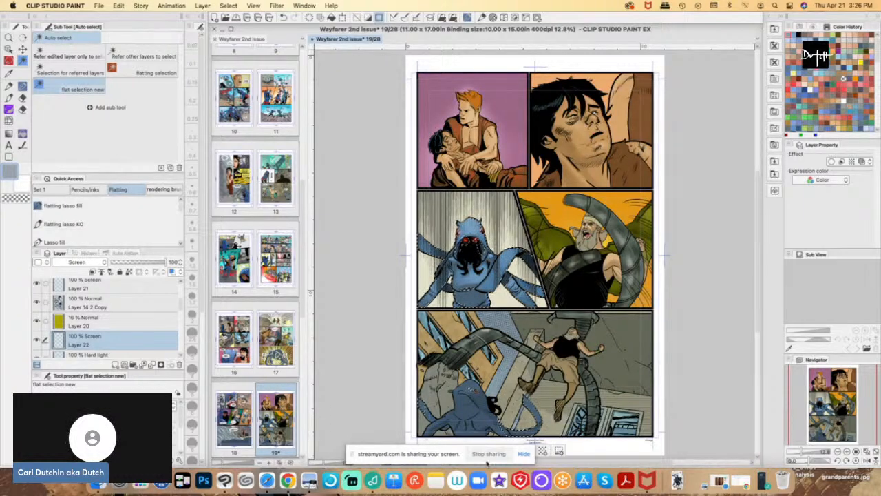
{"action": "left_click", "coordinate": [521, 457]}
{"action": "left_click", "coordinate": [307, 428]}
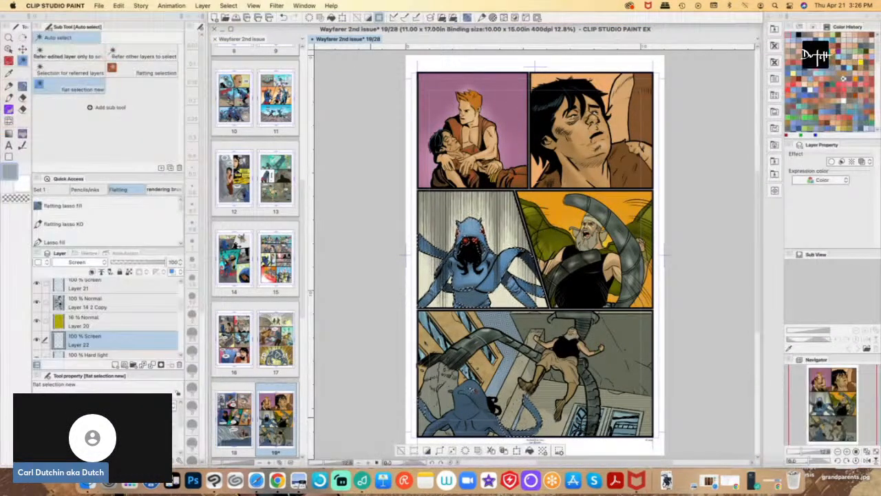
{"action": "left_click", "coordinate": [85, 325]}
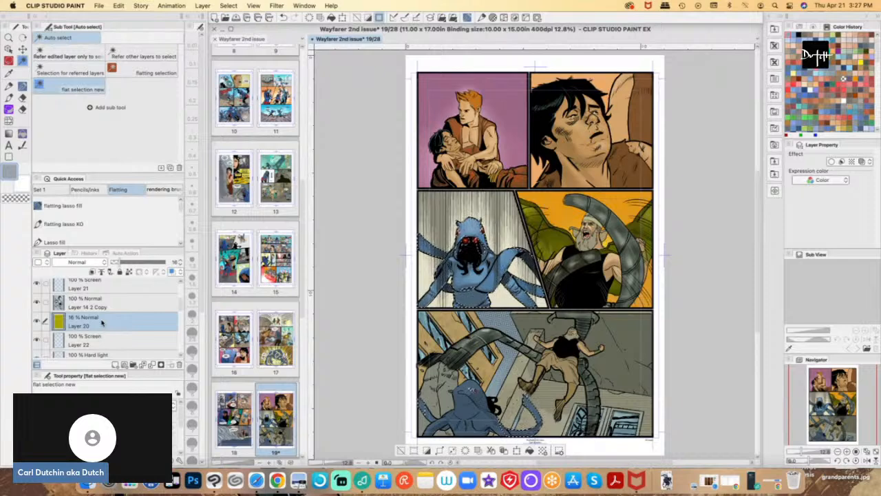
{"action": "left_click", "coordinate": [37, 322]}
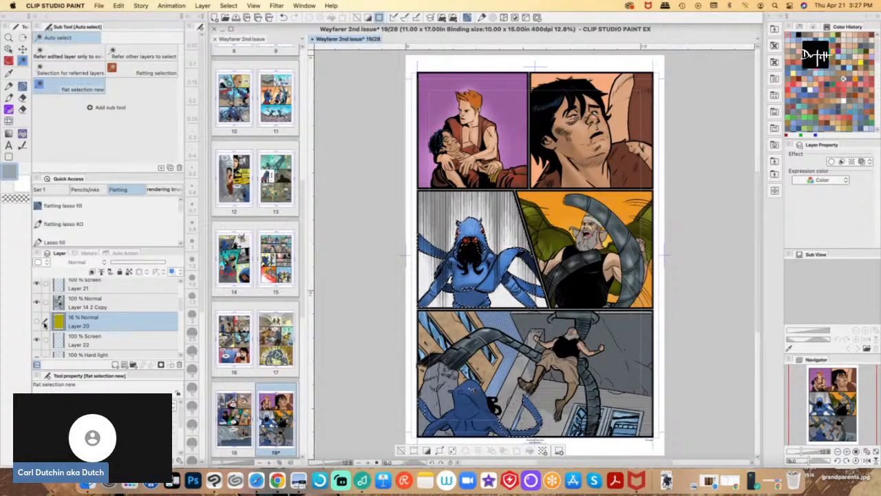
- Rename the layer "Layer 14 2 Copy" as "lineart"
{"action": "double_click", "coordinate": [104, 307]}
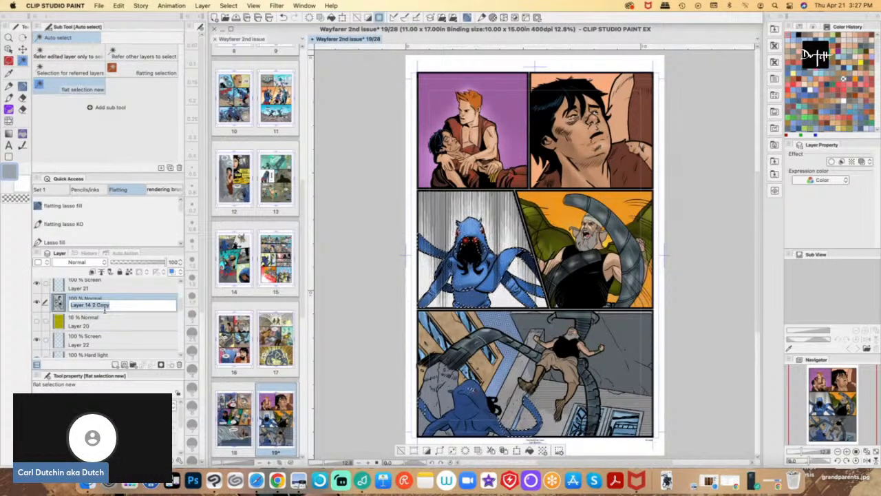
{"action": "type", "text": "lineart"}
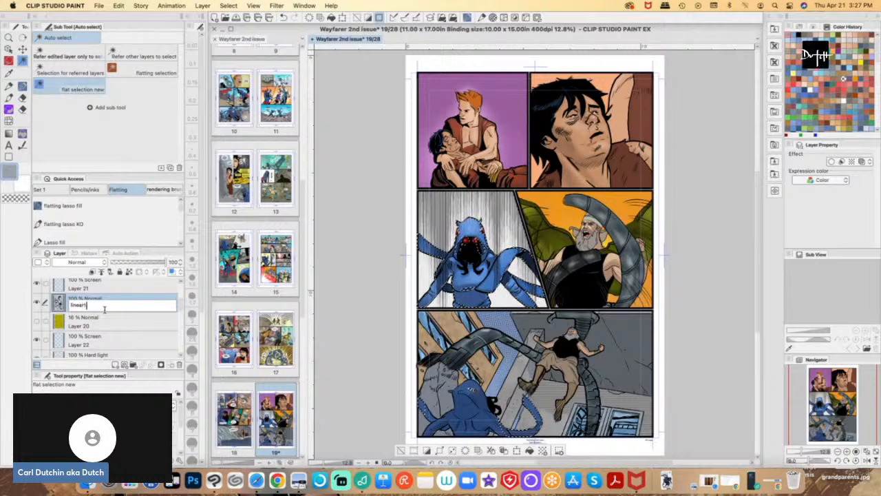
{"action": "key", "text": "Return"}
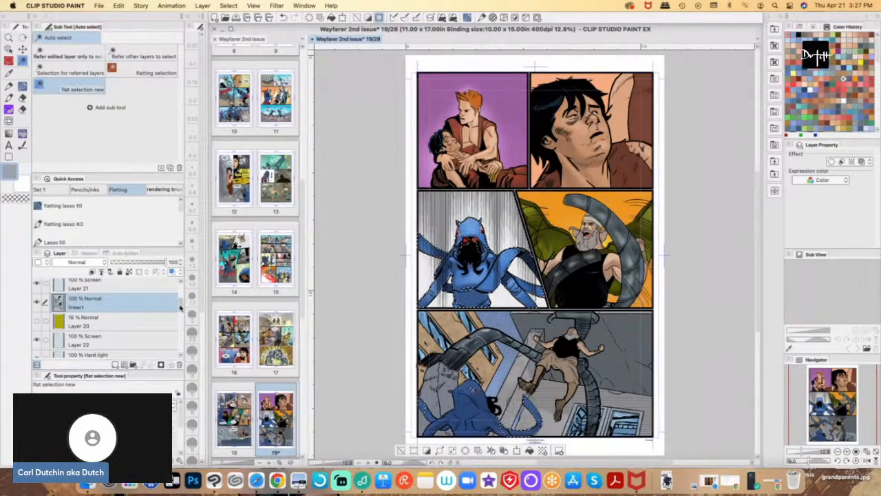
- Compare the page with the Screen layer "Layer 21" hidden and shown
{"action": "left_click_drag", "start_coordinate": [180, 309], "coordinate": [180, 305]}
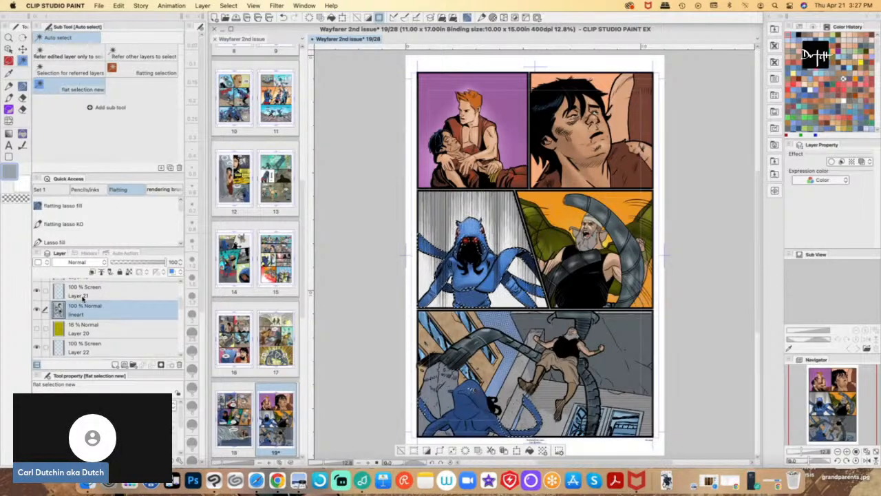
{"action": "left_click", "coordinate": [37, 292]}
{"action": "left_click", "coordinate": [37, 291]}
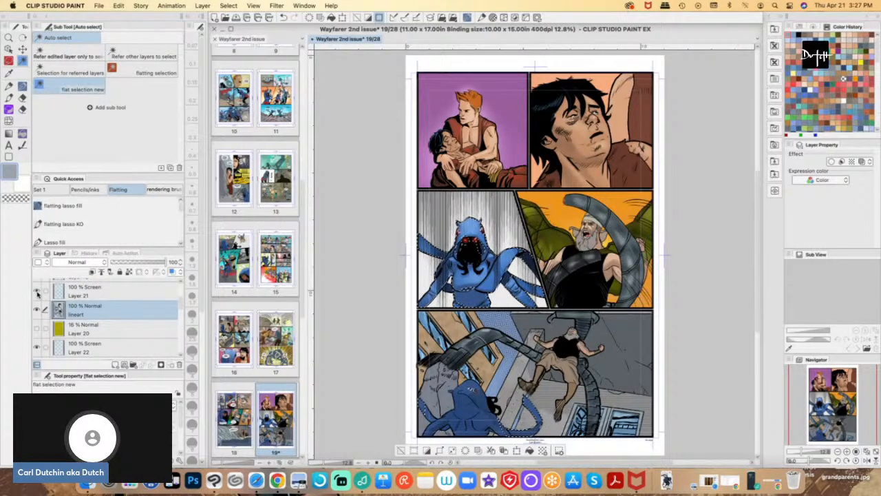
{"action": "left_click", "coordinate": [88, 295]}
{"action": "left_click_drag", "start_coordinate": [181, 307], "coordinate": [181, 301]}
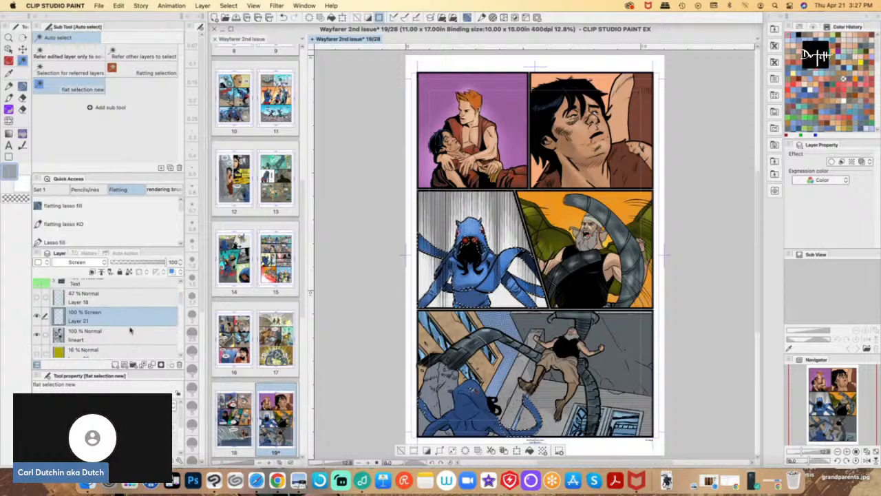
- Add a raster layer directly above "lineart", clip it to the layer below, name it "colour holds", and clear the selection
{"action": "left_click", "coordinate": [114, 336]}
{"action": "left_click", "coordinate": [115, 365]}
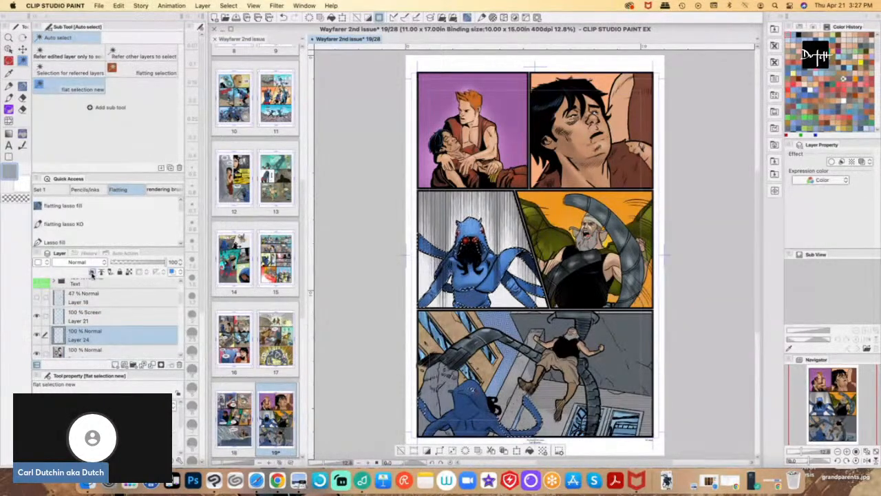
{"action": "scroll", "coordinate": [158, 314], "scroll_direction": "down", "scroll_amount": 1}
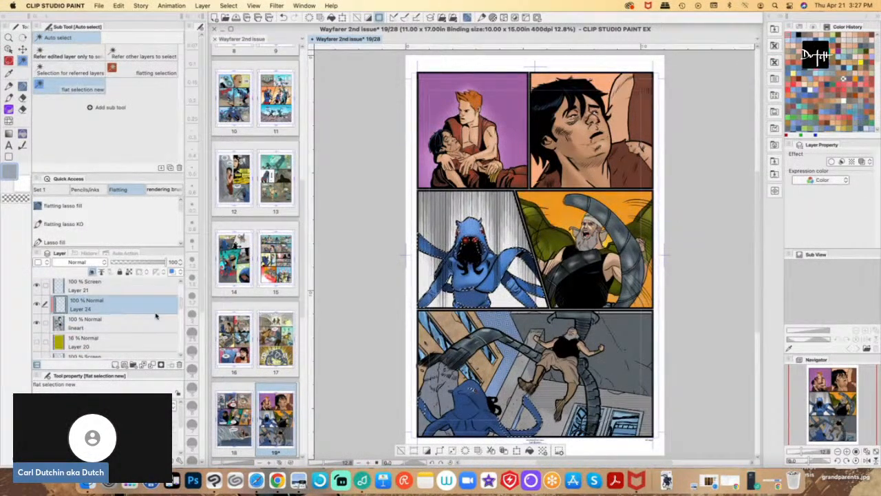
{"action": "double_click", "coordinate": [83, 306]}
{"action": "type", "text": "colour"}
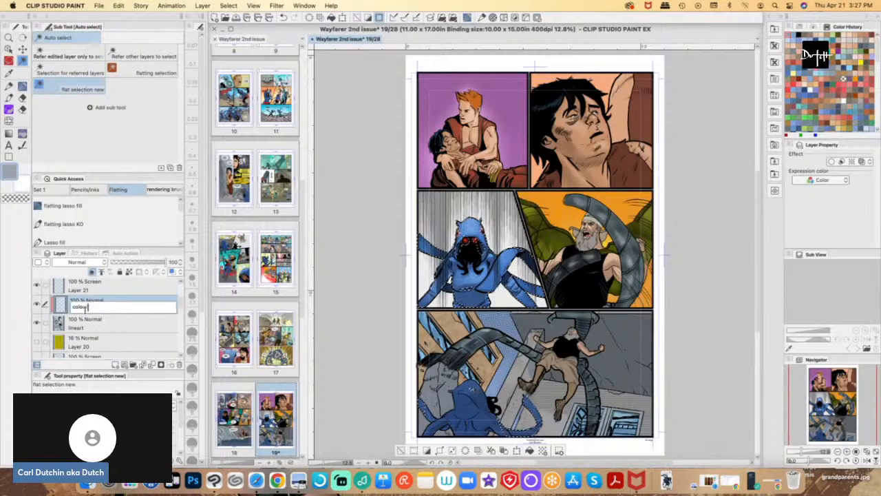
{"action": "type", "text": "solds"}
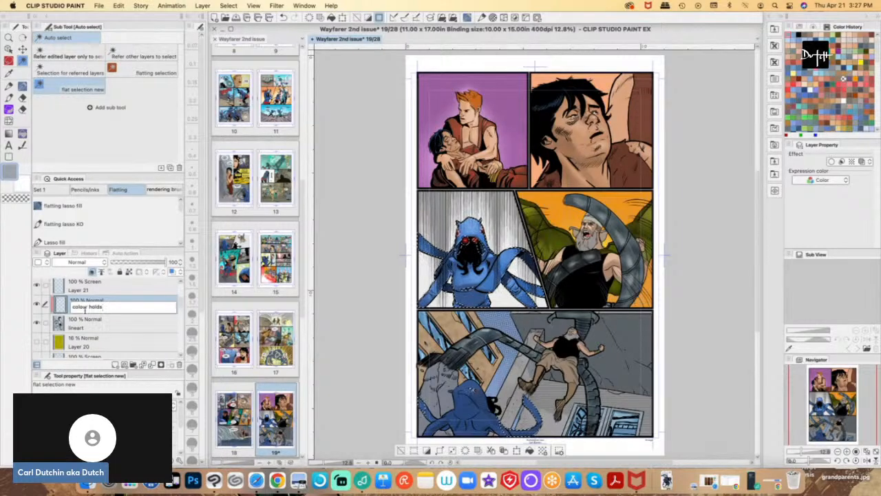
{"action": "key", "text": "Return"}
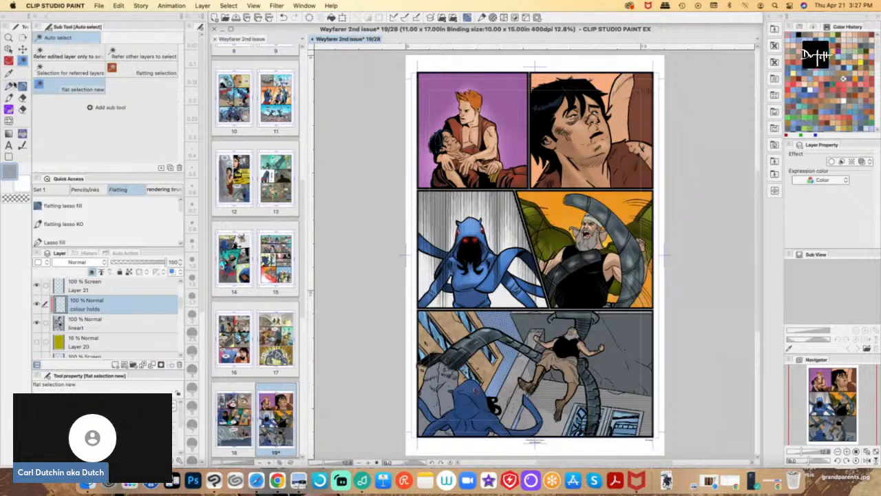
{"action": "left_click", "coordinate": [9, 60]}
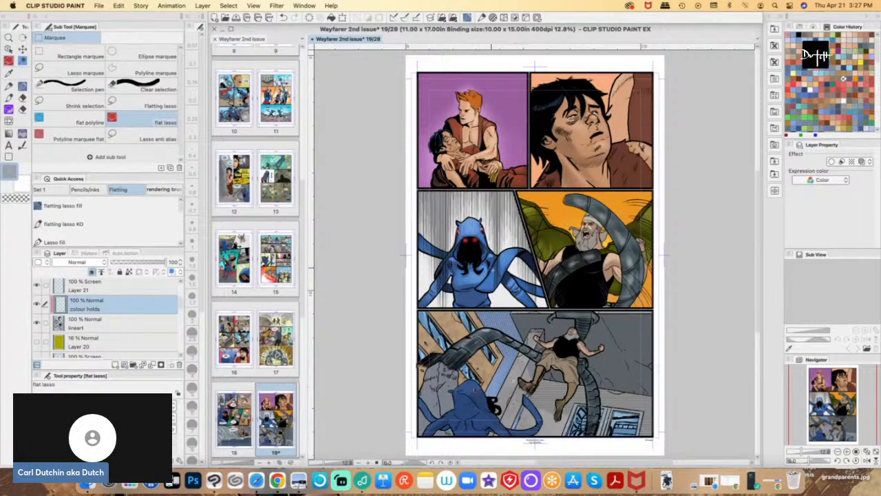
{"action": "scroll", "coordinate": [432, 236], "scroll_direction": "down", "scroll_amount": 2}
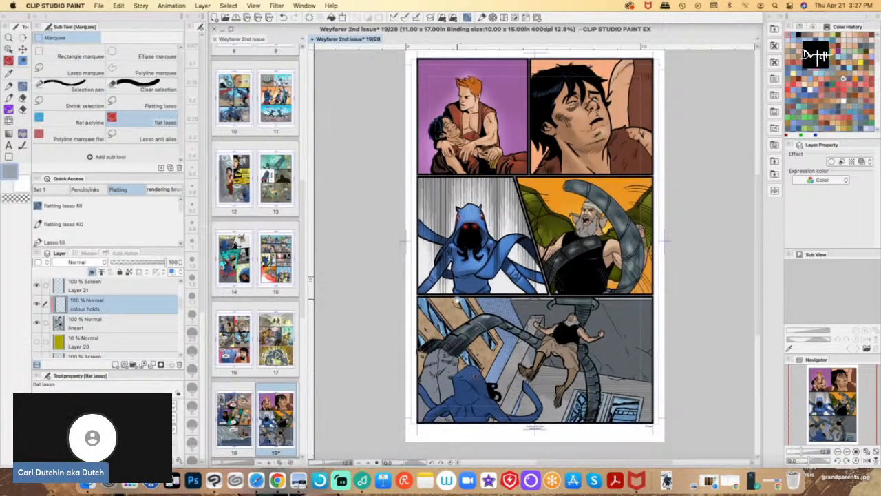
{"action": "left_click", "coordinate": [846, 451]}
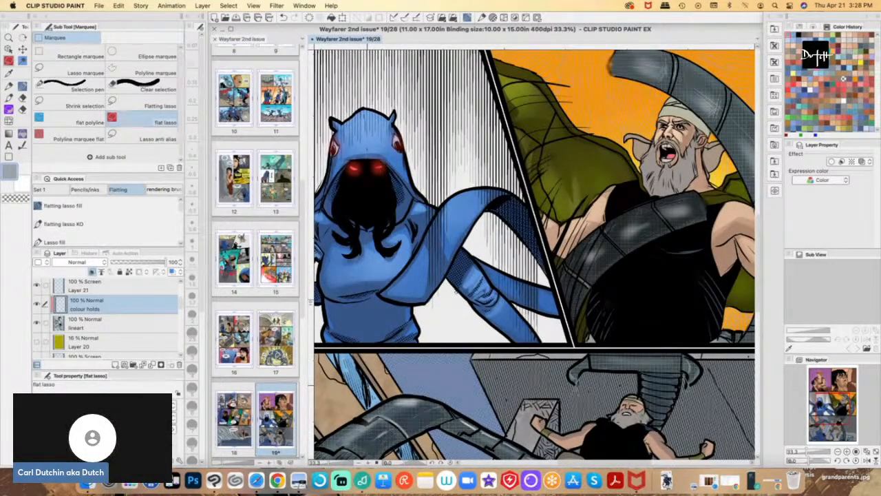
{"action": "left_click", "coordinate": [837, 453]}
{"action": "left_click", "coordinate": [837, 453]}
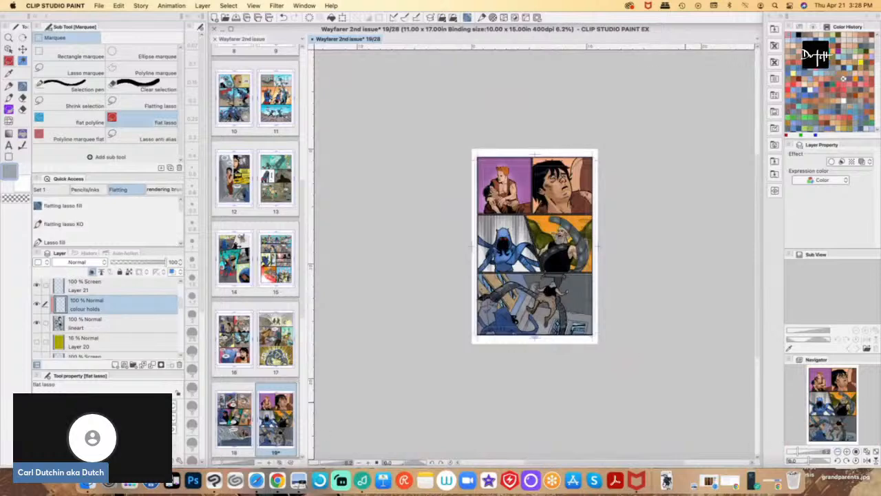
{"action": "left_click", "coordinate": [846, 452]}
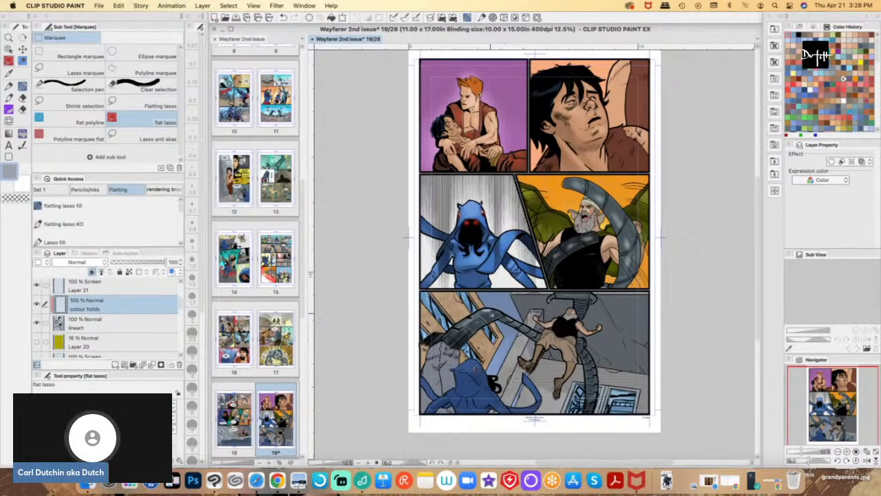
- Paint a Quick Mask with Normal Brush 05 over the tan building's outlines and window frames in the last panel and convert it to a selection
{"action": "scroll", "coordinate": [534, 240], "scroll_direction": "down", "scroll_amount": 2}
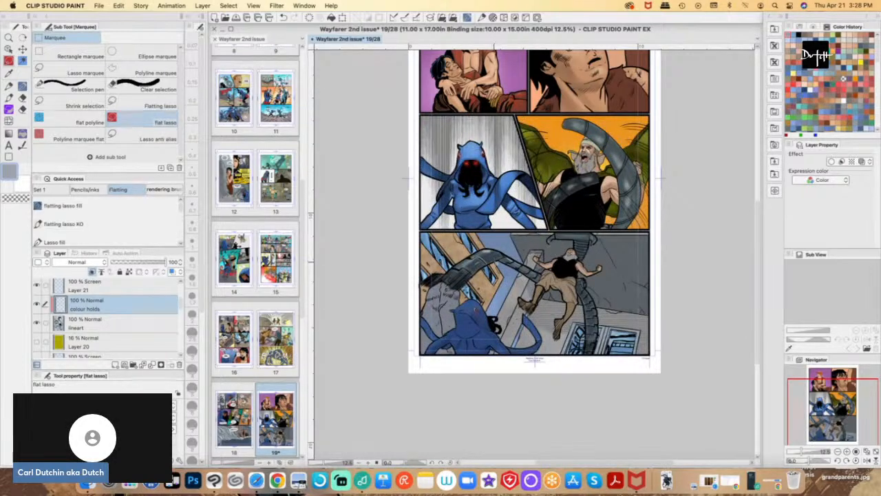
{"action": "left_click", "coordinate": [490, 268]}
{"action": "left_click", "coordinate": [410, 282]}
{"action": "left_click", "coordinate": [538, 17]}
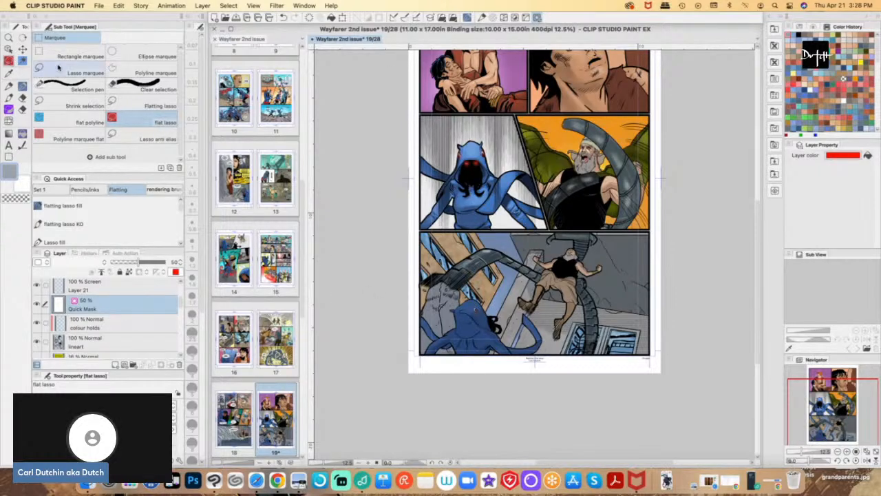
{"action": "left_click", "coordinate": [9, 97]}
{"action": "left_click", "coordinate": [62, 64]}
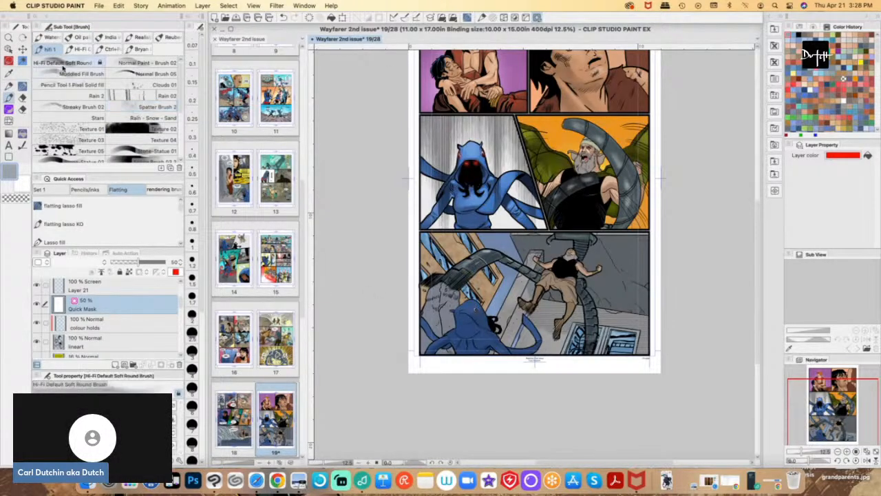
{"action": "left_click", "coordinate": [148, 73]}
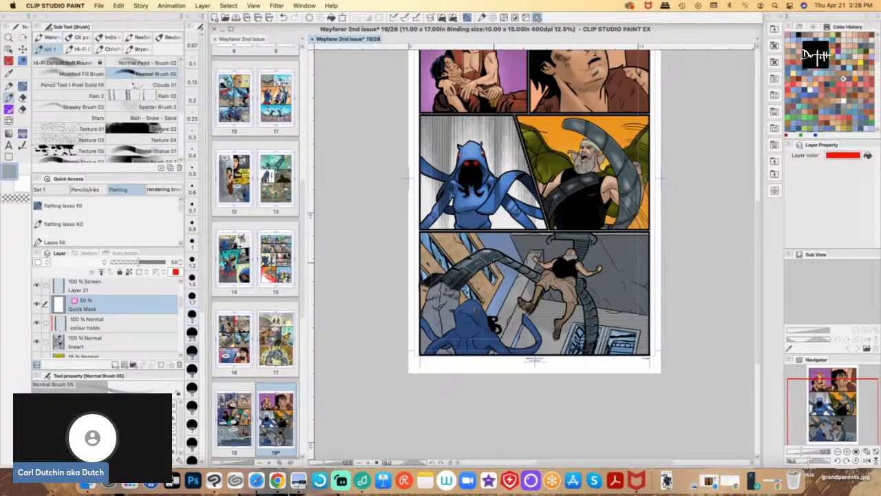
{"action": "mouse_move", "coordinate": [487, 266]}
{"action": "left_mouse_down"}
{"action": "mouse_move", "coordinate": [461, 291]}
{"action": "mouse_move", "coordinate": [472, 289]}
{"action": "mouse_move", "coordinate": [488, 309]}
{"action": "mouse_move", "coordinate": [497, 266]}
{"action": "mouse_move", "coordinate": [489, 283]}
{"action": "left_mouse_up"}
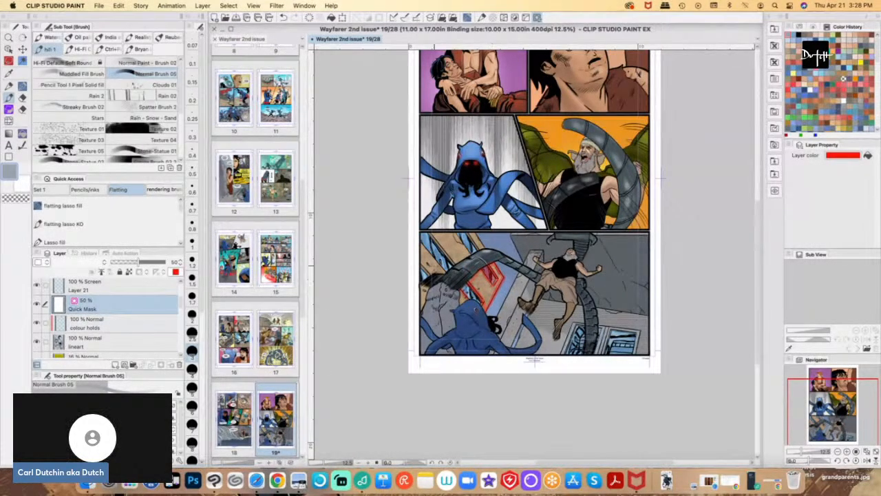
{"action": "mouse_move", "coordinate": [436, 269]}
{"action": "left_mouse_down"}
{"action": "mouse_move", "coordinate": [418, 238]}
{"action": "mouse_move", "coordinate": [442, 268]}
{"action": "left_mouse_up"}
{"action": "mouse_move", "coordinate": [433, 236]}
{"action": "left_mouse_down"}
{"action": "mouse_move", "coordinate": [445, 263]}
{"action": "mouse_move", "coordinate": [427, 238]}
{"action": "mouse_move", "coordinate": [429, 277]}
{"action": "mouse_move", "coordinate": [421, 267]}
{"action": "mouse_move", "coordinate": [428, 278]}
{"action": "mouse_move", "coordinate": [422, 266]}
{"action": "mouse_move", "coordinate": [431, 259]}
{"action": "left_mouse_up"}
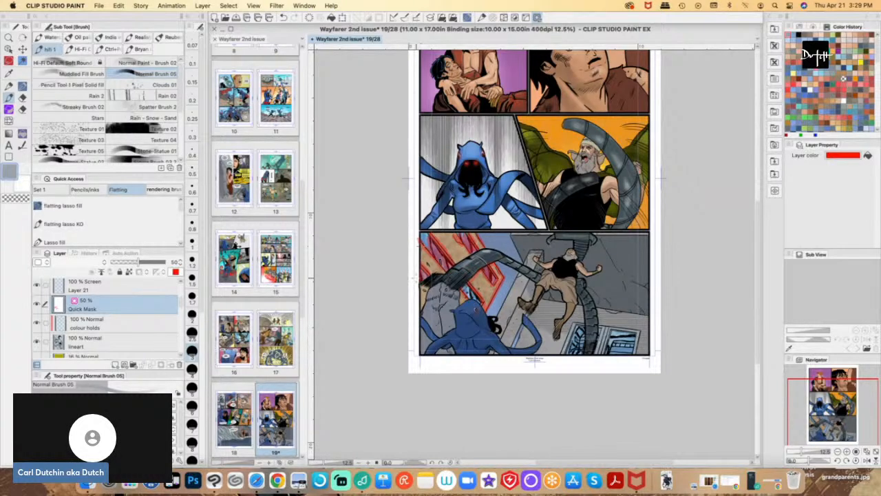
{"action": "left_click", "coordinate": [537, 17]}
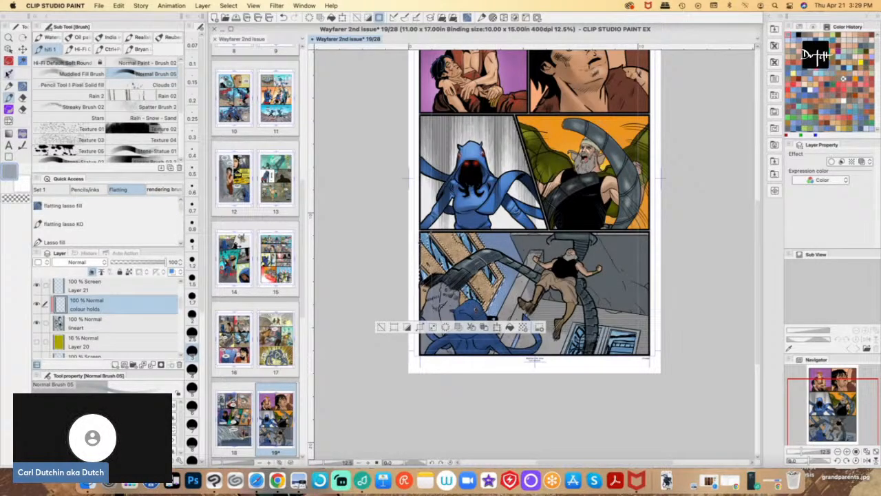
- Fill the selected building lines on "colour holds" with dark brown, HEX 5D453D, adjusted from the building's sampled tan
{"action": "left_click", "coordinate": [8, 73]}
{"action": "left_click", "coordinate": [419, 240]}
{"action": "double_click", "coordinate": [12, 172]}
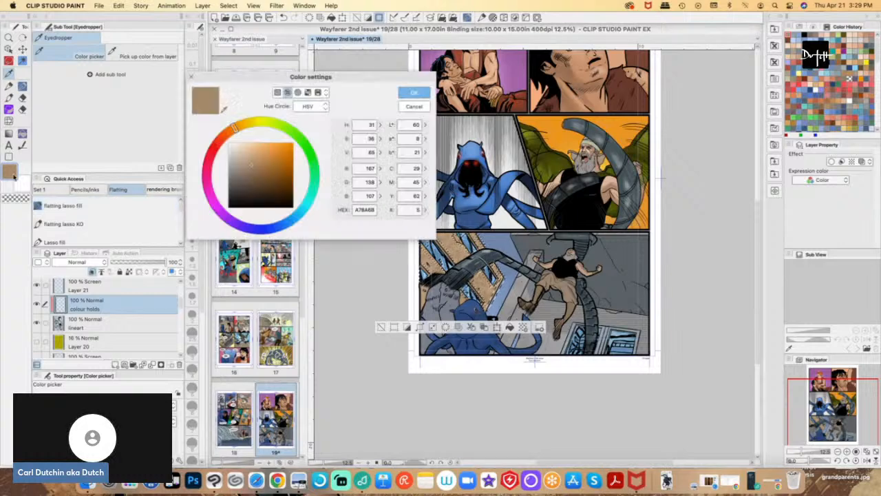
{"action": "left_click", "coordinate": [258, 177]}
{"action": "left_click", "coordinate": [255, 180]}
{"action": "left_click_drag", "start_coordinate": [234, 128], "coordinate": [223, 136]}
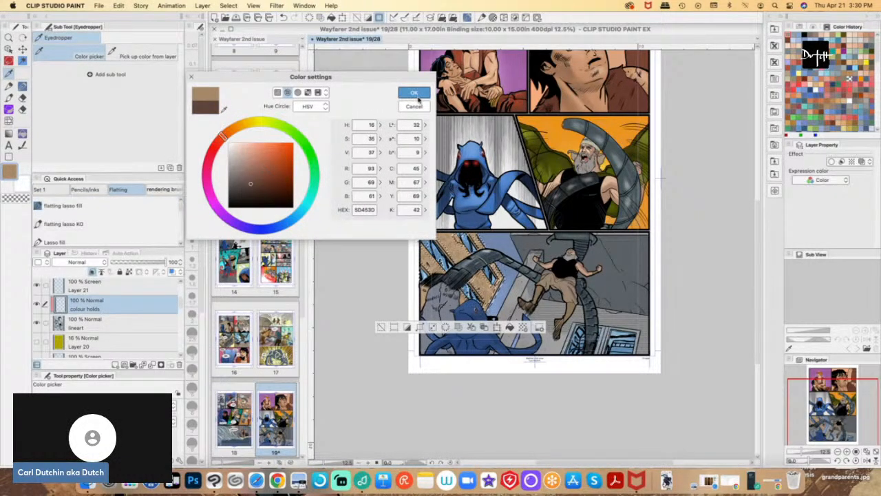
{"action": "left_click", "coordinate": [414, 93]}
{"action": "left_click", "coordinate": [847, 452]}
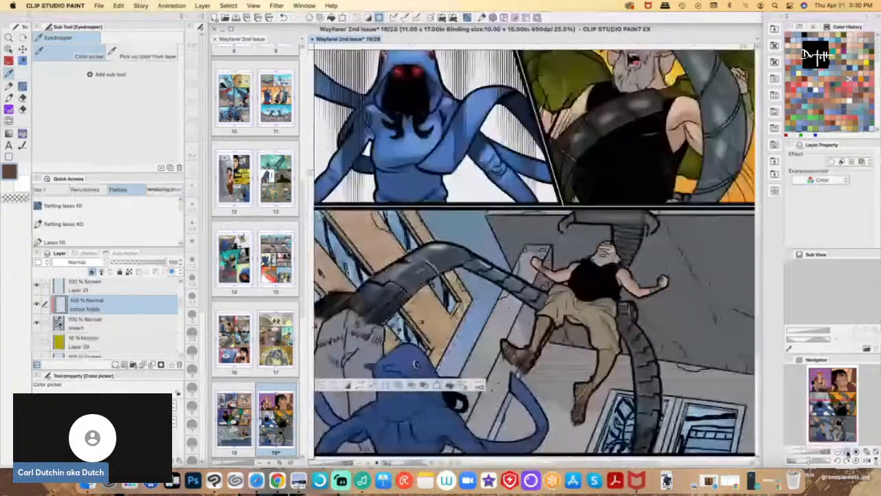
{"action": "left_click", "coordinate": [450, 384]}
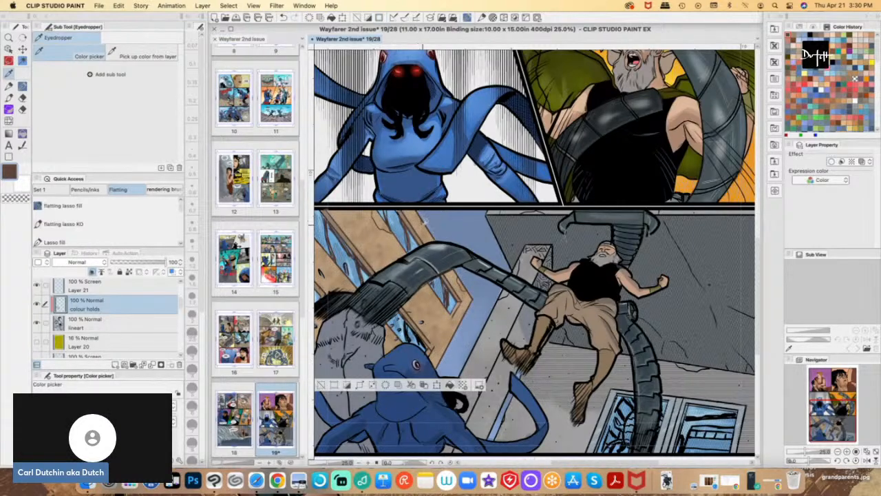
- Erase the brown spill along the gray tentacle's lower outline using Normal Brush 05 with transparent color, and return to the dark brown
{"action": "left_click", "coordinate": [846, 452]}
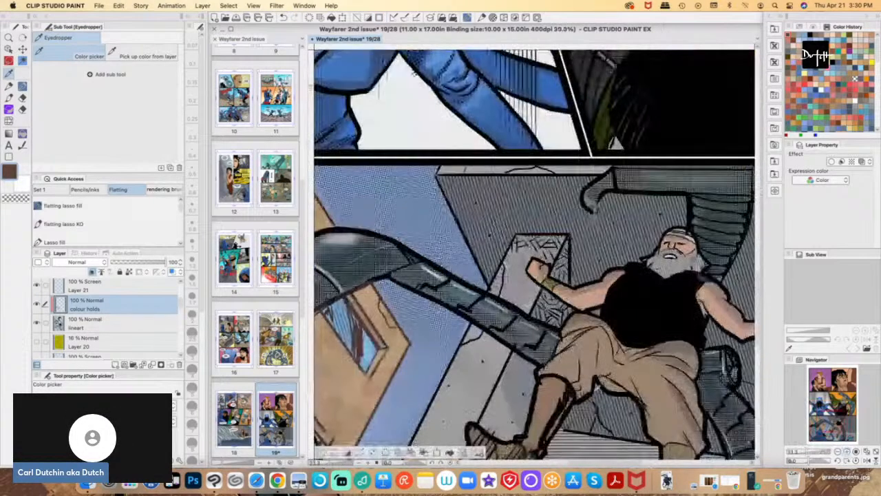
{"action": "left_click", "coordinate": [847, 453]}
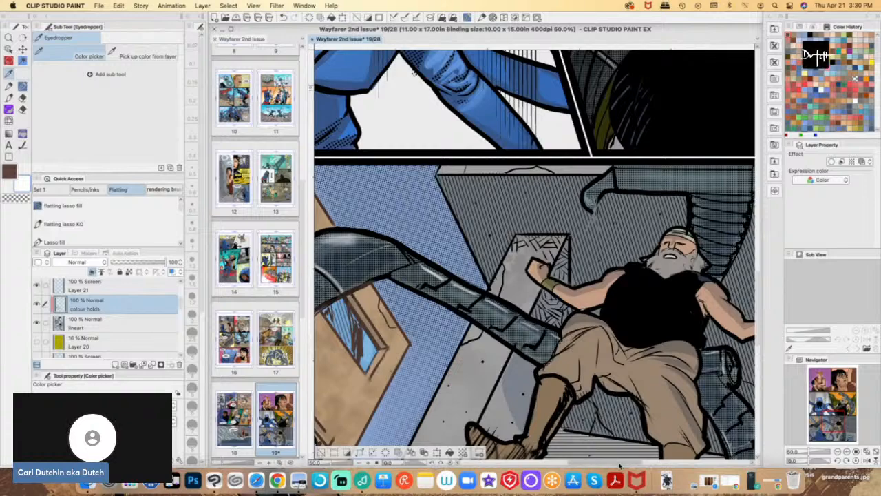
{"action": "scroll", "coordinate": [592, 460], "scroll_direction": "left", "scroll_amount": 5}
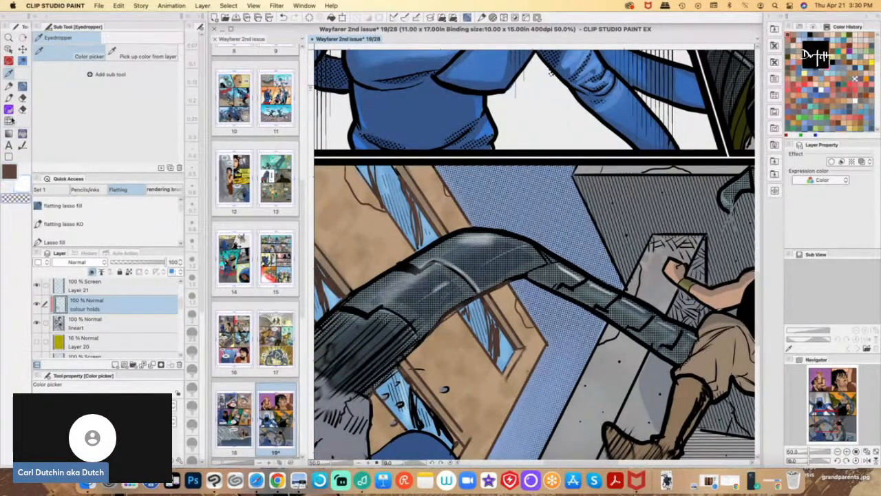
{"action": "left_click", "coordinate": [8, 97]}
{"action": "left_click", "coordinate": [145, 74]}
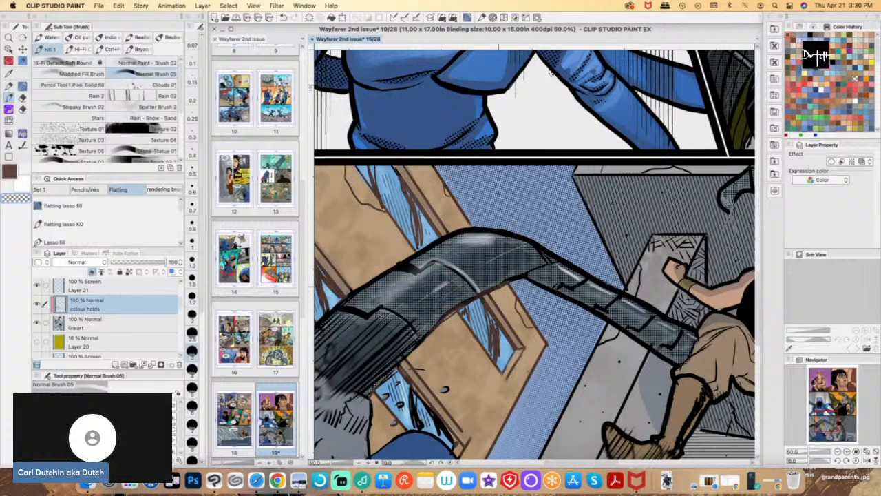
{"action": "left_click_drag", "start_coordinate": [456, 305], "coordinate": [441, 324]}
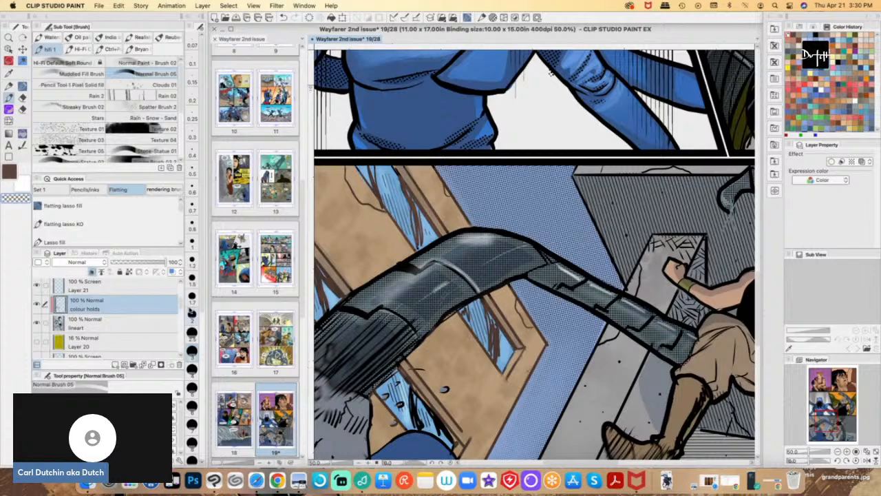
{"action": "left_click", "coordinate": [14, 176]}
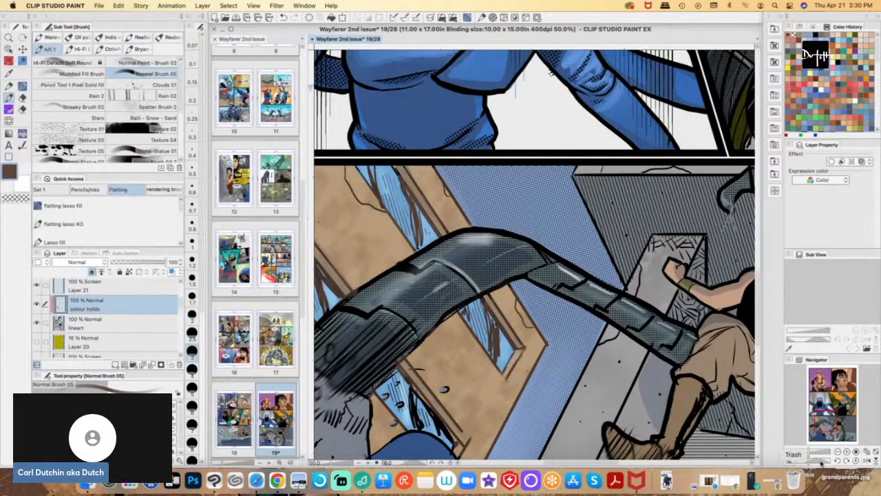
- Examine the middle and last panels of page 19 at 25% zoom
{"action": "left_click", "coordinate": [838, 453]}
{"action": "left_click", "coordinate": [837, 452]}
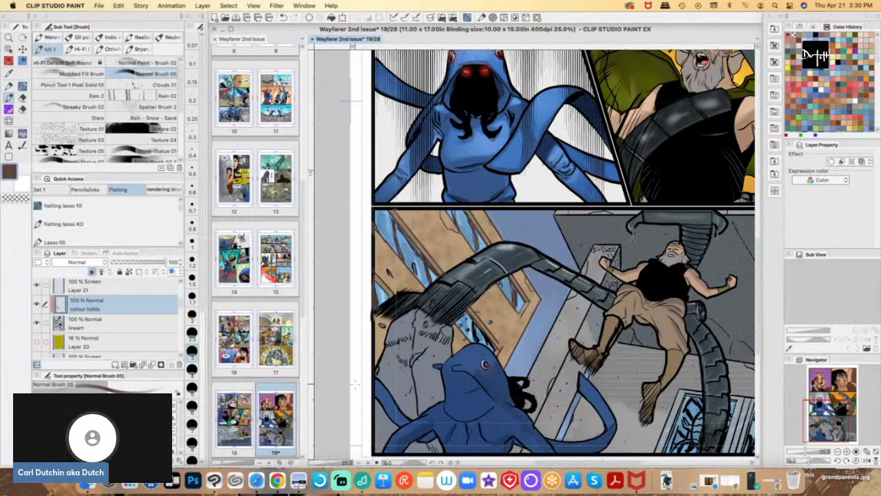
{"action": "left_click_drag", "start_coordinate": [541, 464], "coordinate": [574, 462]}
{"action": "left_click_drag", "start_coordinate": [758, 328], "coordinate": [754, 280]}
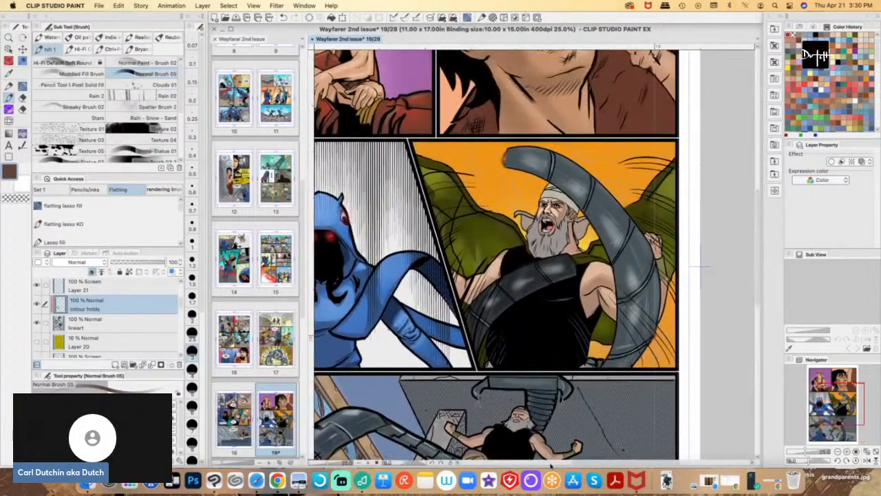
{"action": "left_click_drag", "start_coordinate": [582, 463], "coordinate": [538, 465]}
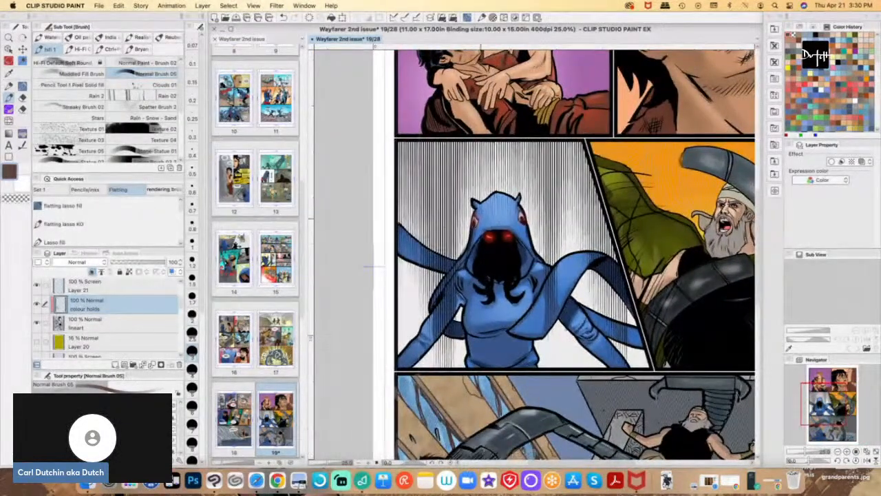
{"action": "left_click_drag", "start_coordinate": [445, 32], "coordinate": [441, 32]}
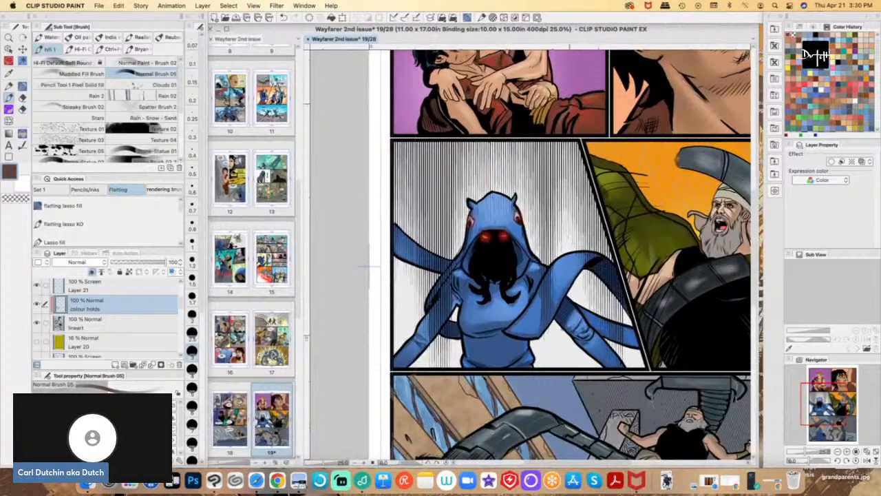
{"action": "left_click_drag", "start_coordinate": [549, 31], "coordinate": [556, 31]}
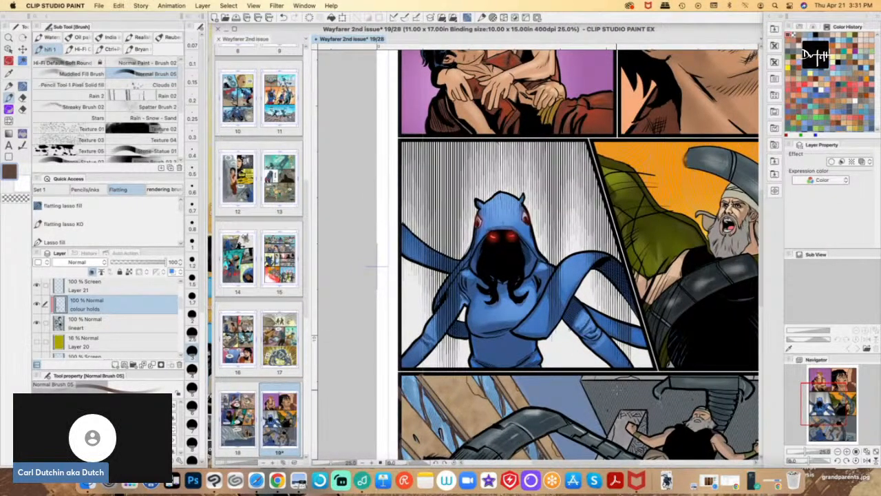
{"action": "left_click_drag", "start_coordinate": [549, 462], "coordinate": [570, 462]}
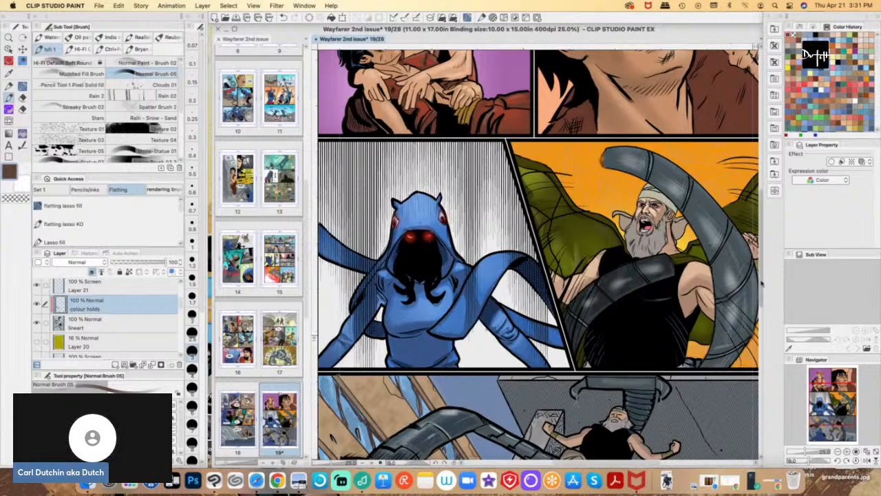
{"action": "left_click_drag", "start_coordinate": [761, 279], "coordinate": [761, 291]}
{"action": "left_click_drag", "start_coordinate": [497, 33], "coordinate": [491, 34]}
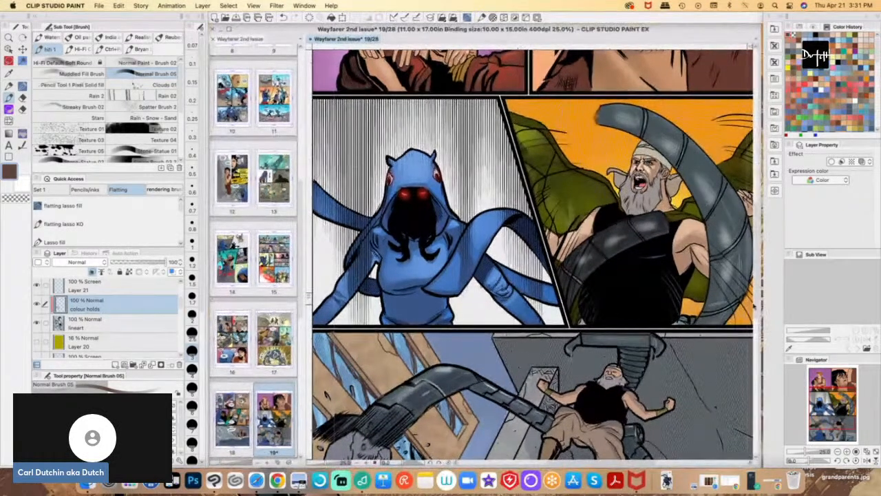
{"action": "left_click_drag", "start_coordinate": [755, 304], "coordinate": [758, 332]}
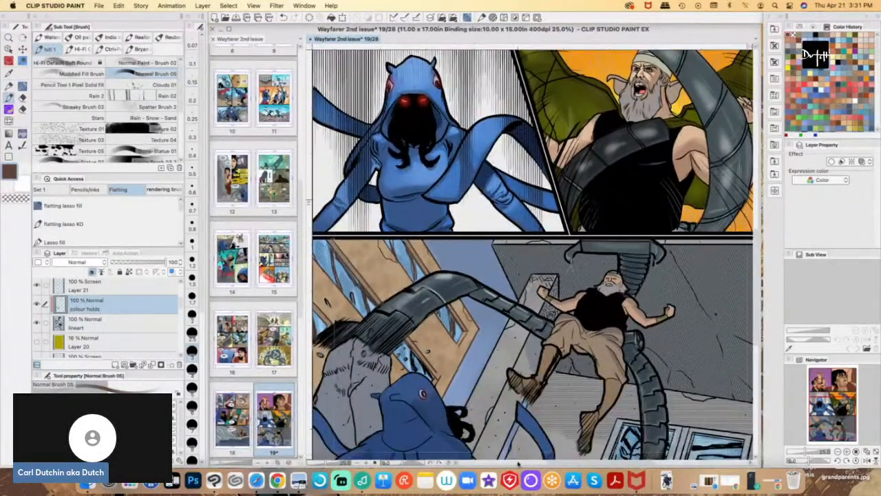
{"action": "mouse_move", "coordinate": [550, 462]}
{"action": "left_mouse_down"}
{"action": "mouse_move", "coordinate": [561, 462]}
{"action": "mouse_move", "coordinate": [530, 466]}
{"action": "mouse_move", "coordinate": [566, 468]}
{"action": "left_mouse_up"}
{"action": "left_click_drag", "start_coordinate": [756, 313], "coordinate": [756, 311]}
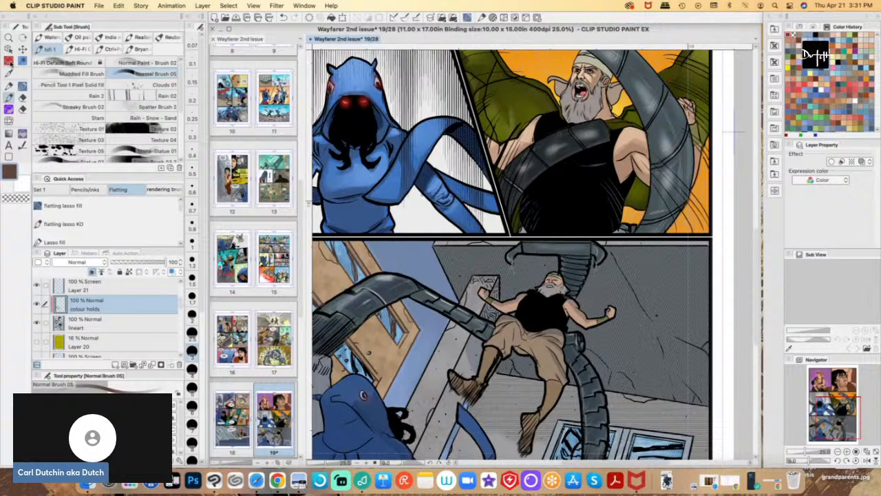
- Select highlight shapes across both legs of the bearded man's trousers in the last panel with flat lasso, working on Hard light "Layer 23"
{"action": "left_click", "coordinate": [8, 60]}
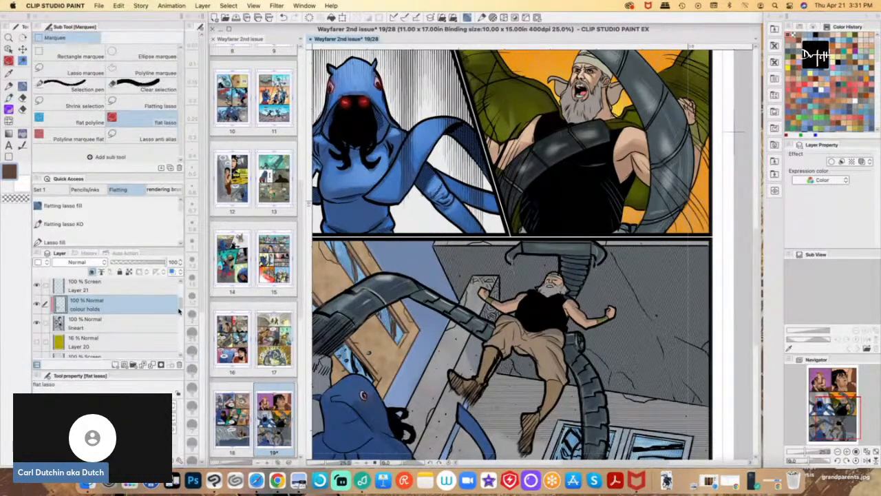
{"action": "scroll", "coordinate": [182, 301], "scroll_direction": "up", "scroll_amount": 3}
{"action": "left_click_drag", "start_coordinate": [182, 301], "coordinate": [183, 321]}
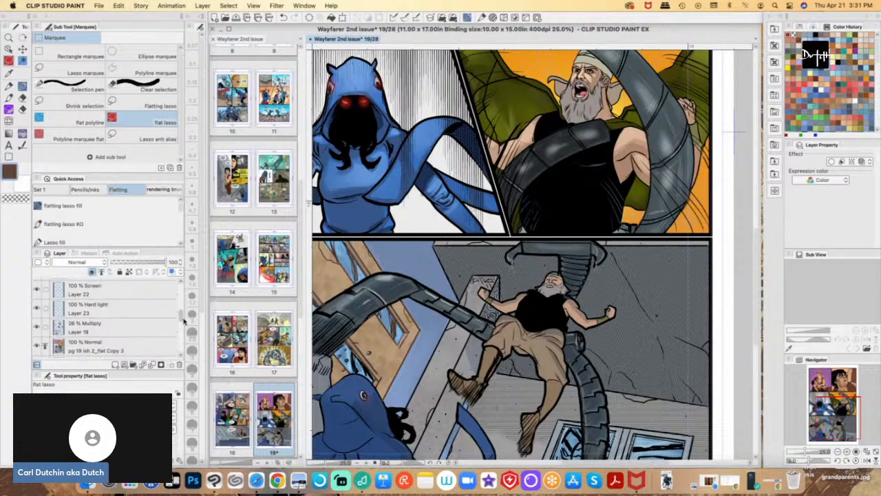
{"action": "left_click", "coordinate": [111, 312]}
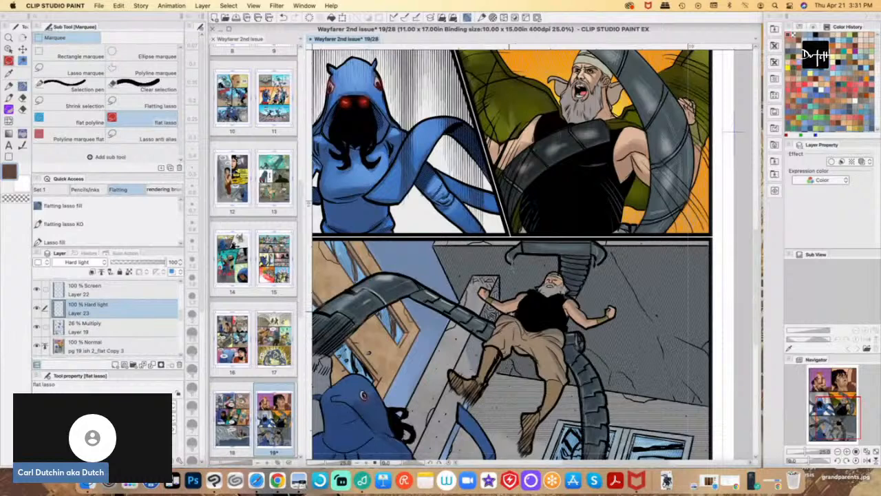
{"action": "mouse_move", "coordinate": [508, 321]}
{"action": "left_mouse_down"}
{"action": "mouse_move", "coordinate": [499, 322]}
{"action": "mouse_move", "coordinate": [518, 327]}
{"action": "mouse_move", "coordinate": [510, 317]}
{"action": "mouse_move", "coordinate": [512, 345]}
{"action": "mouse_move", "coordinate": [508, 320]}
{"action": "left_mouse_up"}
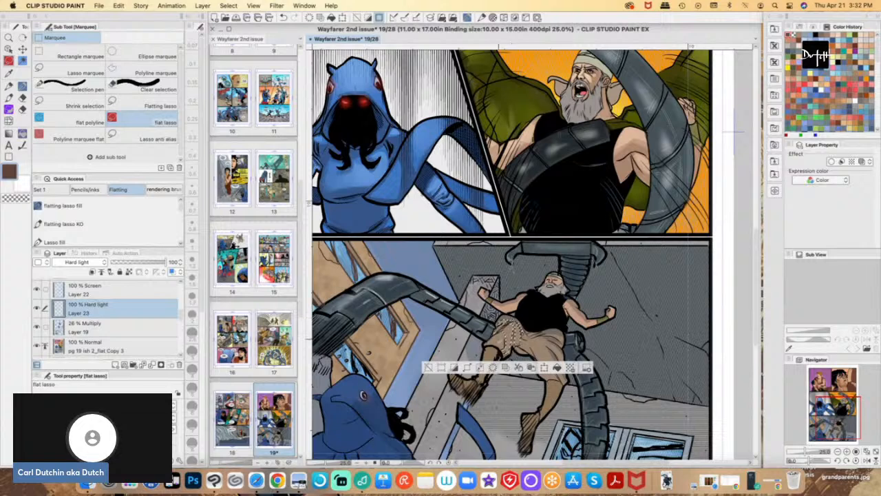
{"action": "mouse_move", "coordinate": [487, 341]}
{"action": "left_mouse_down"}
{"action": "mouse_move", "coordinate": [501, 325]}
{"action": "mouse_move", "coordinate": [531, 356]}
{"action": "mouse_move", "coordinate": [516, 351]}
{"action": "left_mouse_up"}
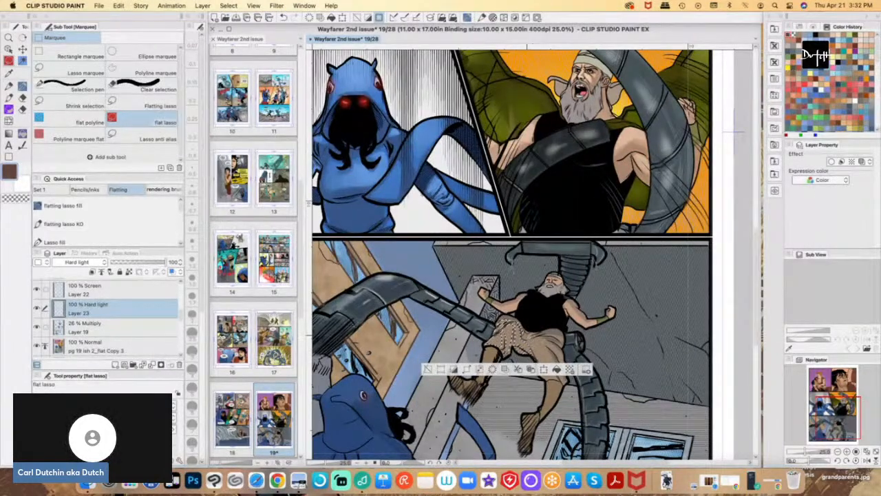
{"action": "mouse_move", "coordinate": [531, 332]}
{"action": "left_mouse_down"}
{"action": "mouse_move", "coordinate": [523, 336]}
{"action": "mouse_move", "coordinate": [539, 343]}
{"action": "mouse_move", "coordinate": [549, 333]}
{"action": "mouse_move", "coordinate": [564, 365]}
{"action": "mouse_move", "coordinate": [556, 340]}
{"action": "left_mouse_up"}
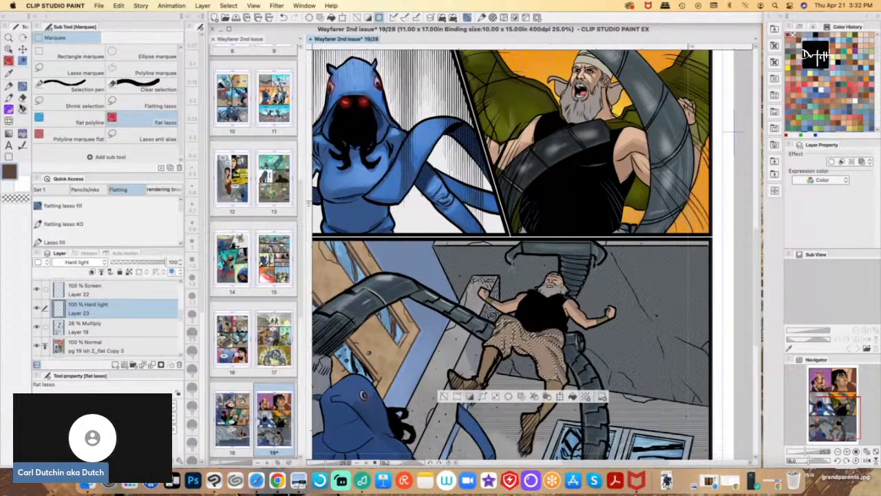
- Sample the trousers' tan, change it to a lighter tan drawing color, and choose the Hi-Fi Default Soft Round Brush
{"action": "key", "text": "i"}
{"action": "left_click", "coordinate": [517, 333]}
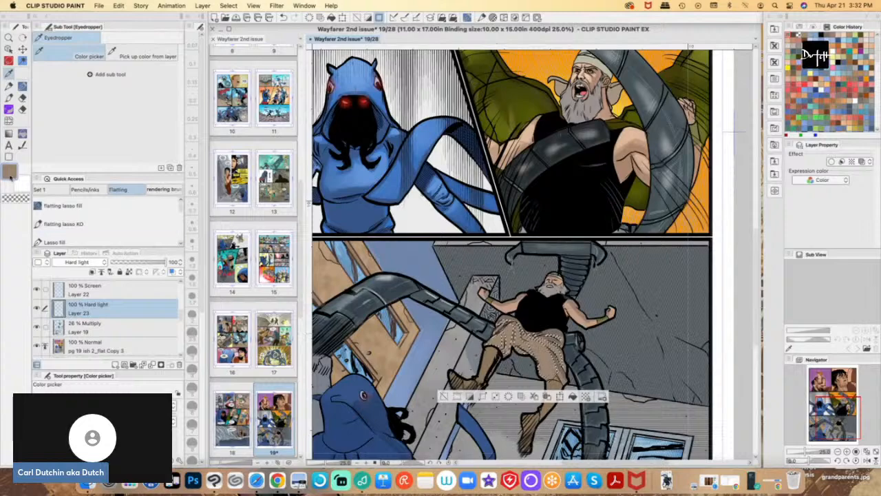
{"action": "double_click", "coordinate": [10, 177]}
{"action": "left_click", "coordinate": [253, 180]}
{"action": "left_click", "coordinate": [414, 92]}
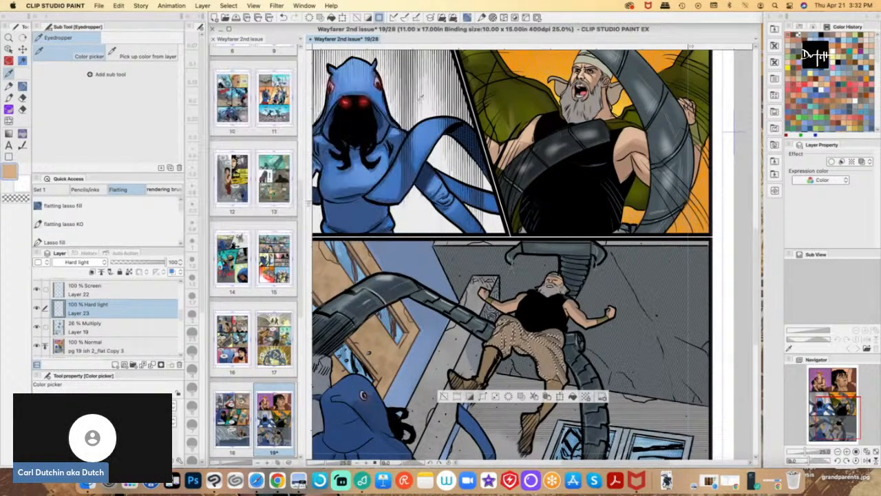
{"action": "key", "text": "b"}
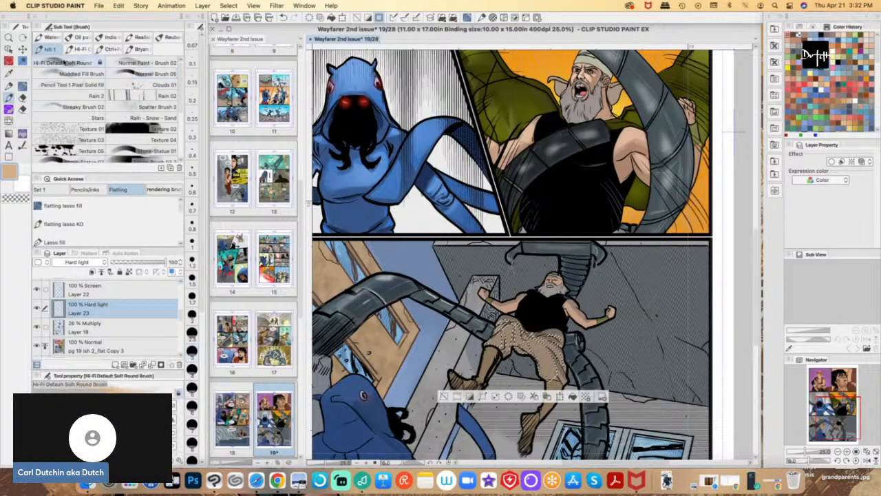
{"action": "left_click_drag", "start_coordinate": [517, 337], "coordinate": [490, 329]}
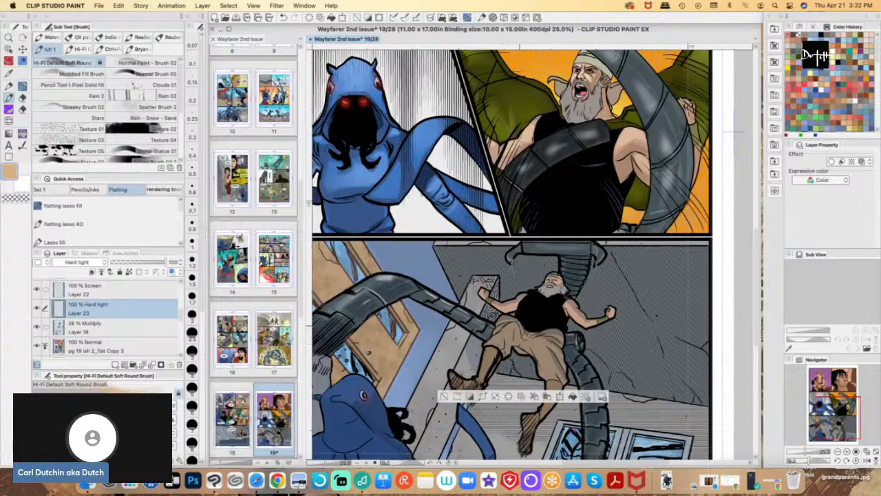
{"action": "key", "text": "b"}
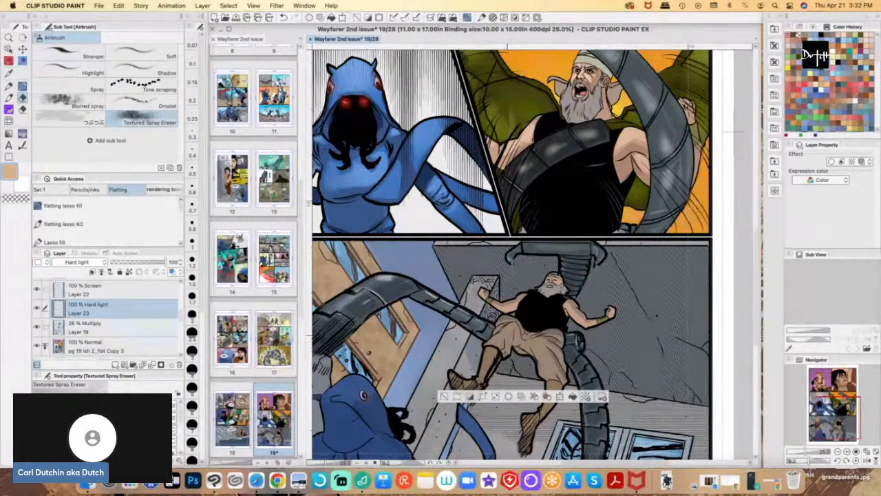
{"action": "left_click_drag", "start_coordinate": [505, 307], "coordinate": [497, 310]}
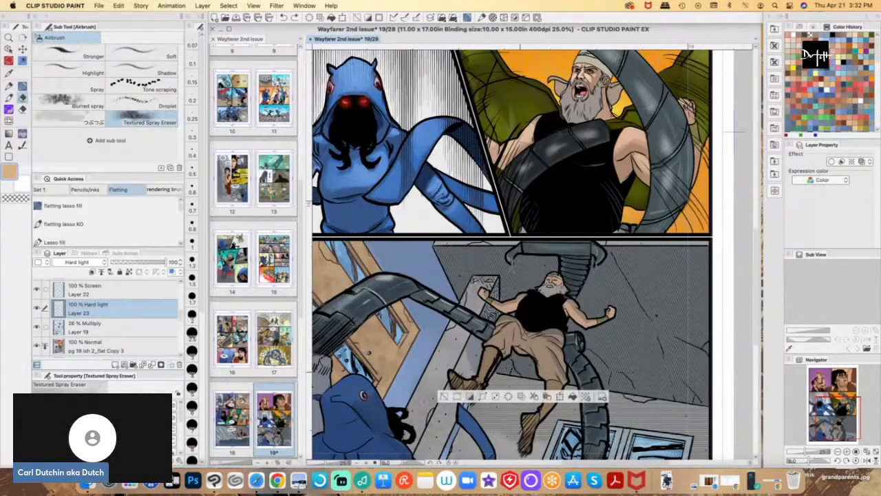
{"action": "left_click", "coordinate": [89, 253]}
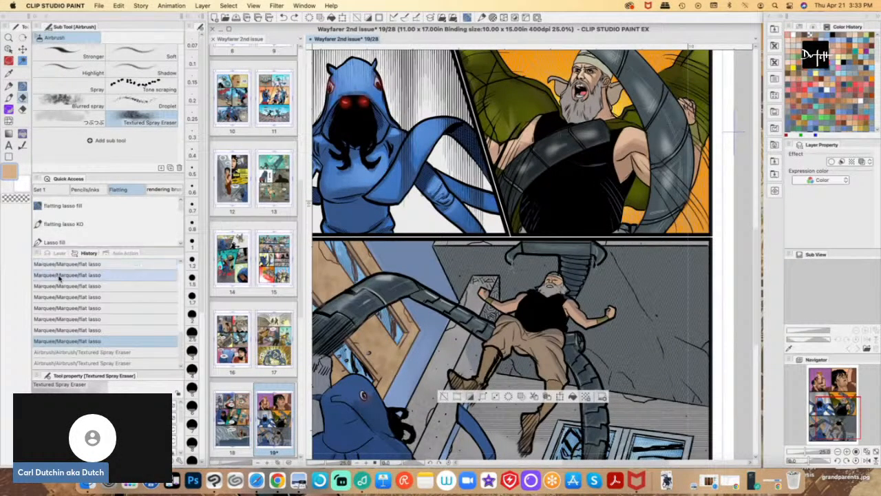
{"action": "left_click", "coordinate": [59, 252]}
- Brush soft light-tan highlights into the selected trouser areas on "Layer 23" with Hi-Fi Default Soft Round Brush, and clear the selection
{"action": "left_click", "coordinate": [8, 99]}
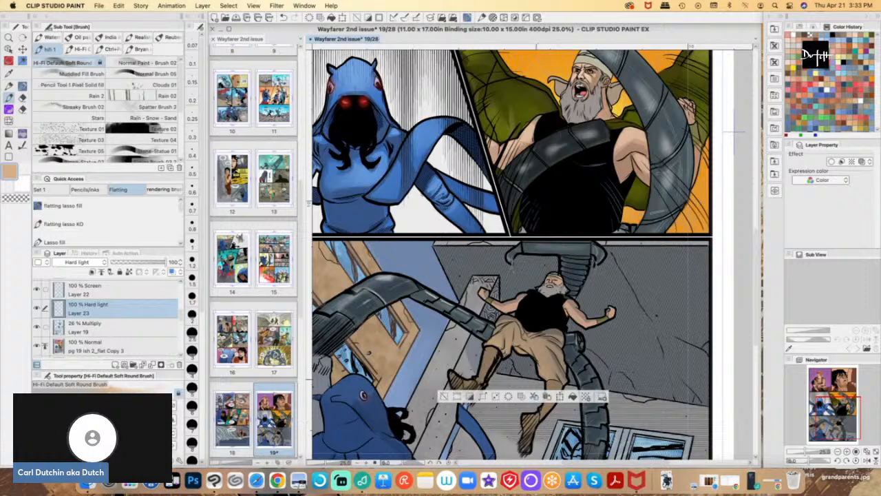
{"action": "key", "text": "super+z"}
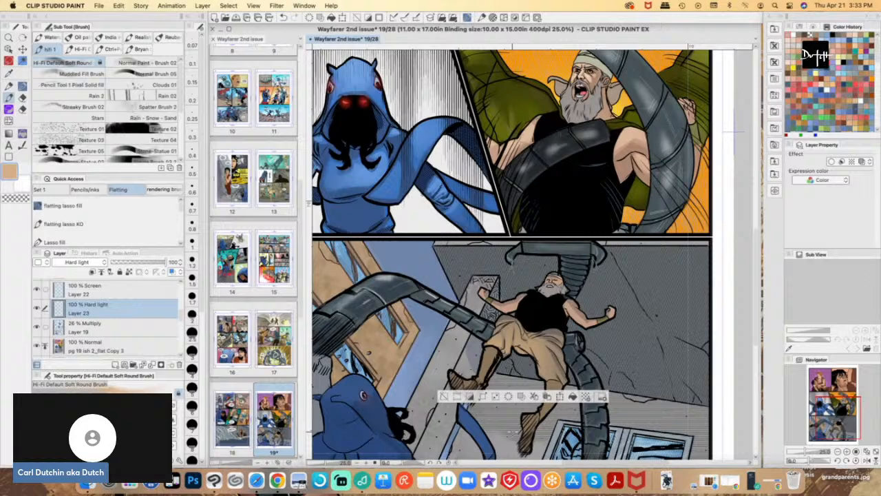
{"action": "scroll", "coordinate": [510, 254], "scroll_direction": "down", "scroll_amount": 3}
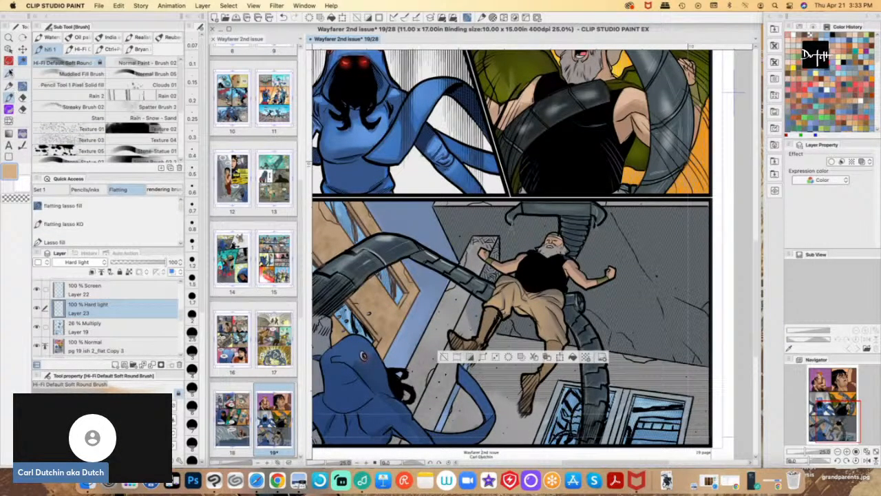
{"action": "key", "text": "super+d"}
- Select a second set of highlight shapes along the folds of both trouser legs with flat lasso
{"action": "left_click", "coordinate": [9, 62]}
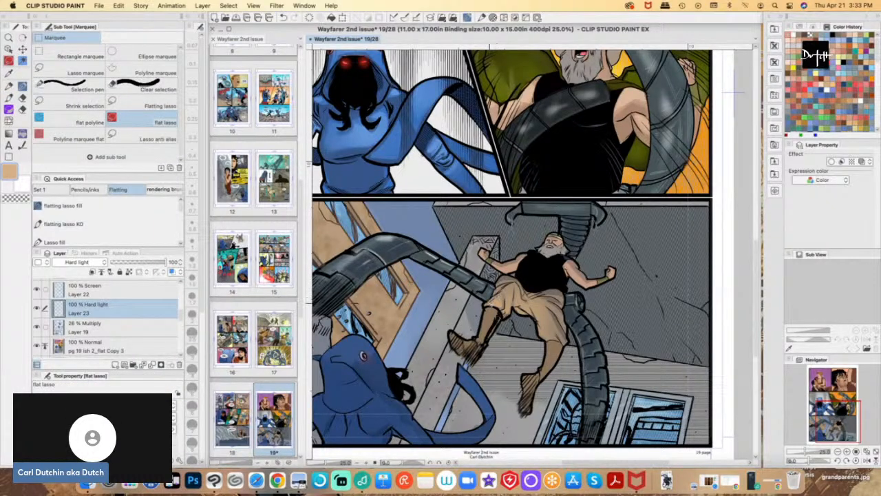
{"action": "mouse_move", "coordinate": [499, 306]}
{"action": "left_mouse_down"}
{"action": "mouse_move", "coordinate": [489, 299]}
{"action": "mouse_move", "coordinate": [506, 315]}
{"action": "mouse_move", "coordinate": [510, 301]}
{"action": "mouse_move", "coordinate": [529, 315]}
{"action": "left_mouse_up"}
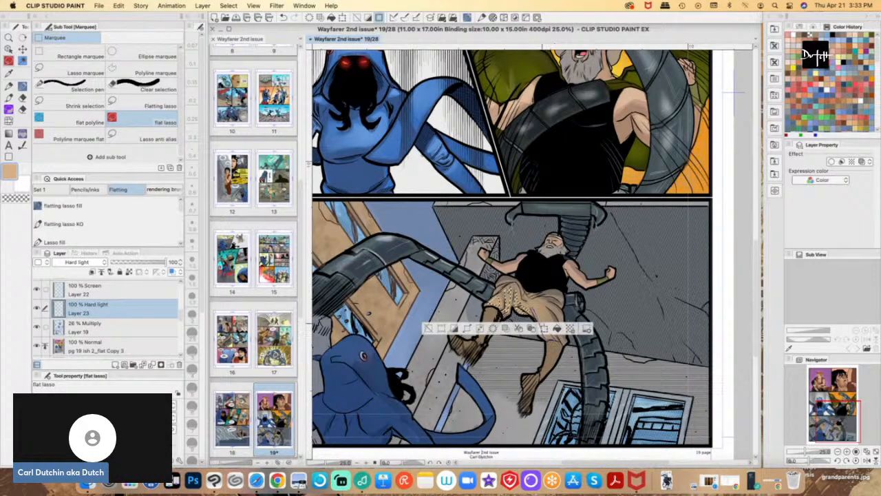
{"action": "mouse_move", "coordinate": [542, 324]}
{"action": "left_mouse_down"}
{"action": "mouse_move", "coordinate": [565, 343]}
{"action": "mouse_move", "coordinate": [549, 320]}
{"action": "left_mouse_up"}
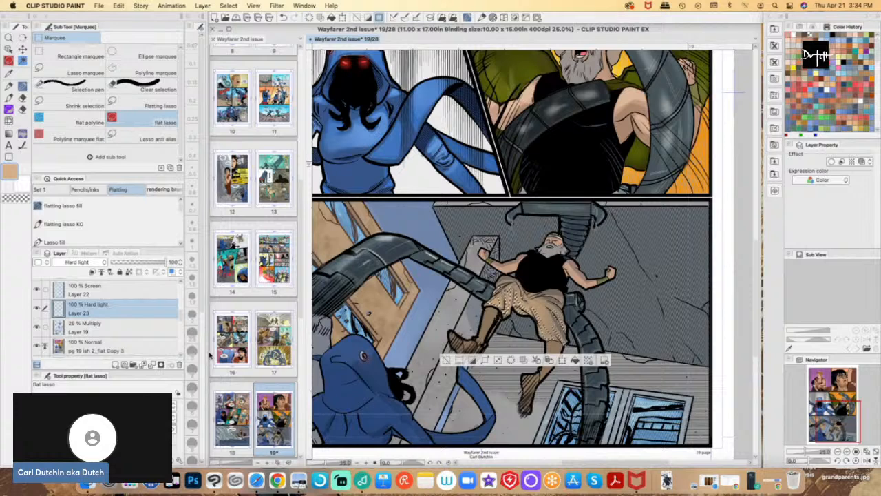
- Brush a paler tan, HEX E6C6A8, into the selected trouser folds with Hi-Fi Default Soft Round Brush and clear the selection
{"action": "key", "text": "w"}
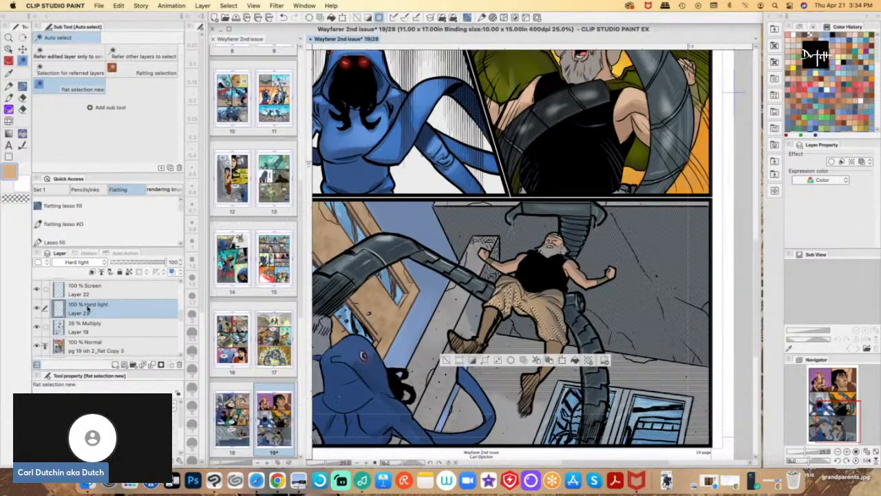
{"action": "left_click", "coordinate": [10, 172]}
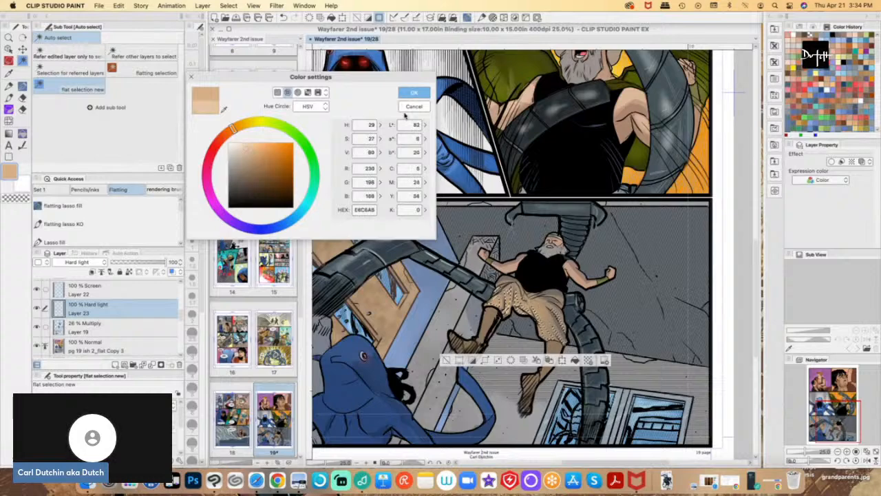
{"action": "left_click", "coordinate": [413, 94]}
{"action": "key", "text": "b"}
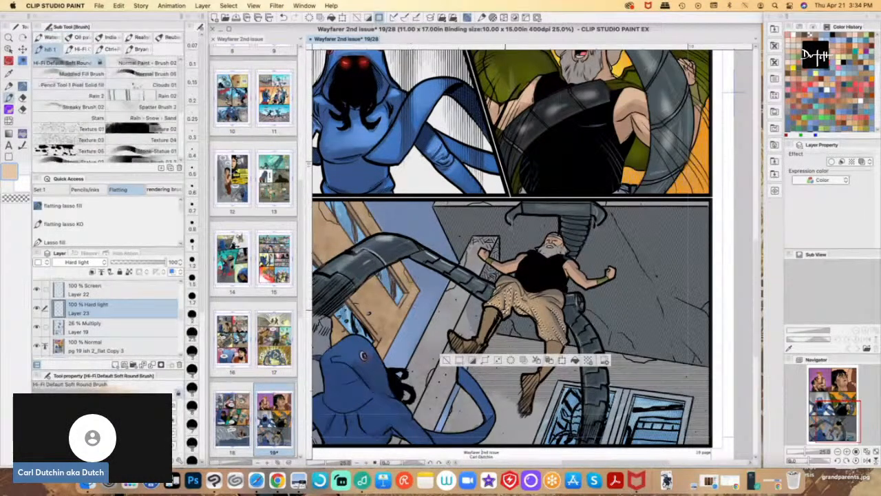
{"action": "left_click_drag", "start_coordinate": [499, 317], "coordinate": [497, 320]}
{"action": "key", "text": "super+h"}
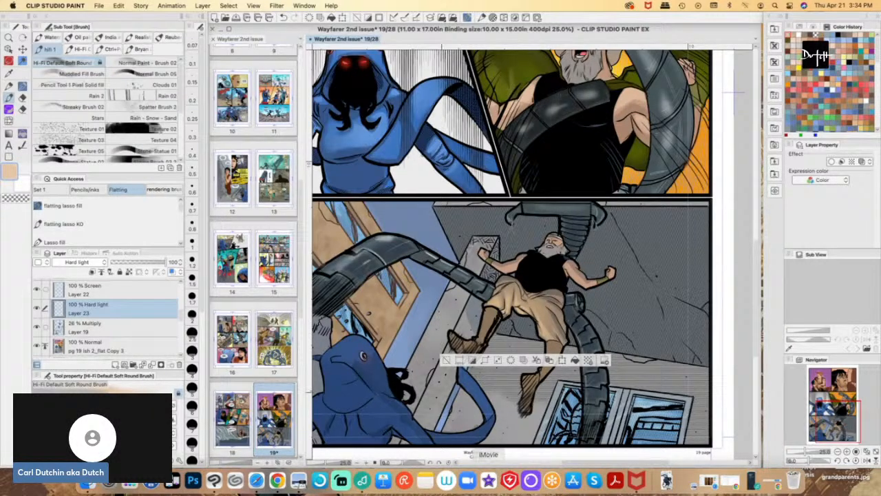
{"action": "left_click", "coordinate": [445, 360]}
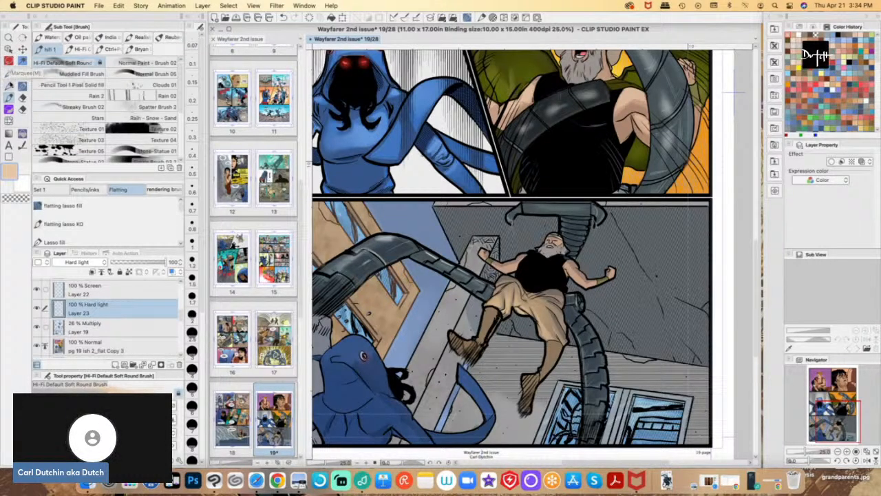
- Select highlight shapes along both of the bearded man's boots in the bottom panel with flat lasso
{"action": "left_click", "coordinate": [13, 62]}
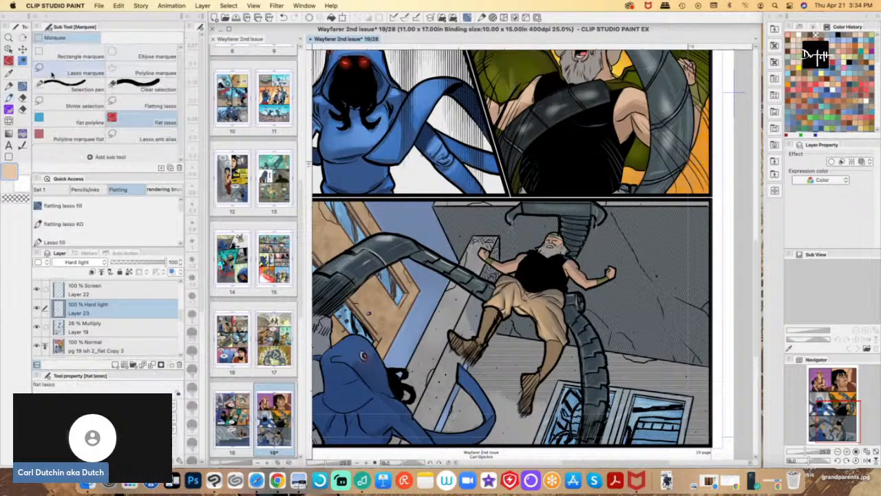
{"action": "mouse_move", "coordinate": [459, 345]}
{"action": "left_mouse_down"}
{"action": "mouse_move", "coordinate": [453, 348]}
{"action": "mouse_move", "coordinate": [468, 363]}
{"action": "mouse_move", "coordinate": [480, 336]}
{"action": "left_mouse_up"}
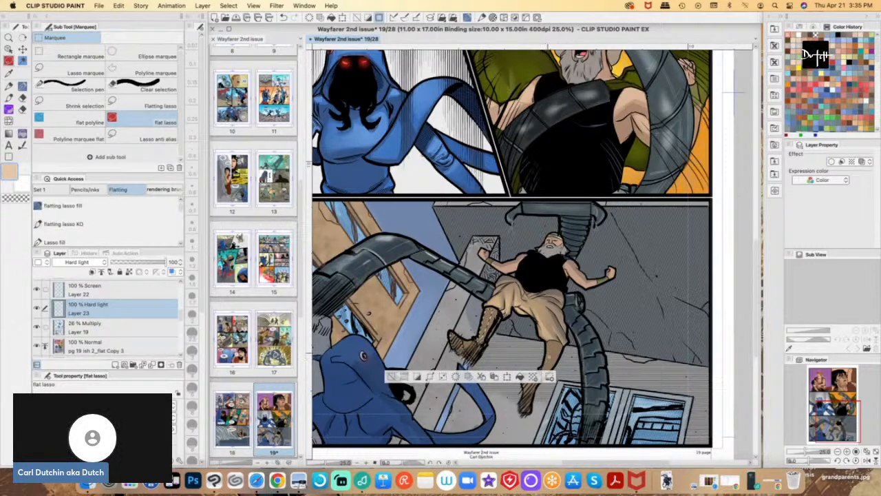
{"action": "left_click_drag", "start_coordinate": [542, 374], "coordinate": [554, 345]}
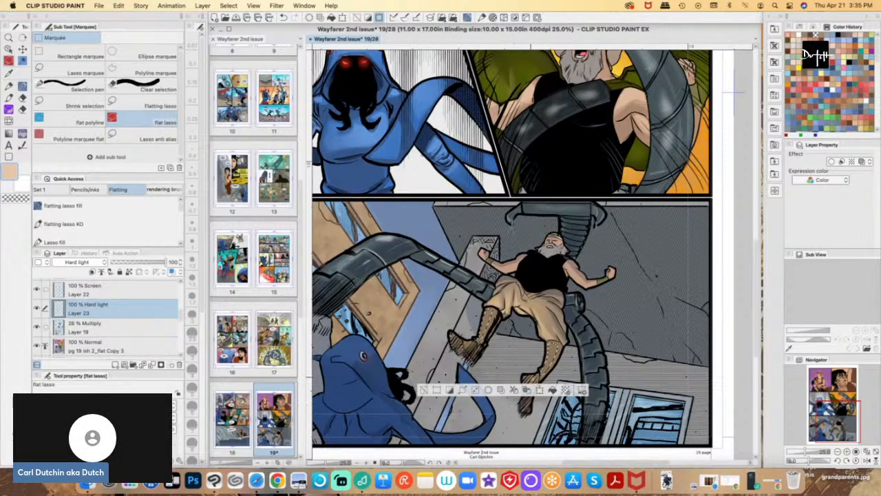
{"action": "left_click_drag", "start_coordinate": [528, 411], "coordinate": [535, 378]}
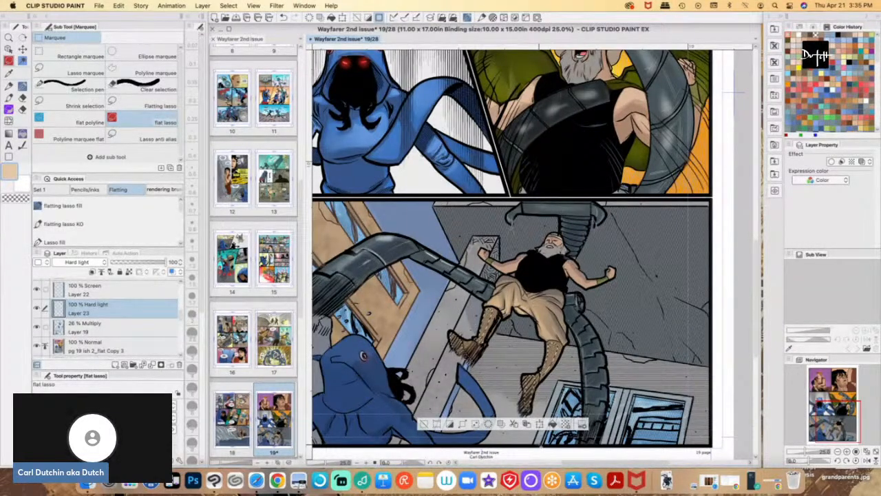
- Sample the boots' brown, lighten it to tan HEX CDA477, brush the selected shapes with Hi-Fi Default Soft Round Brush, and clear the selection
{"action": "key", "text": "i"}
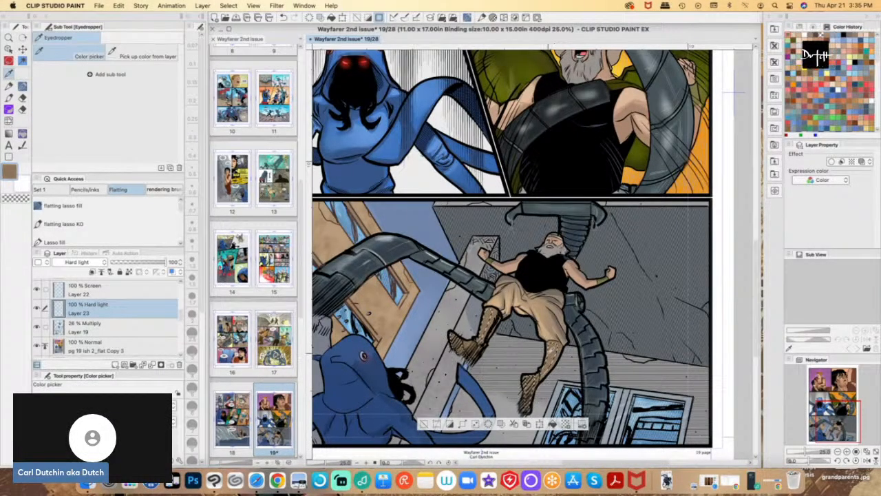
{"action": "key", "text": "b"}
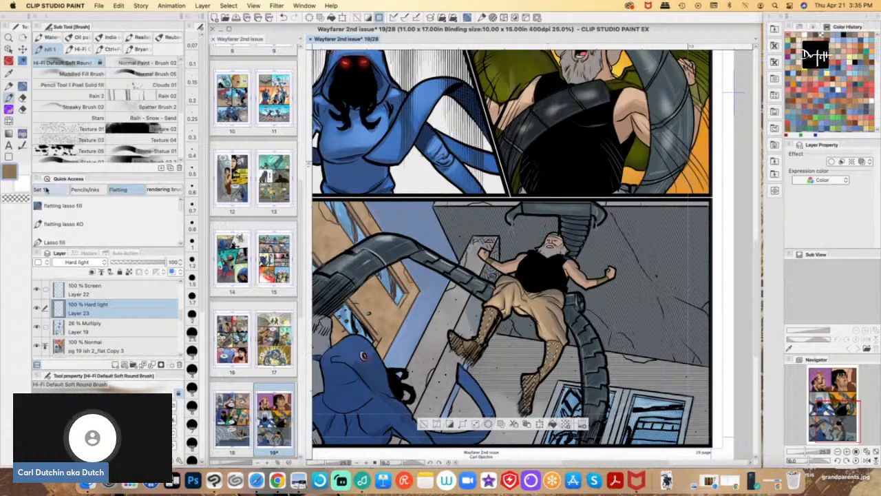
{"action": "left_click", "coordinate": [9, 172]}
{"action": "left_click", "coordinate": [414, 92]}
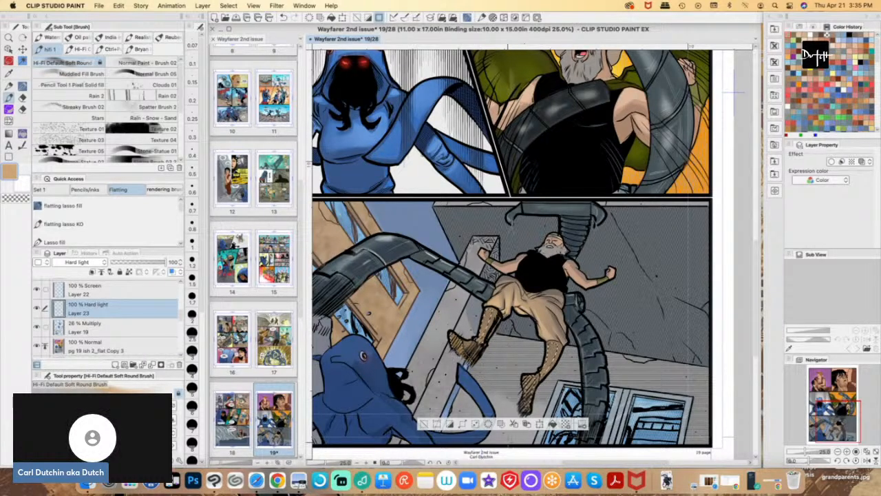
{"action": "left_click", "coordinate": [423, 424]}
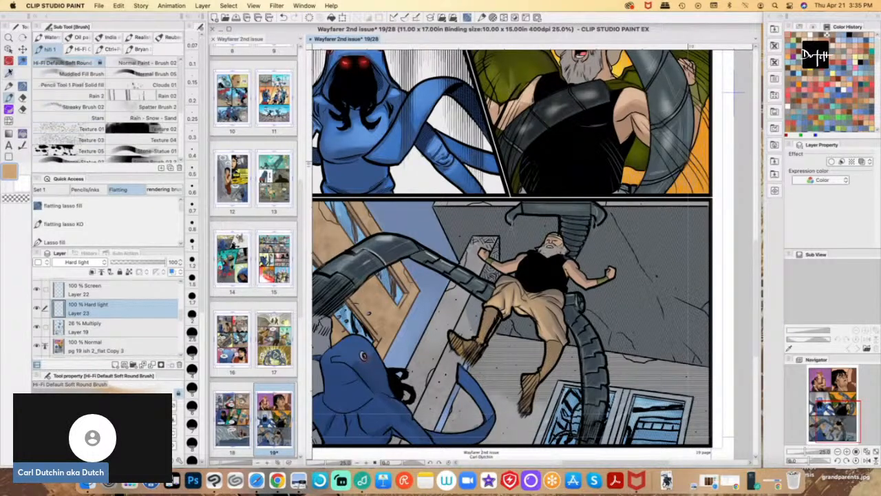
- Select a second set of highlight shapes on both boots with flat lasso
{"action": "left_click", "coordinate": [22, 61]}
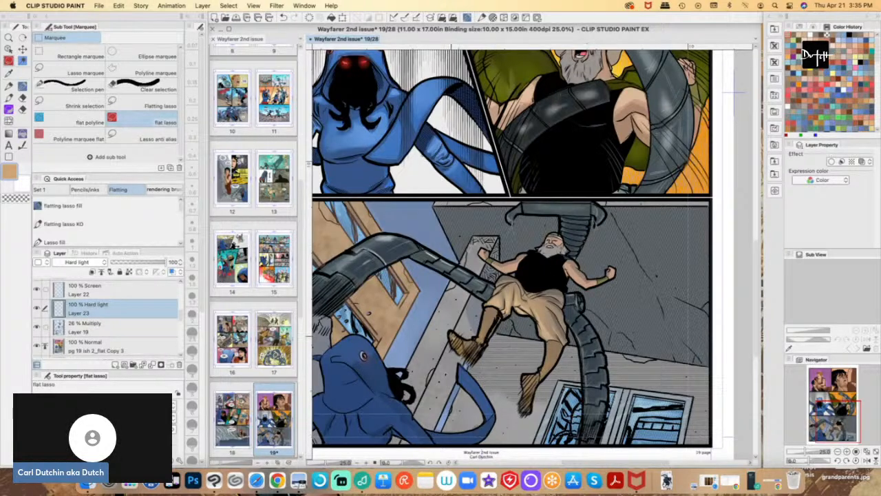
{"action": "left_click_drag", "start_coordinate": [449, 334], "coordinate": [466, 358]}
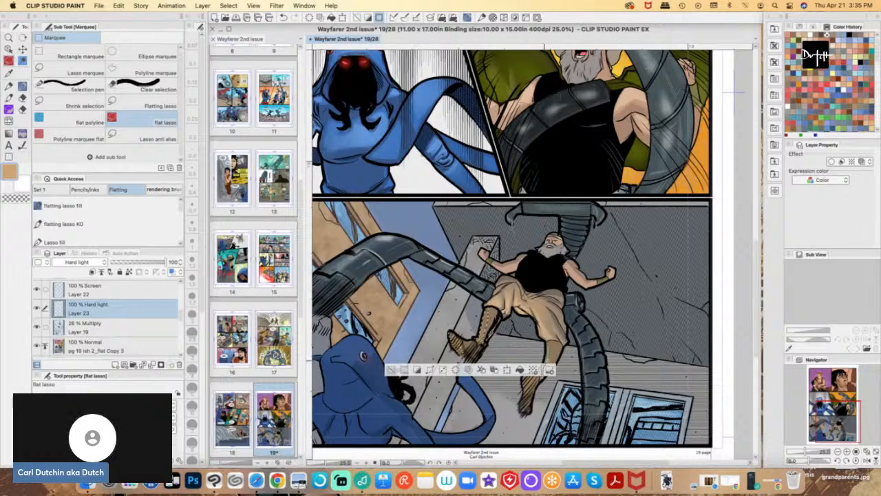
{"action": "left_click_drag", "start_coordinate": [543, 360], "coordinate": [546, 341]}
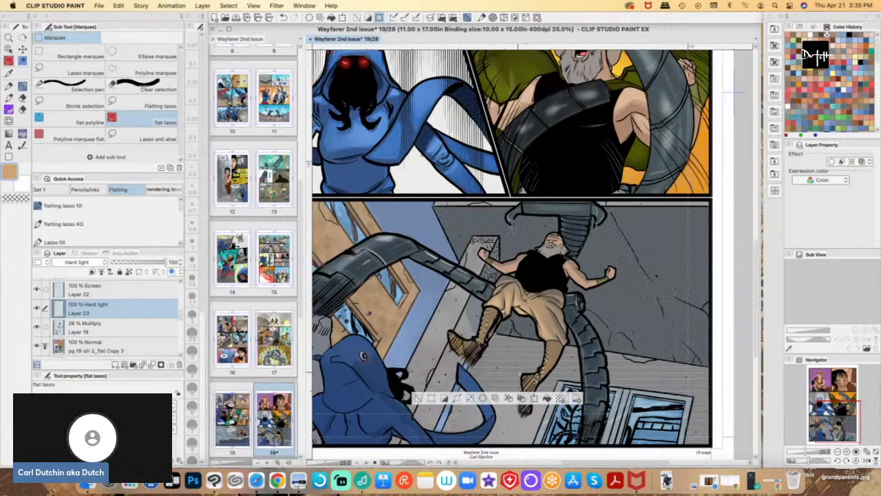
- Choose a lighter tan and brush it softly into the selected boot areas with Hi-Fi Default Soft Round Brush, clearing the selection
{"action": "left_click", "coordinate": [10, 172]}
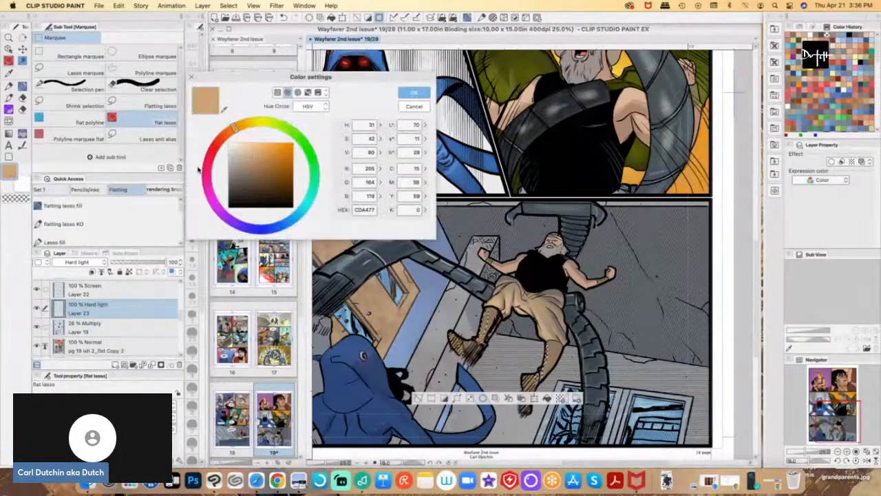
{"action": "left_click", "coordinate": [408, 97]}
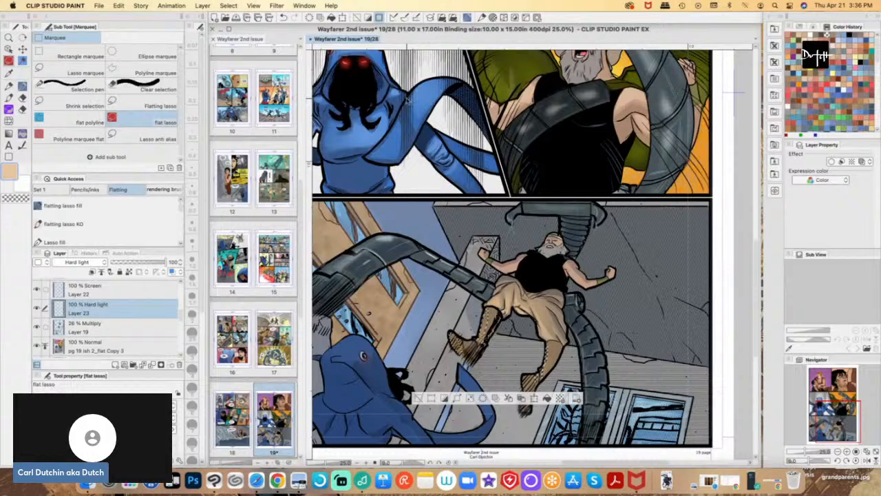
{"action": "key", "text": "b"}
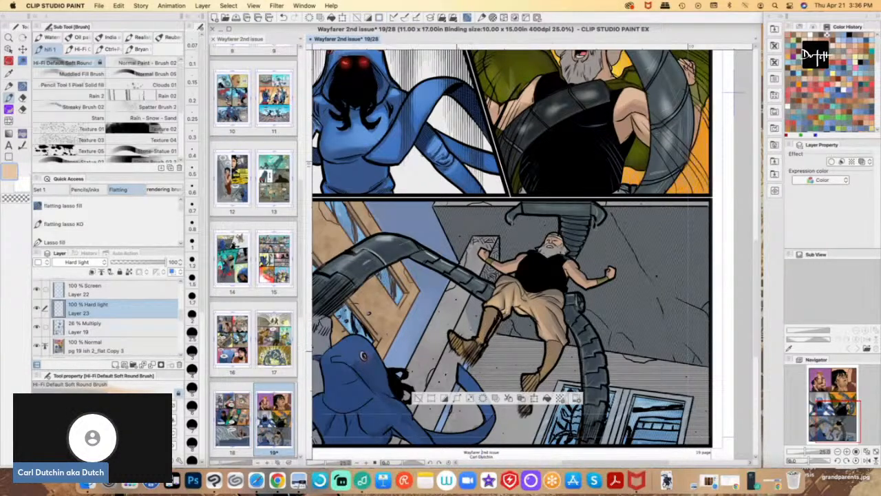
{"action": "left_click_drag", "start_coordinate": [459, 354], "coordinate": [454, 346]}
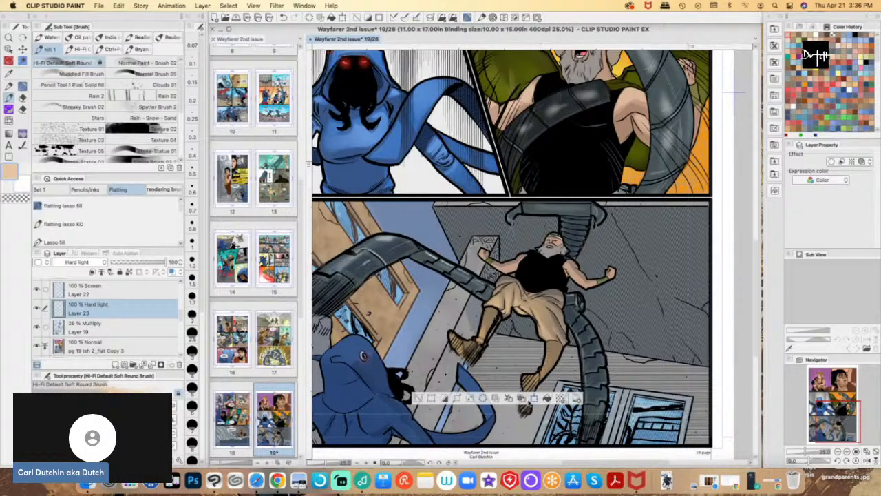
{"action": "left_click", "coordinate": [418, 398]}
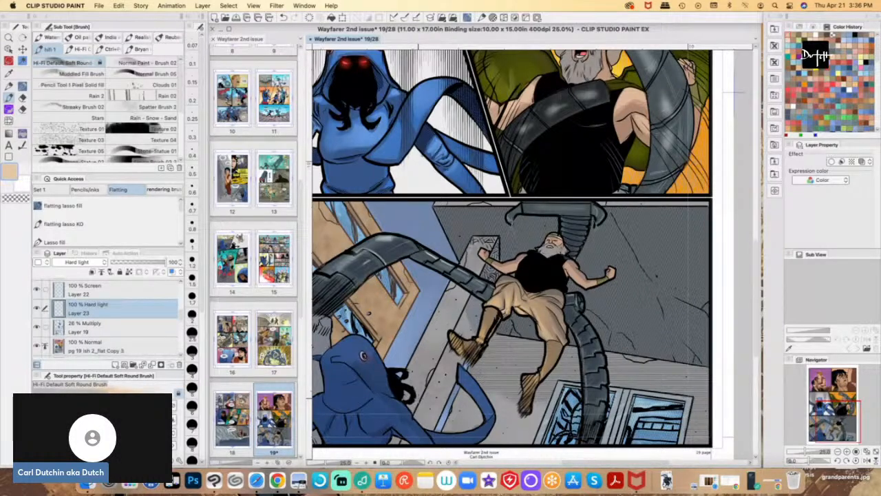
- Select highlight shapes on both of the man's arms with flat lasso, brush them with the light tan, and clear the selection
{"action": "key", "text": "m"}
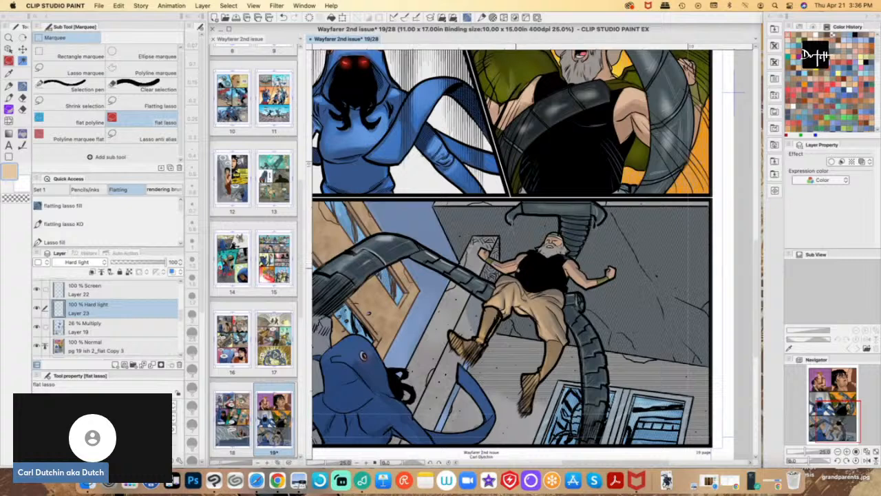
{"action": "mouse_move", "coordinate": [515, 268]}
{"action": "left_mouse_down"}
{"action": "mouse_move", "coordinate": [494, 265]}
{"action": "mouse_move", "coordinate": [481, 248]}
{"action": "left_mouse_up"}
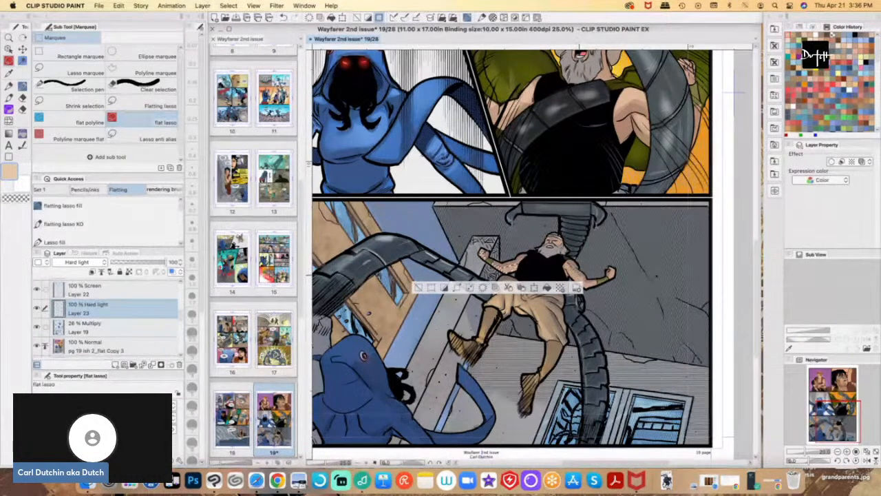
{"action": "mouse_move", "coordinate": [565, 268]}
{"action": "left_mouse_down"}
{"action": "mouse_move", "coordinate": [587, 287]}
{"action": "mouse_move", "coordinate": [608, 274]}
{"action": "left_mouse_up"}
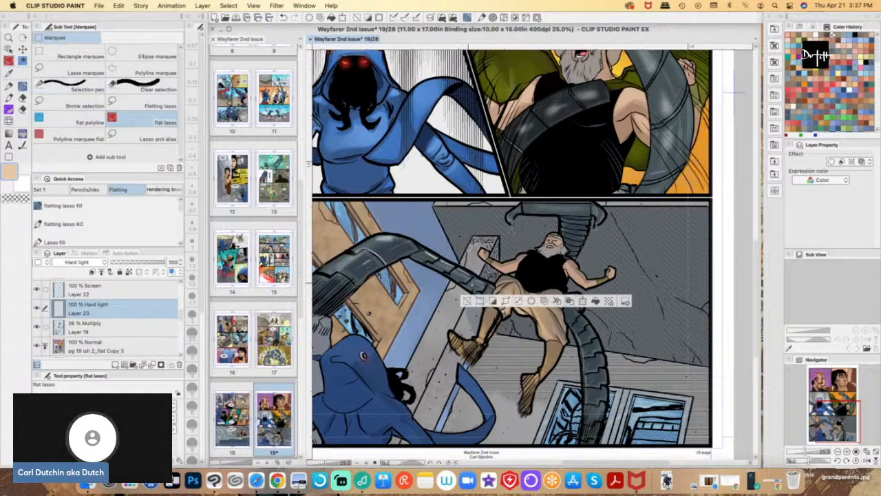
{"action": "key", "text": "b"}
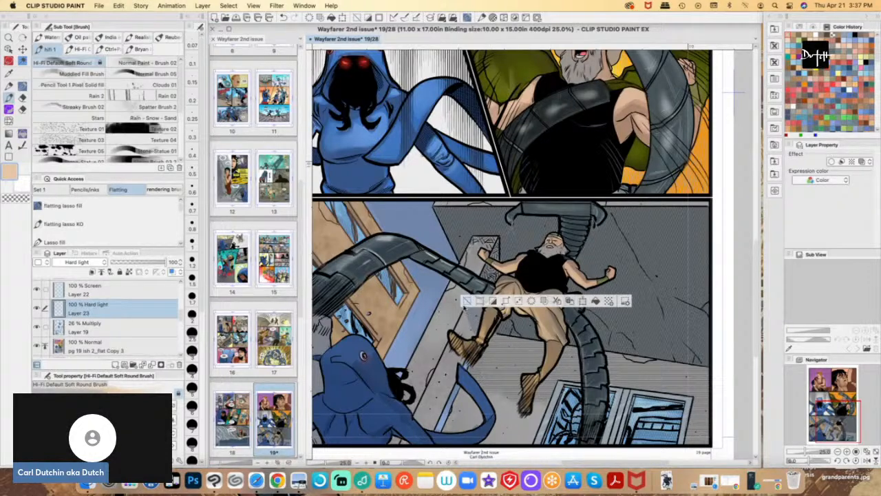
{"action": "left_click", "coordinate": [466, 300]}
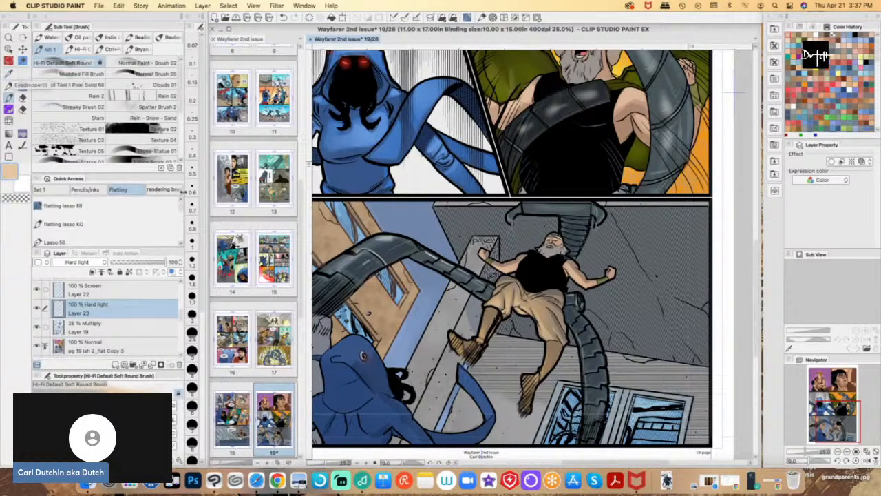
- Select highlight shapes on the man's face and beard with flat lasso
{"action": "left_click", "coordinate": [7, 60]}
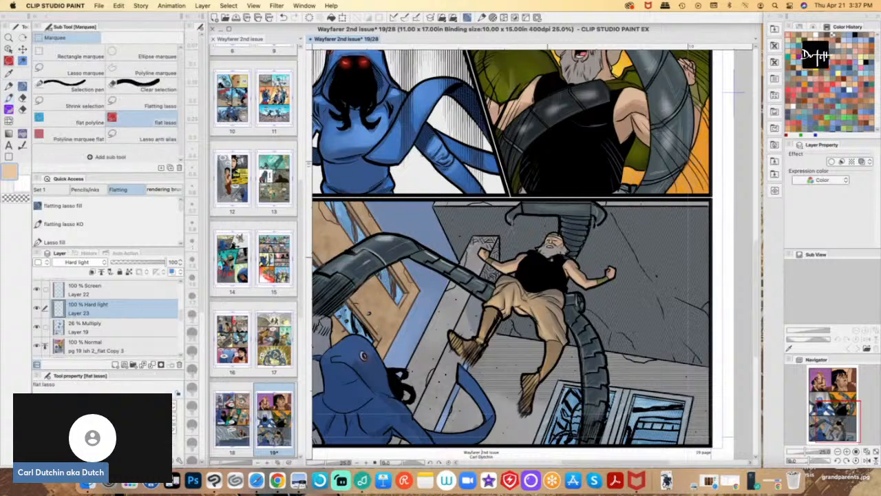
{"action": "left_click_drag", "start_coordinate": [548, 244], "coordinate": [550, 247]}
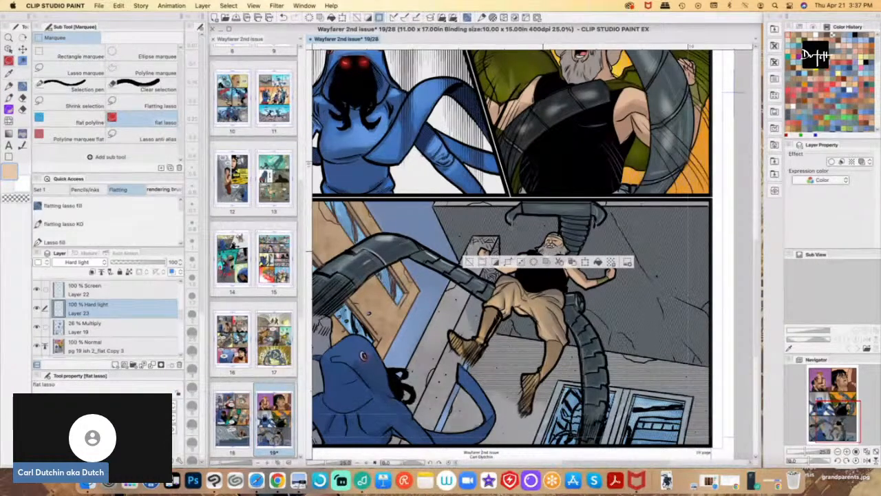
{"action": "left_click_drag", "start_coordinate": [556, 250], "coordinate": [544, 245]}
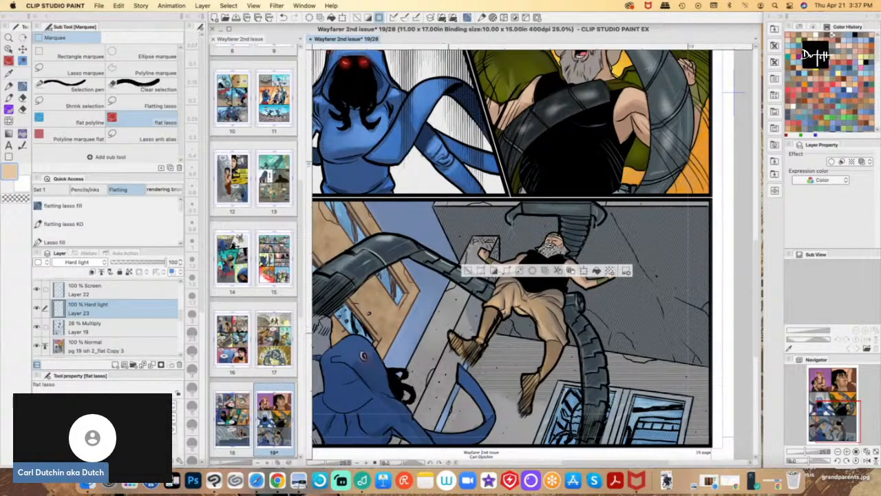
- Sample the beard's gray, shift it to a pinkish H 15, S 13, V 80, brush the selected face and beard areas, and clear the selection
{"action": "key", "text": "i"}
{"action": "left_click", "coordinate": [549, 246]}
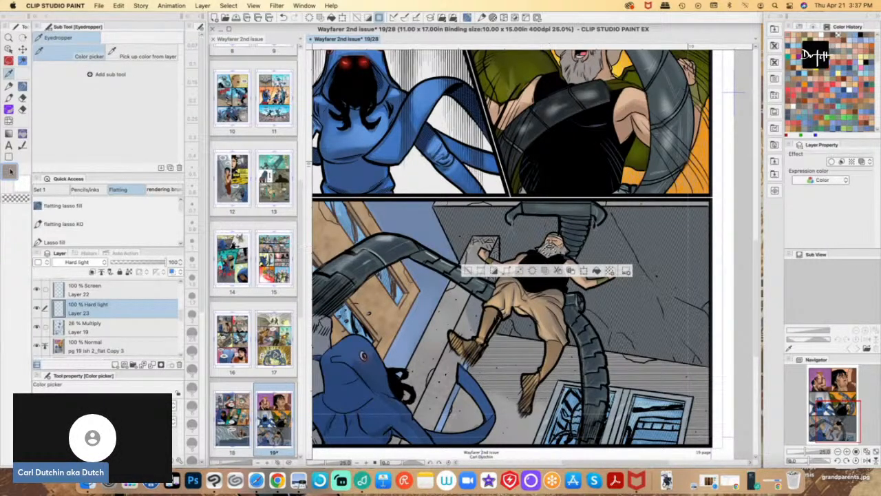
{"action": "left_click", "coordinate": [11, 171]}
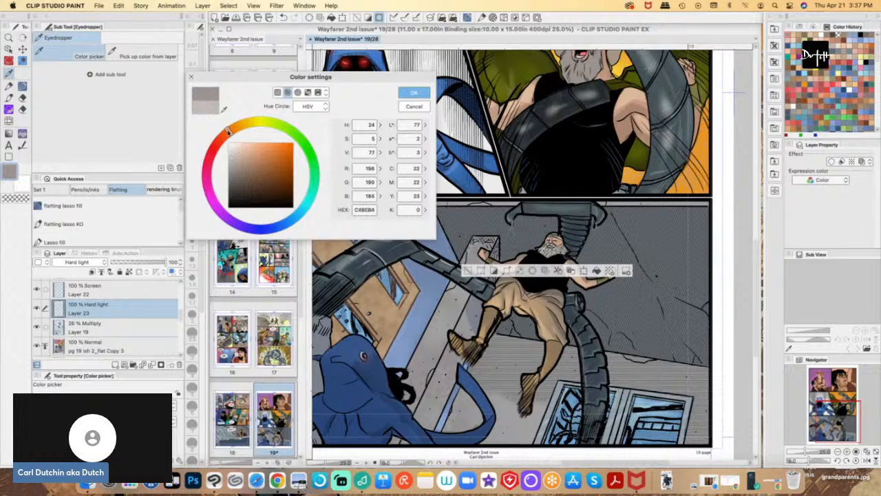
{"action": "mouse_move", "coordinate": [228, 131]}
{"action": "left_mouse_down"}
{"action": "mouse_move", "coordinate": [221, 137]}
{"action": "mouse_move", "coordinate": [240, 150]}
{"action": "left_mouse_up"}
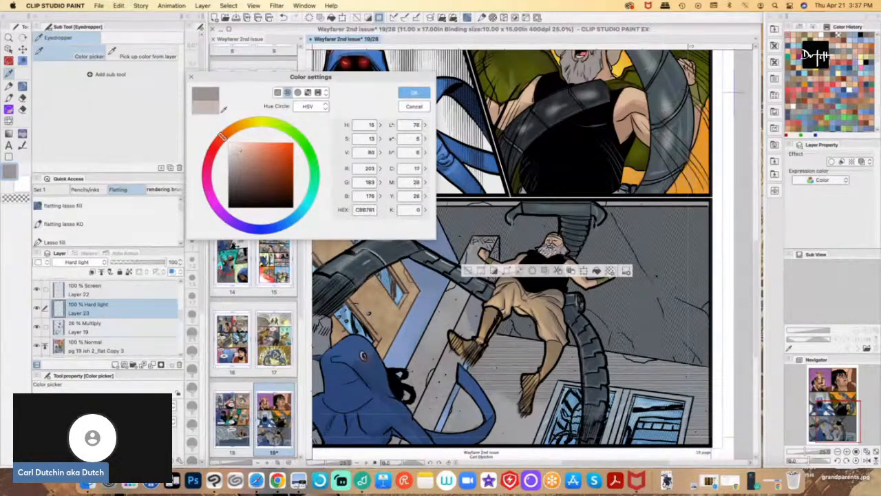
{"action": "left_click", "coordinate": [414, 92]}
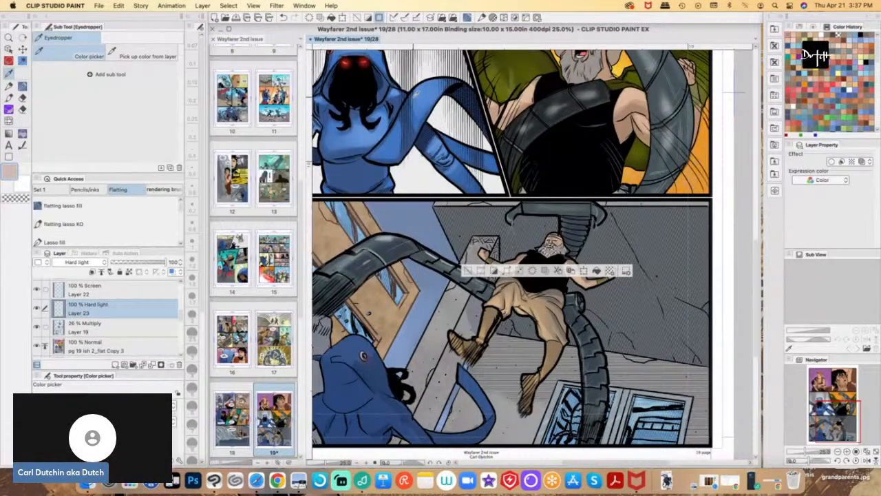
{"action": "key", "text": "b"}
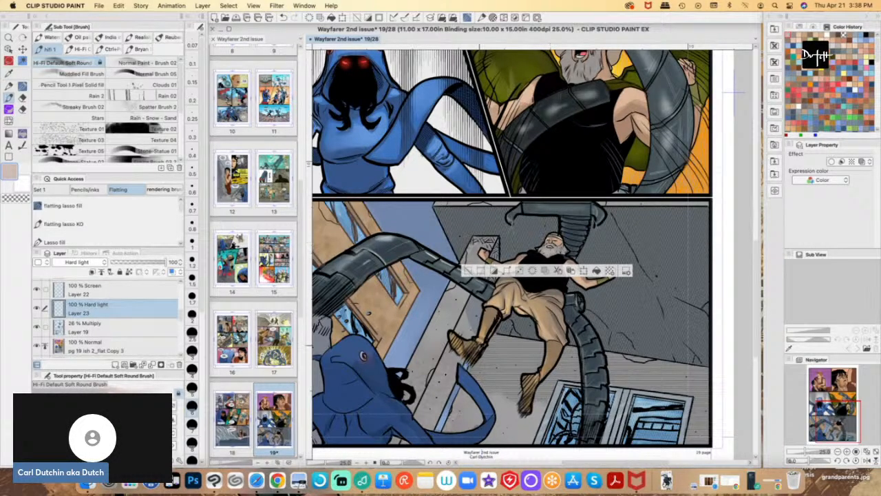
{"action": "key", "text": "ctrl+d"}
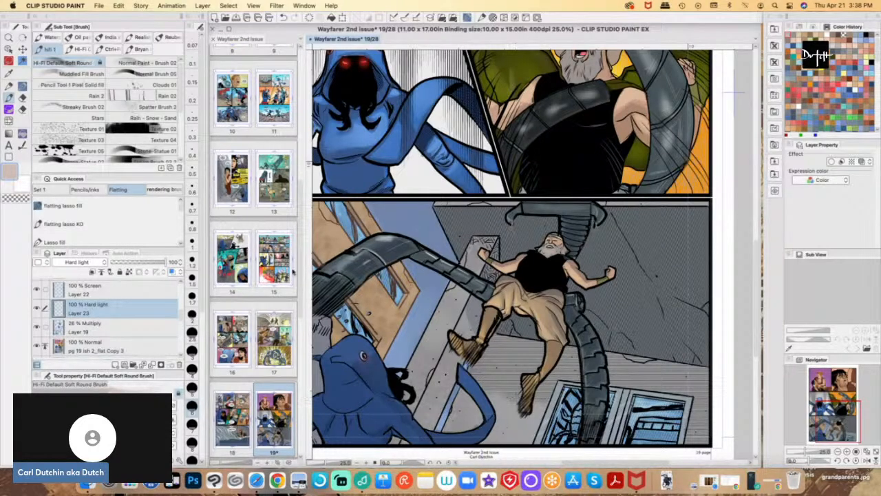
- Sample the blue of the tentacled creature in the bottom panel with the color picker
{"action": "left_click_drag", "start_coordinate": [757, 297], "coordinate": [757, 310]}
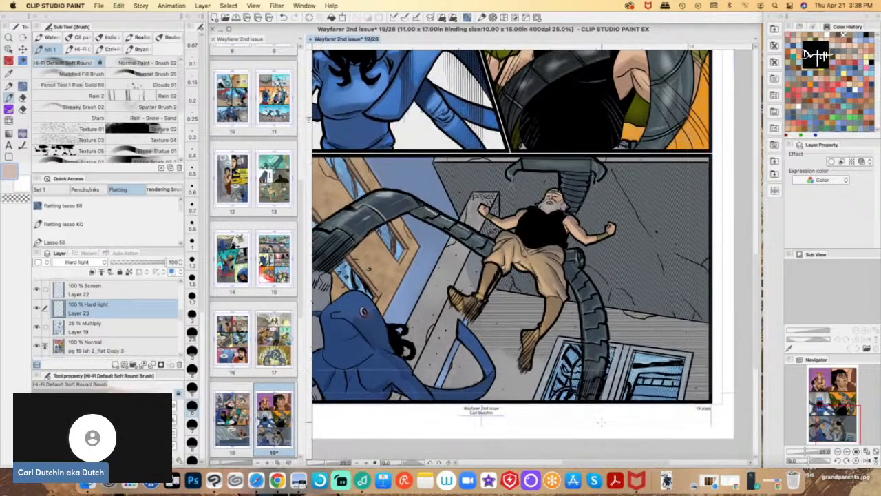
{"action": "left_click_drag", "start_coordinate": [570, 463], "coordinate": [544, 463]}
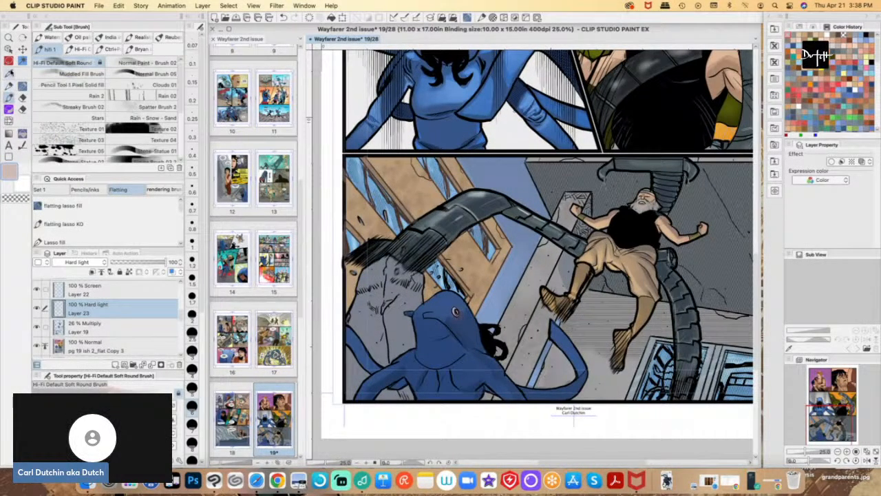
{"action": "left_click", "coordinate": [9, 72]}
{"action": "left_click", "coordinate": [439, 304]}
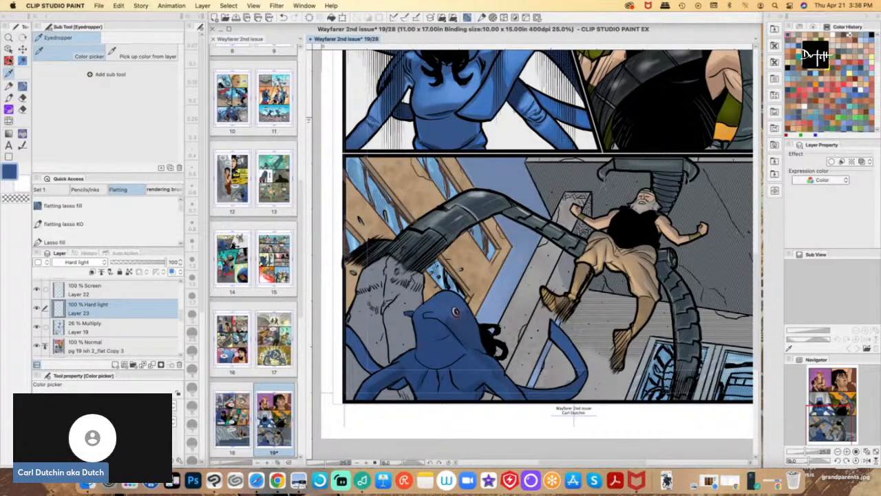
- Select highlight shapes on the blue creature's head, shoulders, and tentacles in the bottom panel with flat lasso
{"action": "left_click", "coordinate": [9, 60]}
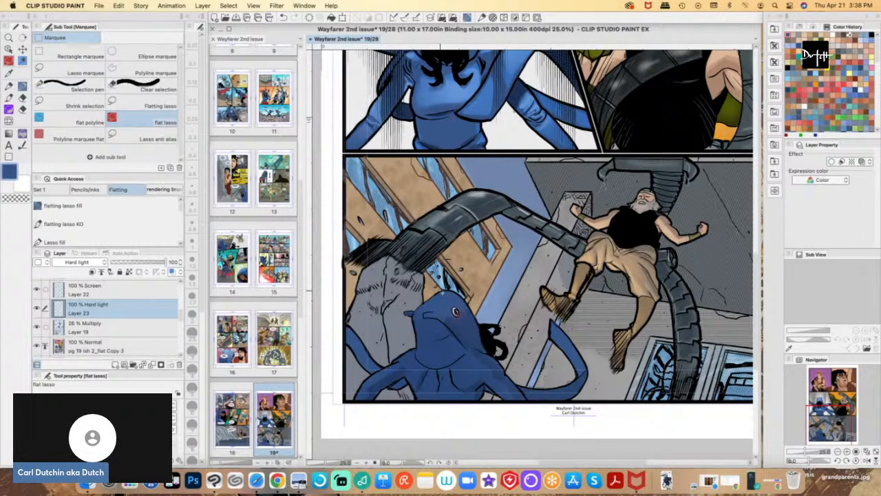
{"action": "mouse_move", "coordinate": [440, 292]}
{"action": "left_mouse_down"}
{"action": "mouse_move", "coordinate": [417, 318]}
{"action": "mouse_move", "coordinate": [450, 292]}
{"action": "left_mouse_up"}
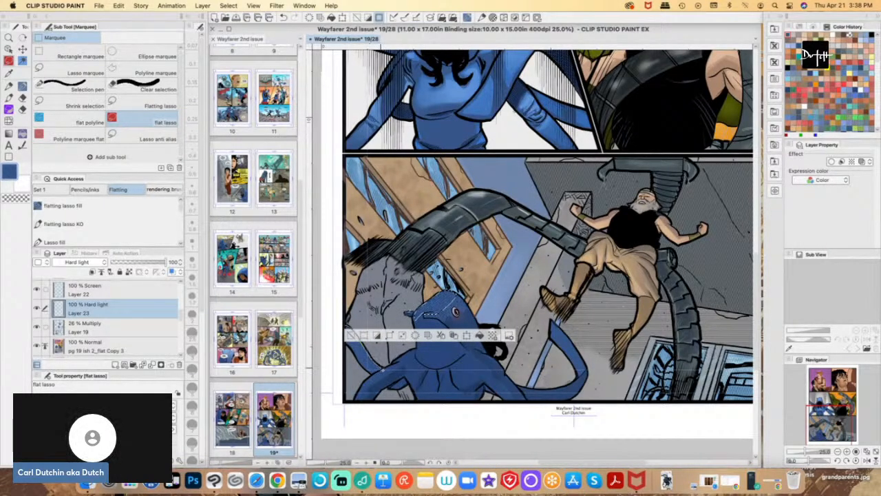
{"action": "left_click_drag", "start_coordinate": [379, 373], "coordinate": [396, 362]}
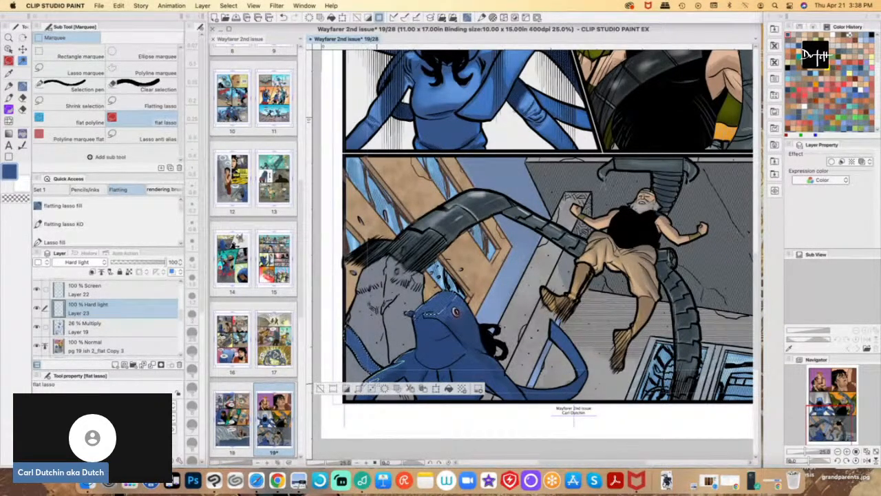
{"action": "left_click_drag", "start_coordinate": [416, 358], "coordinate": [406, 374]}
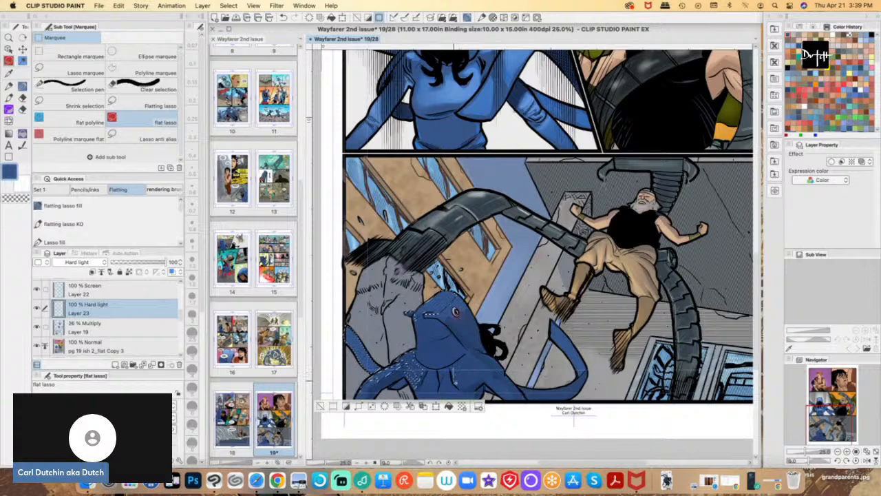
{"action": "mouse_move", "coordinate": [453, 381]}
{"action": "left_mouse_down"}
{"action": "mouse_move", "coordinate": [475, 368]}
{"action": "mouse_move", "coordinate": [455, 364]}
{"action": "mouse_move", "coordinate": [454, 377]}
{"action": "left_mouse_up"}
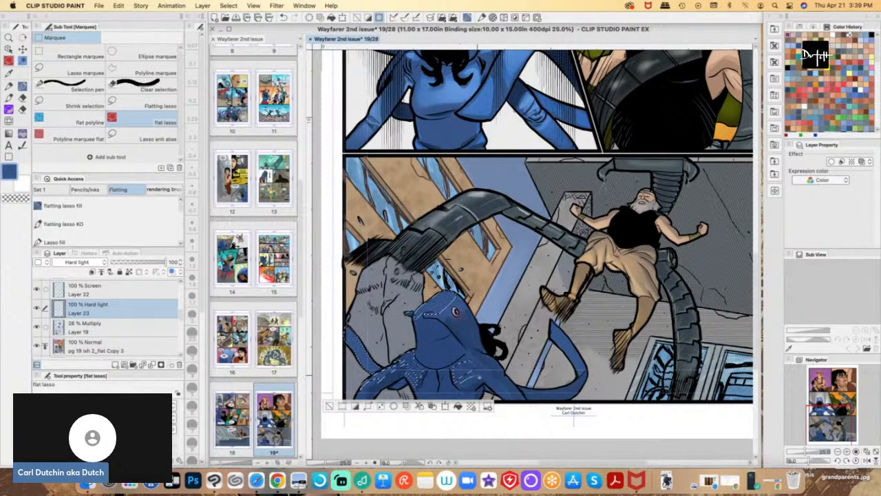
{"action": "left_click_drag", "start_coordinate": [477, 375], "coordinate": [459, 382]}
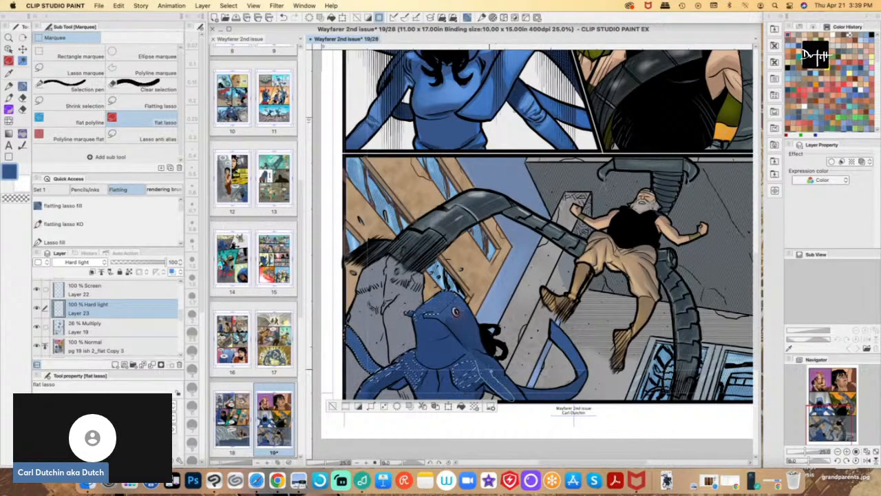
{"action": "left_click_drag", "start_coordinate": [471, 363], "coordinate": [472, 359]}
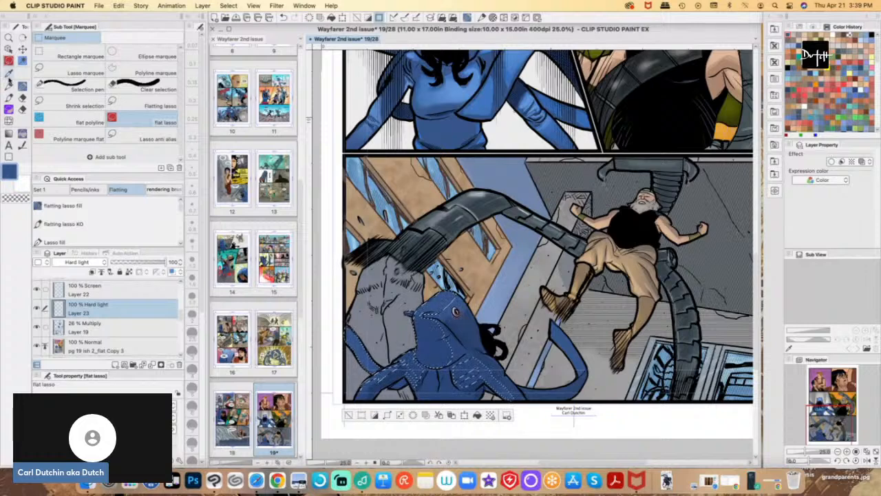
- Change the sampled blue to a lighter highlight blue of H 220, S 40, V 78
{"action": "left_click", "coordinate": [9, 72]}
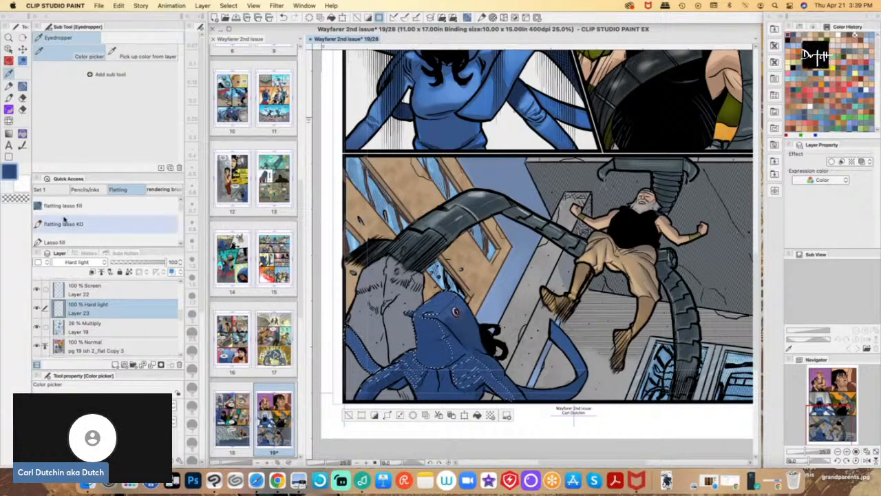
{"action": "left_click", "coordinate": [9, 171]}
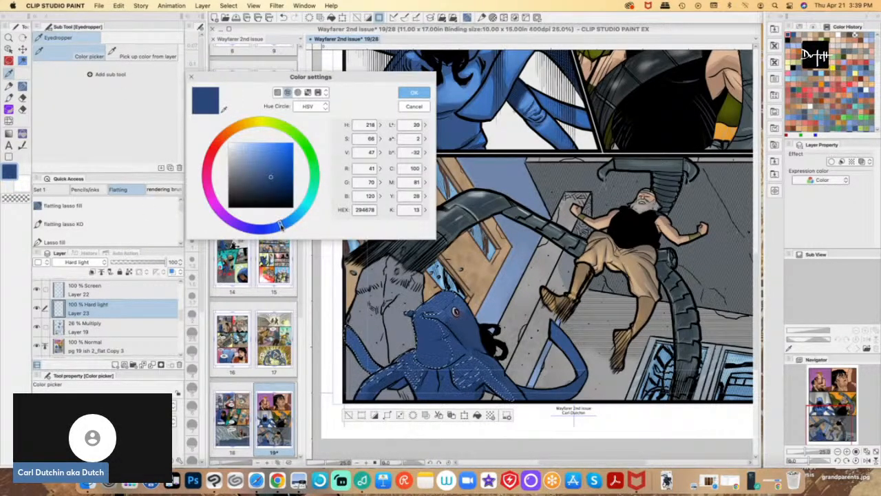
{"action": "left_click_drag", "start_coordinate": [281, 225], "coordinate": [279, 232]}
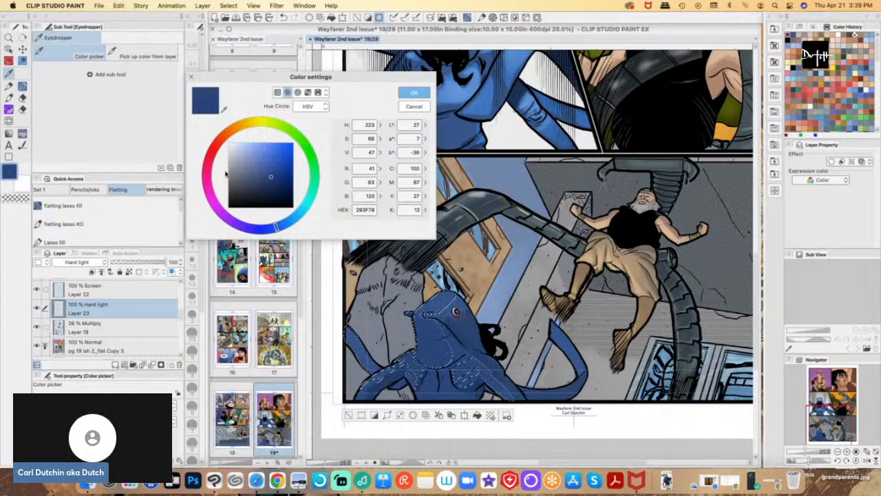
{"action": "left_click_drag", "start_coordinate": [279, 234], "coordinate": [274, 226]}
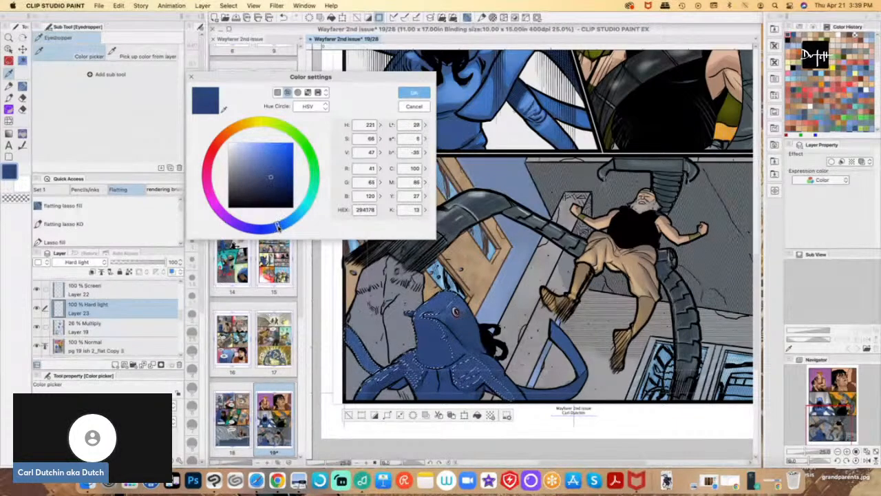
{"action": "left_click_drag", "start_coordinate": [264, 162], "coordinate": [255, 157]}
{"action": "left_click", "coordinate": [411, 93]}
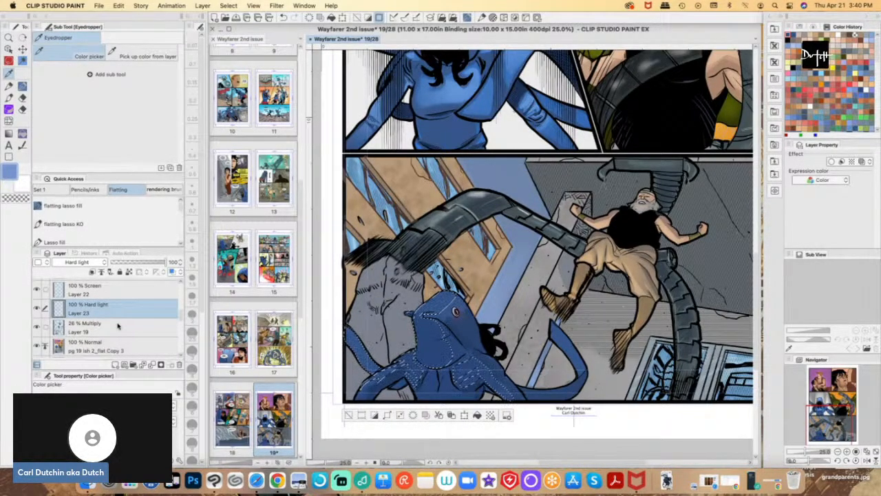
- Turn the selection into a Quick Mask and touch up the creature's head area with Hi-Fi Default Soft Round Brush
{"action": "left_click", "coordinate": [536, 18]}
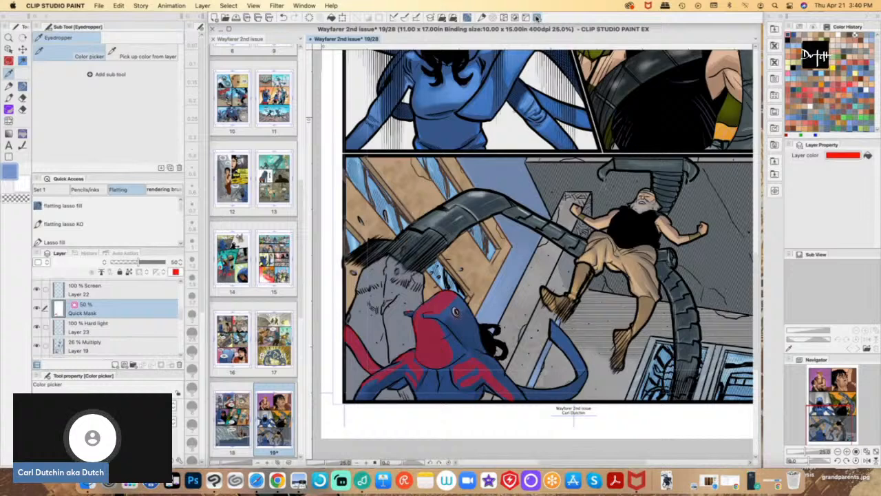
{"action": "key", "text": "b"}
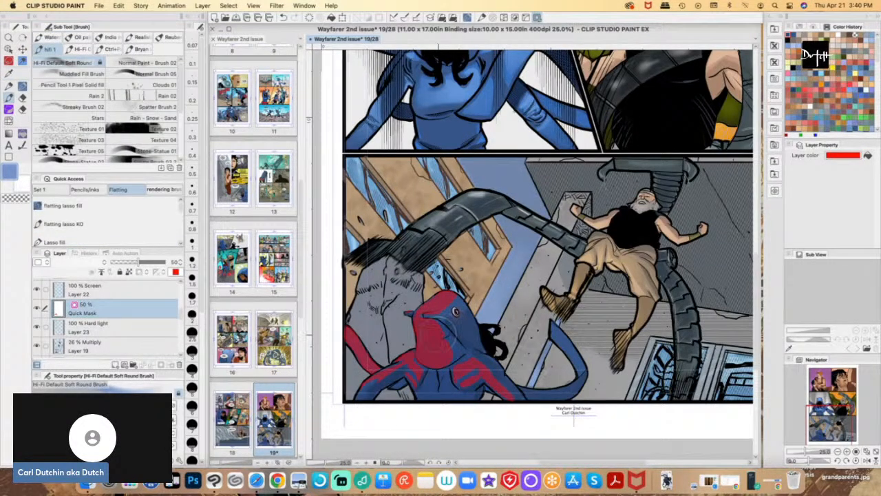
{"action": "left_click", "coordinate": [437, 312]}
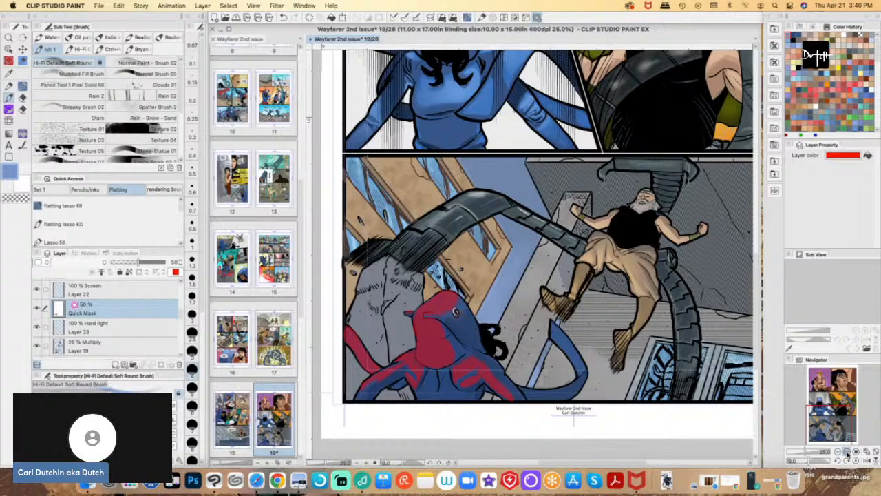
{"action": "left_click", "coordinate": [847, 451]}
{"action": "left_click", "coordinate": [846, 451]}
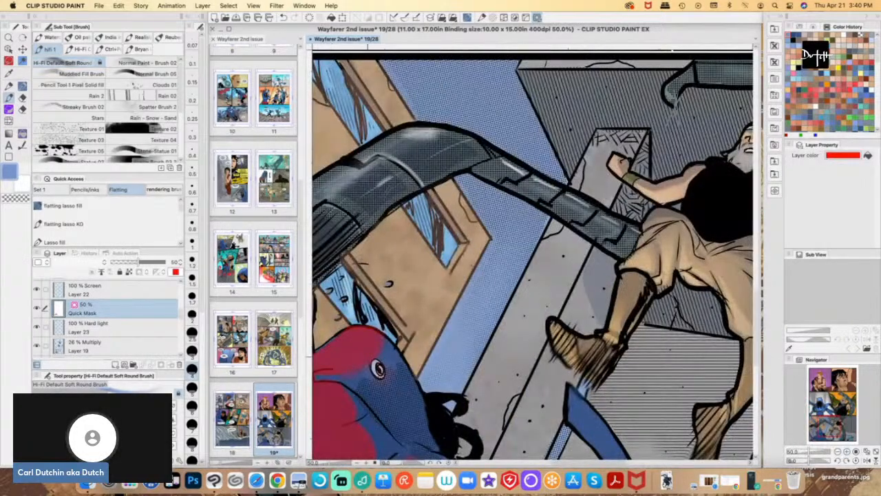
{"action": "key", "text": "bracketleft"}
{"action": "key", "text": "bracketleft"}
{"action": "key", "text": "bracketleft"}
{"action": "key", "text": "bracketleft"}
{"action": "key", "text": "bracketleft"}
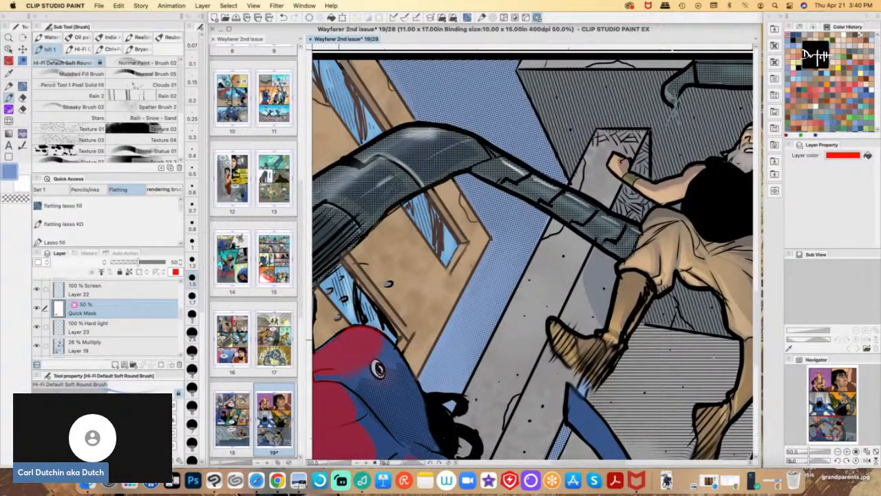
{"action": "left_click", "coordinate": [838, 452]}
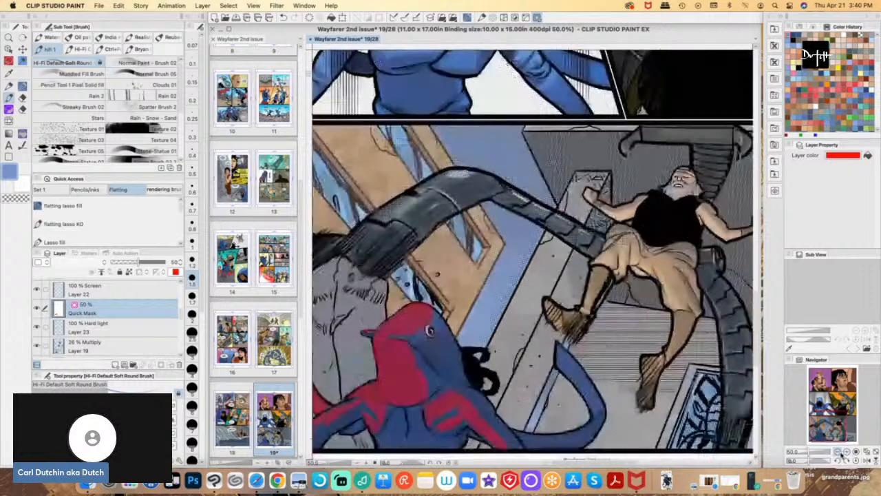
{"action": "left_click", "coordinate": [838, 452]}
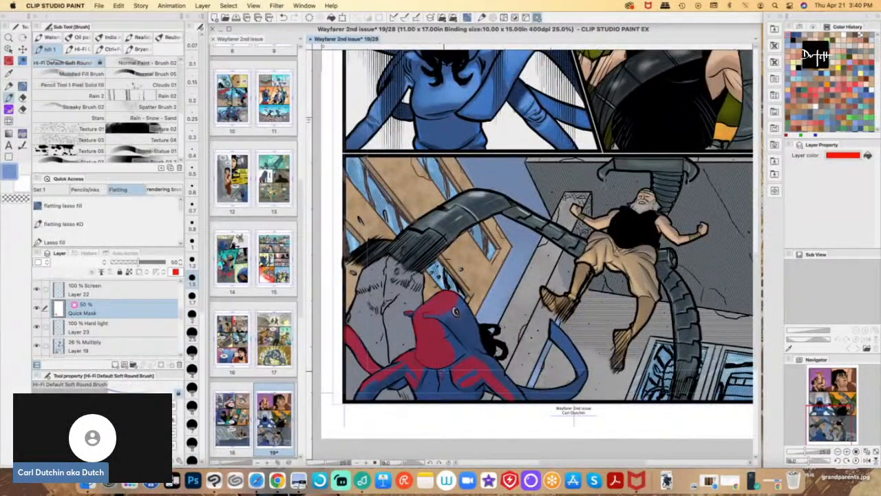
- Extend the Quick Mask over the creature's chest and raised tentacle with a larger brush, and convert it back to a selection
{"action": "key", "text": "bracketright"}
{"action": "key", "text": "bracketright"}
{"action": "key", "text": "bracketright"}
{"action": "key", "text": "bracketright"}
{"action": "key", "text": "bracketright"}
{"action": "key", "text": "bracketright"}
{"action": "key", "text": "bracketright"}
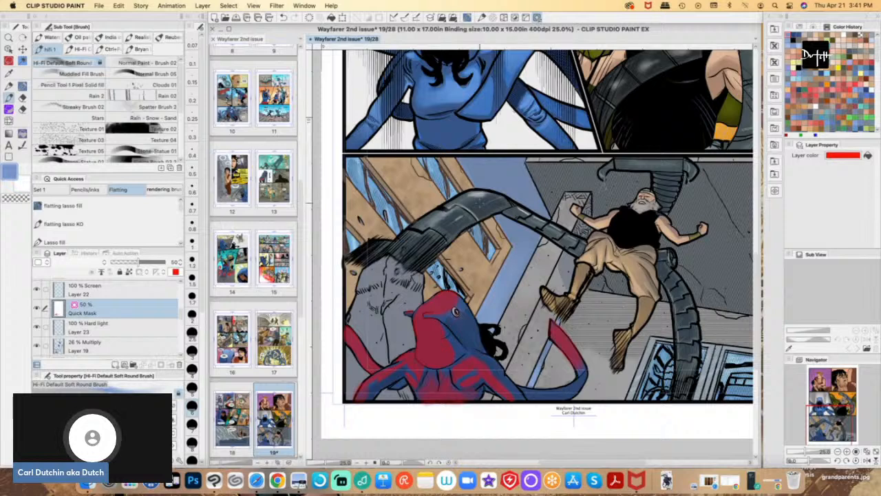
{"action": "left_click", "coordinate": [537, 18]}
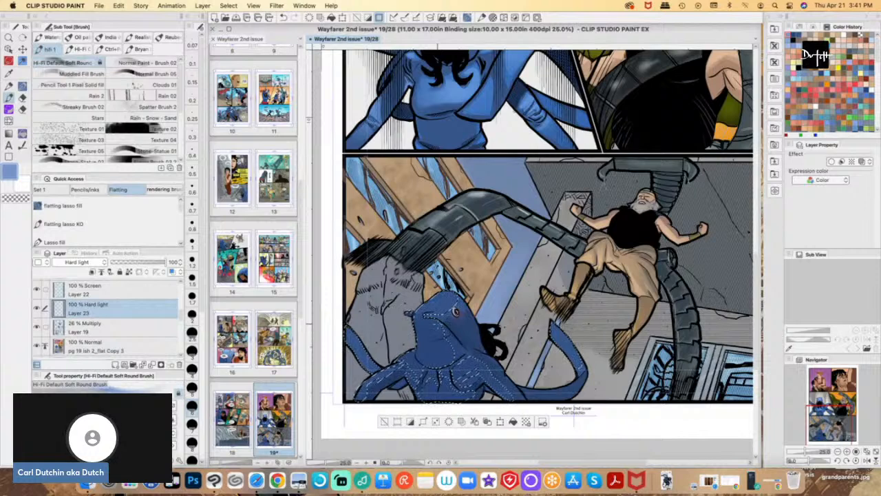
- Brush the light blue softly into the selected creature areas on the Hard light layer, and clear the selection
{"action": "key", "text": "b"}
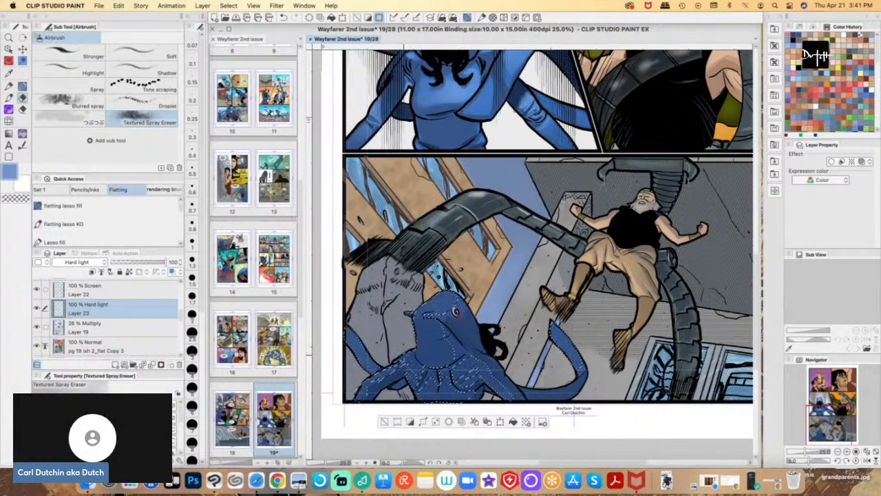
{"action": "key", "text": "b"}
{"action": "key", "text": "b"}
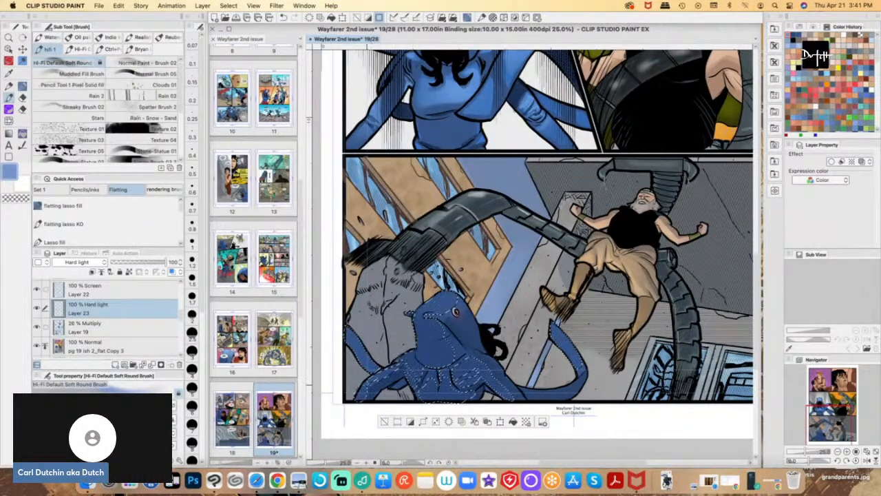
{"action": "key", "text": "super+d"}
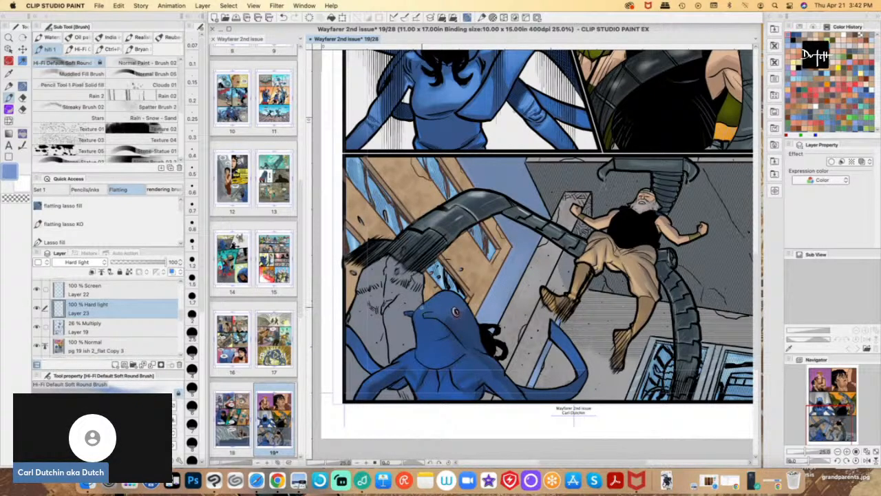
- Select smaller highlight shapes on the creature's face, neck, arms, and chest with flat lasso
{"action": "key", "text": "m"}
{"action": "mouse_move", "coordinate": [420, 344]}
{"action": "left_mouse_down"}
{"action": "mouse_move", "coordinate": [422, 363]}
{"action": "mouse_move", "coordinate": [441, 369]}
{"action": "mouse_move", "coordinate": [457, 356]}
{"action": "mouse_move", "coordinate": [444, 342]}
{"action": "mouse_move", "coordinate": [420, 344]}
{"action": "mouse_move", "coordinate": [440, 337]}
{"action": "left_mouse_up"}
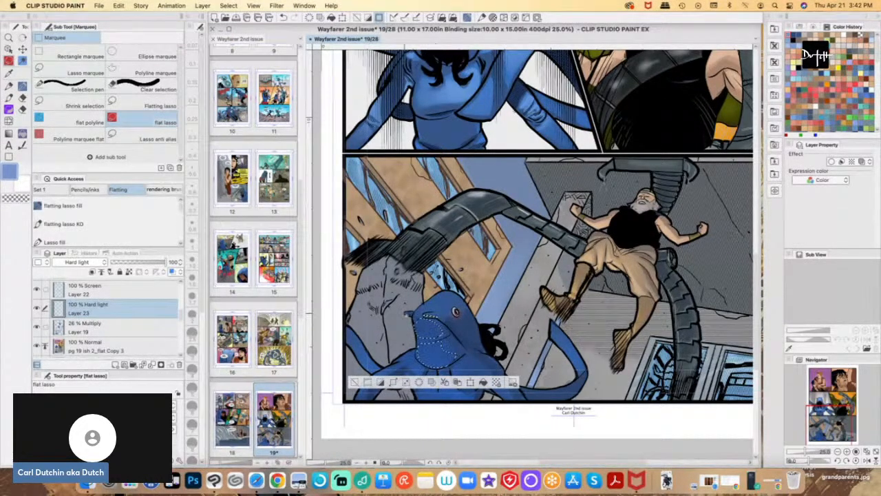
{"action": "left_click_drag", "start_coordinate": [406, 312], "coordinate": [421, 318]}
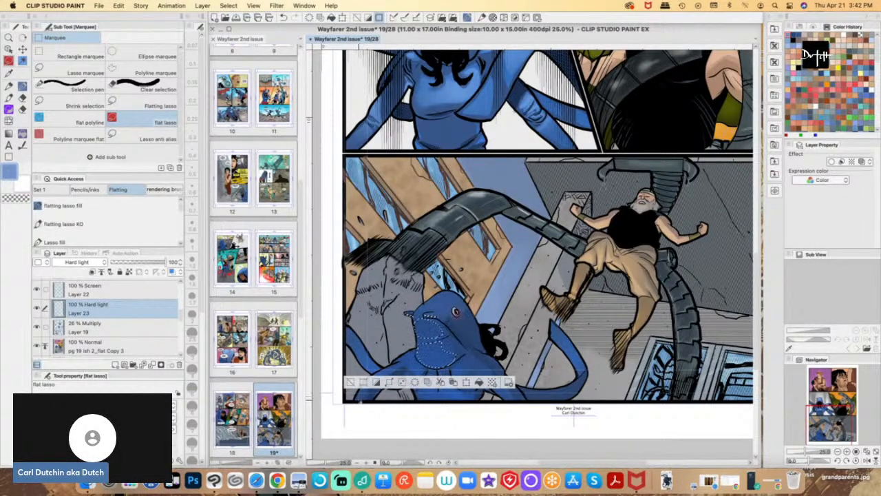
{"action": "left_click", "coordinate": [360, 399]}
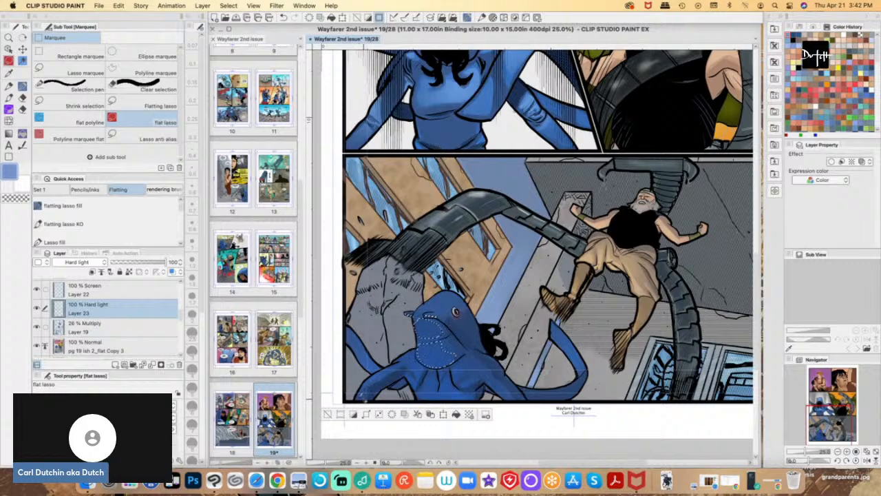
{"action": "left_click_drag", "start_coordinate": [356, 401], "coordinate": [362, 401]}
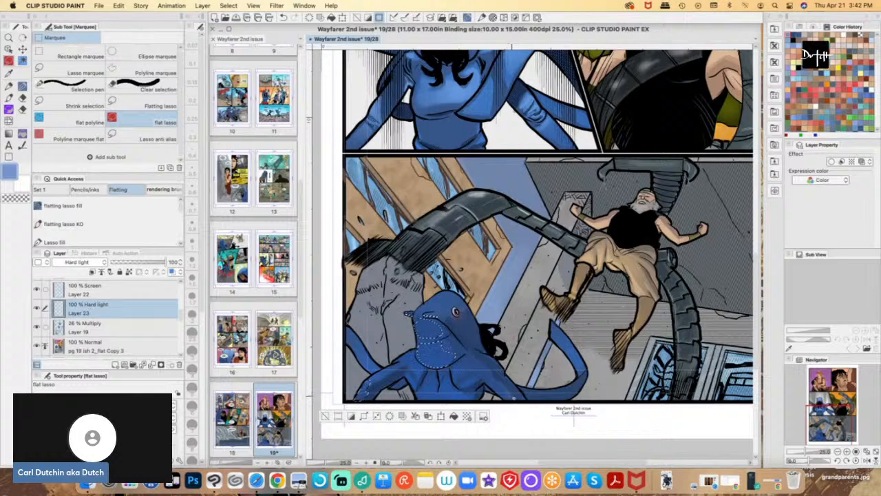
{"action": "left_click_drag", "start_coordinate": [494, 380], "coordinate": [512, 397]}
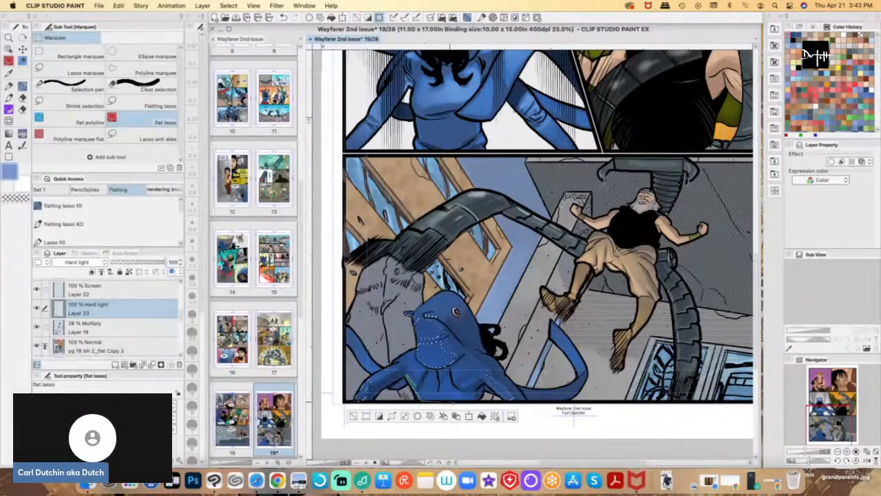
{"action": "left_click_drag", "start_coordinate": [462, 392], "coordinate": [429, 377]}
- Brush a lighter blue softly into the selected highlight shapes on the creature with Hi-Fi Default Soft Round Brush, and clear the selection
{"action": "left_click", "coordinate": [10, 171]}
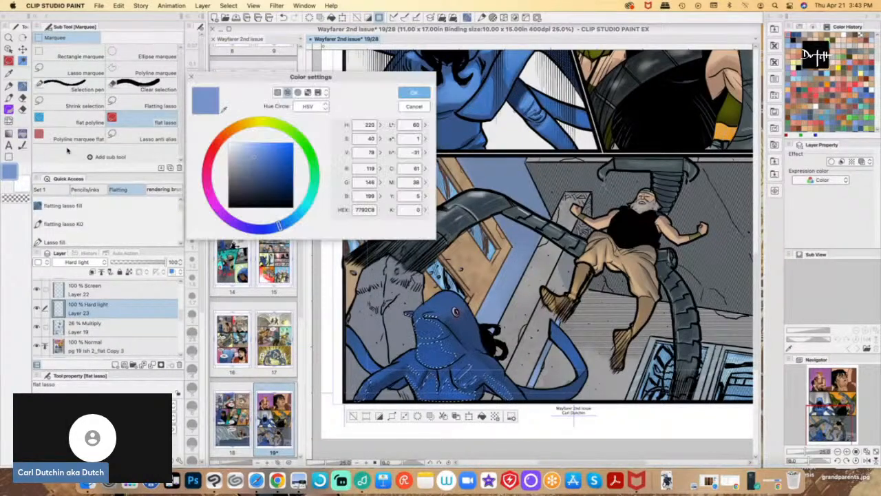
{"action": "left_click", "coordinate": [414, 92]}
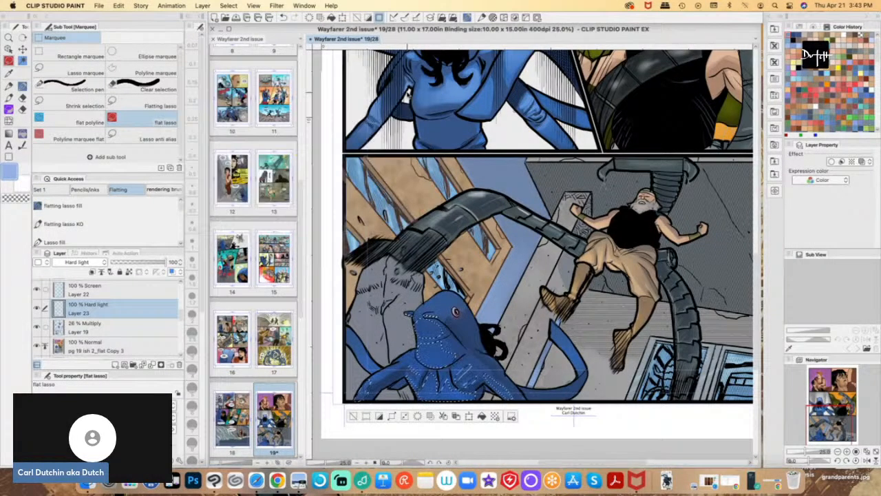
{"action": "key", "text": "b"}
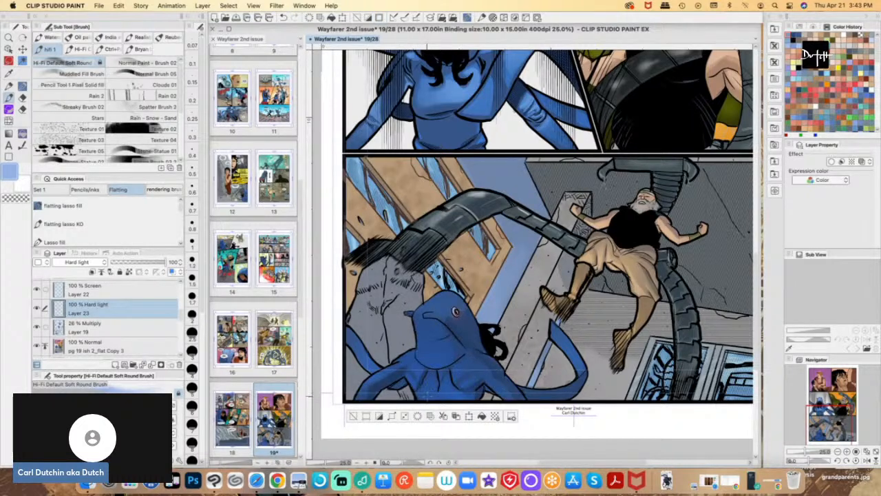
{"action": "left_click_drag", "start_coordinate": [430, 395], "coordinate": [466, 390]}
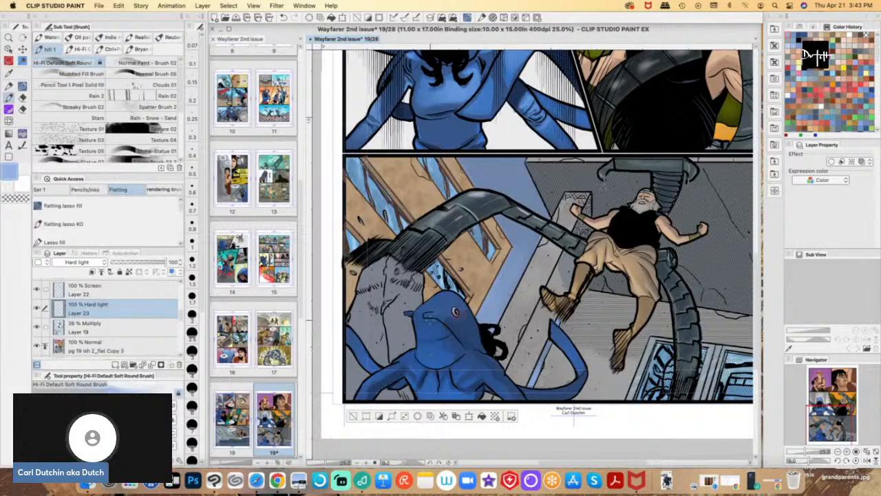
{"action": "key", "text": "super+z"}
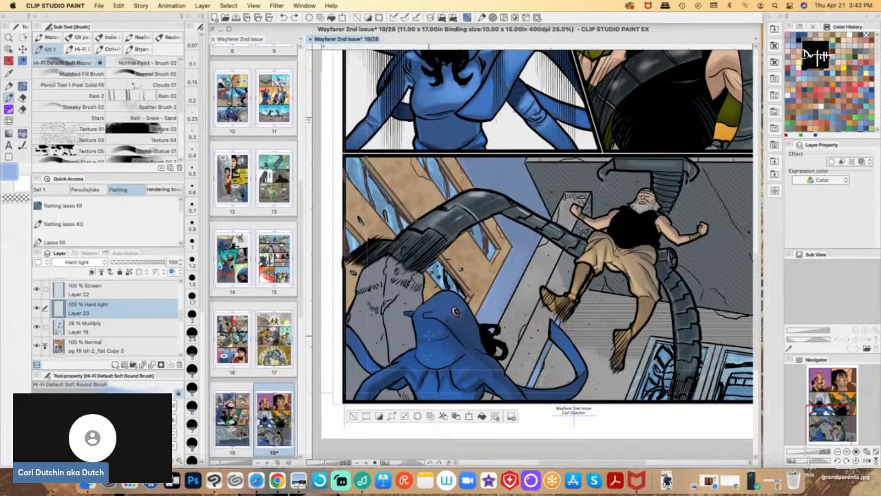
{"action": "left_click_drag", "start_coordinate": [428, 339], "coordinate": [421, 331]}
{"action": "key", "text": "super+z"}
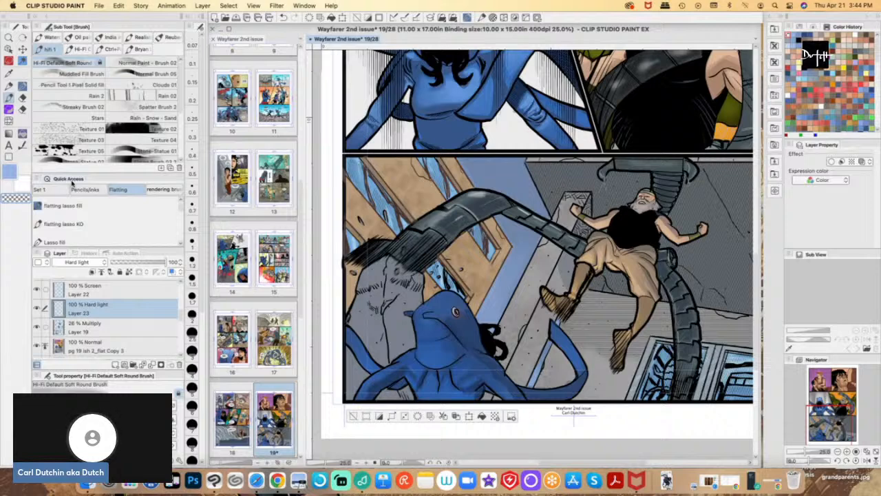
{"action": "left_click", "coordinate": [164, 189]}
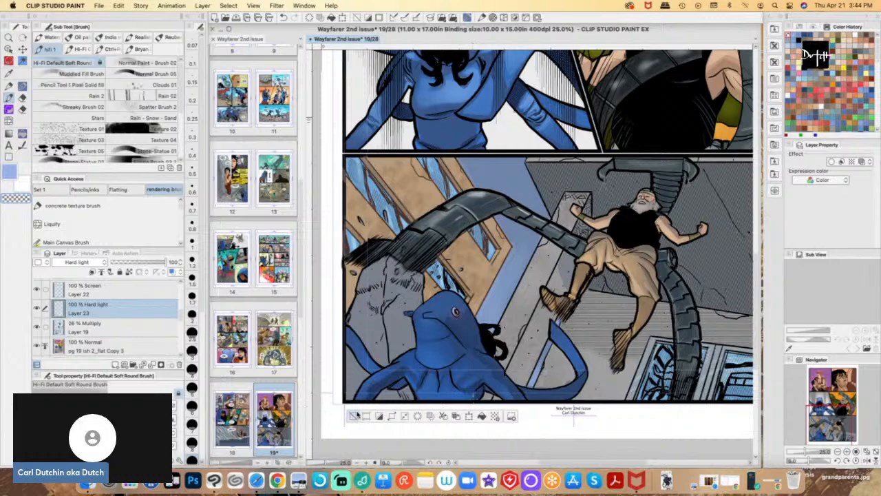
{"action": "left_click", "coordinate": [353, 416]}
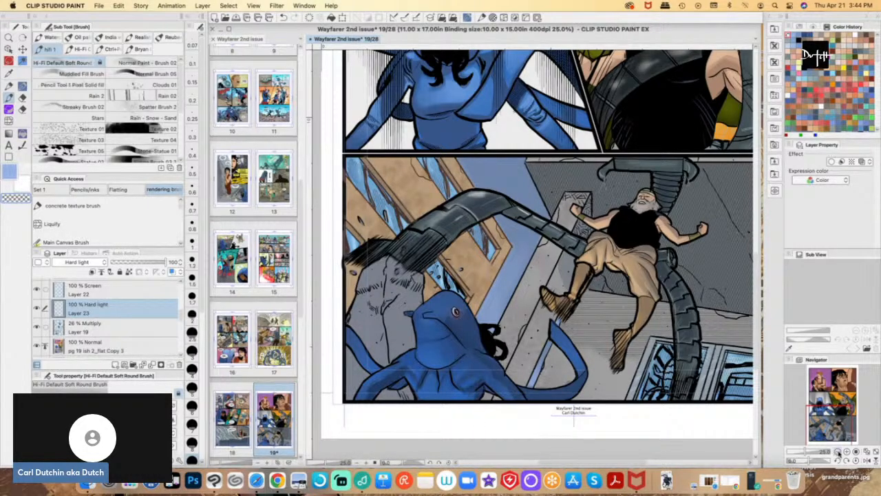
- Pick the grey-blue of the broken stone beside the creature as the drawing color
{"action": "left_click", "coordinate": [837, 459]}
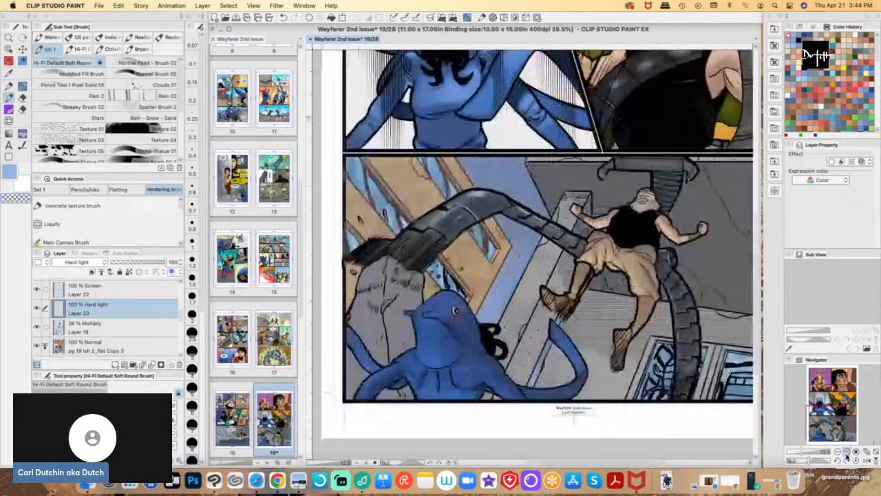
{"action": "left_click", "coordinate": [846, 459]}
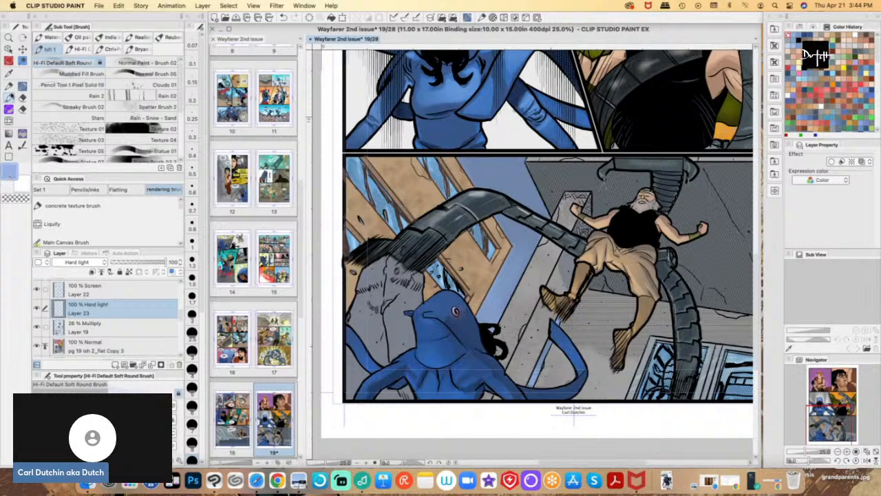
{"action": "left_click", "coordinate": [9, 72]}
{"action": "left_click", "coordinate": [370, 308]}
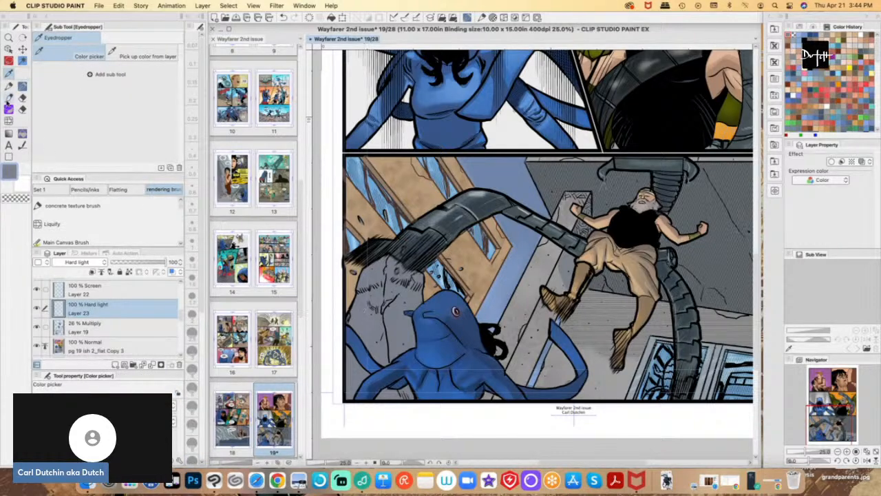
- Select highlight shapes on the broken stone behind the creature with flat lasso, and undo the last lasso change
{"action": "left_click", "coordinate": [8, 60]}
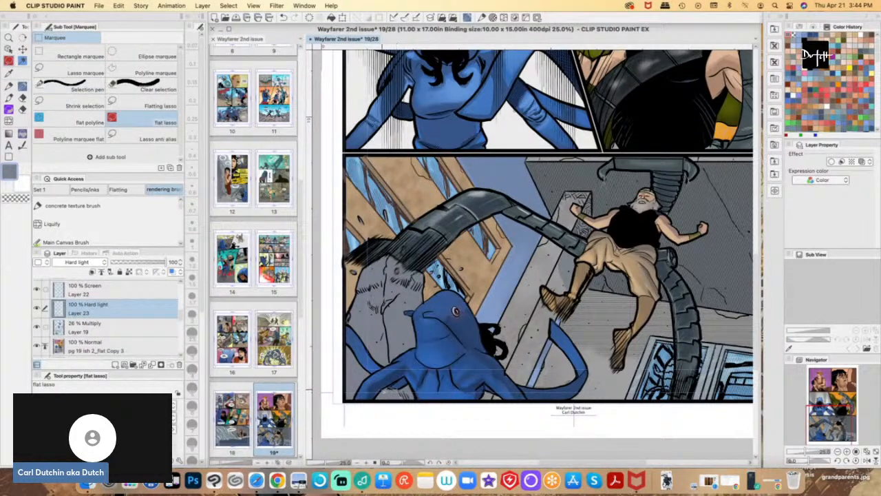
{"action": "left_click_drag", "start_coordinate": [376, 401], "coordinate": [378, 399]}
{"action": "mouse_move", "coordinate": [391, 365]}
{"action": "left_mouse_down"}
{"action": "mouse_move", "coordinate": [382, 286]}
{"action": "mouse_move", "coordinate": [350, 327]}
{"action": "mouse_move", "coordinate": [352, 365]}
{"action": "mouse_move", "coordinate": [370, 374]}
{"action": "mouse_move", "coordinate": [383, 330]}
{"action": "left_mouse_up"}
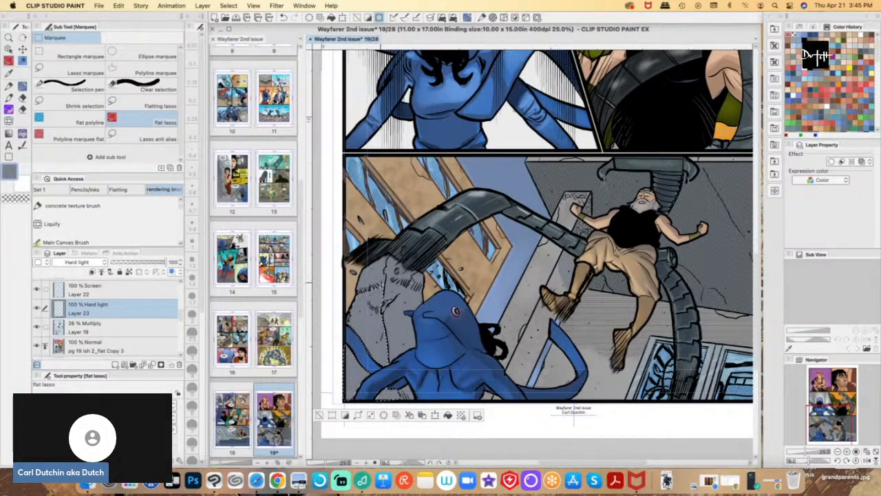
{"action": "left_click_drag", "start_coordinate": [360, 286], "coordinate": [357, 289]}
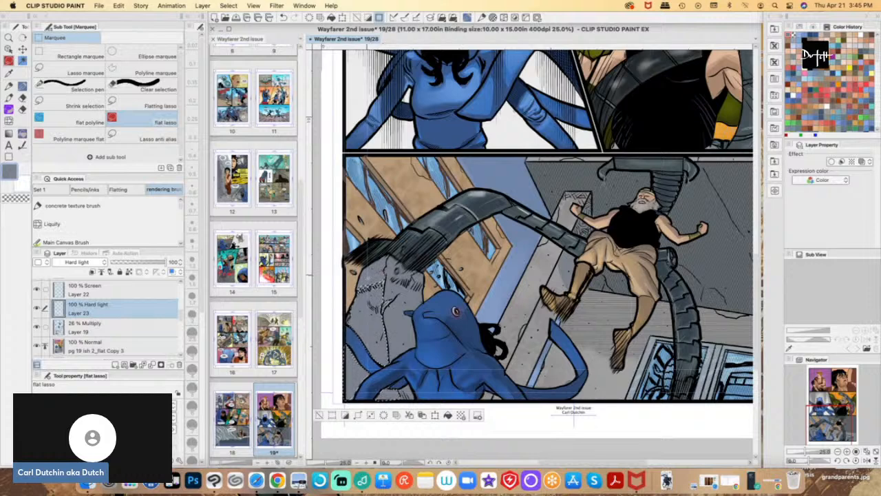
{"action": "left_click_drag", "start_coordinate": [366, 281], "coordinate": [381, 276]}
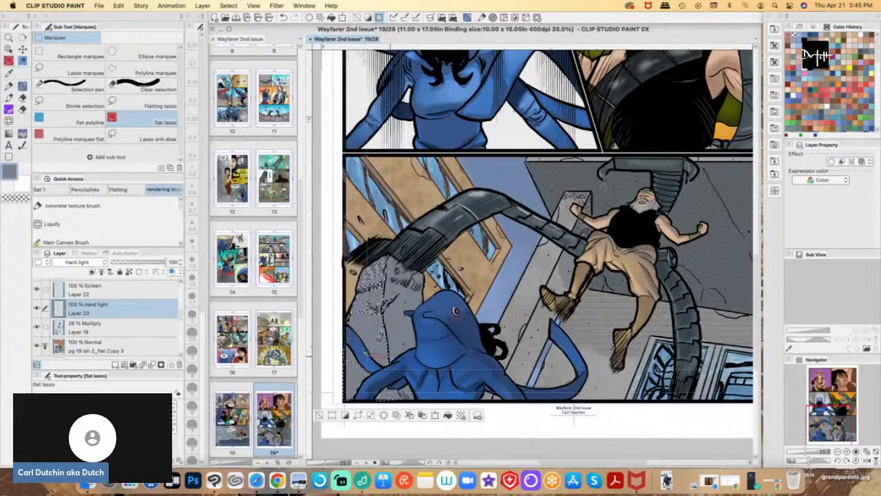
{"action": "key", "text": "super+z"}
- Lighten the drawing color to a pale grey-blue, and choose the Stone Spatter brush after checking Spatter Brush 2
{"action": "key", "text": "i"}
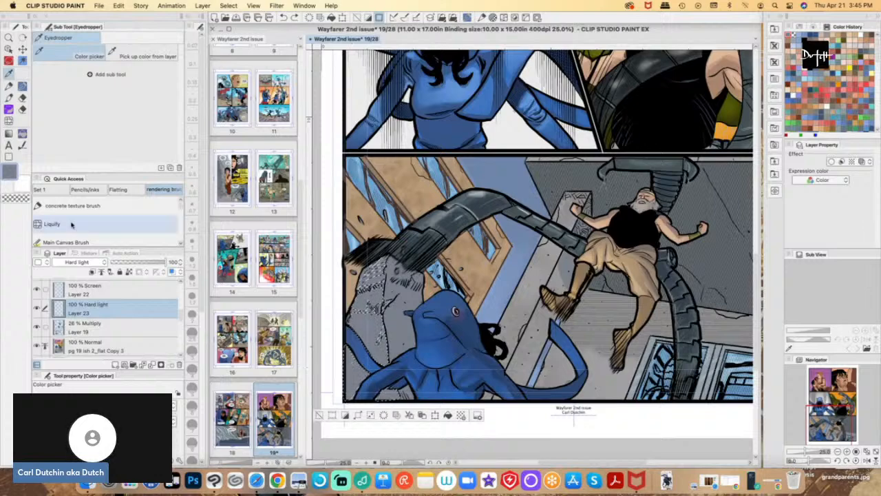
{"action": "left_click", "coordinate": [10, 173]}
{"action": "left_click", "coordinate": [414, 92]}
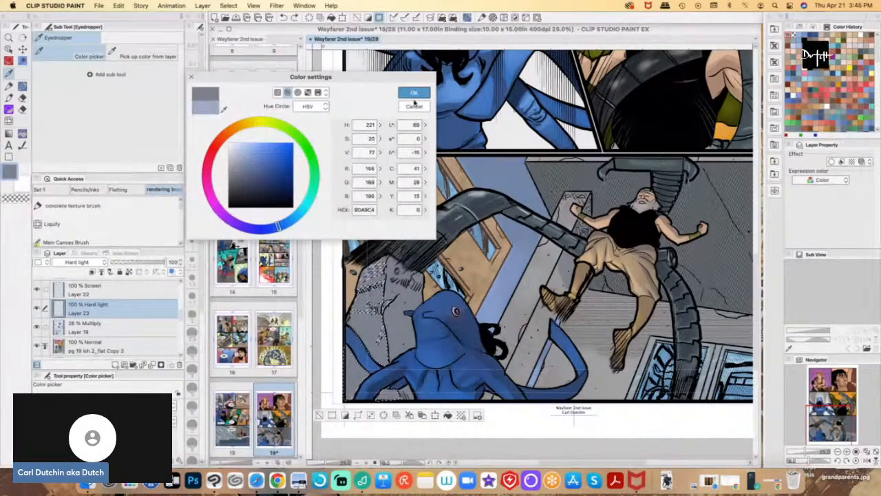
{"action": "key", "text": "b"}
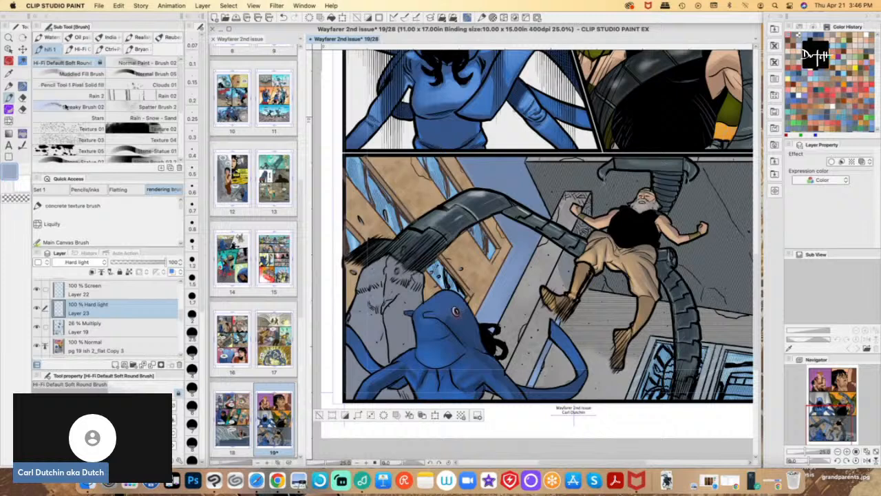
{"action": "left_click", "coordinate": [150, 106]}
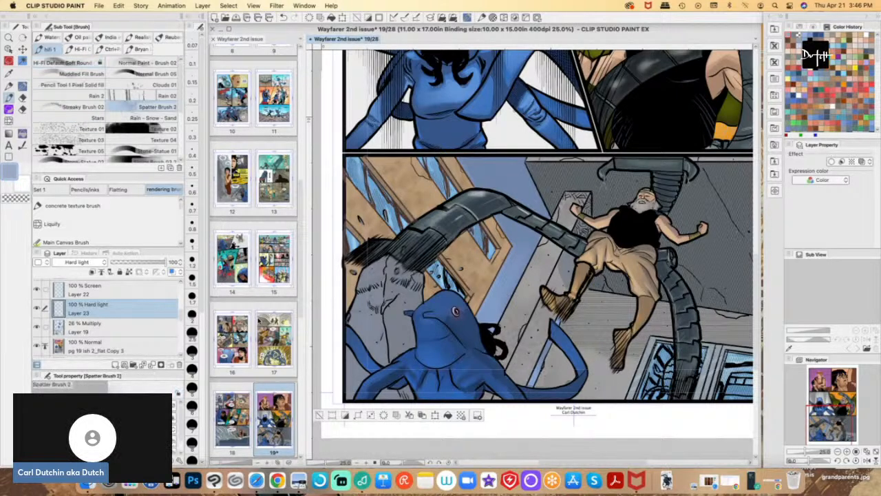
{"action": "left_click", "coordinate": [81, 49]}
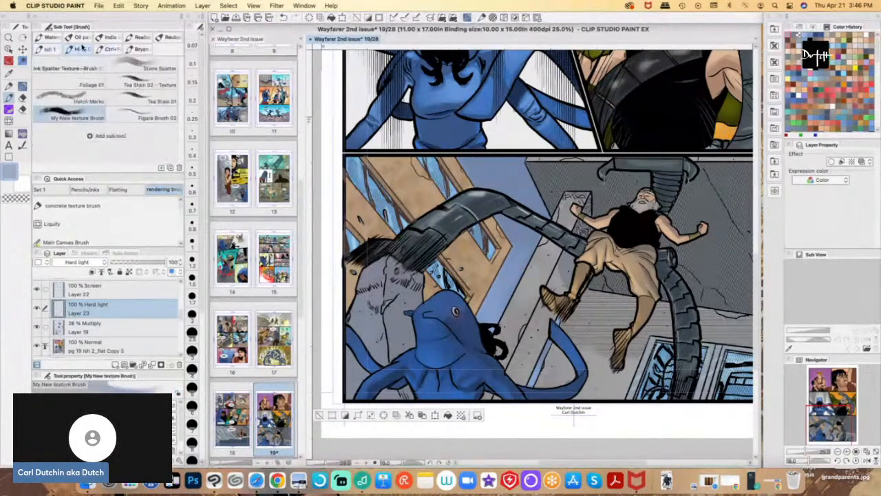
{"action": "left_click", "coordinate": [141, 68]}
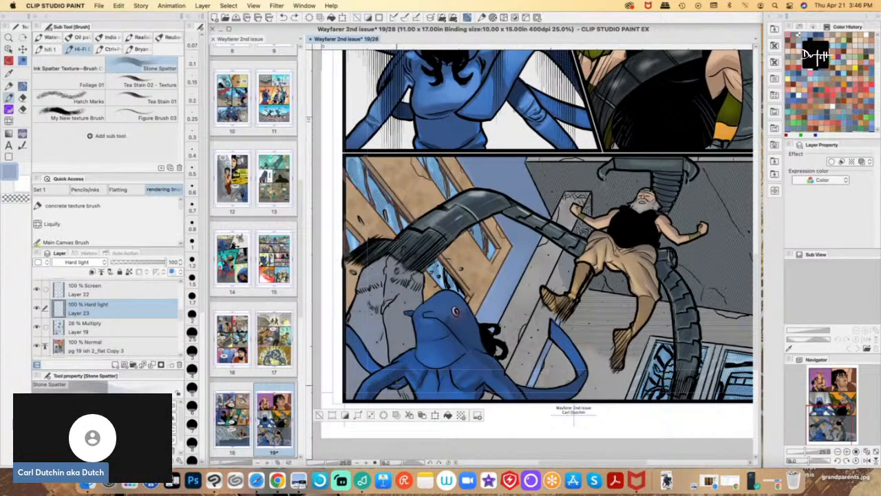
- Lighten the blue further and paint texture into the selected stone areas on the Hard light layer with My New texture Brush
{"action": "left_click", "coordinate": [8, 173]}
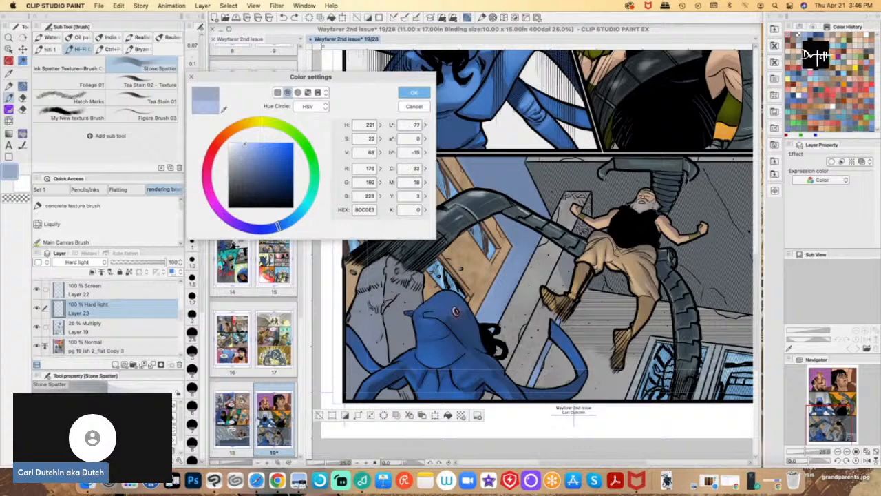
{"action": "left_click", "coordinate": [414, 95]}
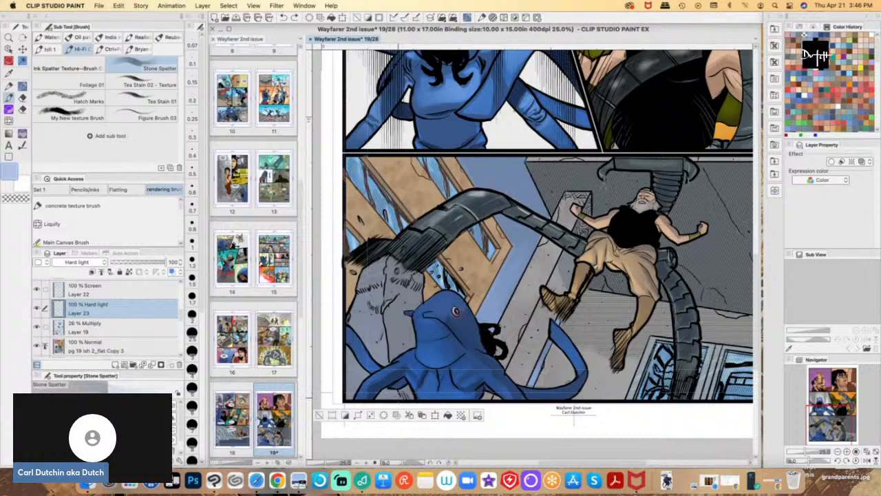
{"action": "left_click", "coordinate": [77, 114]}
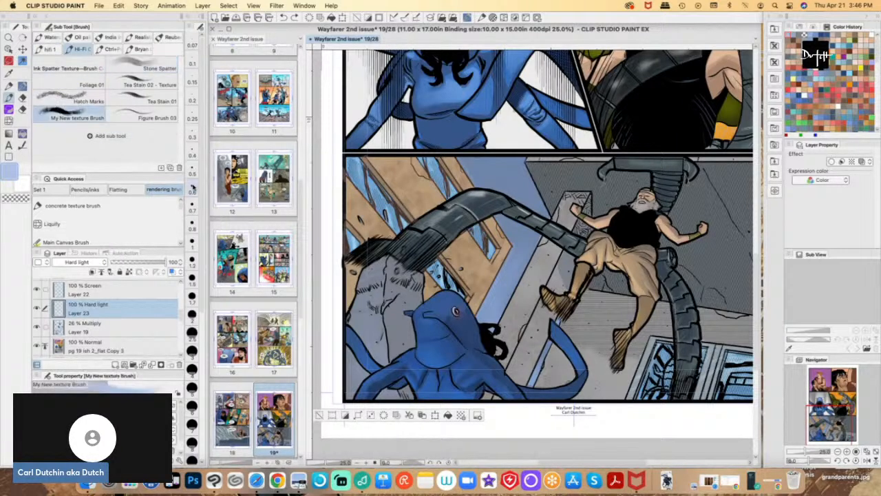
{"action": "left_click_drag", "start_coordinate": [380, 331], "coordinate": [371, 342]}
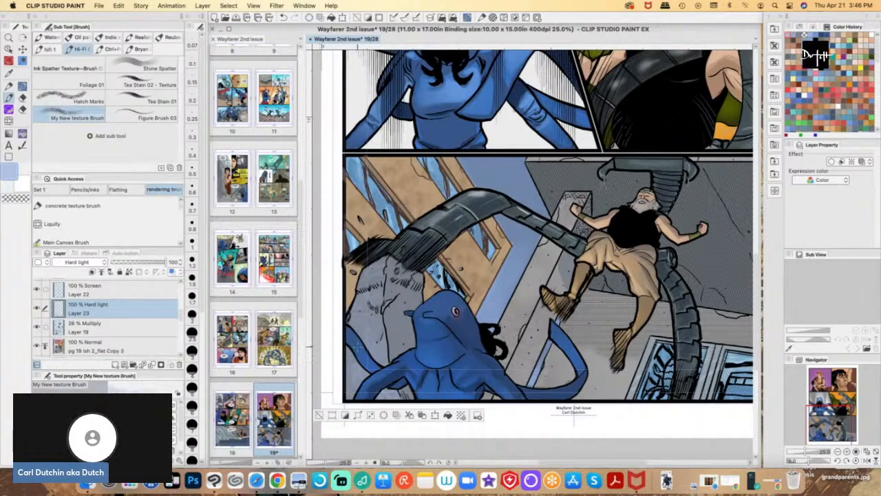
- Switch to the 26% Multiply layer and set the drawing color to a dark slate blue for shading the stone
{"action": "left_click", "coordinate": [61, 329]}
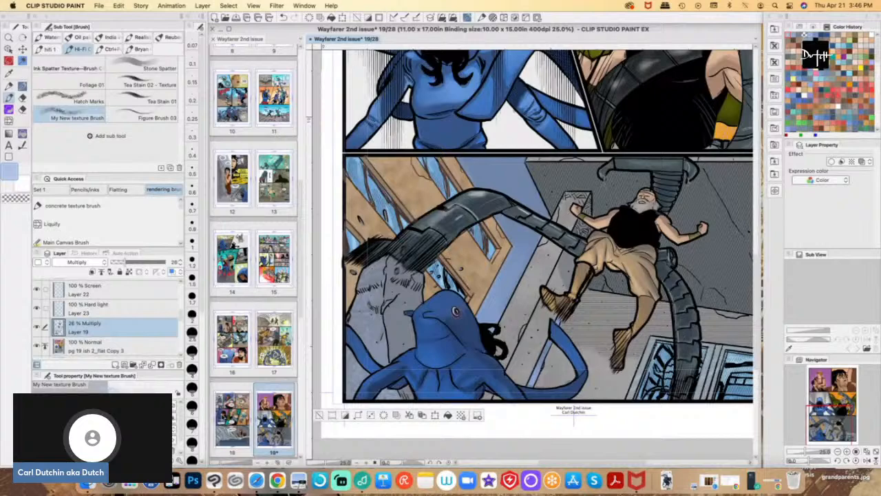
{"action": "double_click", "coordinate": [9, 173]}
{"action": "left_click", "coordinate": [246, 176]}
{"action": "left_click", "coordinate": [415, 93]}
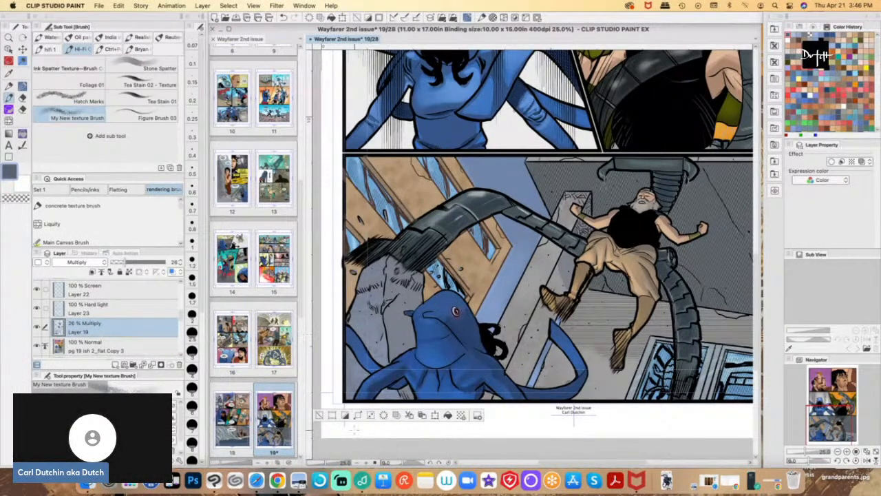
{"action": "left_click", "coordinate": [8, 173]}
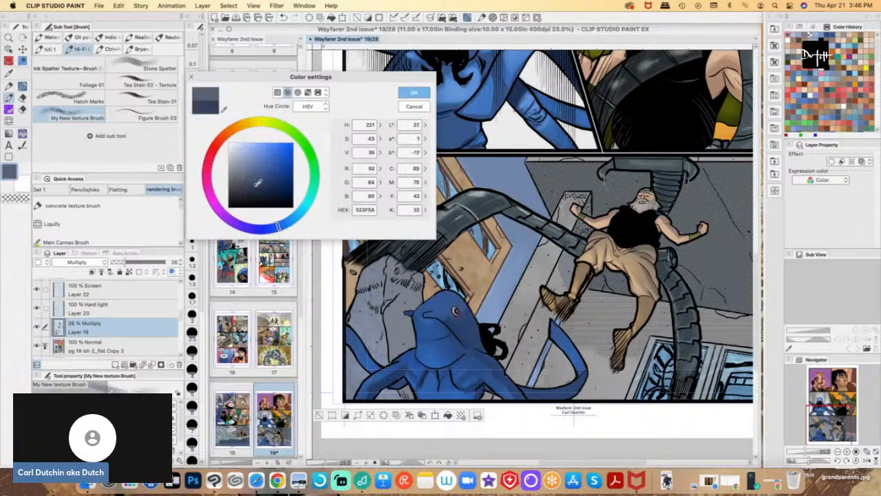
{"action": "left_click", "coordinate": [413, 93]}
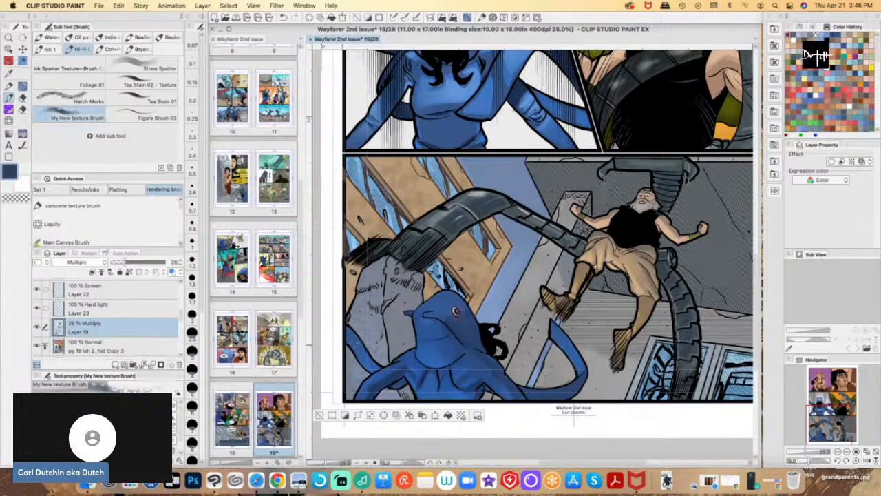
- Make the 26% Multiply layer active and choose the Stone-Statue 01 brush from the hifi 1 brush set
{"action": "left_click", "coordinate": [114, 315]}
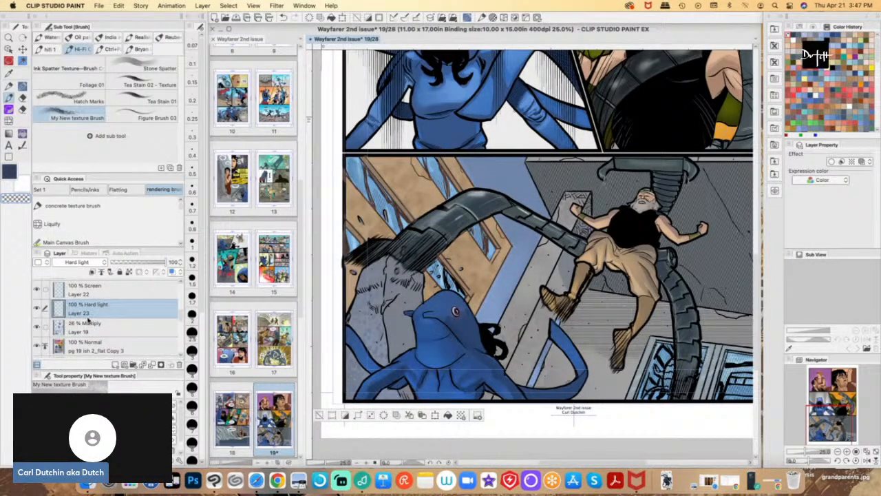
{"action": "left_click", "coordinate": [88, 324]}
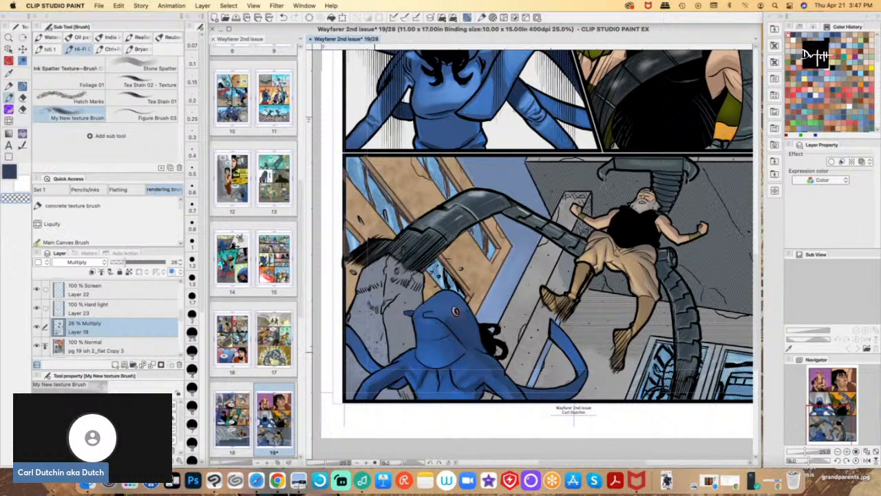
{"action": "left_click", "coordinate": [50, 50]}
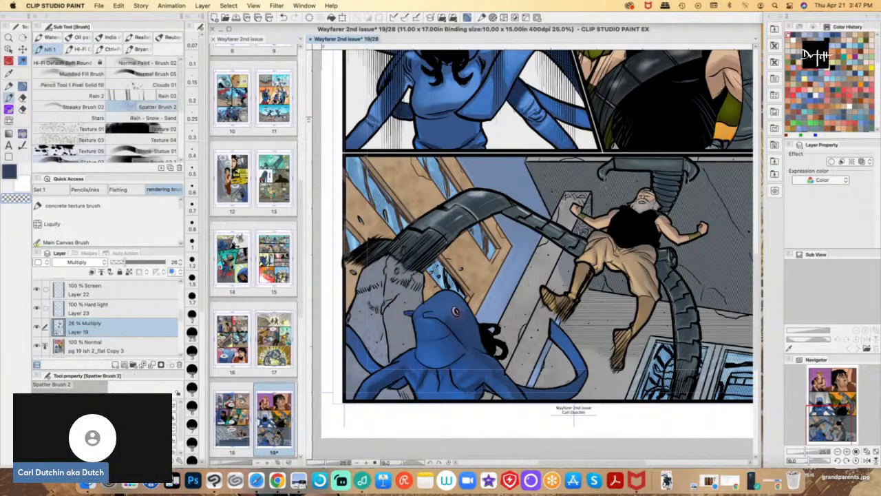
{"action": "left_click", "coordinate": [62, 141]}
{"action": "left_click", "coordinate": [139, 150]}
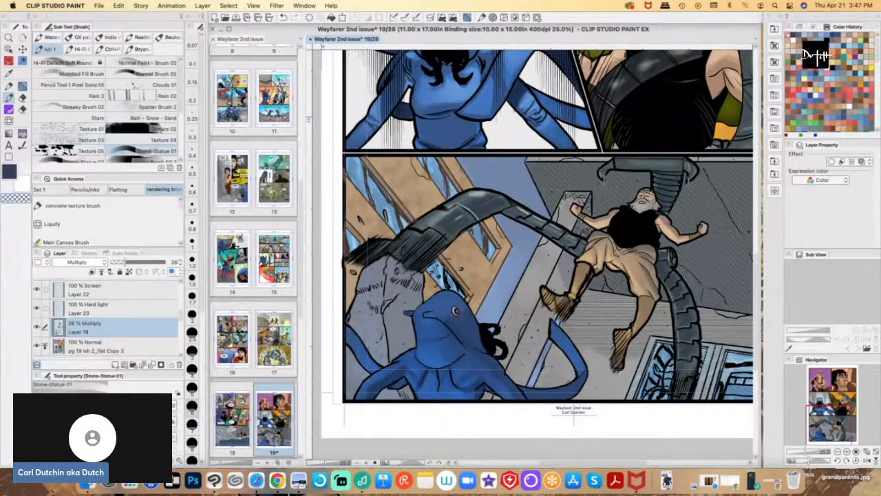
- Reselect the stone area on the 26% Multiply layer and enlarge the Stone-Statue 01 brush by three size steps
{"action": "left_click", "coordinate": [58, 327], "text": "super"}
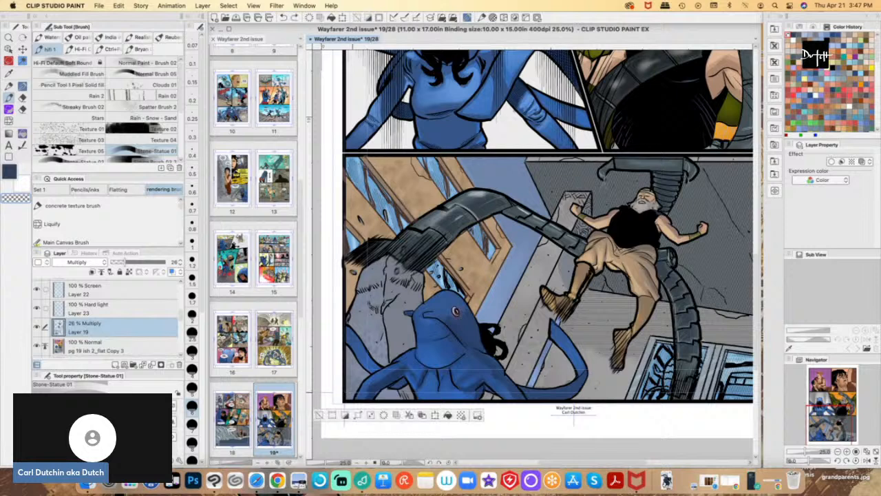
{"action": "key", "text": "bracketright"}
{"action": "key", "text": "bracketright"}
{"action": "key", "text": "bracketright"}
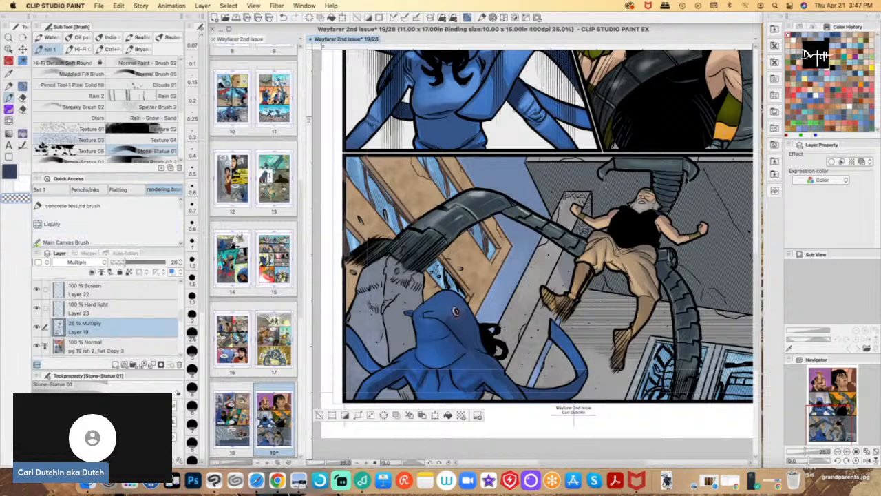
- Apply the Earth & Cloud Brush to the selected stone on the Hard light layer and lighten the drawing color to a pale grey-blue
{"action": "left_click", "coordinate": [51, 72]}
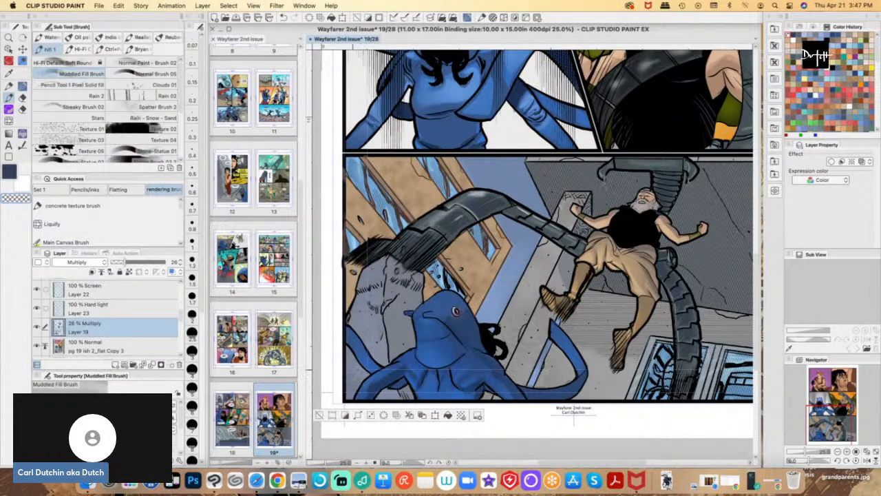
{"action": "left_click", "coordinate": [171, 314]}
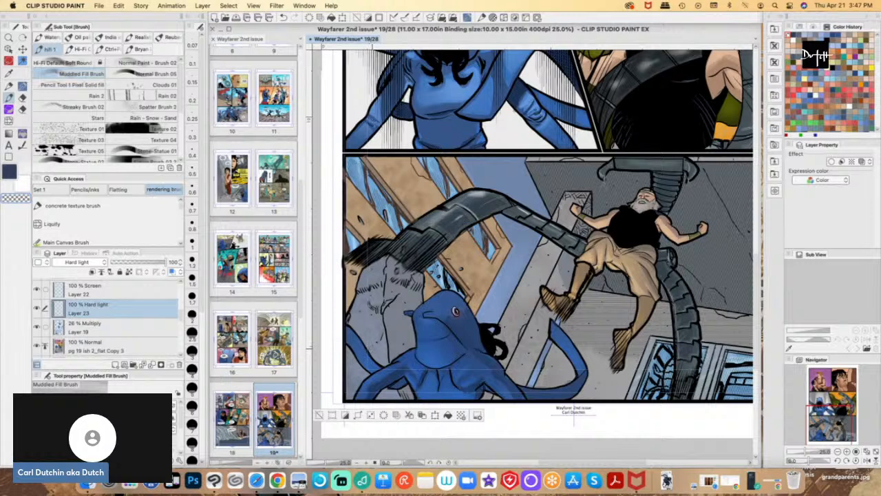
{"action": "left_click", "coordinate": [10, 172]}
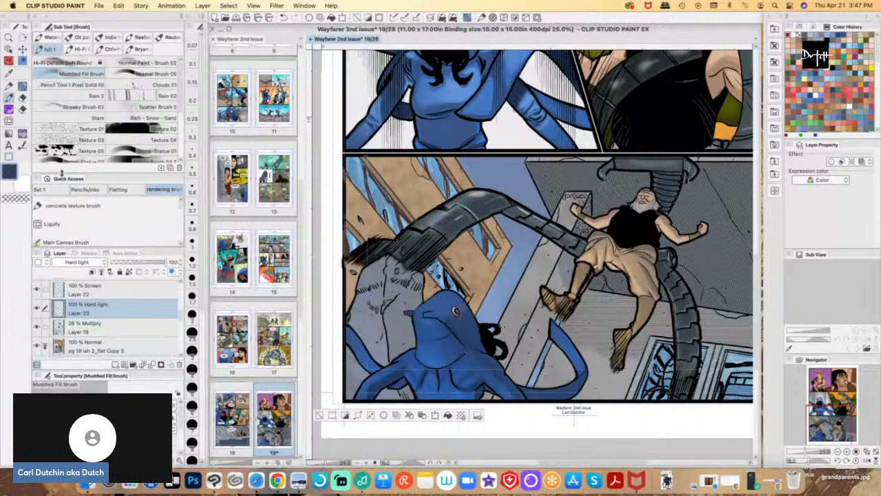
{"action": "scroll", "coordinate": [181, 124], "scroll_direction": "down", "scroll_amount": 5}
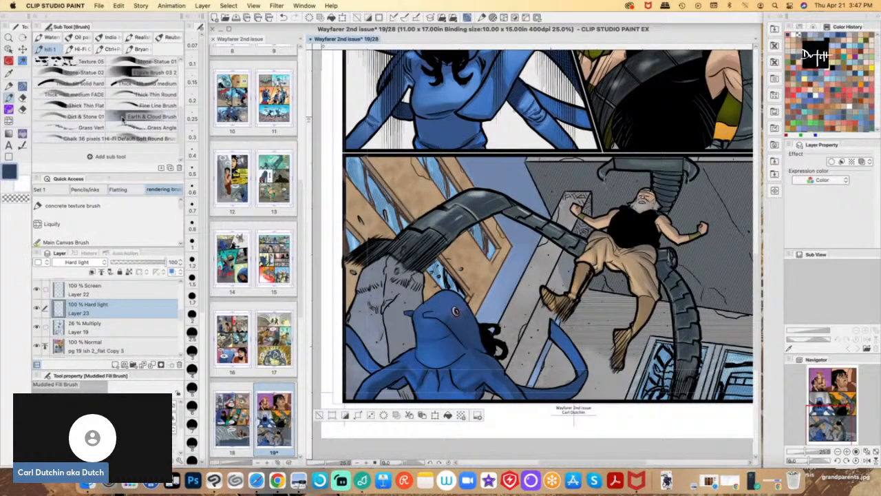
{"action": "left_click", "coordinate": [123, 117]}
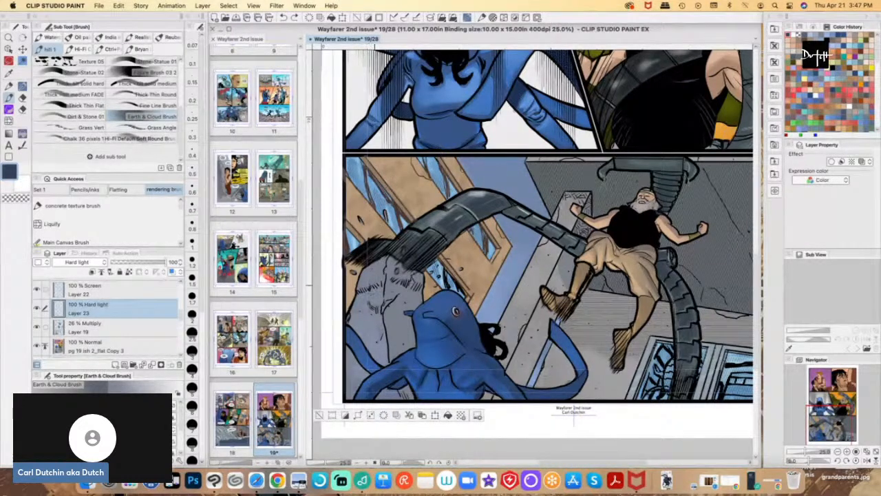
{"action": "left_click_drag", "start_coordinate": [375, 285], "coordinate": [369, 300]}
{"action": "left_click", "coordinate": [9, 171]}
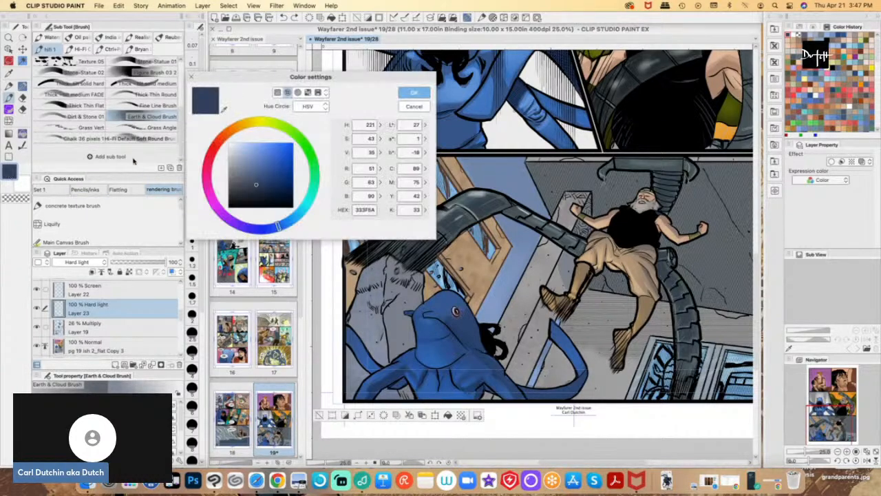
{"action": "left_click", "coordinate": [414, 92]}
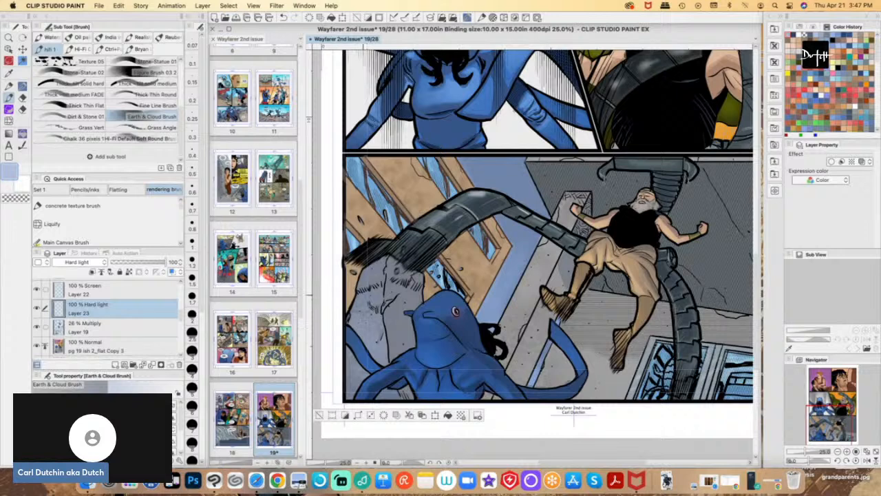
- Shade the selected stone on the 26% Multiply layer with the Earth & Cloud Brush in muted slate blue, and clear the selection
{"action": "left_click", "coordinate": [95, 331]}
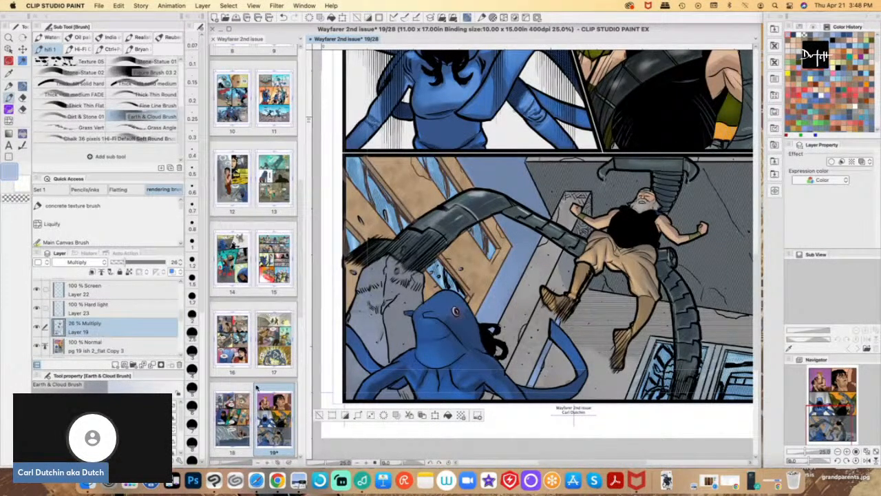
{"action": "key", "text": "w"}
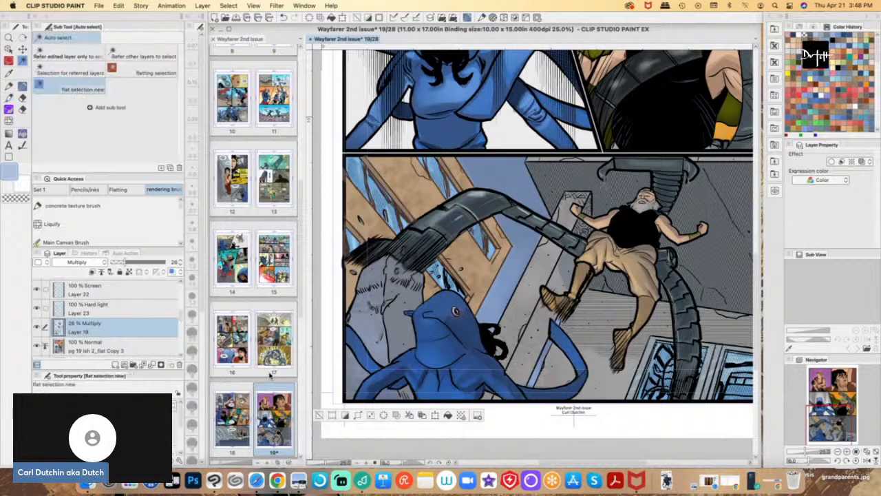
{"action": "left_click", "coordinate": [58, 311], "text": "super"}
{"action": "left_click", "coordinate": [11, 174]}
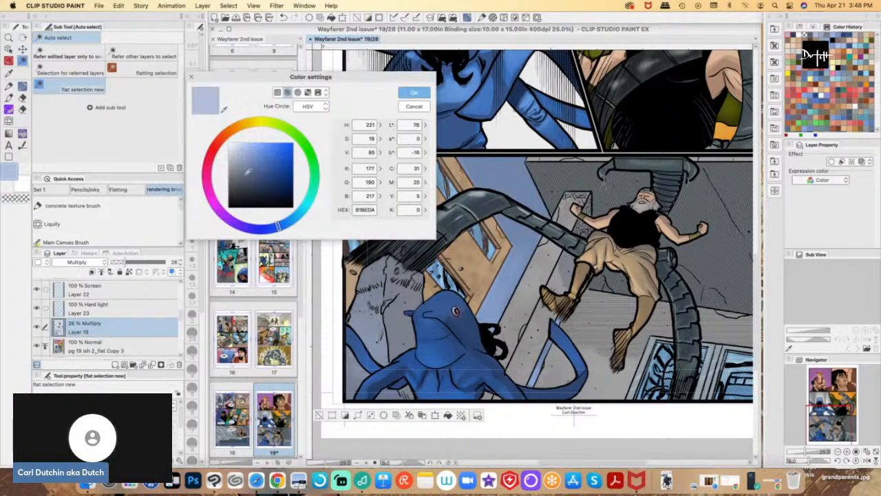
{"action": "left_click", "coordinate": [414, 92]}
{"action": "key", "text": "b"}
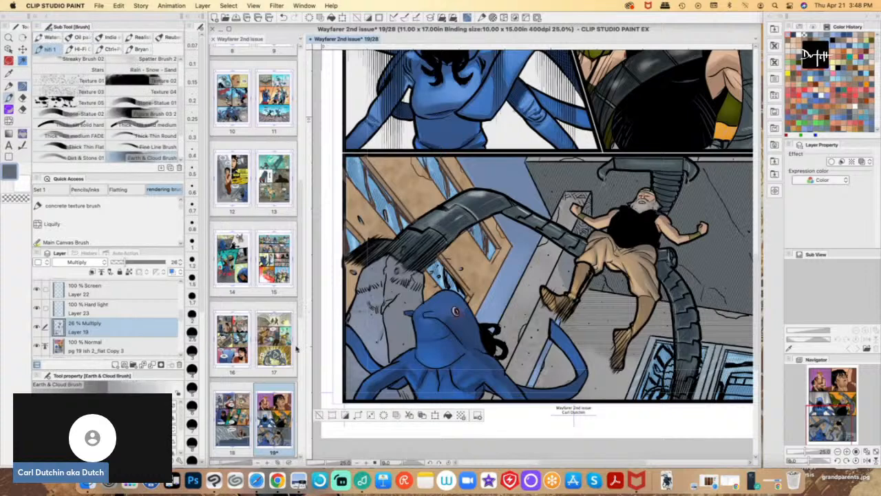
{"action": "left_click_drag", "start_coordinate": [377, 373], "coordinate": [363, 353]}
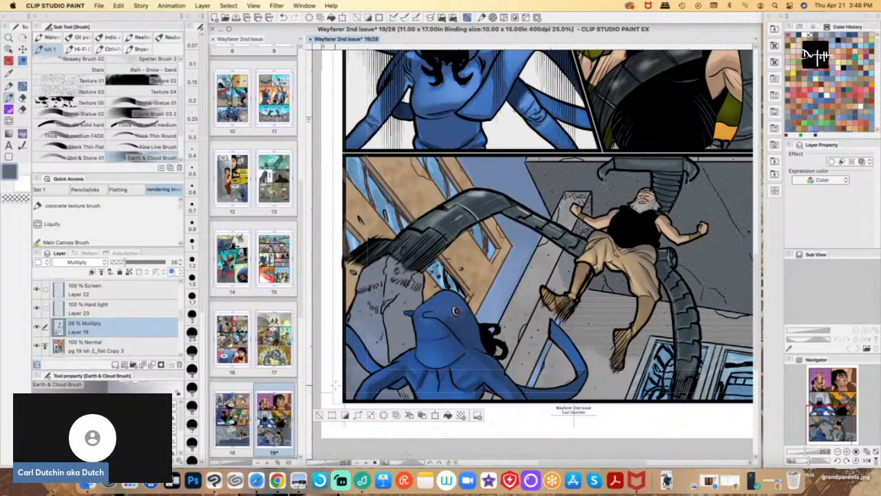
{"action": "left_click", "coordinate": [325, 414]}
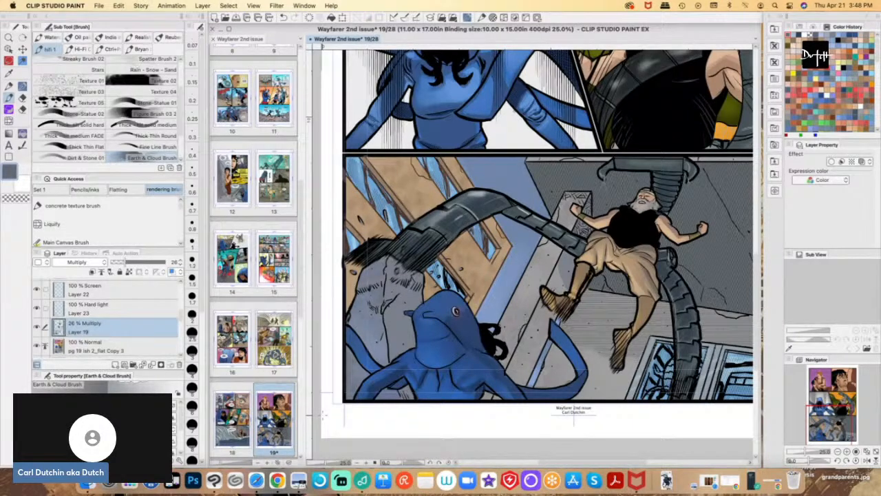
- Restore the stone selection from the Hard light layer, return to the 26% Multiply layer, and clear the selection
{"action": "left_click", "coordinate": [84, 313]}
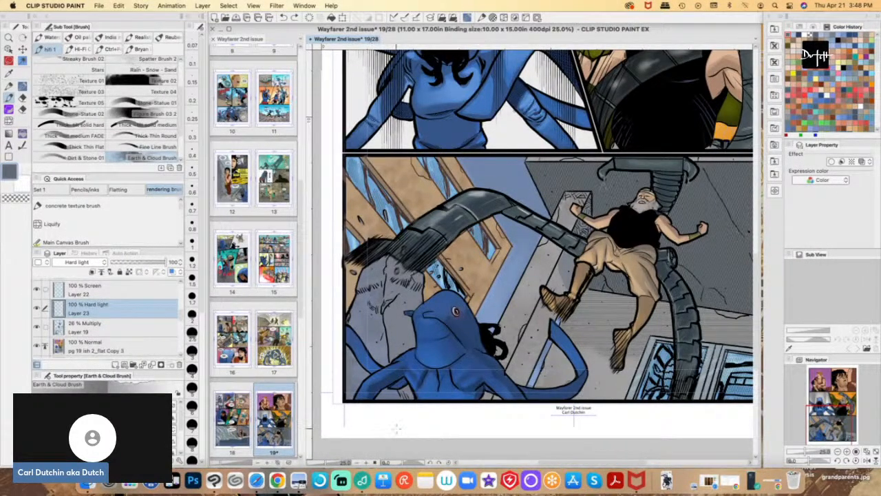
{"action": "key", "text": "super+z"}
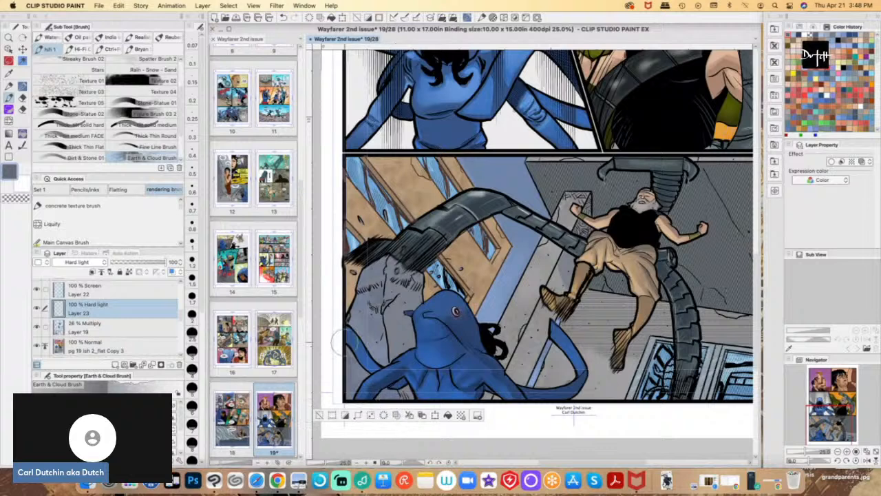
{"action": "left_click", "coordinate": [77, 328]}
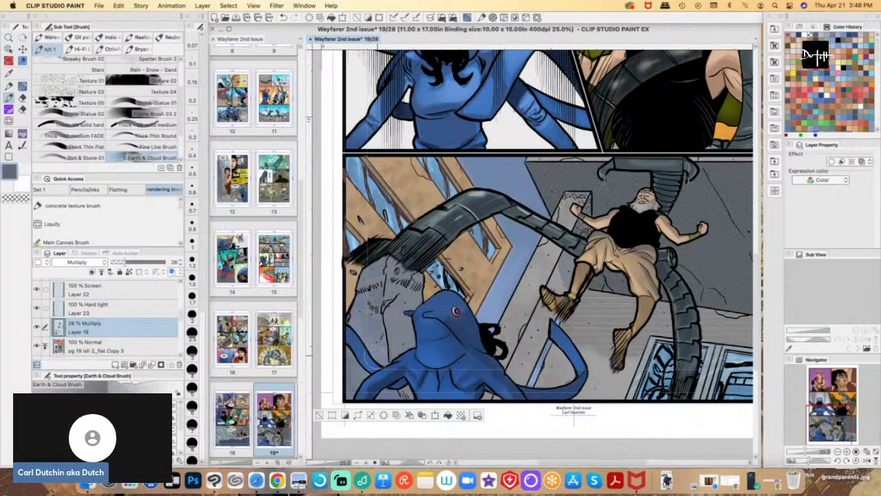
{"action": "left_click", "coordinate": [319, 416]}
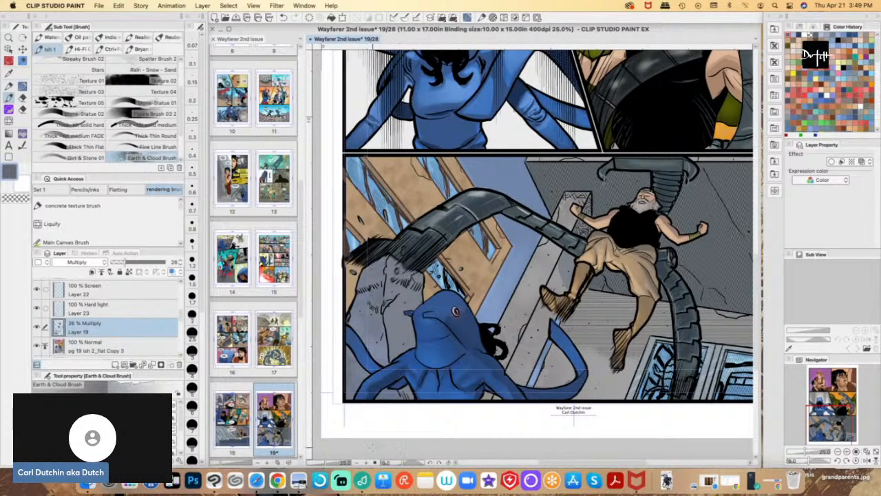
- Auto-select the stone behind the creature on the pg 19 ish 2_flat Copy 3 layer, and make the Hard light layer active
{"action": "scroll", "coordinate": [551, 454], "scroll_direction": "right", "scroll_amount": 2}
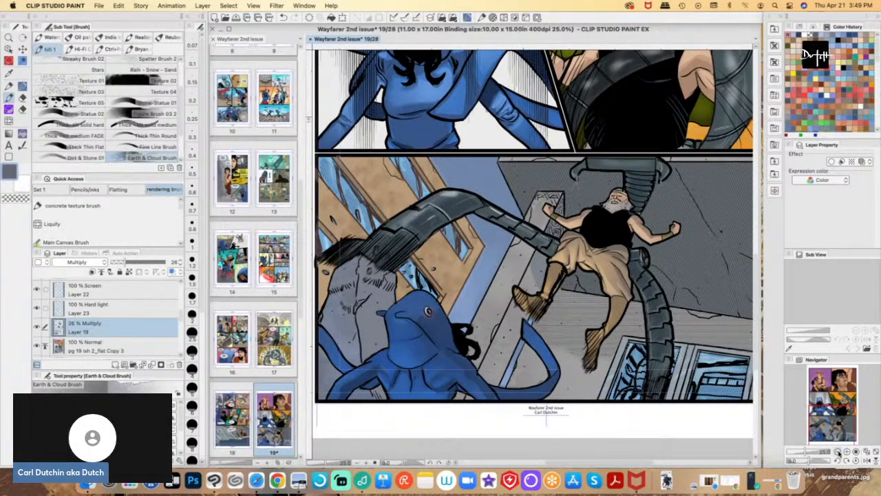
{"action": "left_click", "coordinate": [837, 451]}
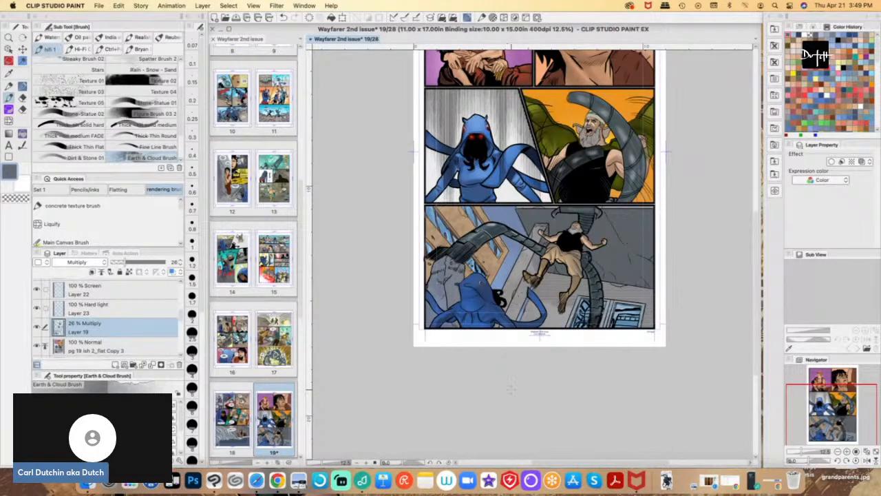
{"action": "left_click", "coordinate": [83, 308]}
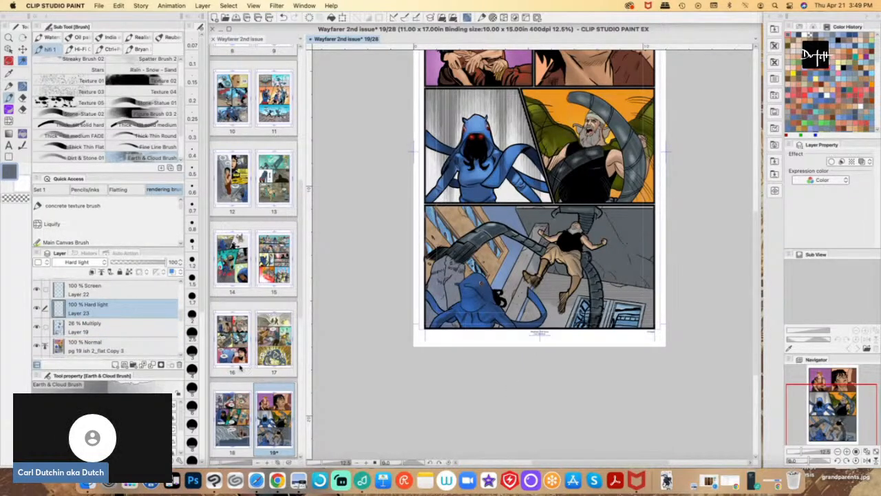
{"action": "left_click", "coordinate": [87, 326]}
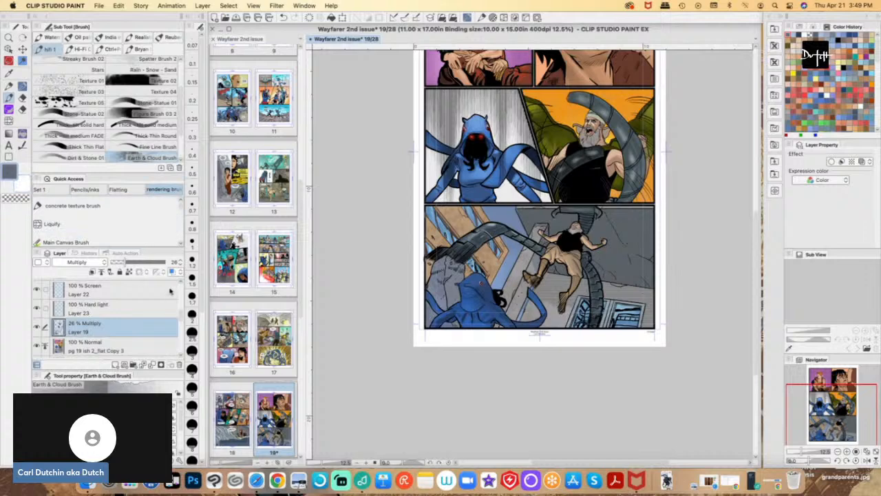
{"action": "left_click", "coordinate": [72, 346]}
{"action": "key", "text": "w"}
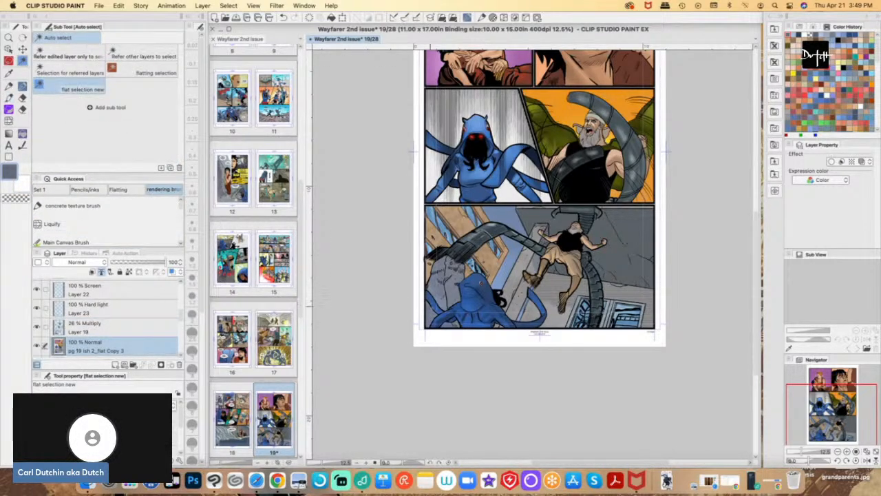
{"action": "left_click", "coordinate": [430, 305]}
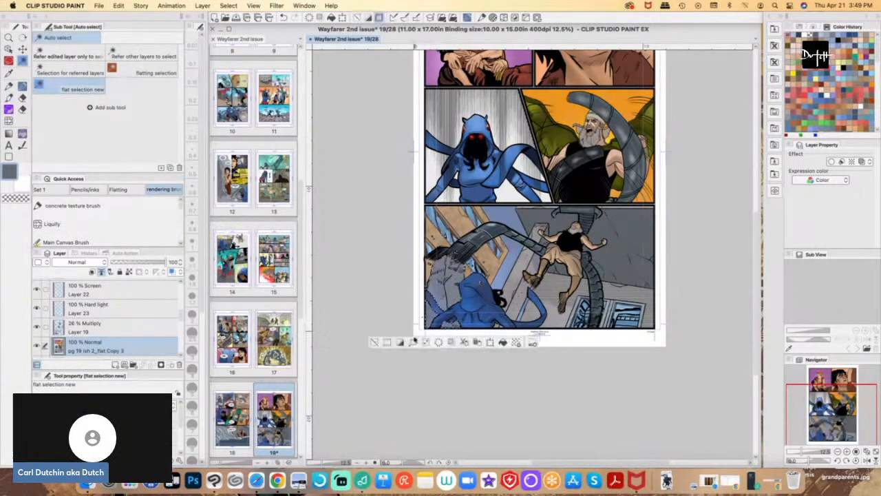
{"action": "left_click", "coordinate": [80, 315]}
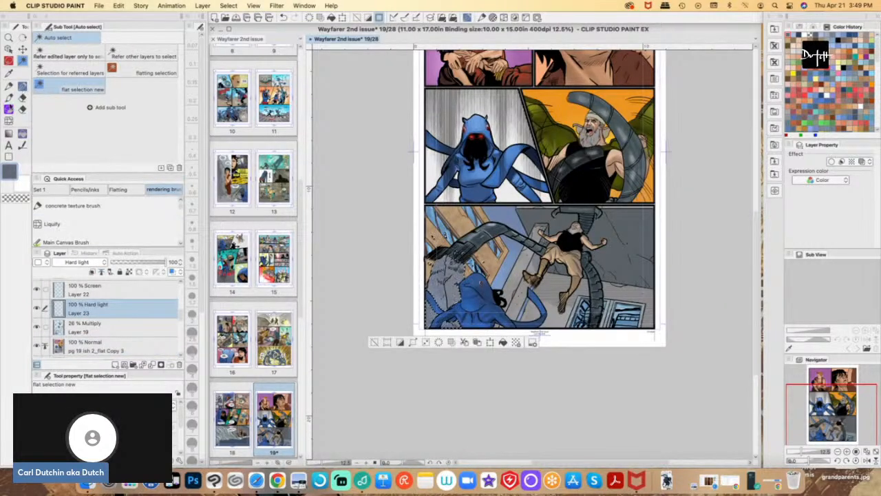
- Look through the oil paint and India ink brush groups and choose Texture Brush Set 01
{"action": "left_click", "coordinate": [10, 97]}
{"action": "left_click", "coordinate": [76, 50]}
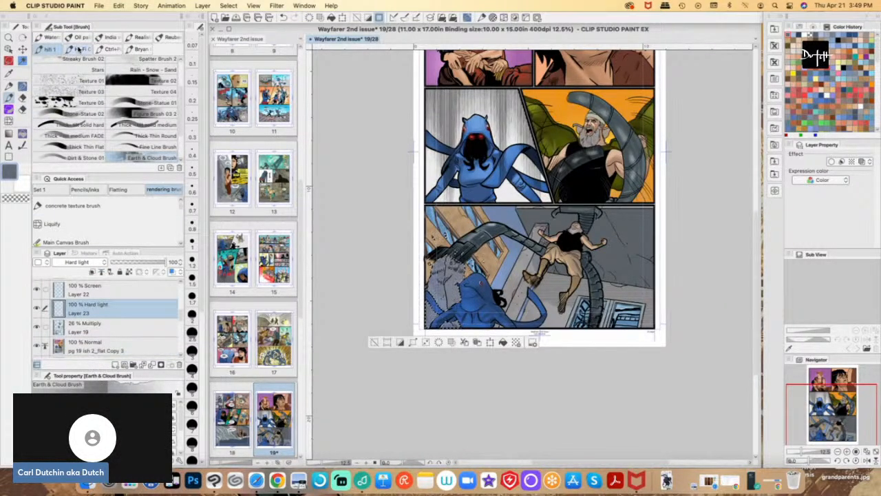
{"action": "left_click", "coordinate": [81, 37]}
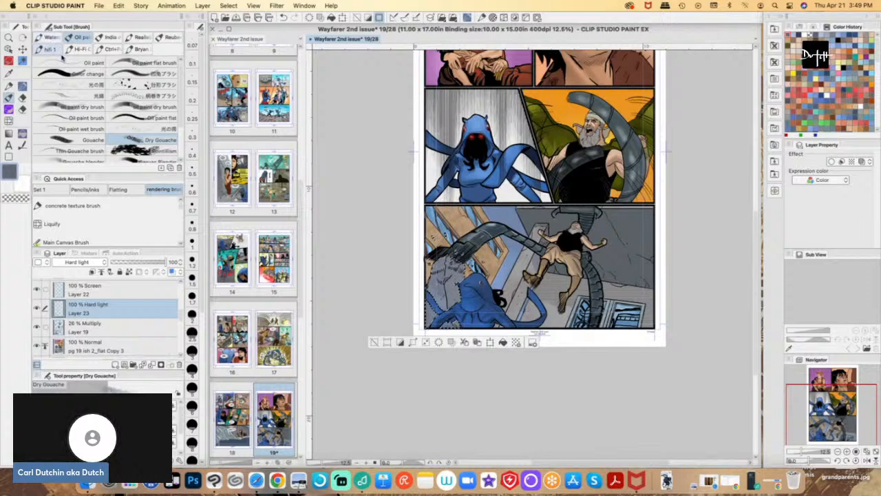
{"action": "scroll", "coordinate": [182, 155], "scroll_direction": "down", "scroll_amount": 3}
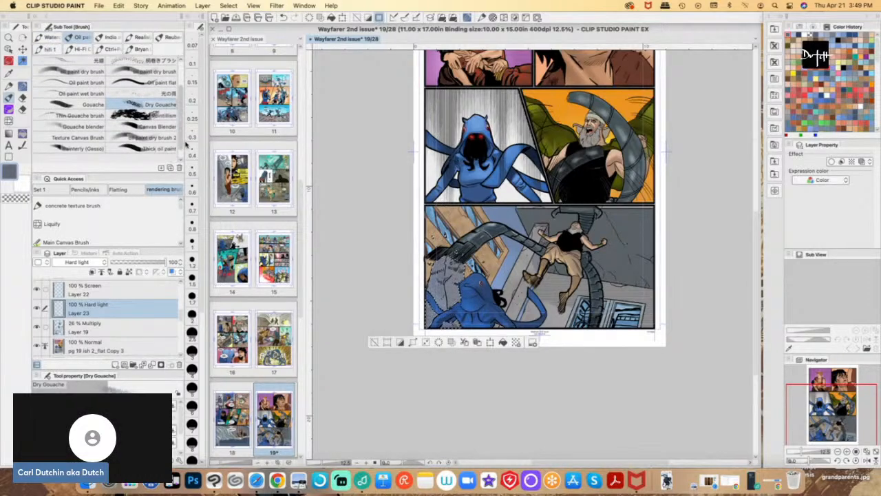
{"action": "left_click", "coordinate": [110, 38]}
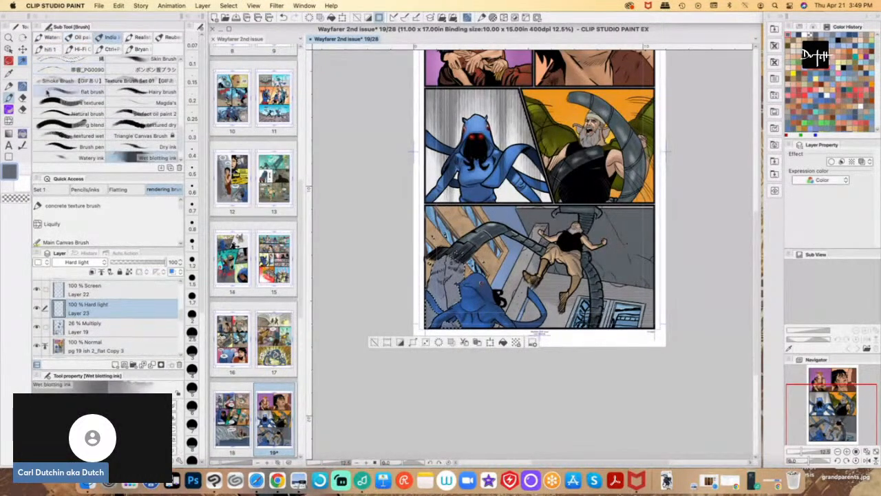
{"action": "scroll", "coordinate": [139, 100], "scroll_direction": "up", "scroll_amount": 2}
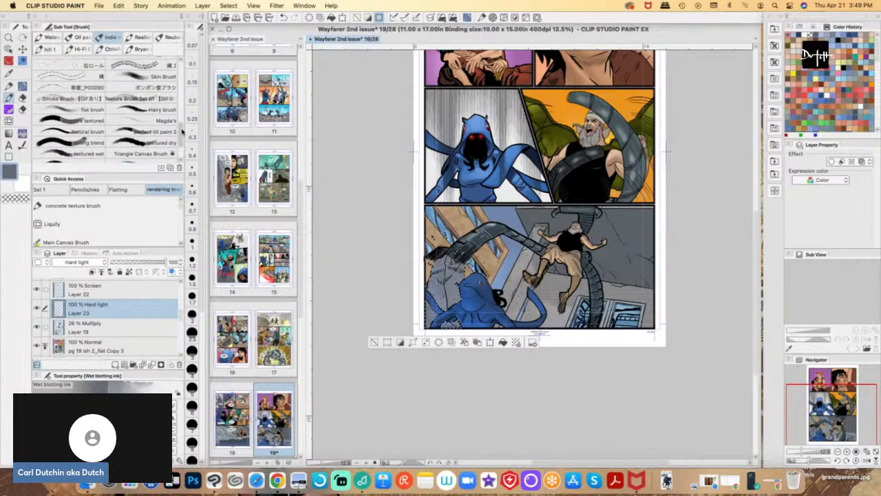
{"action": "left_click", "coordinate": [140, 100]}
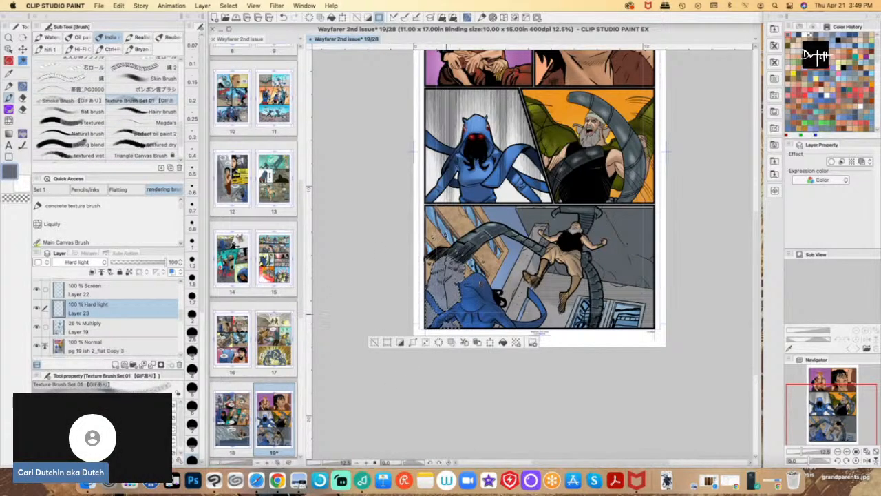
- Texture the selected stone behind the creature on the Hard light layer with Texture Brush Set 01, and clear the selection
{"action": "left_click", "coordinate": [847, 450]}
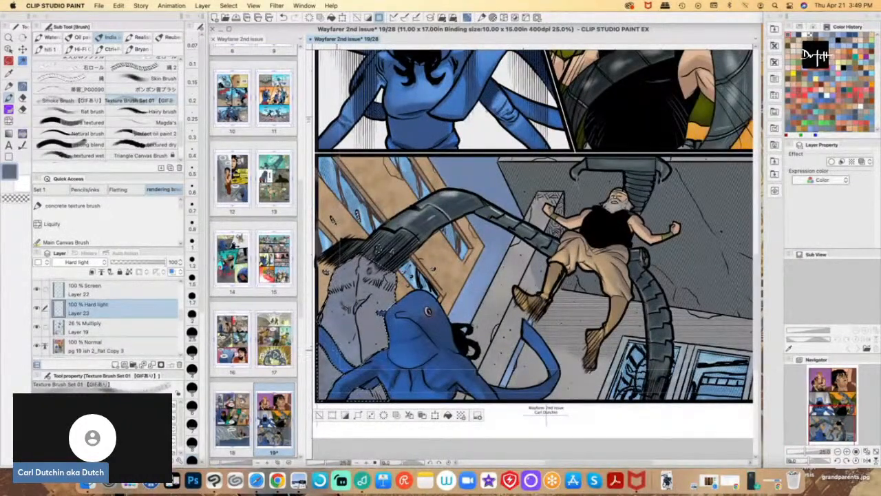
{"action": "key", "text": "m"}
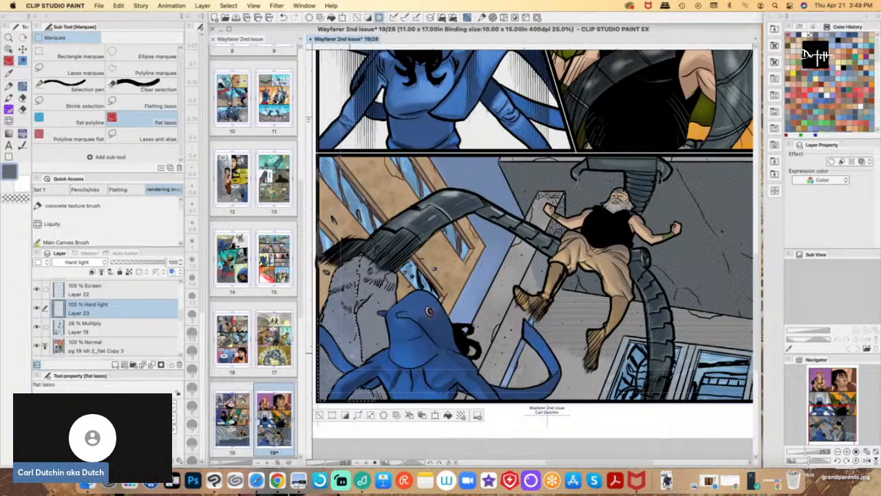
{"action": "key", "text": "b"}
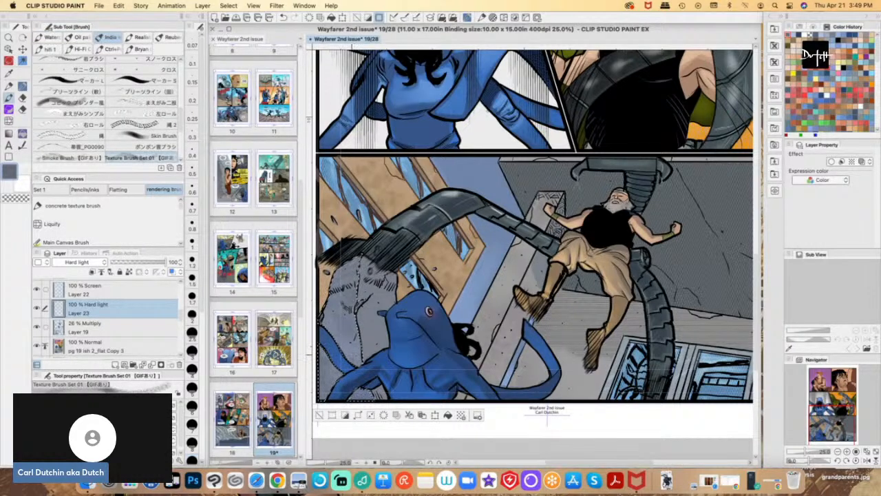
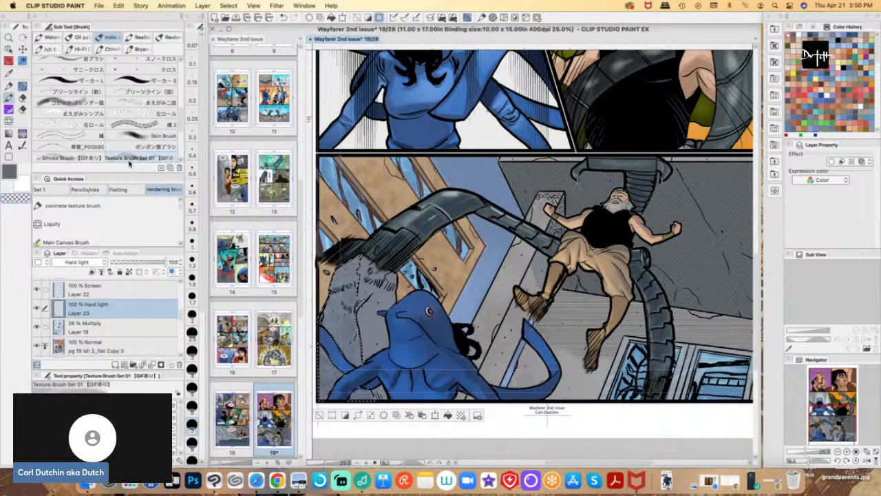
{"action": "left_click", "coordinate": [318, 416]}
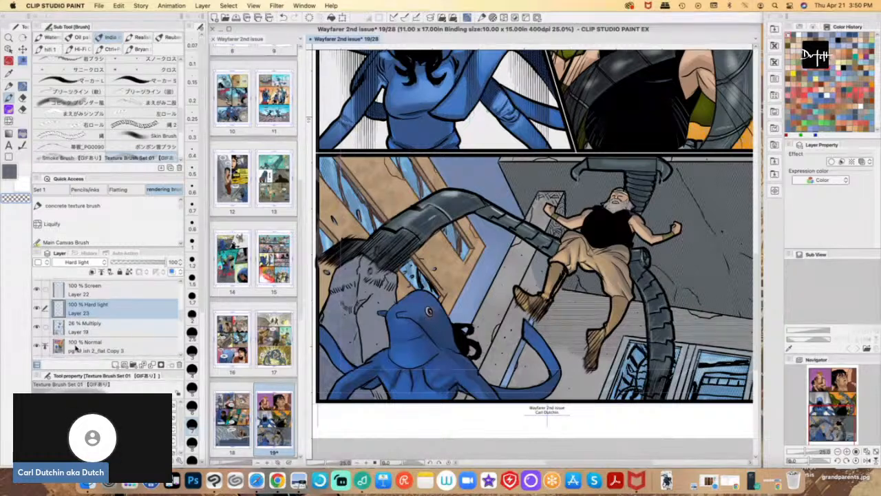
- Auto-select the stone behind the creature again, shade it in slate blue with Texture Brush Set 01 on the 26% Multiply layer, and deselect
{"action": "left_click", "coordinate": [23, 60]}
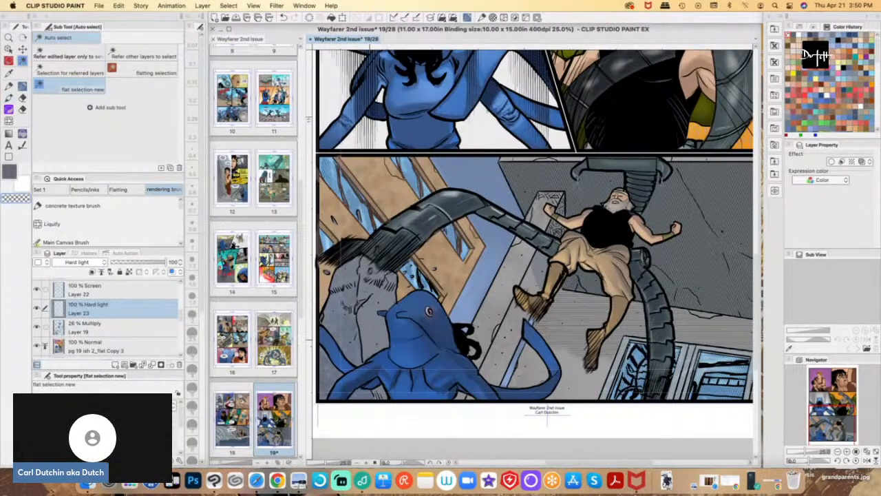
{"action": "left_click", "coordinate": [354, 312]}
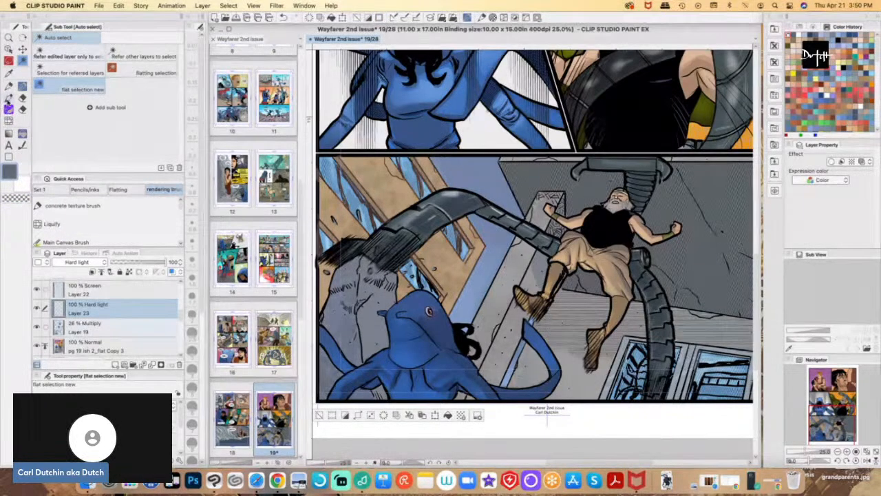
{"action": "left_click", "coordinate": [8, 97]}
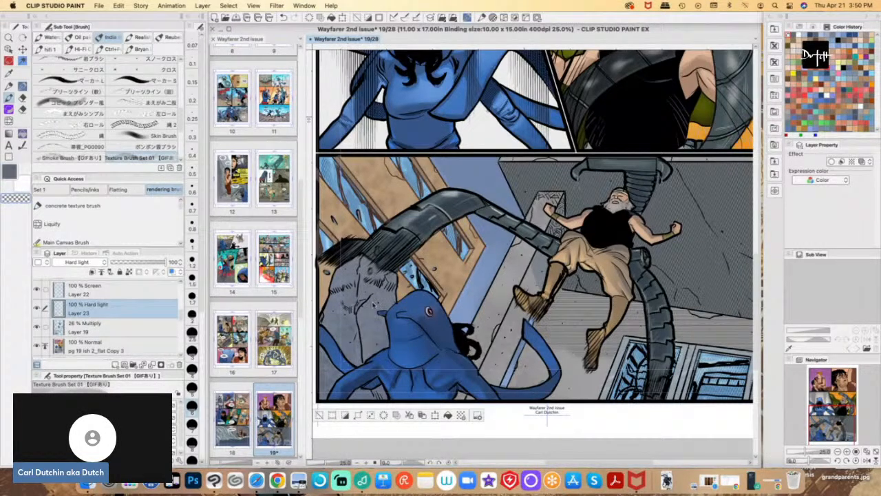
{"action": "left_click", "coordinate": [13, 178]}
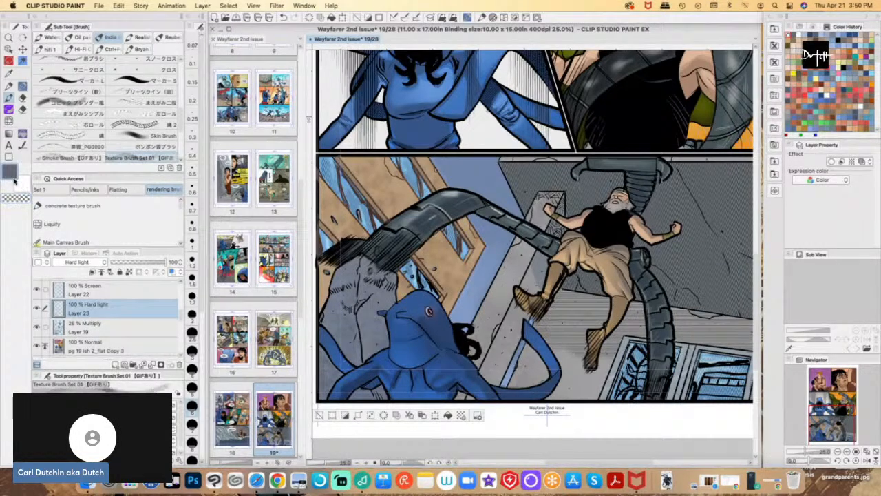
{"action": "left_click", "coordinate": [90, 324]}
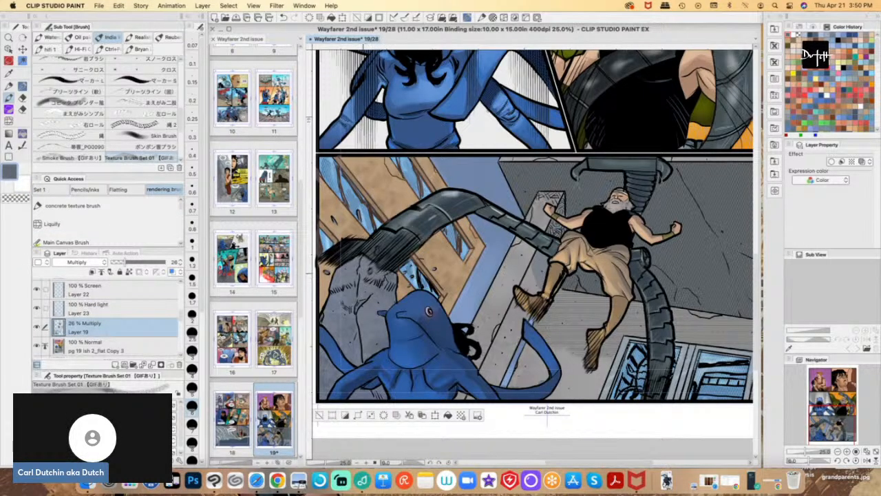
{"action": "left_click", "coordinate": [320, 414]}
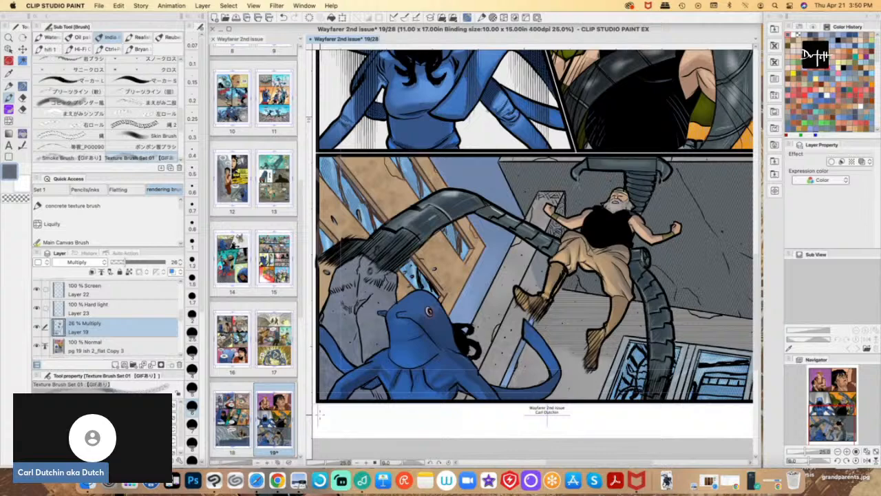
- Choose the Rough Chalk pencil for the stone texture in the bottom panel
{"action": "left_click", "coordinate": [838, 452]}
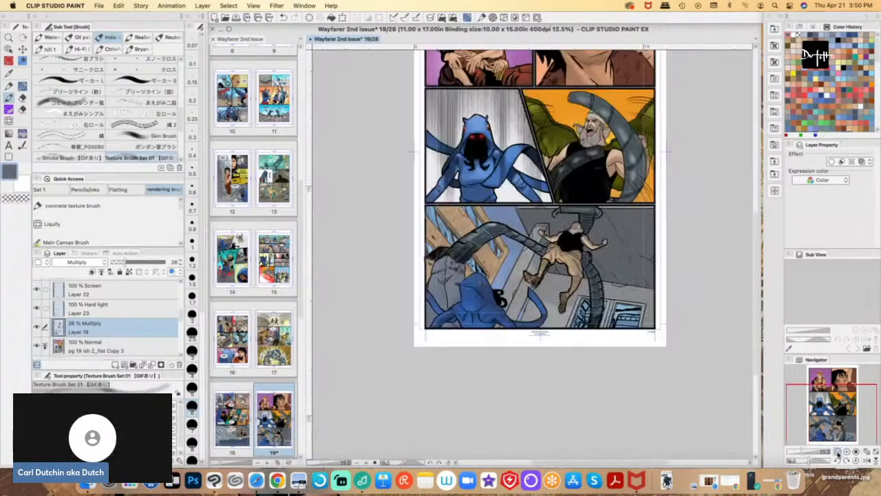
{"action": "scroll", "coordinate": [755, 339], "scroll_direction": "up", "scroll_amount": 5}
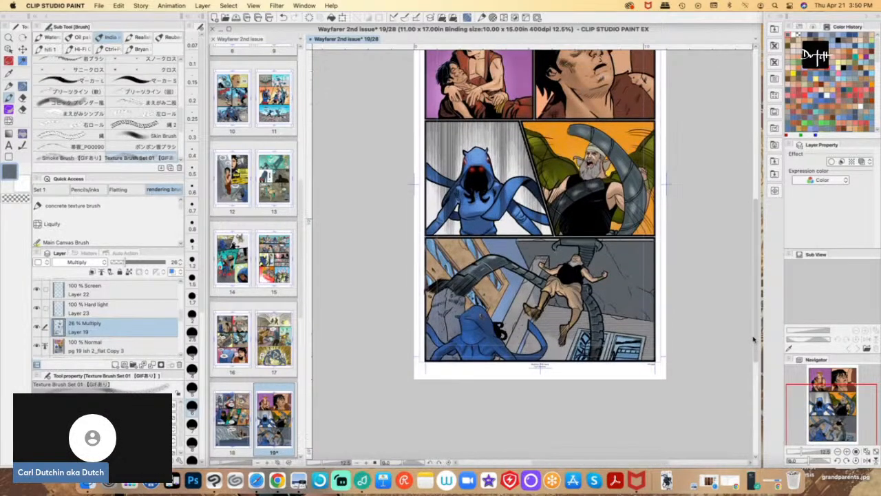
{"action": "key", "text": "p"}
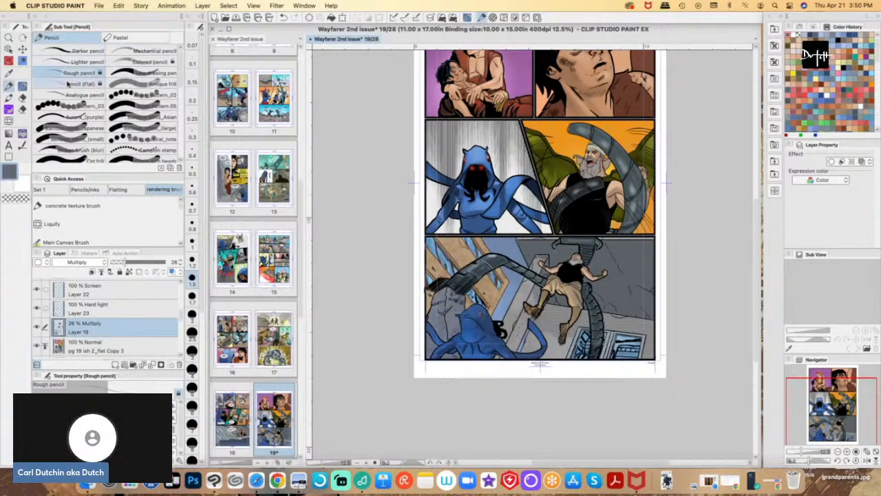
{"action": "scroll", "coordinate": [177, 111], "scroll_direction": "down", "scroll_amount": 5}
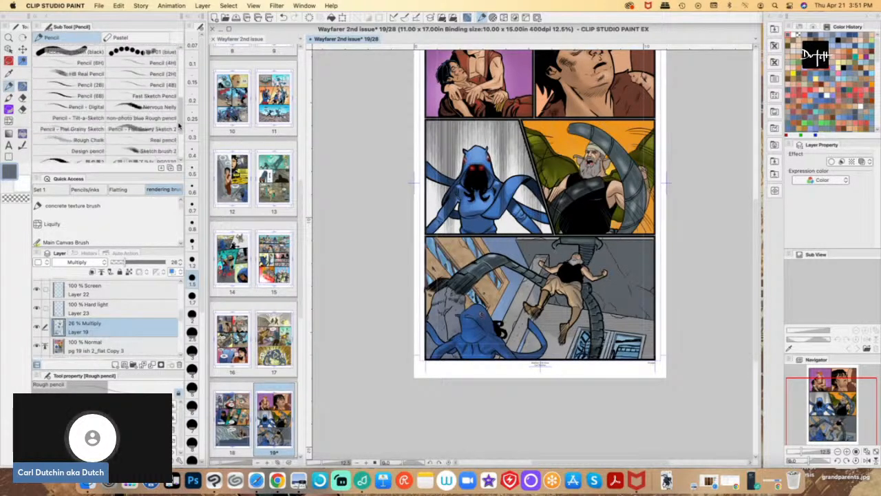
{"action": "scroll", "coordinate": [138, 103], "scroll_direction": "up", "scroll_amount": 1}
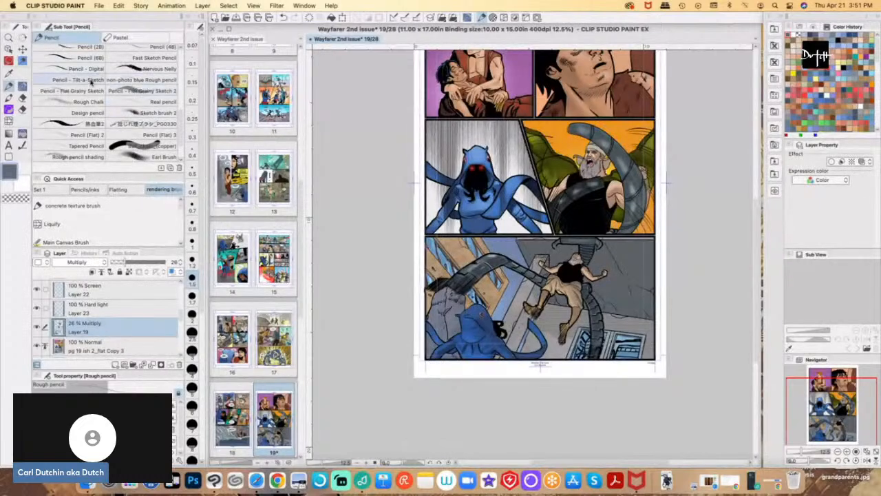
{"action": "left_click", "coordinate": [69, 102]}
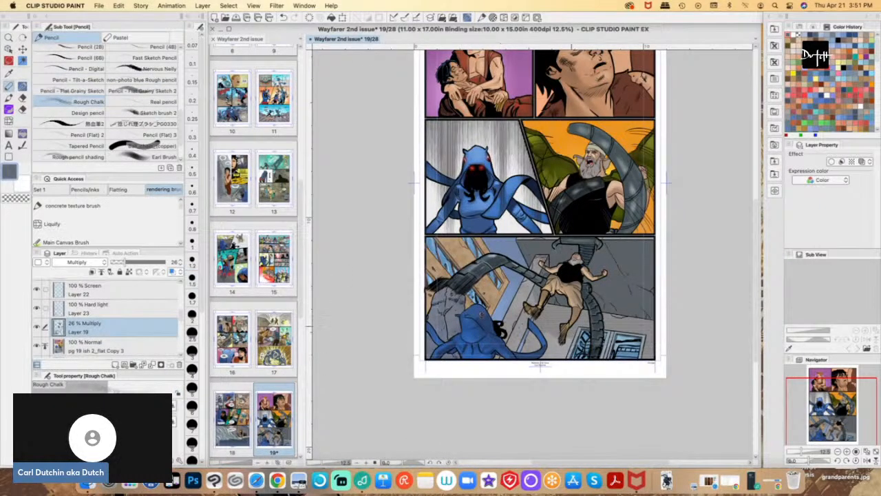
{"action": "scroll", "coordinate": [482, 347], "scroll_direction": "up", "scroll_amount": 2}
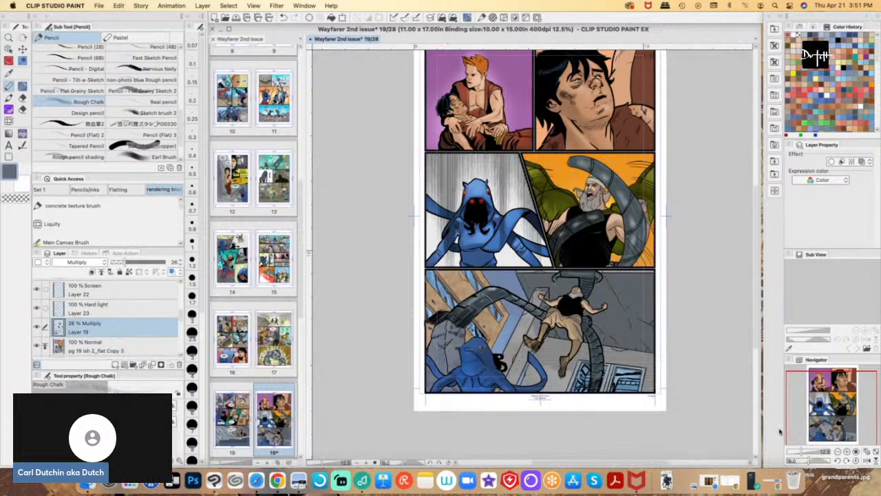
- Make the Hard light layer active and change the drawing color from slate to a pale blue for stone highlights
{"action": "left_click", "coordinate": [837, 452]}
{"action": "left_click", "coordinate": [847, 451]}
{"action": "left_click", "coordinate": [847, 451]}
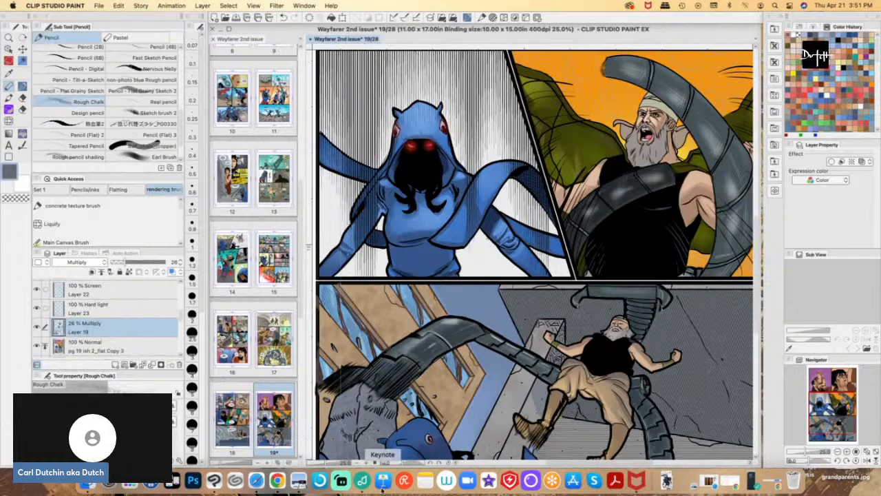
{"action": "scroll", "coordinate": [759, 306], "scroll_direction": "down", "scroll_amount": 2}
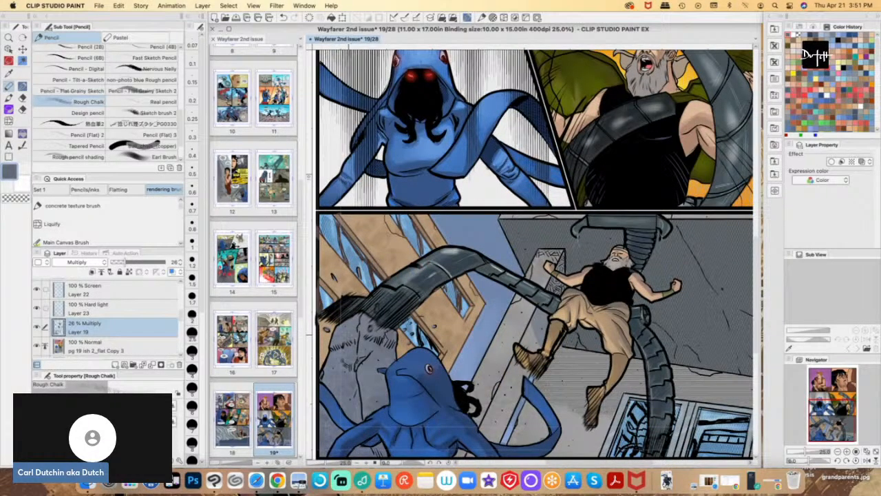
{"action": "left_click", "coordinate": [157, 310]}
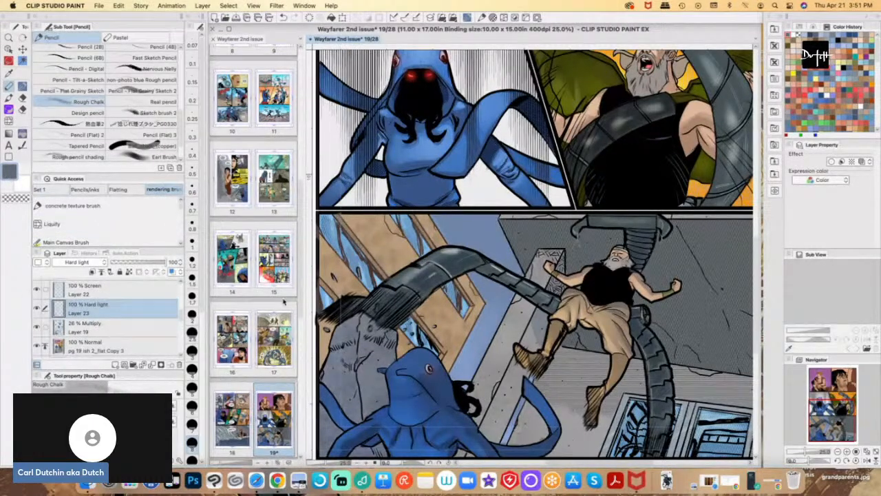
{"action": "double_click", "coordinate": [8, 174]}
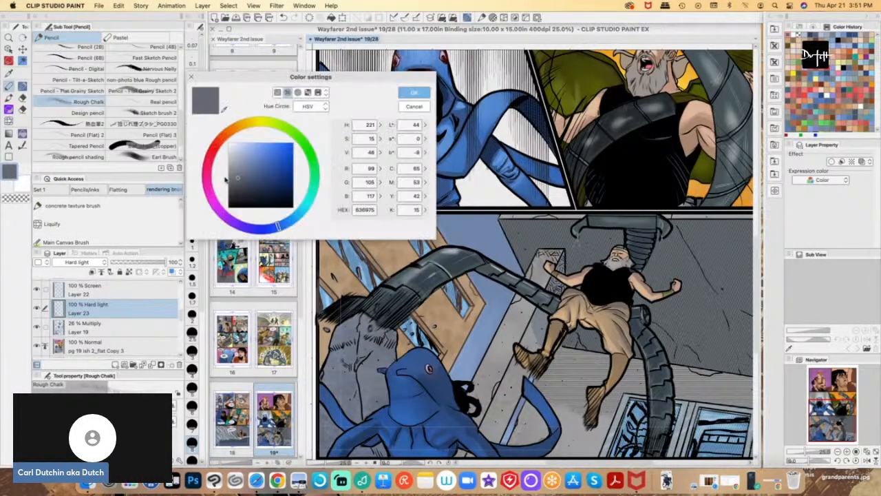
{"action": "left_click", "coordinate": [242, 153]}
{"action": "left_click", "coordinate": [415, 93]}
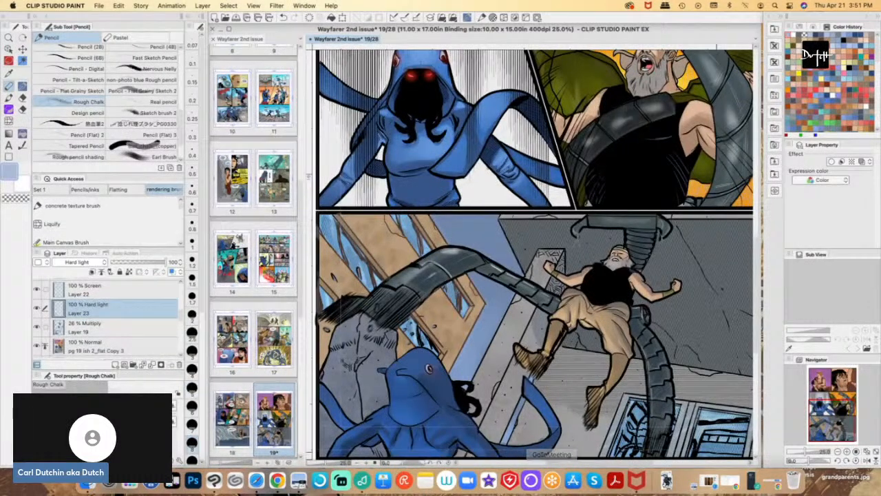
- Save the colored page 19 with the whole bottom panel in view
{"action": "left_click", "coordinate": [837, 451]}
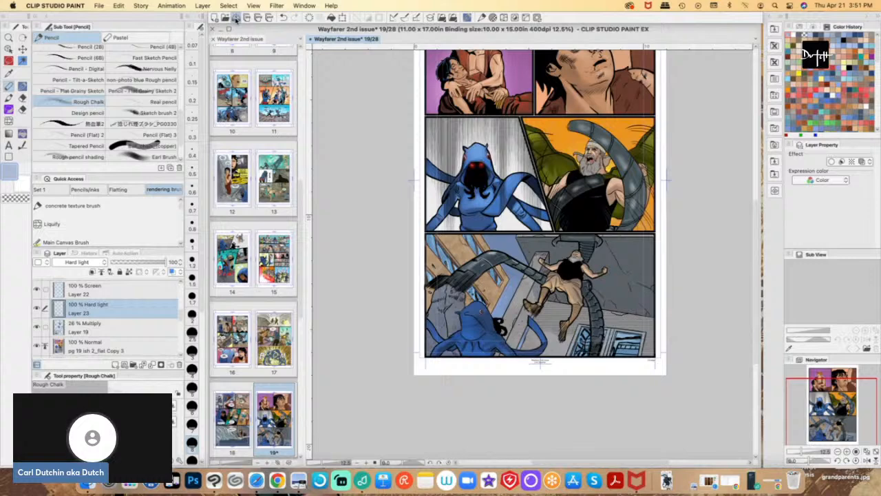
{"action": "left_click", "coordinate": [236, 17]}
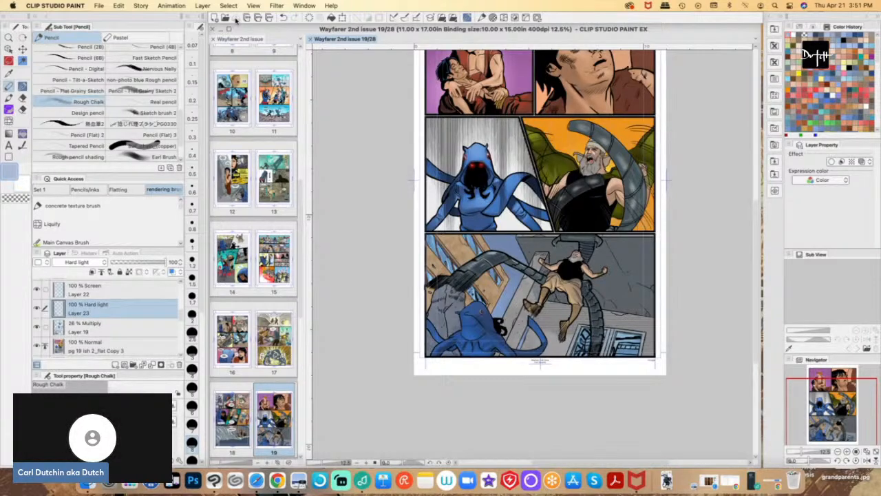
{"action": "left_click_drag", "start_coordinate": [547, 463], "coordinate": [549, 462]}
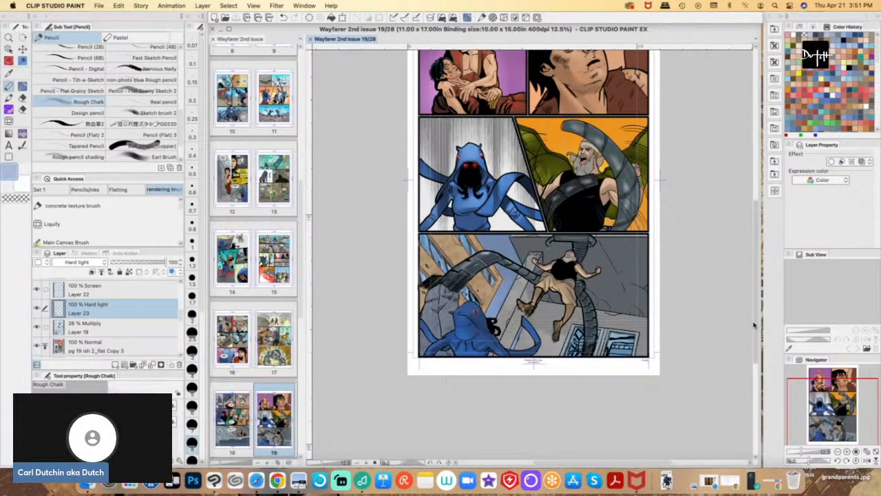
- Sample the grey-blue colour of the mechanical tentacle's base in the page's lowest panel
{"action": "left_click_drag", "start_coordinate": [755, 324], "coordinate": [755, 319]}
{"action": "left_click_drag", "start_coordinate": [540, 463], "coordinate": [560, 463]}
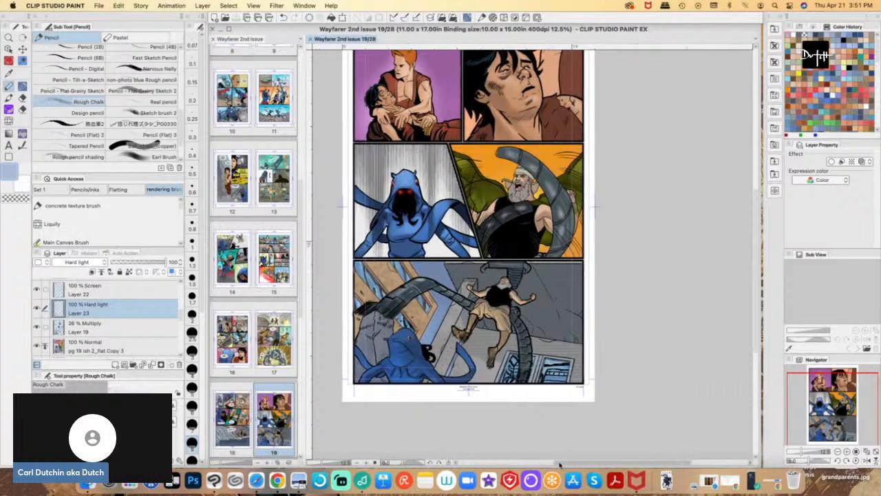
{"action": "left_click_drag", "start_coordinate": [755, 323], "coordinate": [755, 319]}
{"action": "left_click_drag", "start_coordinate": [565, 464], "coordinate": [569, 463]}
{"action": "left_click_drag", "start_coordinate": [755, 338], "coordinate": [757, 350]}
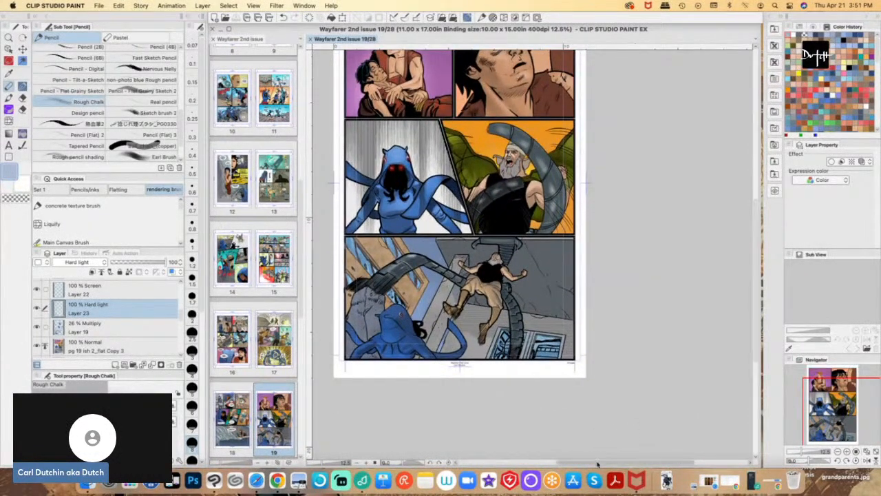
{"action": "left_click_drag", "start_coordinate": [598, 463], "coordinate": [555, 463]}
{"action": "left_click", "coordinate": [847, 452]}
{"action": "scroll", "coordinate": [544, 466], "scroll_direction": "down", "scroll_amount": 2}
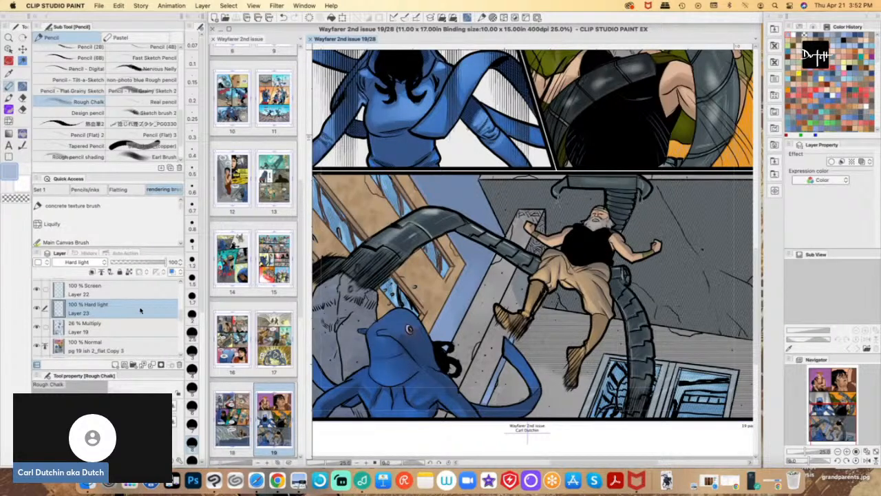
{"action": "left_click", "coordinate": [8, 73]}
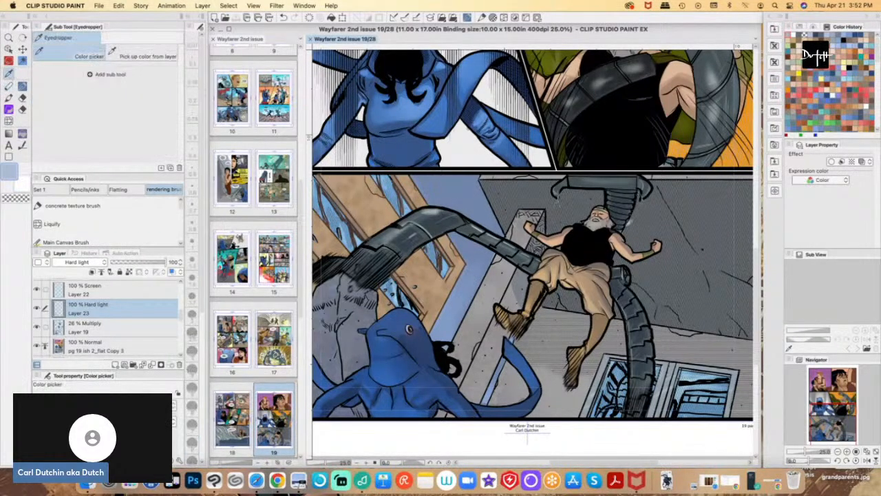
{"action": "left_click", "coordinate": [597, 178]}
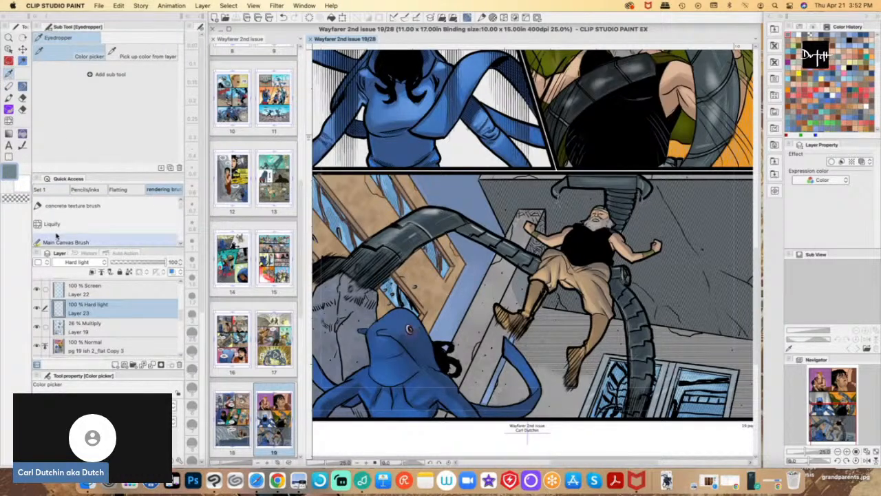
- Look through the brush and pencil presets and choose the Rough pencil for drawing
{"action": "left_click", "coordinate": [11, 98]}
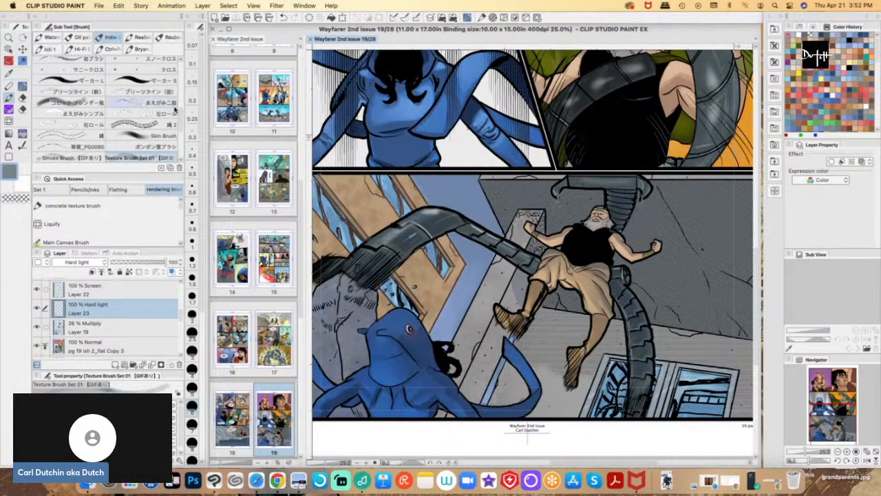
{"action": "scroll", "coordinate": [67, 80], "scroll_direction": "down", "scroll_amount": 5}
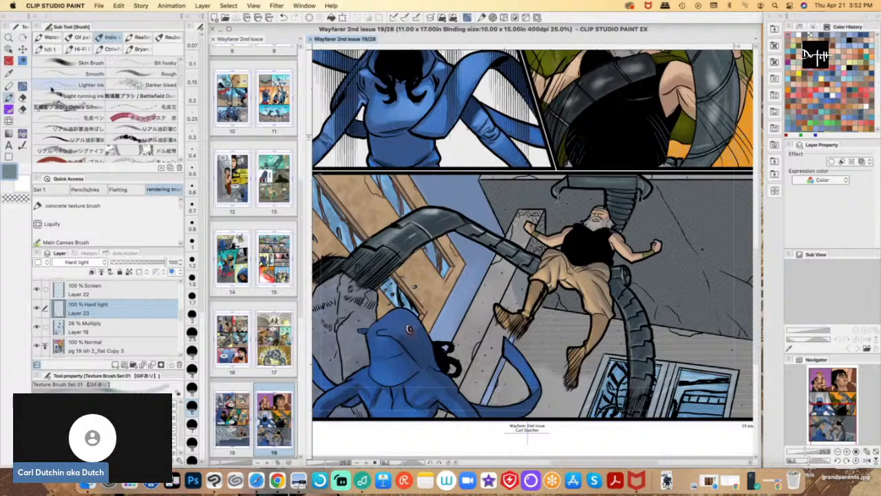
{"action": "left_click", "coordinate": [8, 85]}
{"action": "scroll", "coordinate": [104, 90], "scroll_direction": "up", "scroll_amount": 5}
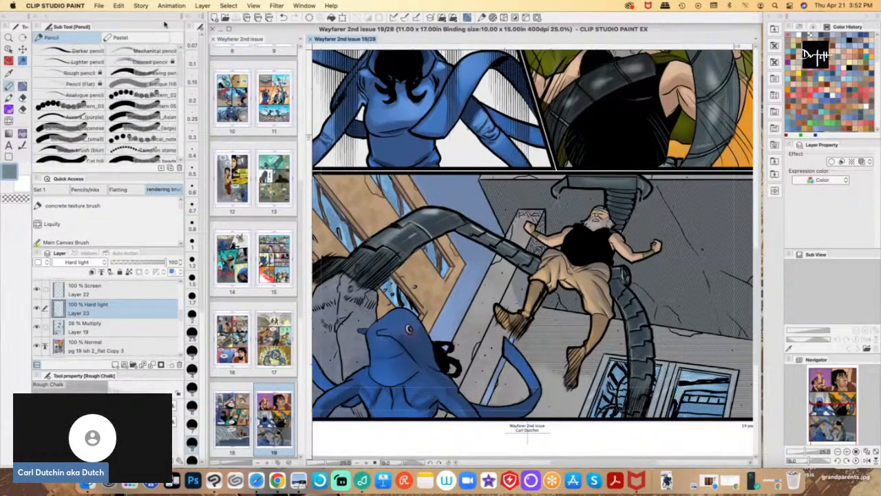
{"action": "left_click", "coordinate": [79, 73]}
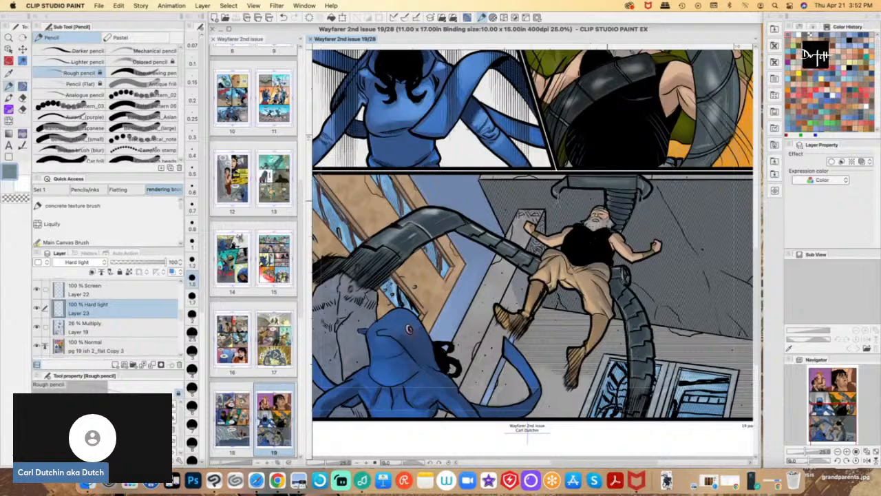
- Lighten the sampled drawing colour to a pale blue with hue 197, saturation 26 and value 80
{"action": "double_click", "coordinate": [11, 173]}
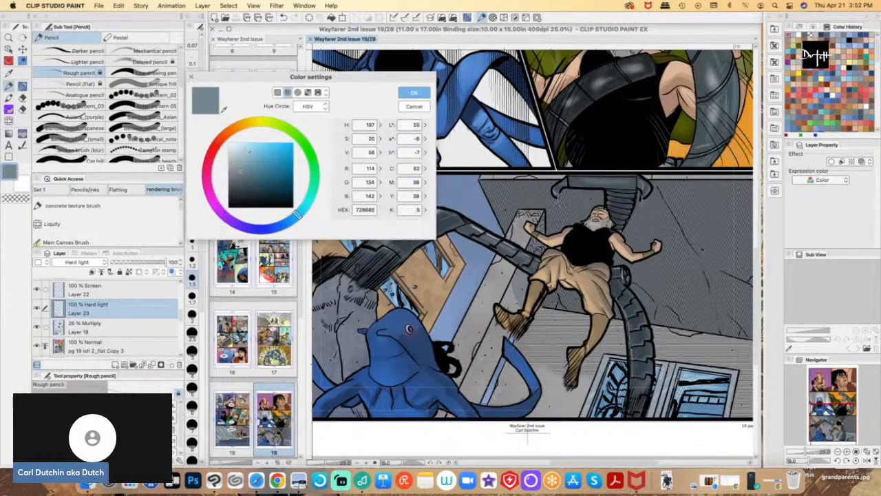
{"action": "left_click", "coordinate": [247, 152]}
{"action": "left_click", "coordinate": [413, 95]}
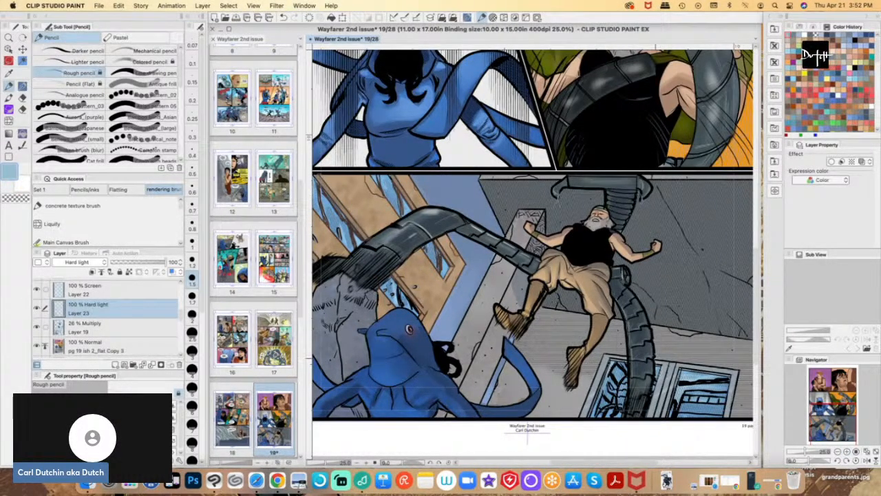
- Draw pale blue highlights along the mechanical tentacles and claws in the lowest panel on the Hard light layer
{"action": "left_click", "coordinate": [846, 452]}
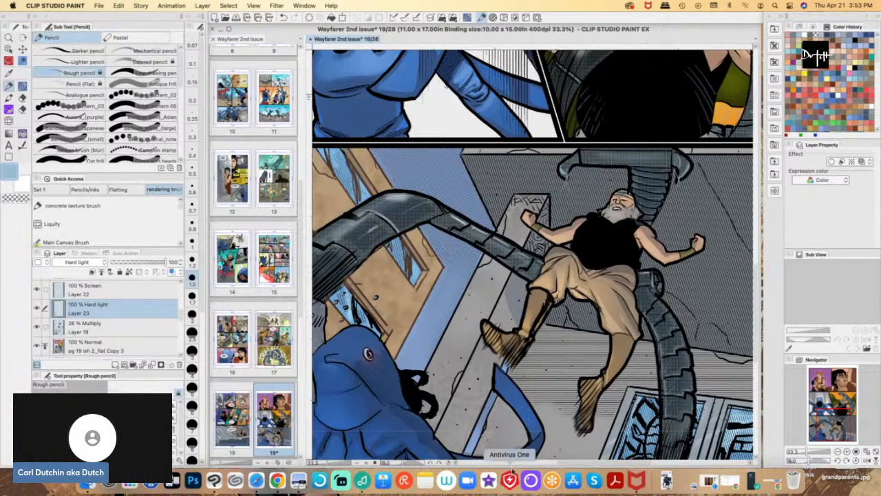
{"action": "left_click_drag", "start_coordinate": [564, 463], "coordinate": [573, 465]}
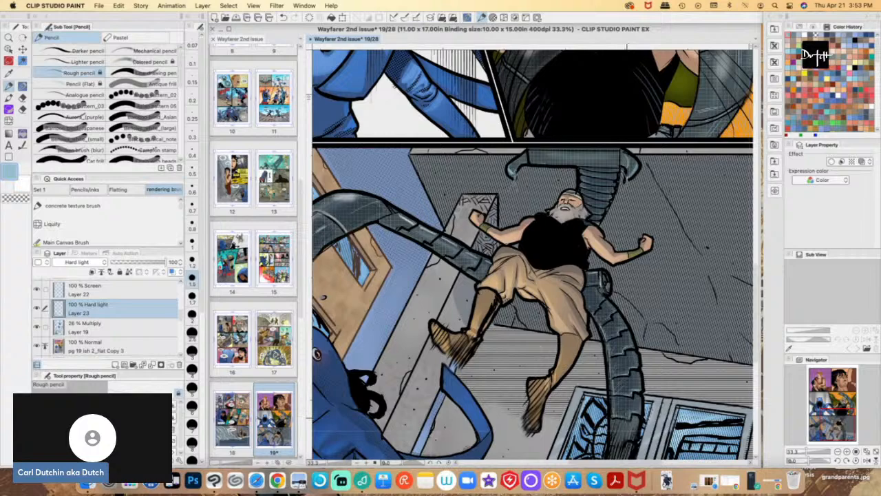
{"action": "scroll", "coordinate": [532, 254], "scroll_direction": "down", "scroll_amount": 5}
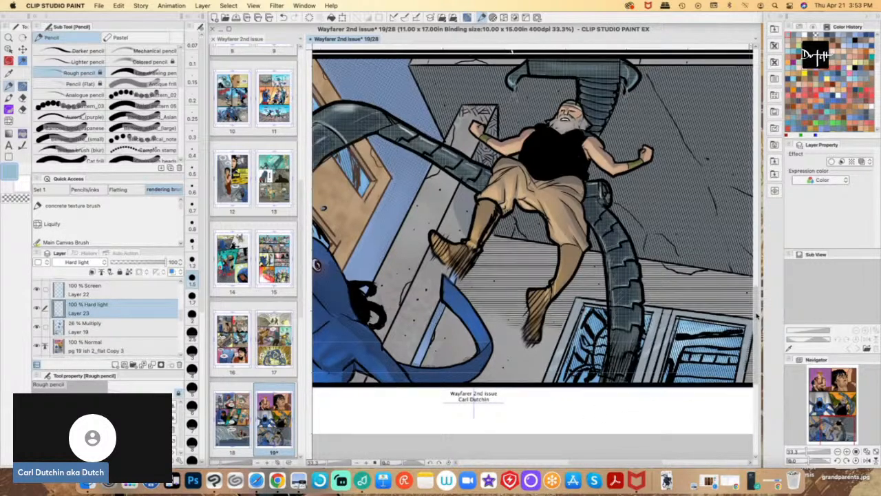
{"action": "scroll", "coordinate": [533, 255], "scroll_direction": "up", "scroll_amount": 3}
{"action": "scroll", "coordinate": [589, 467], "scroll_direction": "right", "scroll_amount": 3}
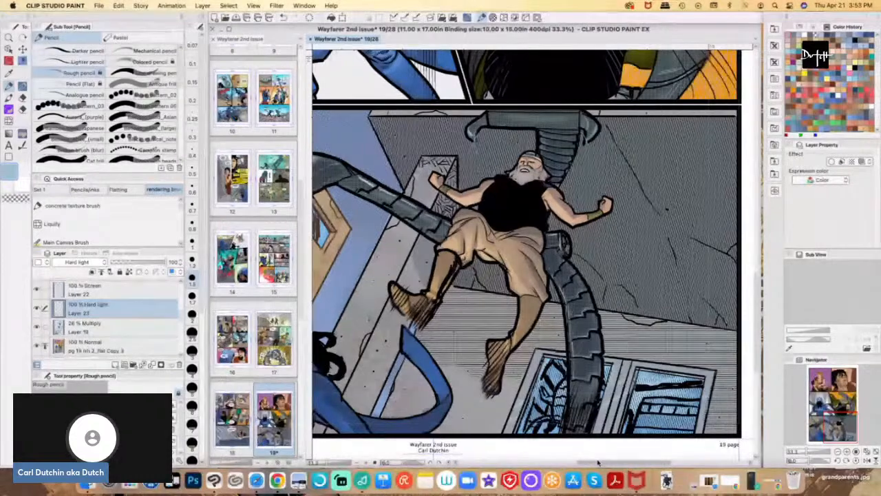
{"action": "scroll", "coordinate": [759, 351], "scroll_direction": "down", "scroll_amount": 2}
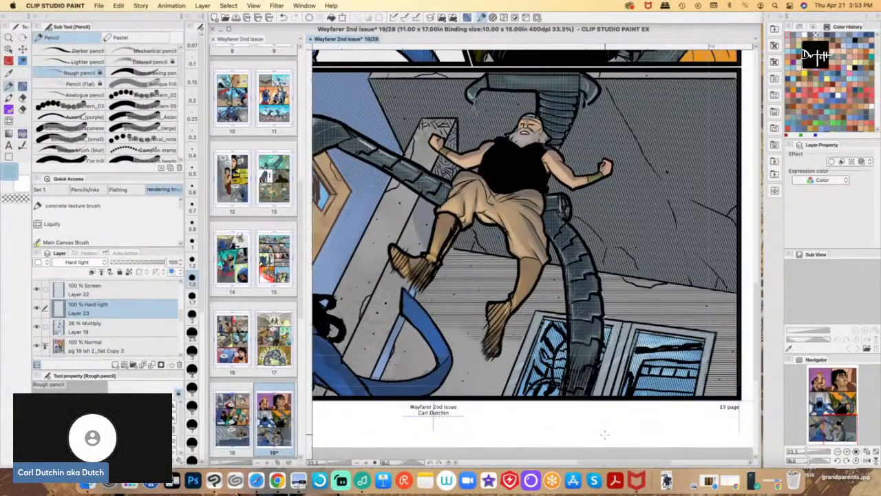
{"action": "left_click", "coordinate": [78, 332]}
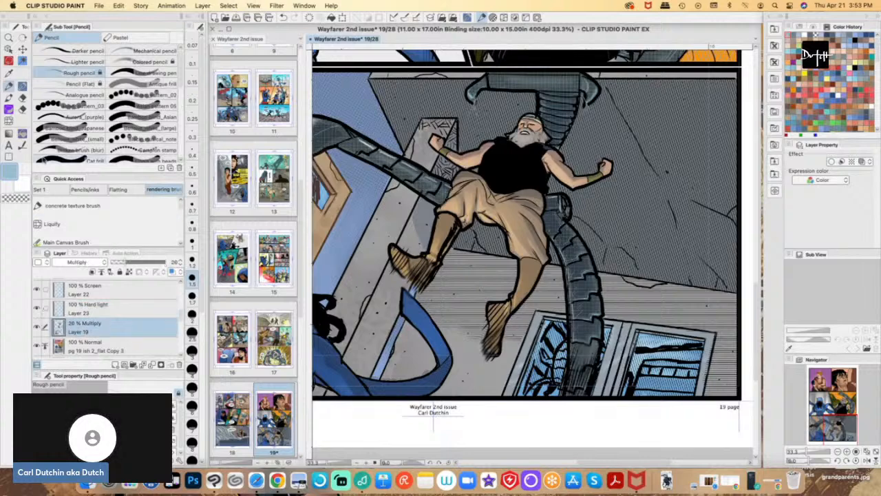
{"action": "left_click", "coordinate": [22, 63]}
{"action": "left_click", "coordinate": [457, 366]}
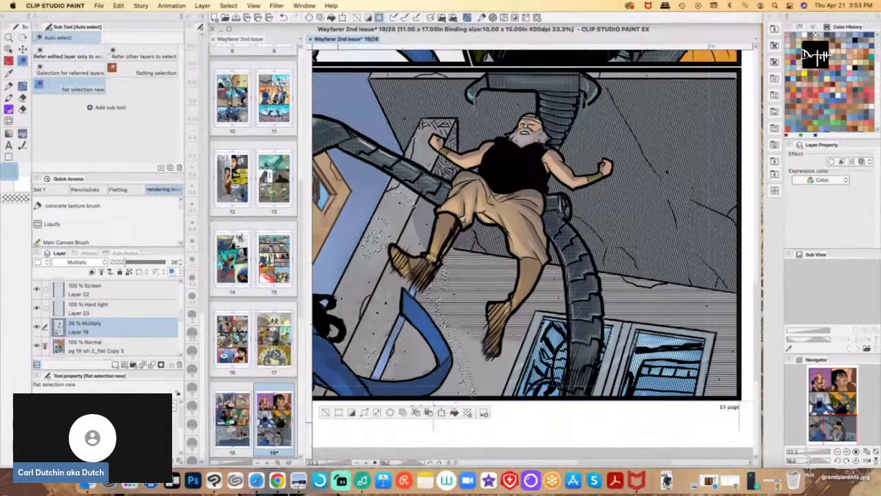
{"action": "left_click", "coordinate": [325, 412]}
{"action": "left_click", "coordinate": [141, 73]}
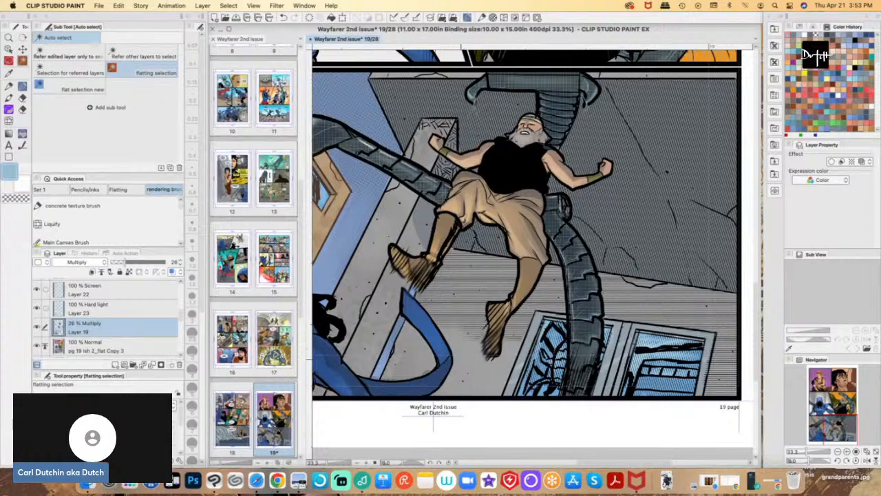
{"action": "left_click", "coordinate": [454, 335]}
{"action": "left_click", "coordinate": [320, 412]}
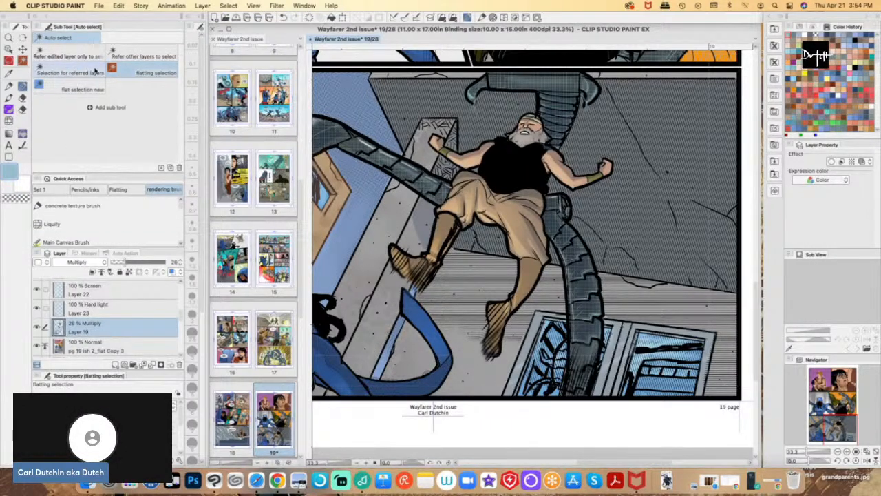
{"action": "left_click", "coordinate": [144, 56]}
{"action": "left_click", "coordinate": [441, 313]}
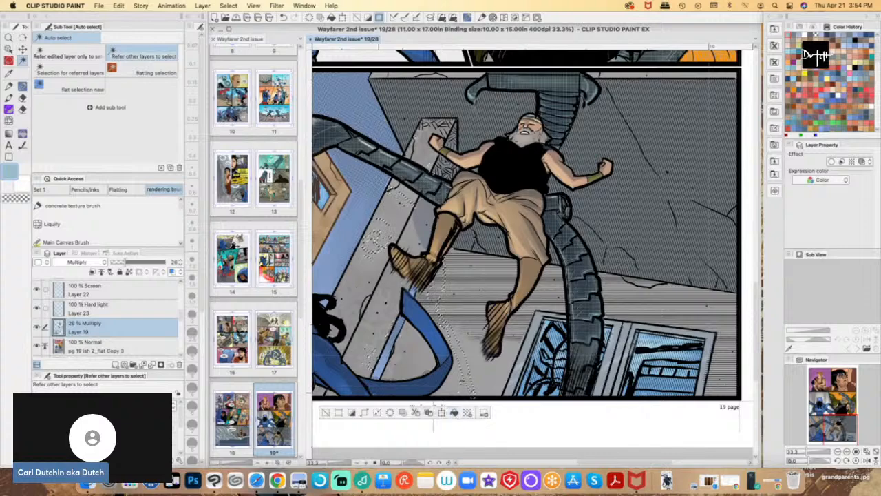
{"action": "left_click", "coordinate": [322, 413]}
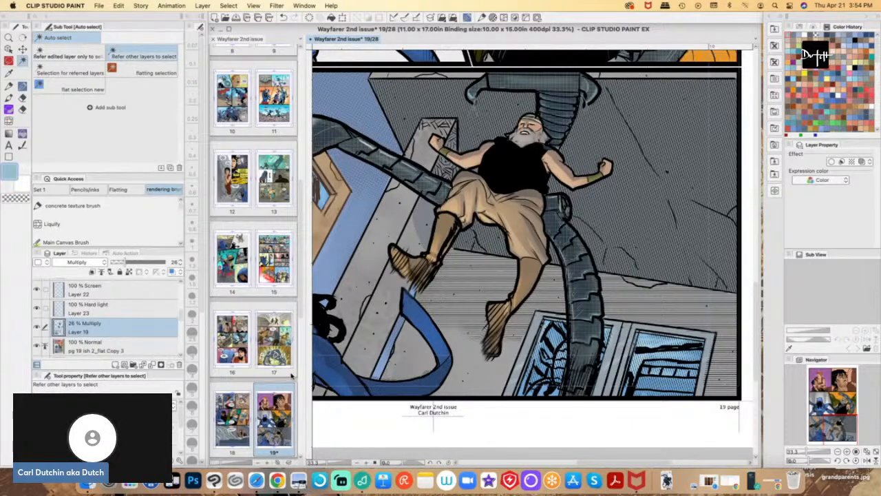
- Set the drawing colour to a muted greyish purple with hue 273, saturation 12 and value 62
{"action": "left_click_drag", "start_coordinate": [587, 463], "coordinate": [545, 464]}
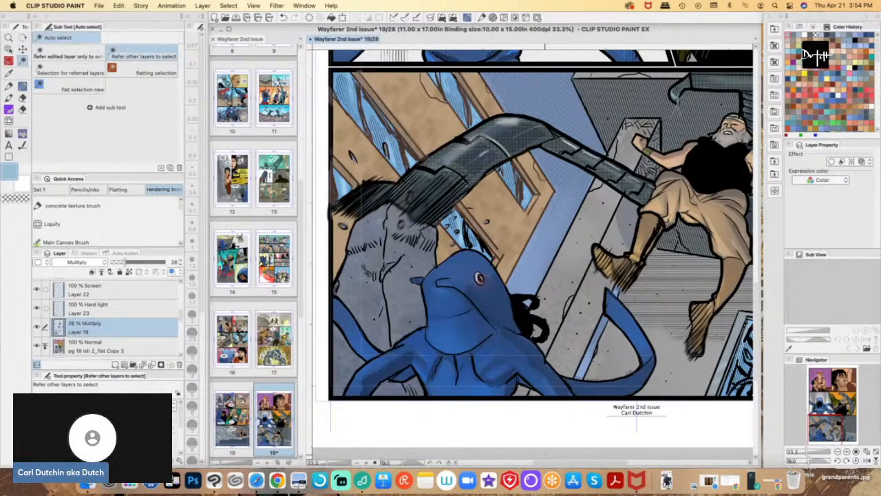
{"action": "left_click_drag", "start_coordinate": [545, 463], "coordinate": [549, 464]}
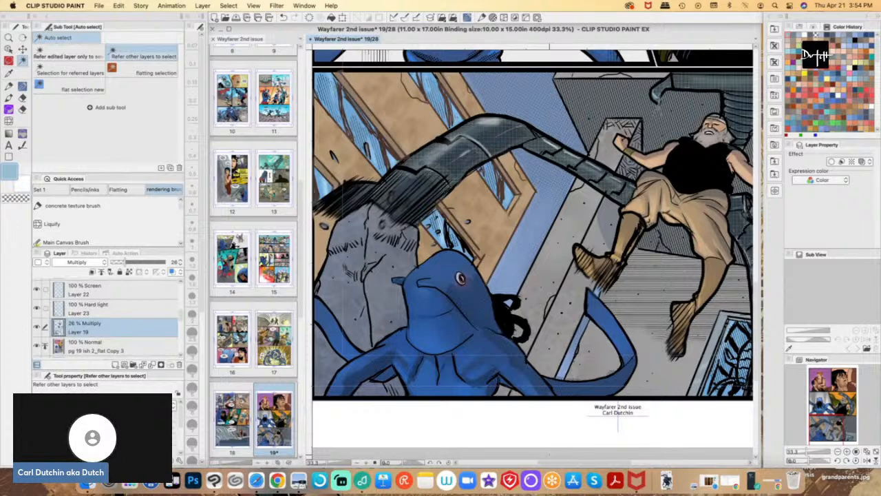
{"action": "left_click_drag", "start_coordinate": [603, 464], "coordinate": [607, 463]}
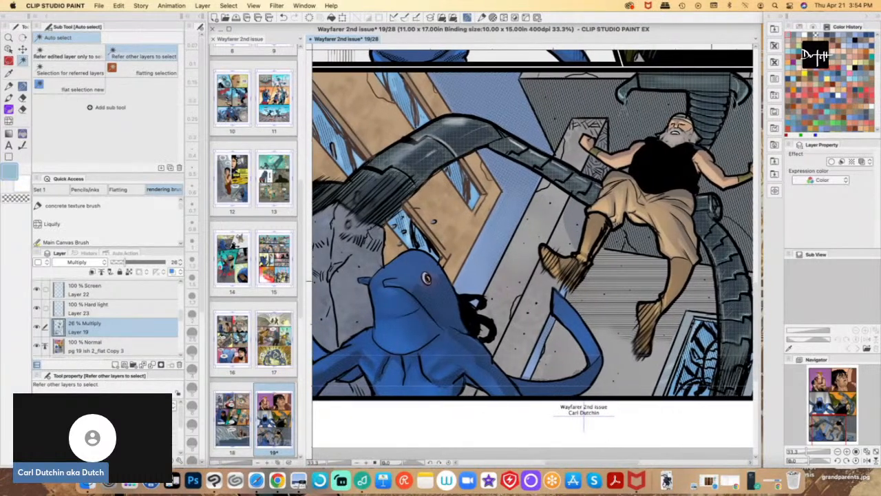
{"action": "left_click", "coordinate": [814, 28]}
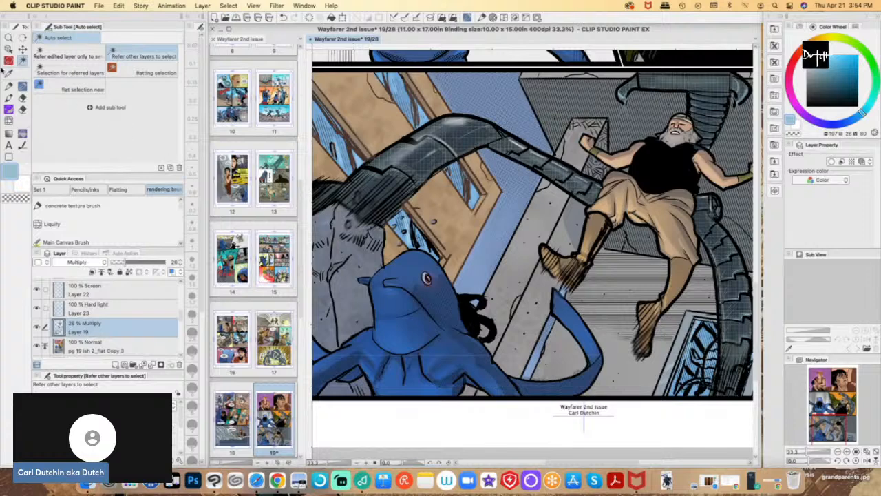
{"action": "left_click", "coordinate": [8, 72]}
{"action": "left_click", "coordinate": [404, 273]}
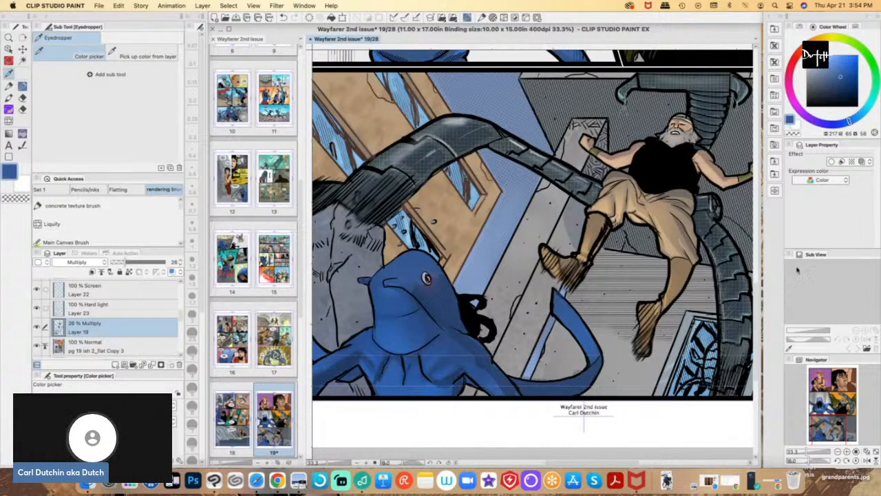
{"action": "left_click", "coordinate": [434, 221]}
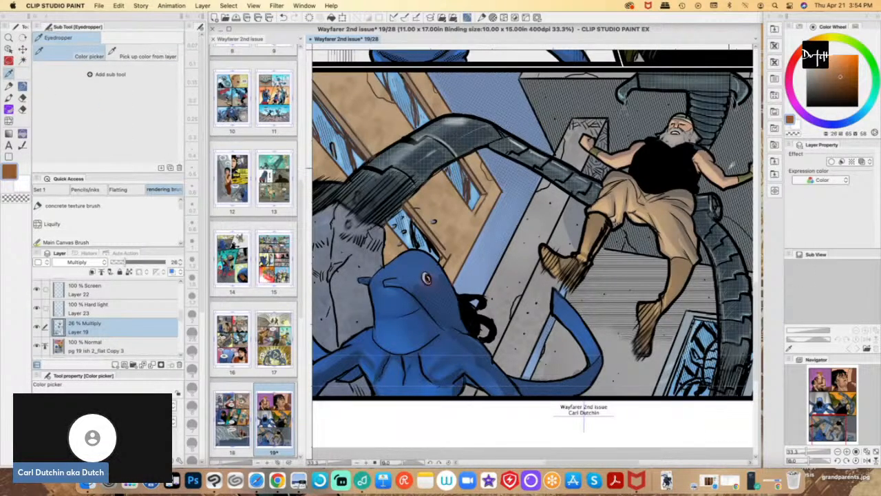
{"action": "left_click", "coordinate": [827, 71]}
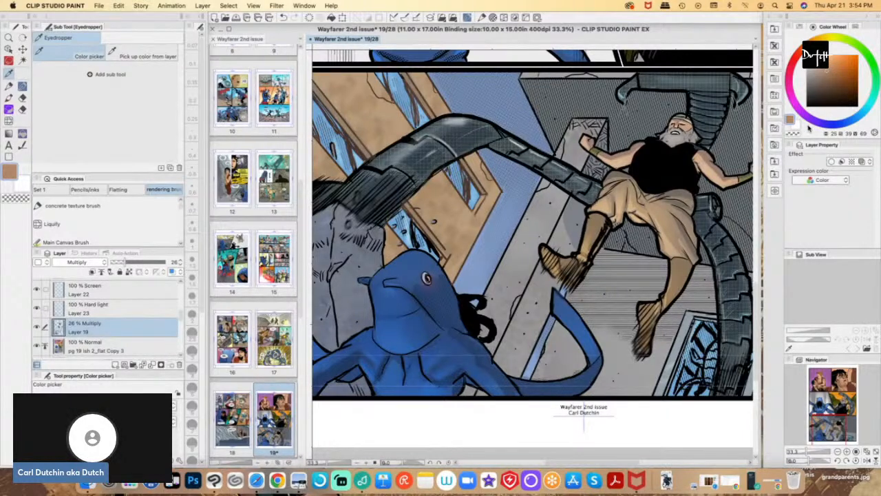
{"action": "left_click", "coordinate": [809, 120]}
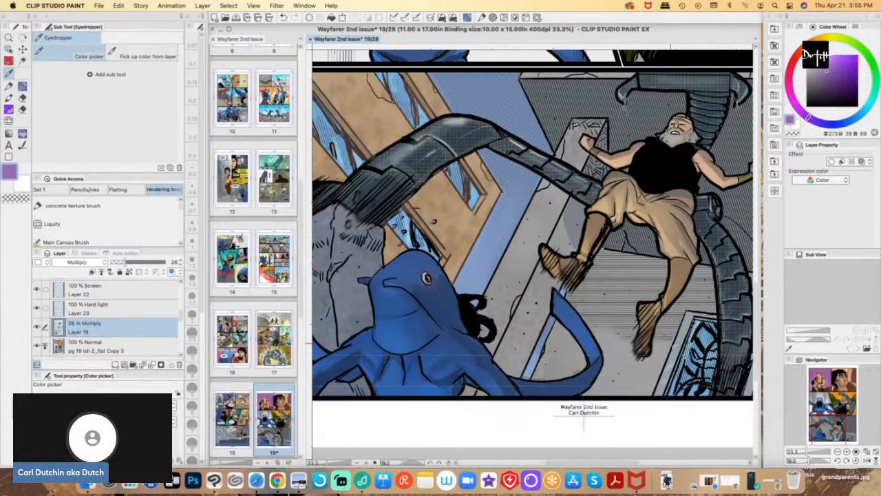
{"action": "left_click", "coordinate": [813, 72]}
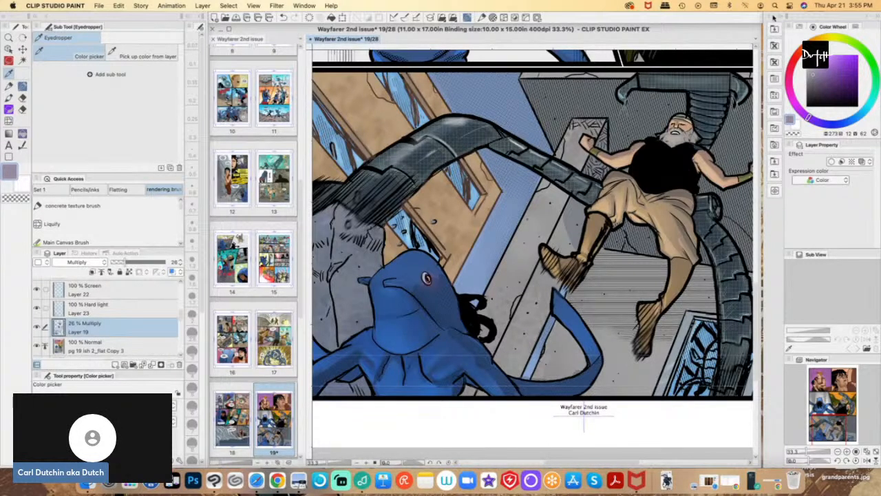
{"action": "left_click", "coordinate": [799, 27]}
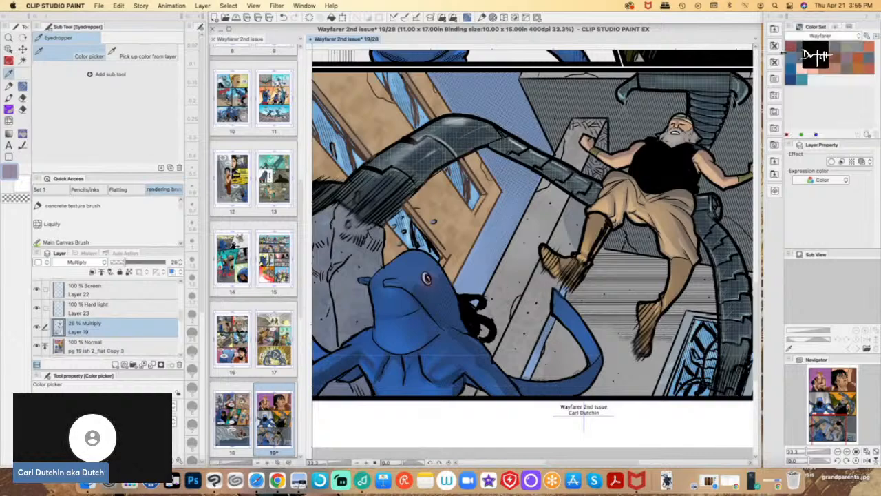
{"action": "left_click", "coordinate": [851, 27]}
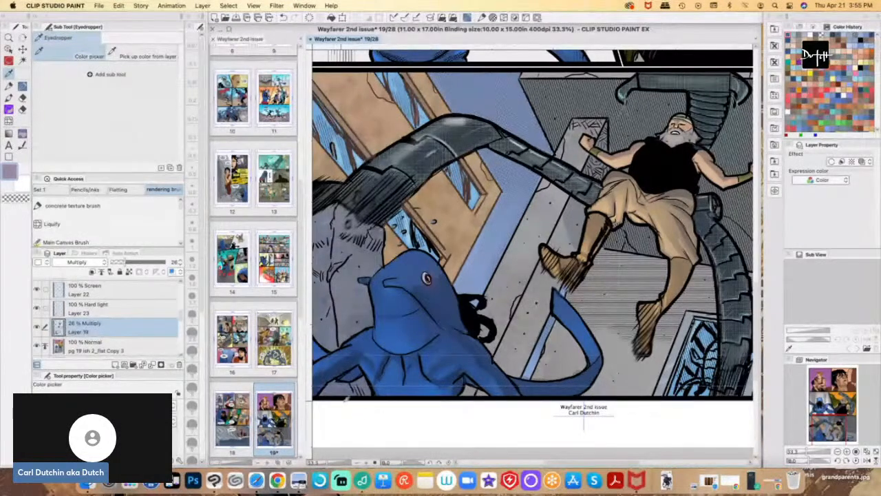
- Auto-select the grey wall area around the bearded man's legs on the flat colour layer, referring to other layers
{"action": "scroll", "coordinate": [548, 463], "scroll_direction": "right", "scroll_amount": 5}
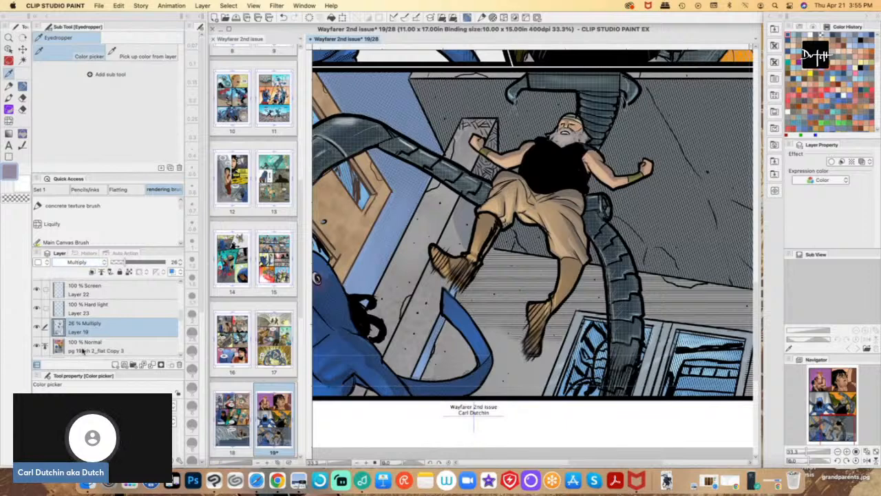
{"action": "left_click", "coordinate": [104, 345]}
{"action": "left_click", "coordinate": [22, 60]}
{"action": "left_click", "coordinate": [508, 324]}
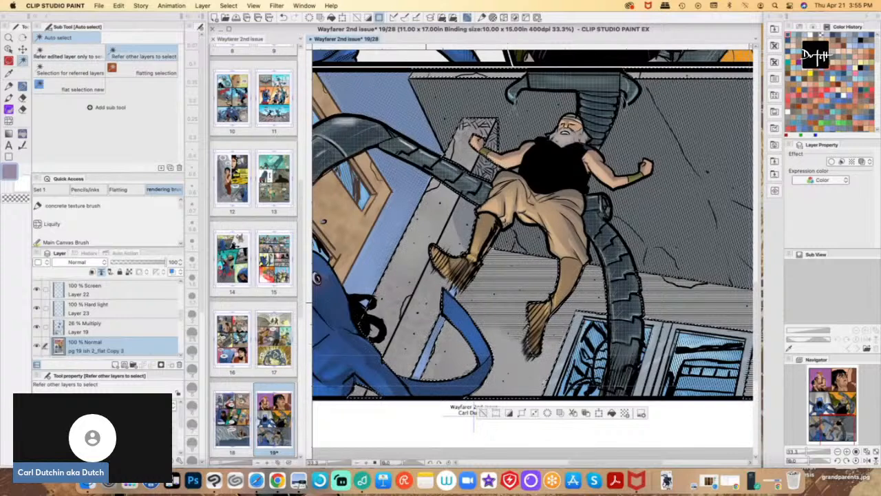
- Trim the tilted light grey pillar beside the blue creature's tail out of the wall selection with the flat lasso
{"action": "key", "text": "m"}
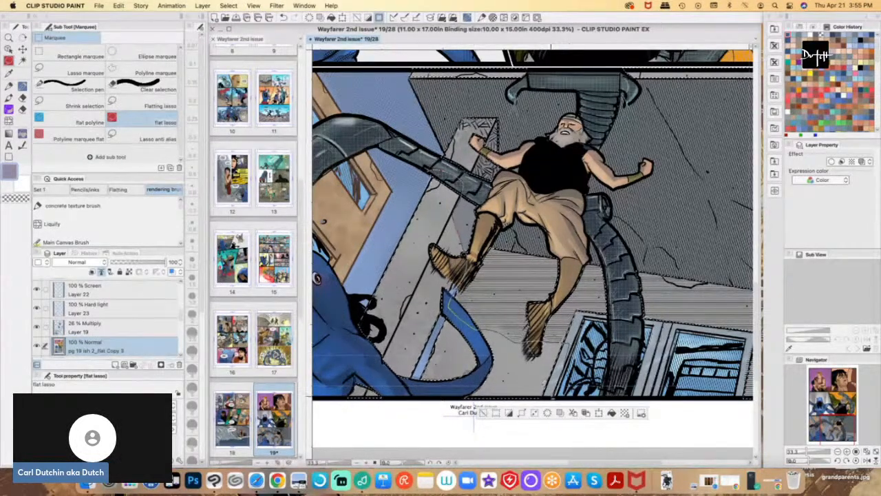
{"action": "mouse_move", "coordinate": [476, 407]}
{"action": "left_mouse_down"}
{"action": "mouse_move", "coordinate": [330, 404]}
{"action": "mouse_move", "coordinate": [413, 213]}
{"action": "left_mouse_up"}
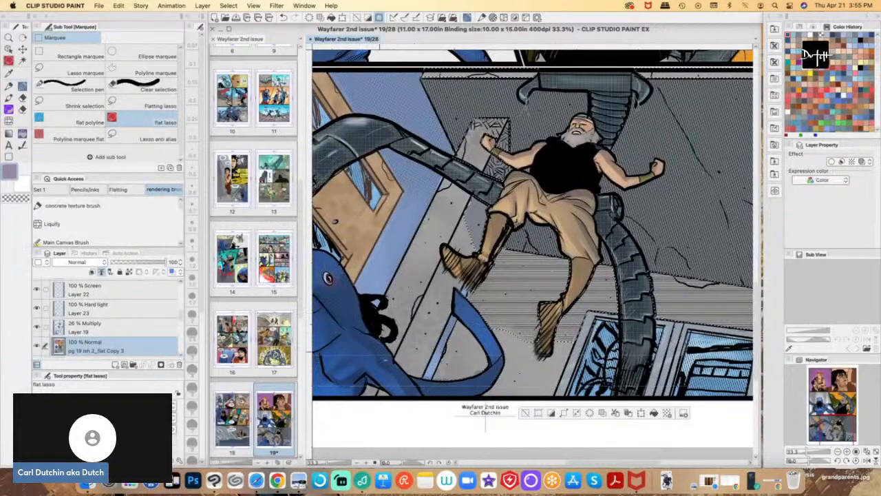
{"action": "scroll", "coordinate": [532, 220], "scroll_direction": "right", "scroll_amount": 5}
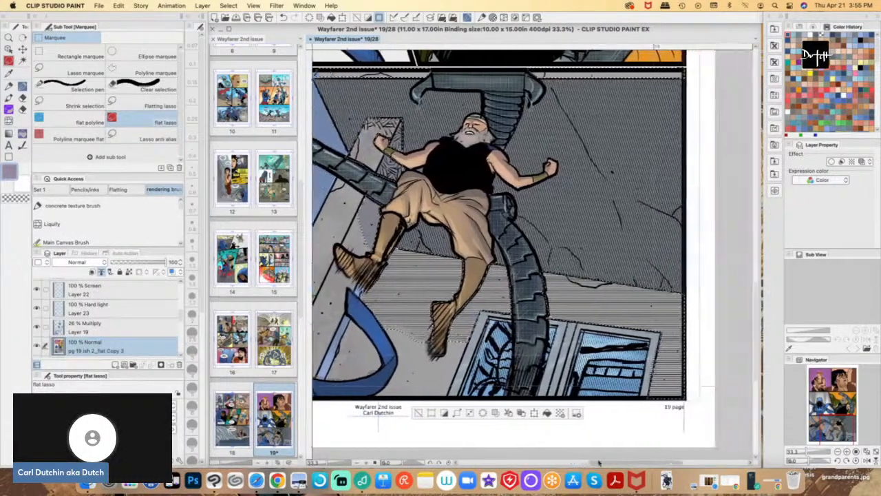
{"action": "scroll", "coordinate": [508, 252], "scroll_direction": "up", "scroll_amount": 2}
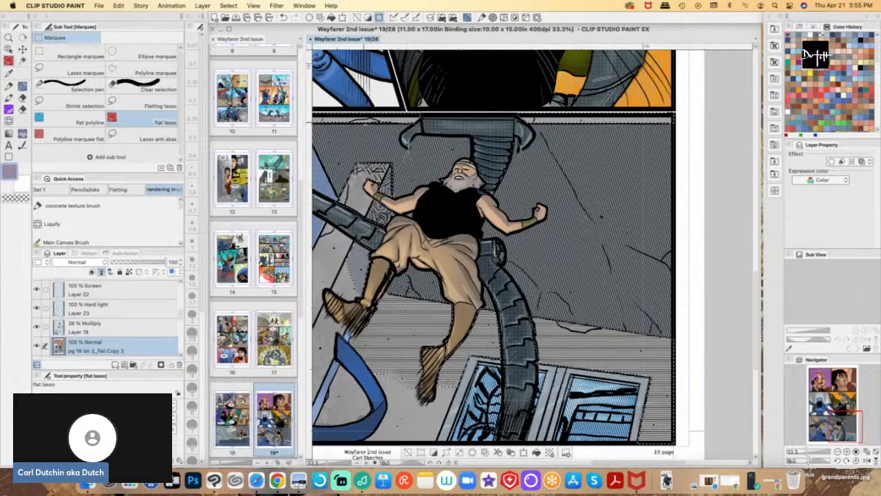
{"action": "scroll", "coordinate": [449, 115], "scroll_direction": "left", "scroll_amount": 1}
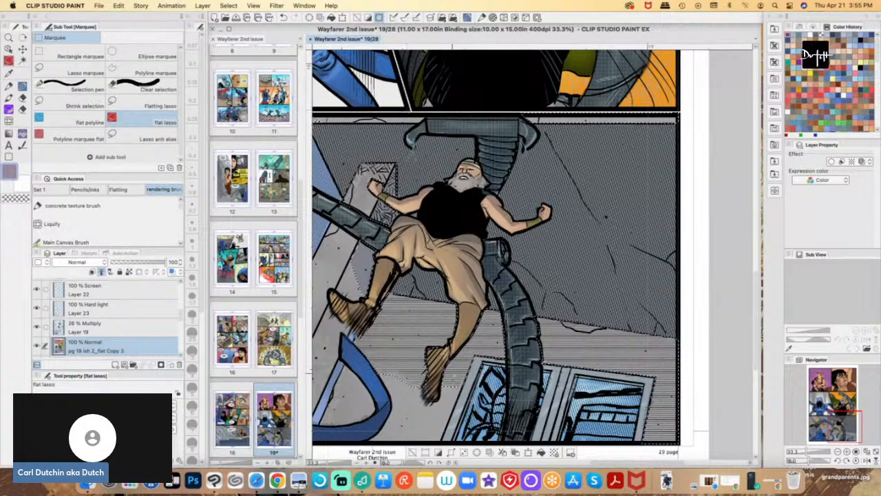
{"action": "scroll", "coordinate": [579, 454], "scroll_direction": "left", "scroll_amount": 5}
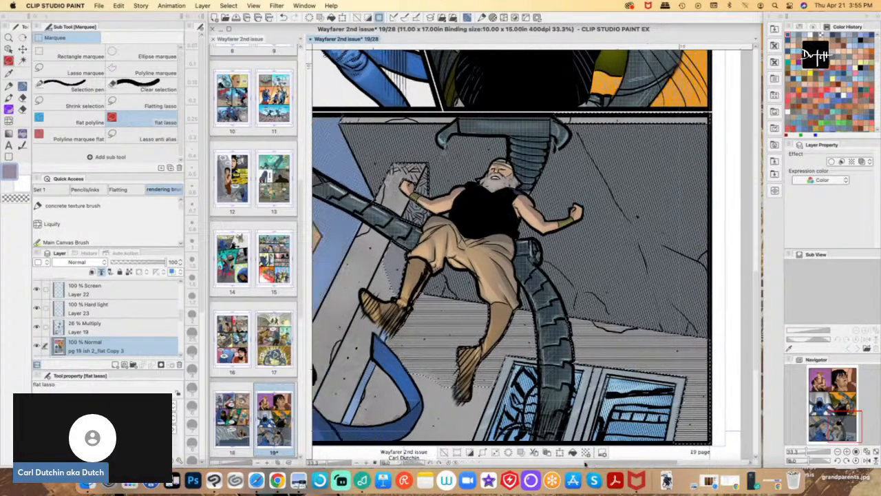
{"action": "left_click_drag", "start_coordinate": [634, 104], "coordinate": [672, 143]}
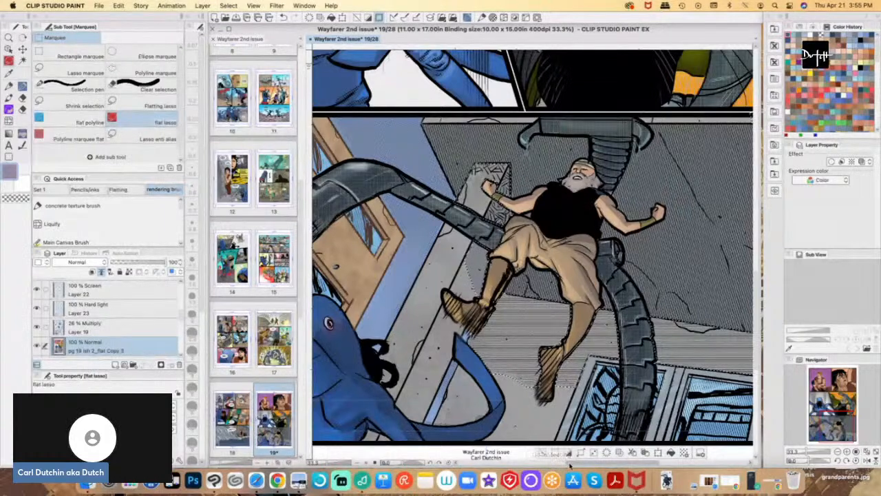
- Auto-select the darker grey wall area behind the bearded man and tentacle, referring to other layers
{"action": "left_click_drag", "start_coordinate": [619, 462], "coordinate": [662, 462]}
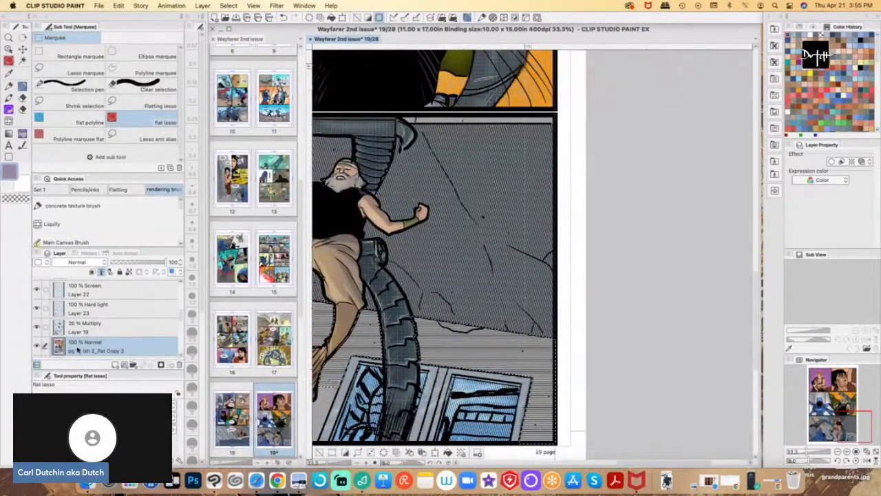
{"action": "left_click", "coordinate": [23, 60]}
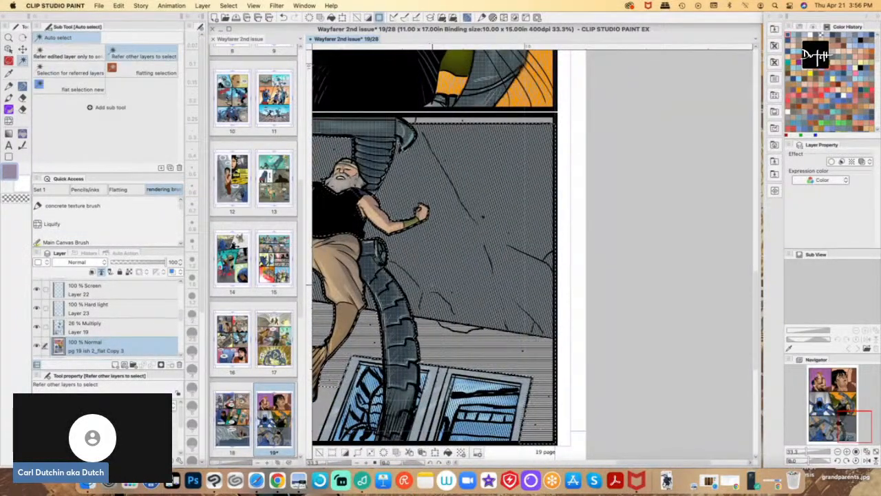
{"action": "left_click_drag", "start_coordinate": [614, 462], "coordinate": [571, 465]}
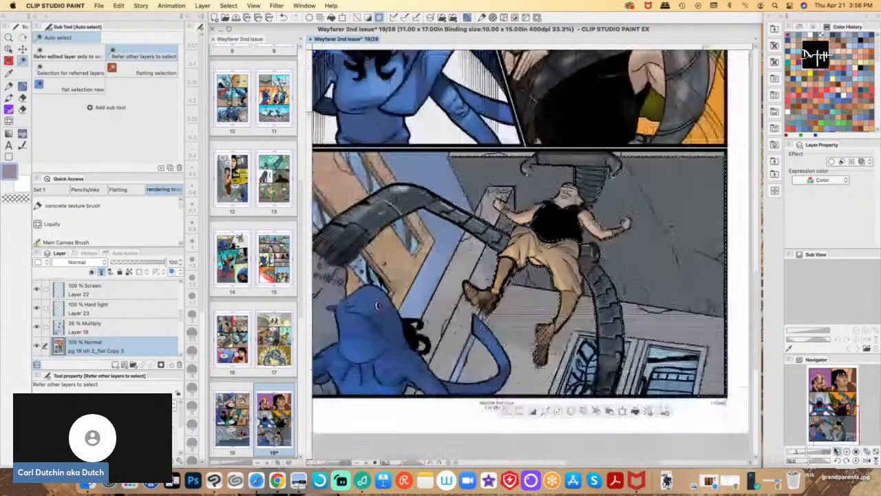
{"action": "left_click", "coordinate": [837, 450]}
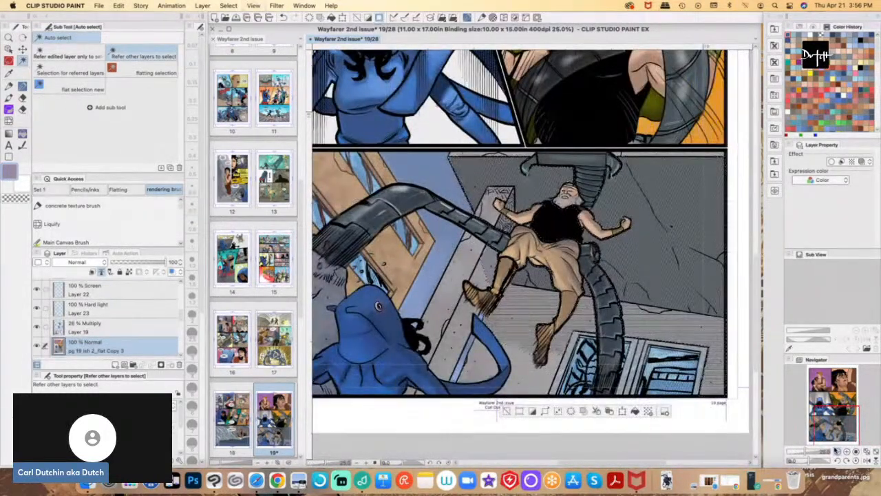
- On Multiply Layer 19, darken the drawing colour to a greyish purple with hue 273, saturation 12 and value 51
{"action": "left_click", "coordinate": [81, 328]}
{"action": "left_click", "coordinate": [10, 170]}
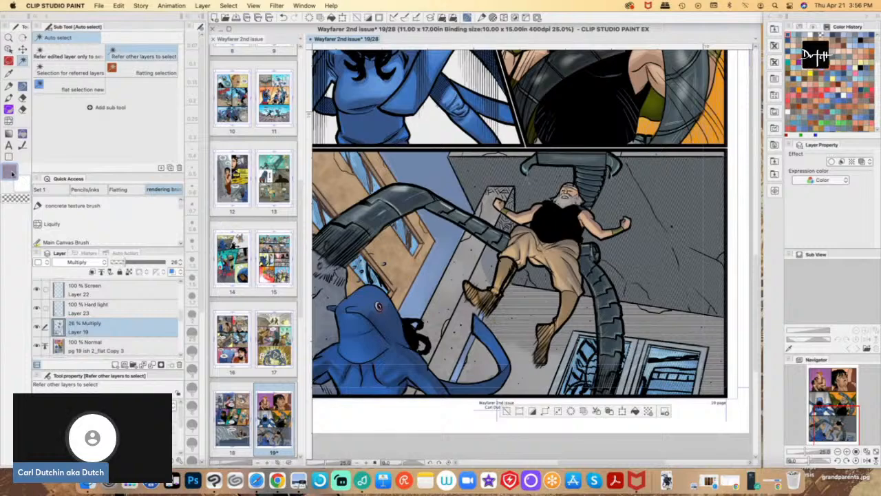
{"action": "left_click_drag", "start_coordinate": [242, 168], "coordinate": [239, 171]}
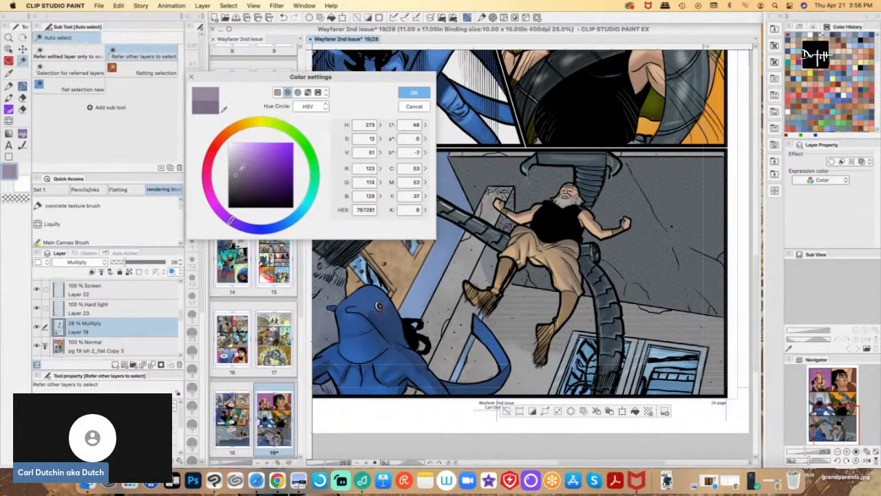
{"action": "left_click", "coordinate": [414, 93]}
- Paint textured shadow onto the selected grey wall around the man's legs with an enlarged Texture Brush Set 01 brush
{"action": "key", "text": "b"}
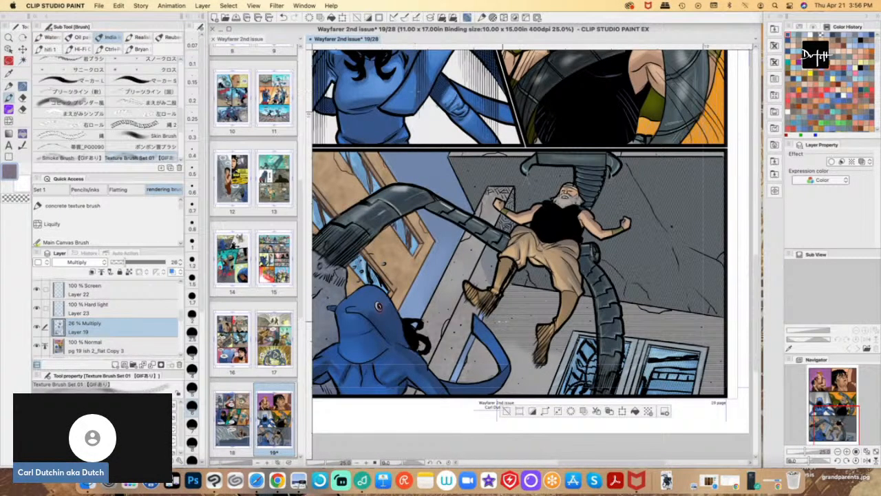
{"action": "key", "text": "bracketright"}
{"action": "key", "text": "bracketright"}
{"action": "key", "text": "bracketright"}
{"action": "key", "text": "bracketright"}
{"action": "left_click_drag", "start_coordinate": [528, 325], "coordinate": [532, 289]}
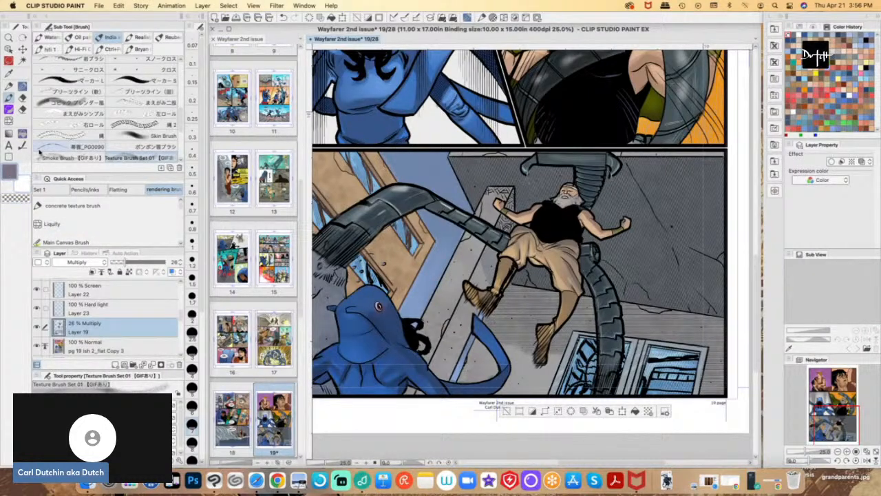
- On Hard light Layer 23, lighten the drawing colour to a pale purple with hue 273, saturation 14 and value 85
{"action": "left_click", "coordinate": [81, 309]}
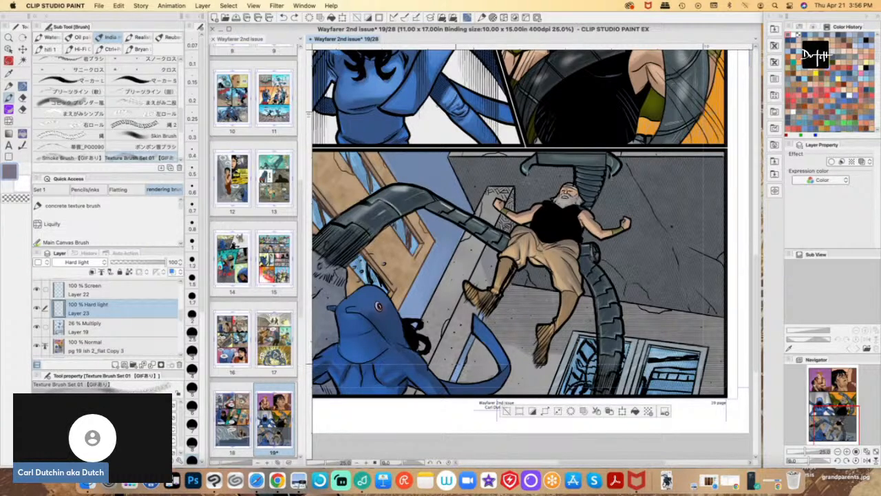
{"action": "double_click", "coordinate": [11, 172]}
{"action": "left_click_drag", "start_coordinate": [242, 154], "coordinate": [238, 149]}
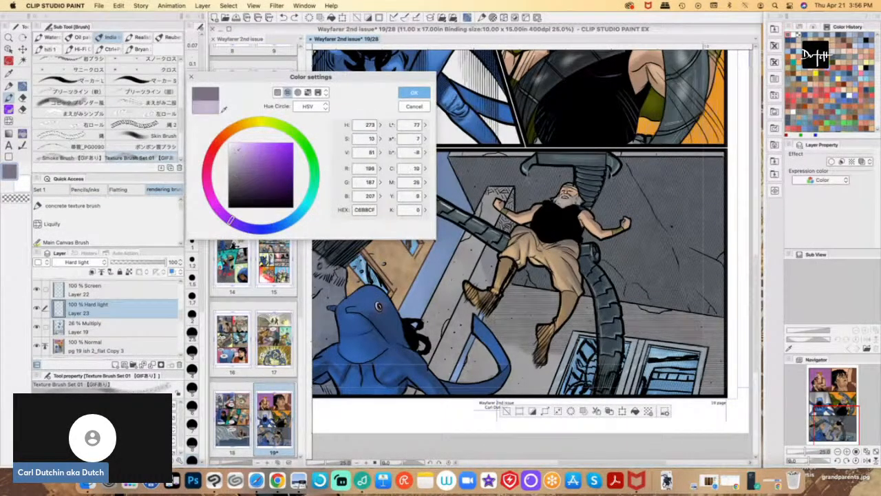
{"action": "left_click", "coordinate": [417, 95]}
{"action": "mouse_move", "coordinate": [528, 344]}
{"action": "left_mouse_down"}
{"action": "mouse_move", "coordinate": [505, 328]}
{"action": "mouse_move", "coordinate": [493, 340]}
{"action": "left_mouse_up"}
{"action": "key", "text": "super+z"}
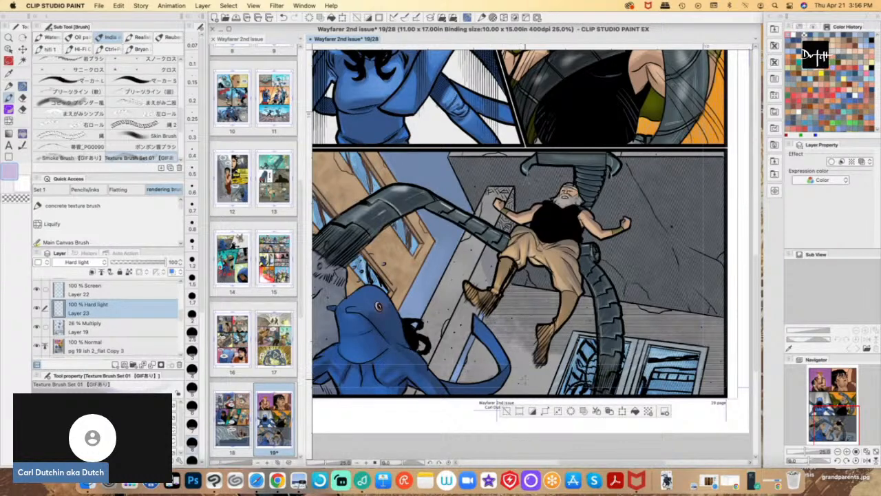
{"action": "key", "text": "super+z"}
{"action": "key", "text": "super+z"}
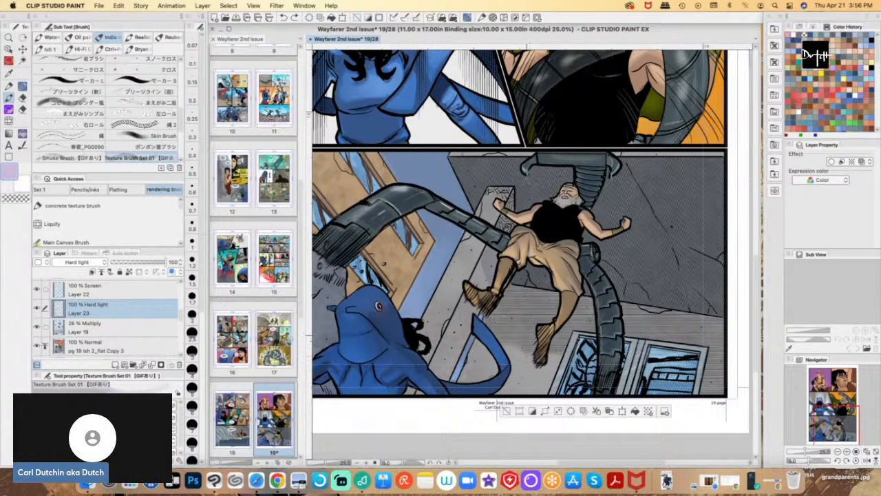
- Paint pale purple textured highlights on the grey wall between the man's legs, enlarging the texture brush
{"action": "left_click_drag", "start_coordinate": [523, 332], "coordinate": [517, 344]}
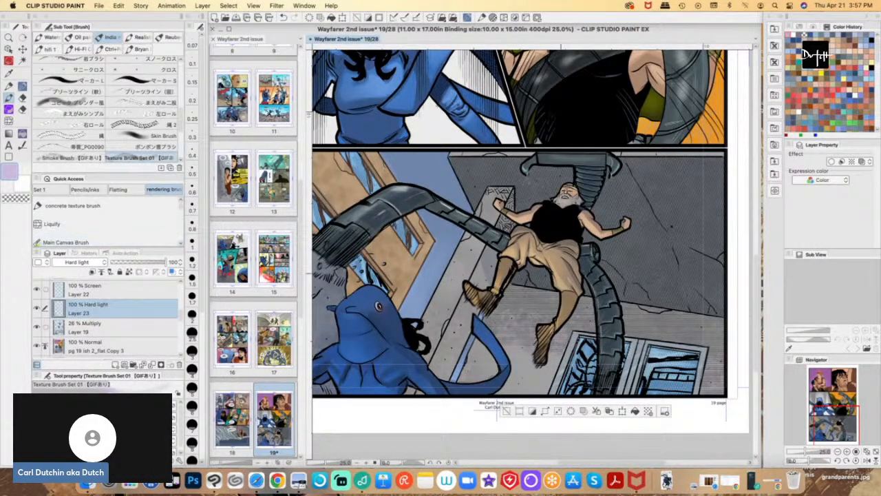
{"action": "mouse_move", "coordinate": [635, 285]}
{"action": "left_mouse_down"}
{"action": "mouse_move", "coordinate": [618, 272]}
{"action": "mouse_move", "coordinate": [637, 286]}
{"action": "left_mouse_up"}
{"action": "key", "text": "super+z"}
{"action": "key", "text": "bracketright"}
{"action": "key", "text": "bracketright"}
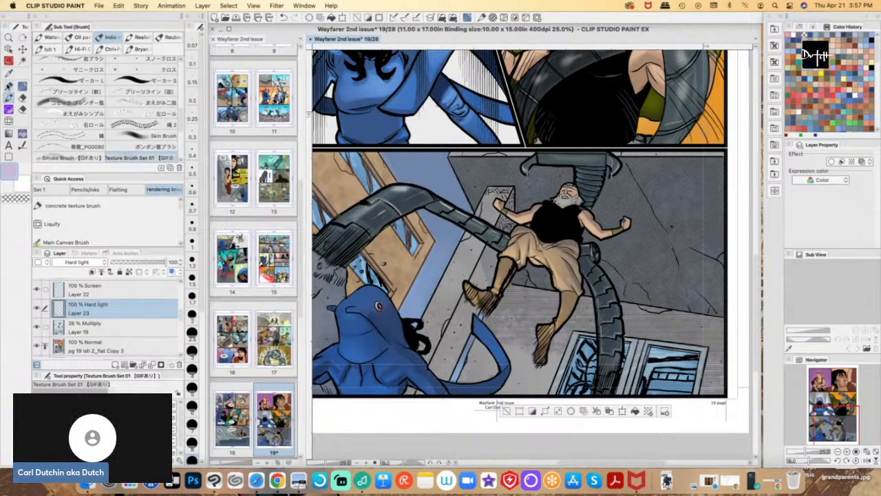
- Dab dark grey shading on the wall between the man's legs on Multiply Layer 19 with the Hi-Fi Default Soft Round Brush
{"action": "left_click", "coordinate": [49, 49]}
{"action": "left_click_drag", "start_coordinate": [181, 107], "coordinate": [180, 82]}
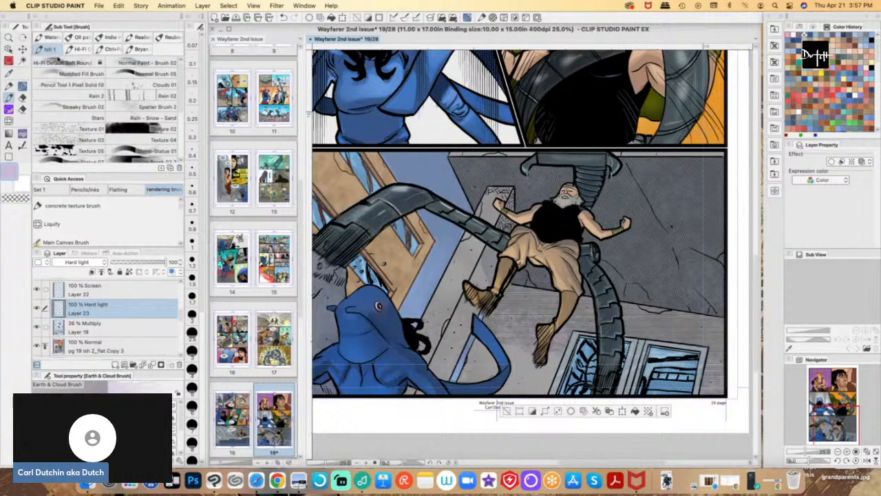
{"action": "left_click", "coordinate": [61, 63]}
{"action": "double_click", "coordinate": [11, 180]}
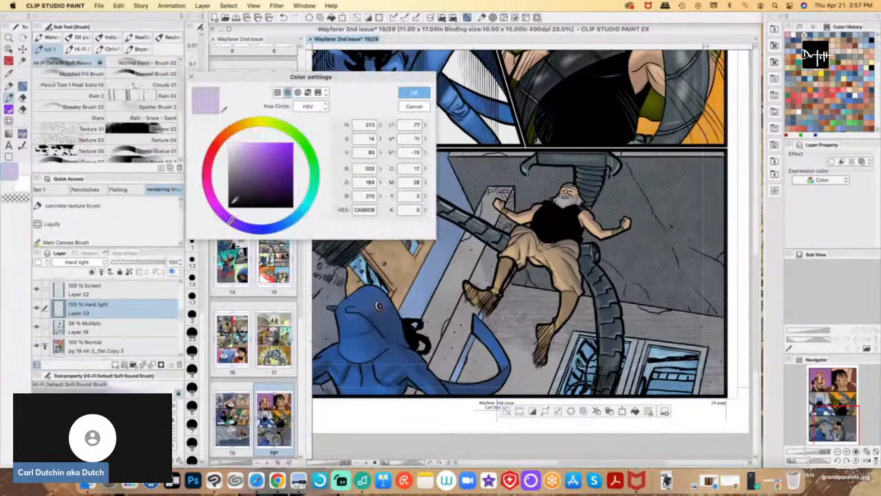
{"action": "left_click", "coordinate": [232, 174]}
{"action": "left_click", "coordinate": [414, 93]}
{"action": "left_click", "coordinate": [106, 332]}
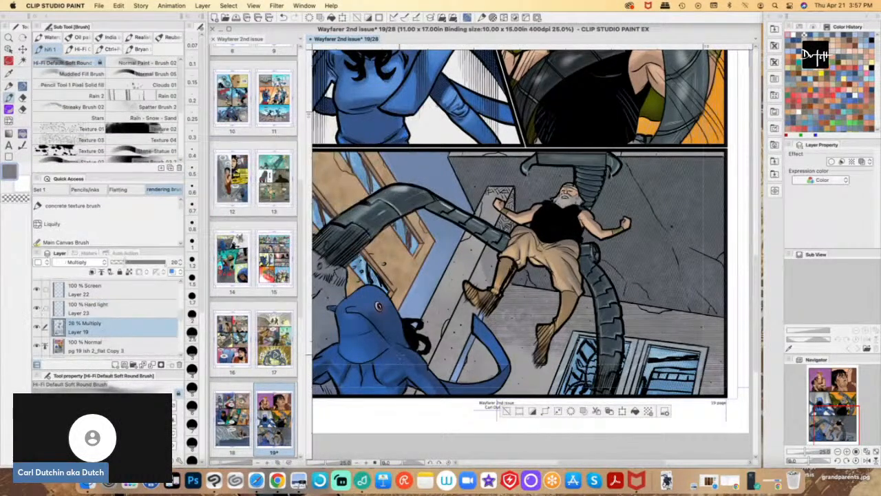
{"action": "left_click", "coordinate": [522, 314]}
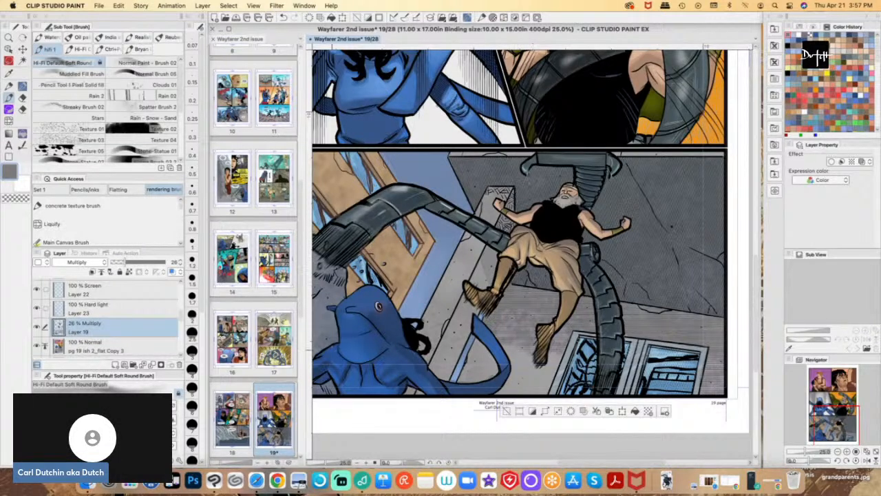
- Add a new Multiply layer directly above Layer 19 and try a soft grey shadow stroke on the wall below the man
{"action": "left_click", "coordinate": [104, 344]}
{"action": "left_click", "coordinate": [114, 365]}
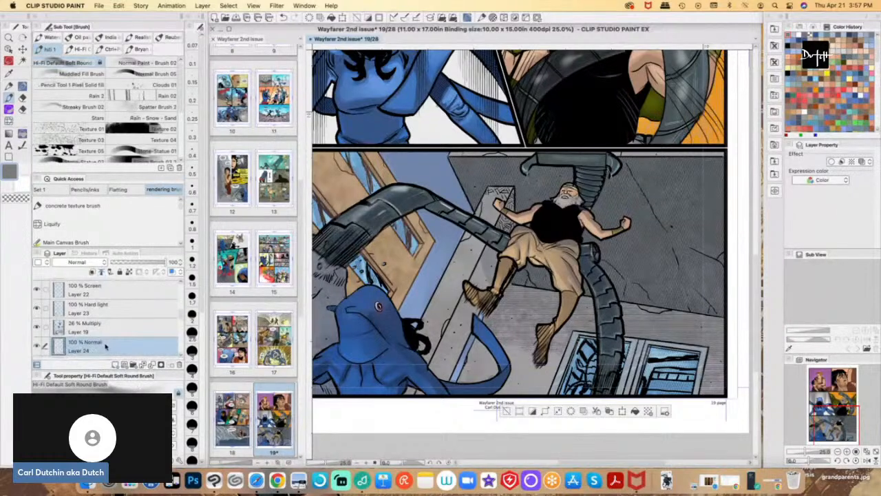
{"action": "left_click_drag", "start_coordinate": [104, 346], "coordinate": [107, 324]}
{"action": "left_click", "coordinate": [77, 262]}
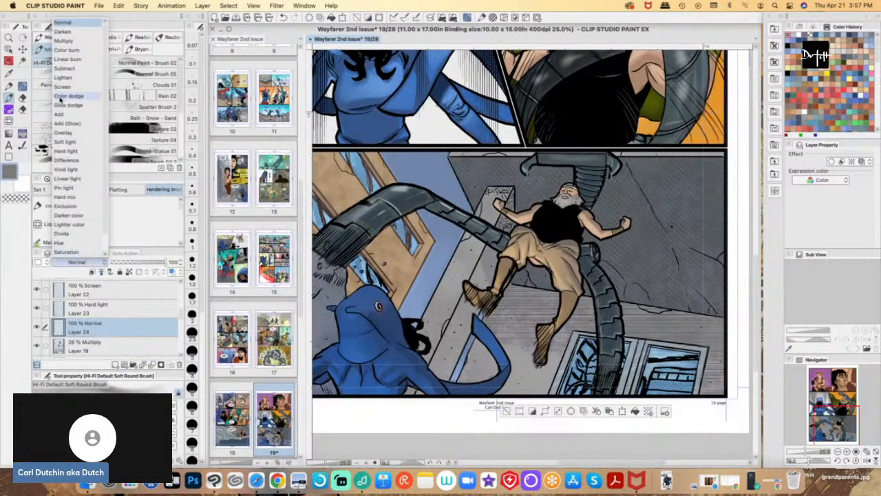
{"action": "left_click", "coordinate": [60, 41]}
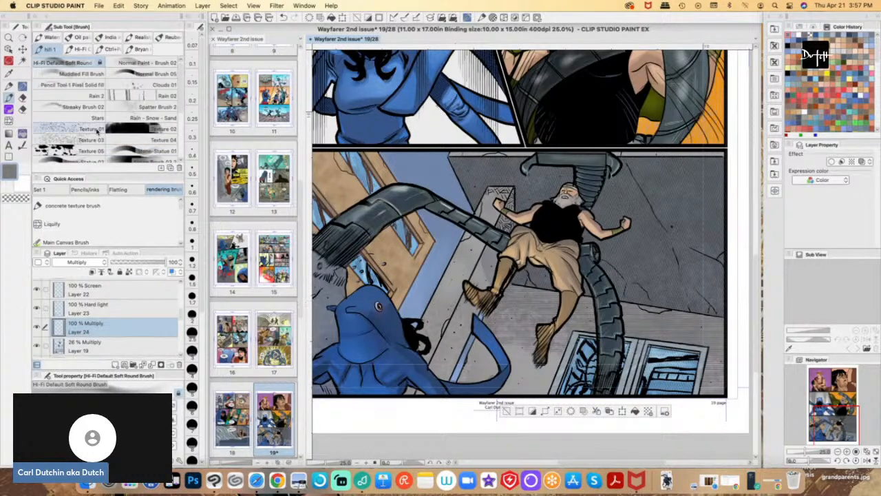
{"action": "mouse_move", "coordinate": [494, 329]}
{"action": "left_mouse_down"}
{"action": "mouse_move", "coordinate": [532, 322]}
{"action": "mouse_move", "coordinate": [521, 314]}
{"action": "mouse_move", "coordinate": [507, 333]}
{"action": "left_mouse_up"}
{"action": "key", "text": "super+z"}
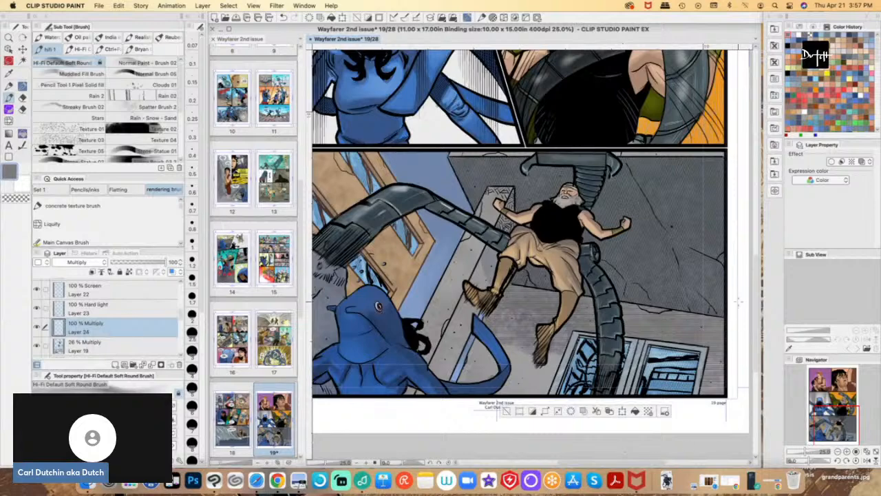
- Examine the whole comic page and its lowest panel at reduced zoom to judge the wall rendering
{"action": "left_click", "coordinate": [838, 452]}
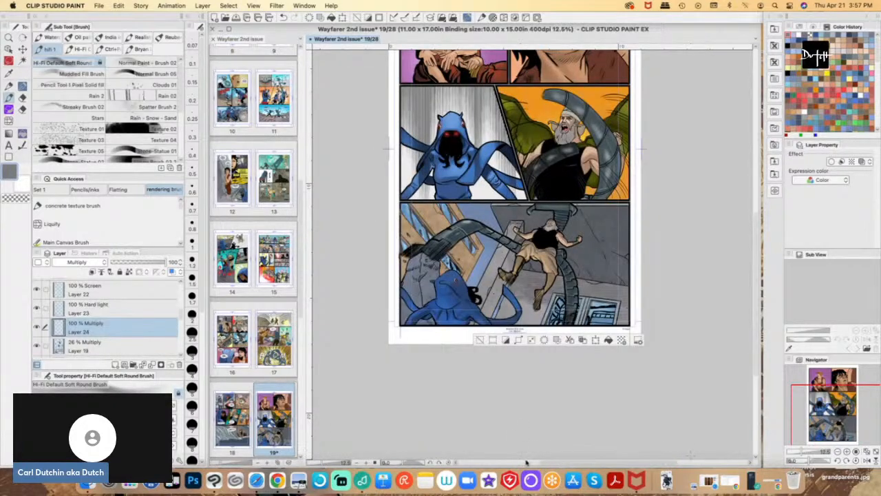
{"action": "scroll", "coordinate": [526, 462], "scroll_direction": "left", "scroll_amount": 3}
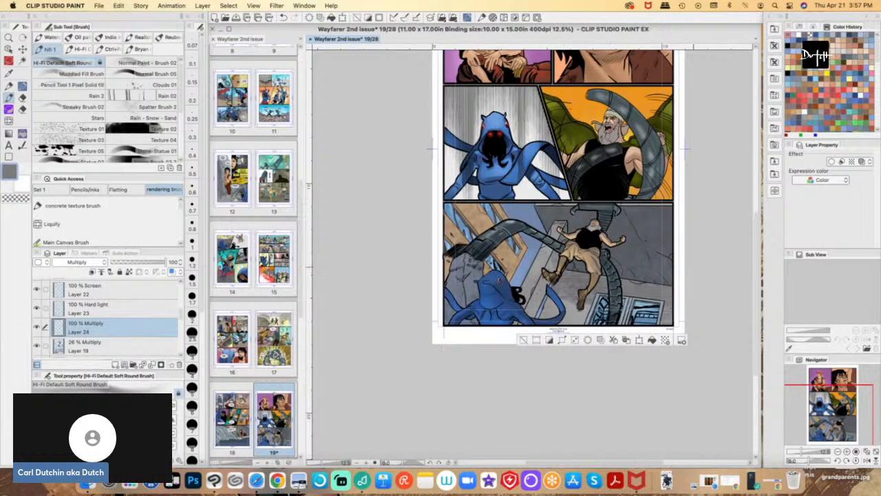
{"action": "scroll", "coordinate": [559, 247], "scroll_direction": "up", "scroll_amount": 5}
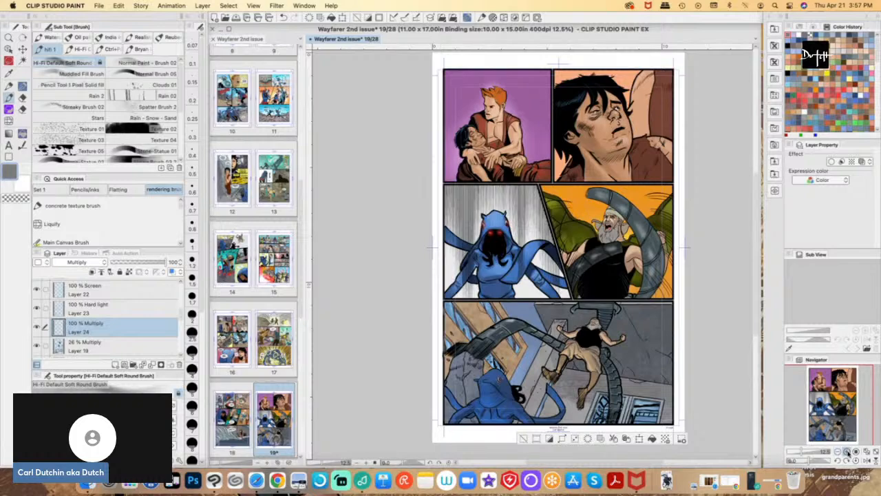
{"action": "left_click", "coordinate": [847, 452]}
{"action": "scroll", "coordinate": [762, 307], "scroll_direction": "down", "scroll_amount": 5}
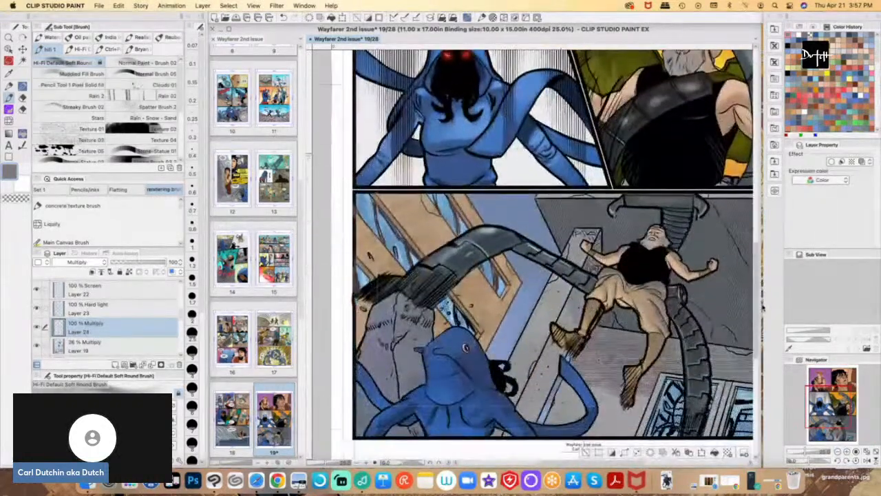
{"action": "scroll", "coordinate": [762, 307], "scroll_direction": "down", "scroll_amount": 1}
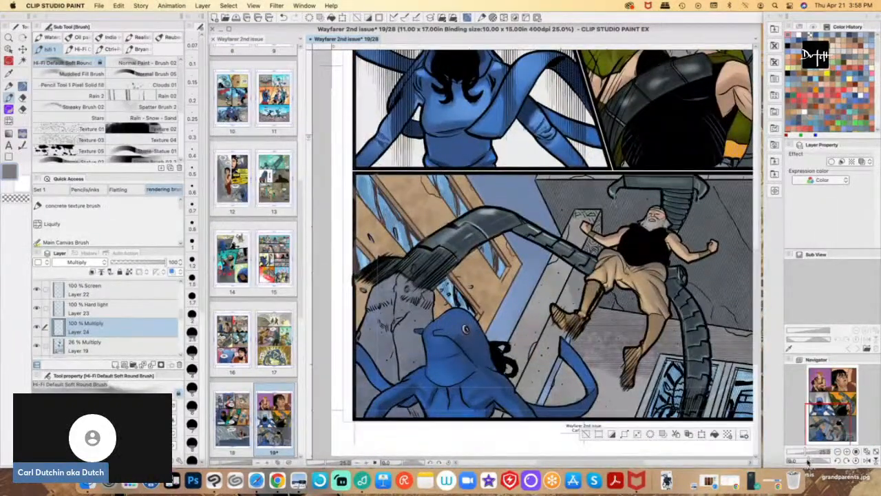
{"action": "left_click_drag", "start_coordinate": [806, 452], "coordinate": [803, 452]}
{"action": "scroll", "coordinate": [568, 467], "scroll_direction": "right", "scroll_amount": 3}
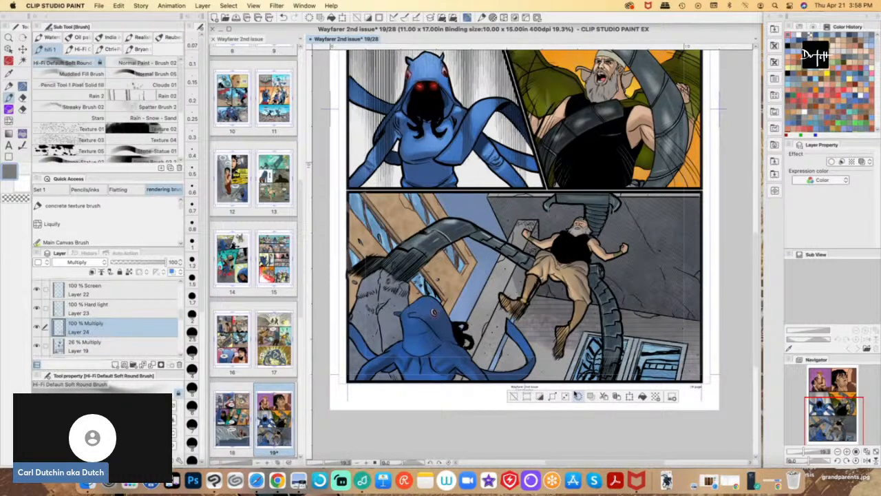
- Lower Layer 24's opacity to 73% and set the drawing colour to greyish brown 837667, starting from the wooden wall's tan
{"action": "mouse_move", "coordinate": [166, 262]}
{"action": "left_mouse_down"}
{"action": "mouse_move", "coordinate": [139, 262]}
{"action": "mouse_move", "coordinate": [150, 265]}
{"action": "left_mouse_up"}
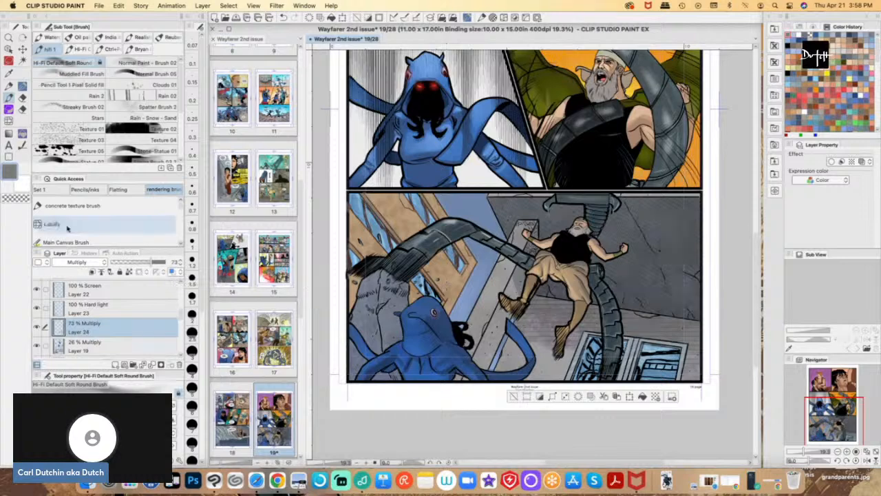
{"action": "key", "text": "i"}
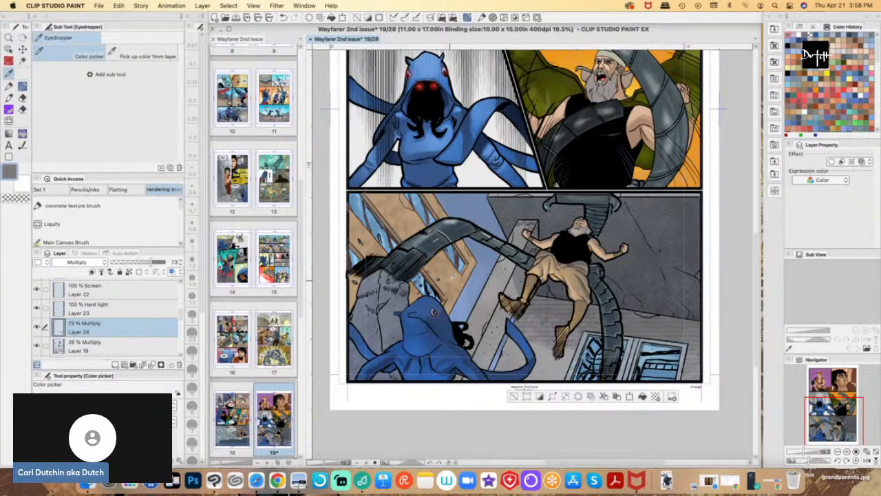
{"action": "left_click", "coordinate": [452, 276]}
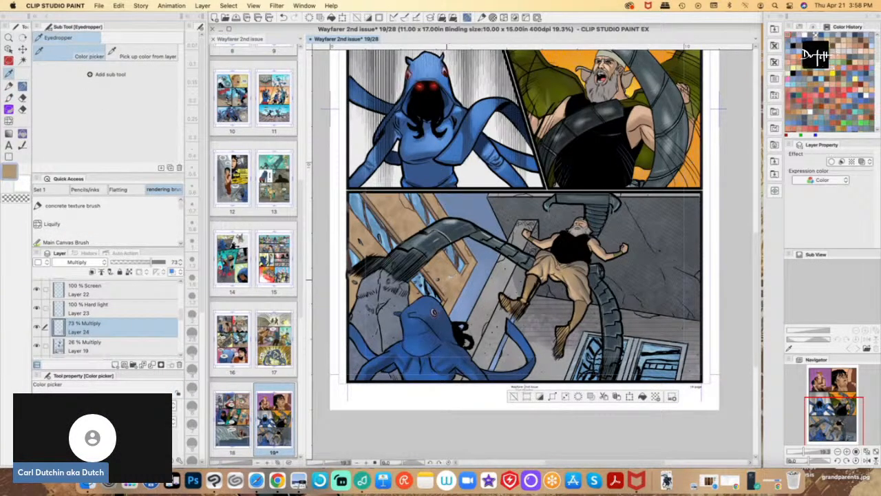
{"action": "left_click", "coordinate": [10, 174]}
{"action": "left_click", "coordinate": [246, 171]}
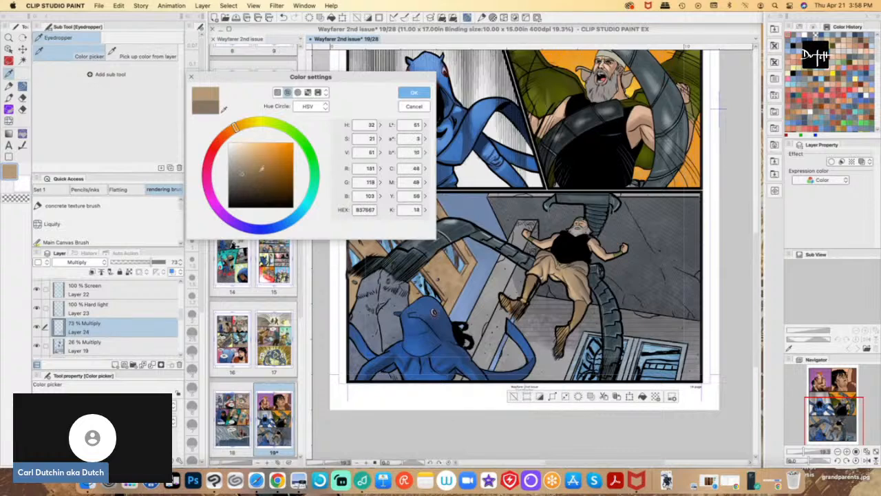
{"action": "left_click", "coordinate": [414, 95]}
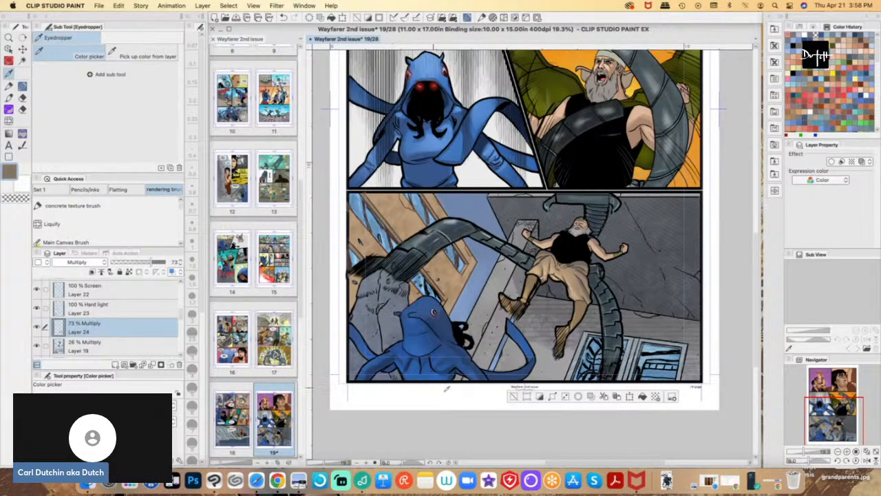
- Select the tan wood on the pg 19 ish 2_flat Copy 3 layer, shade it softly on Multiply Layer 24, and deselect
{"action": "left_click", "coordinate": [23, 61]}
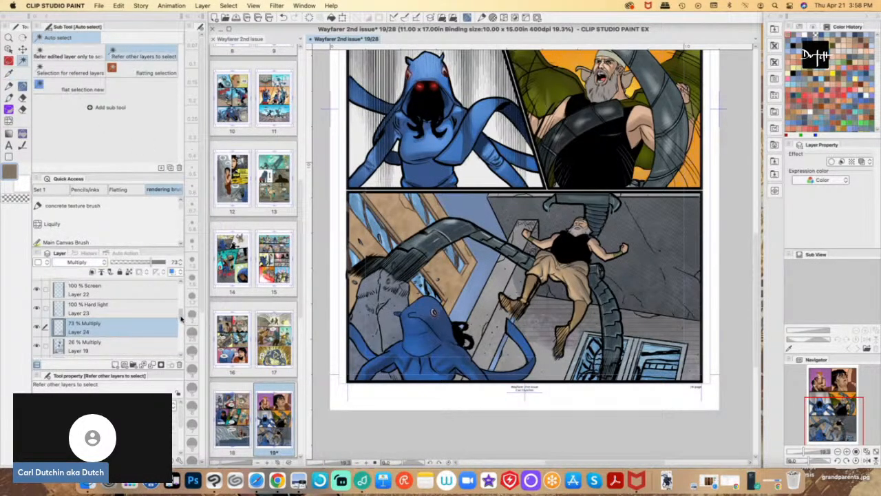
{"action": "left_click_drag", "start_coordinate": [181, 319], "coordinate": [181, 325]}
{"action": "left_click", "coordinate": [100, 327]}
{"action": "left_click", "coordinate": [425, 265]}
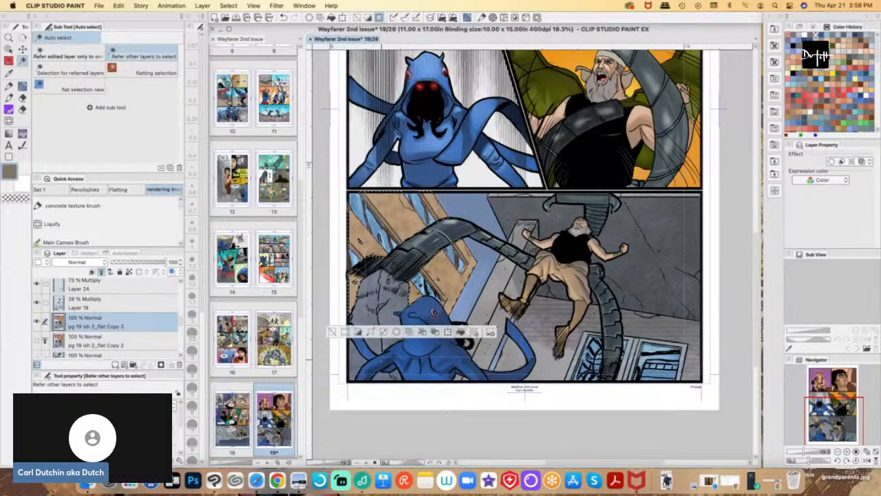
{"action": "left_click", "coordinate": [96, 291]}
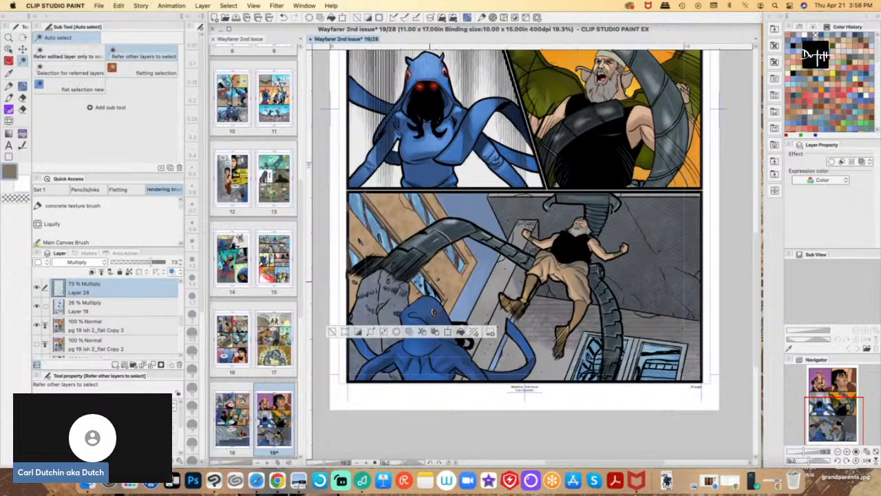
{"action": "key", "text": "b"}
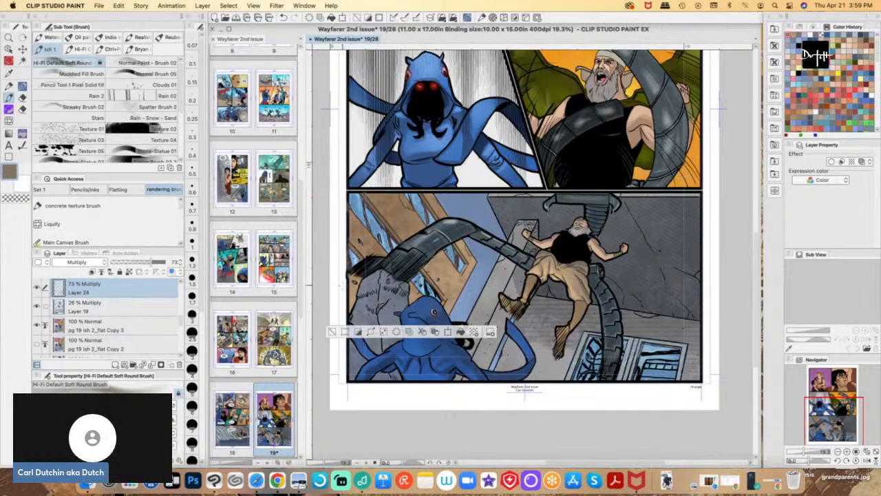
{"action": "left_click_drag", "start_coordinate": [434, 225], "coordinate": [431, 234]}
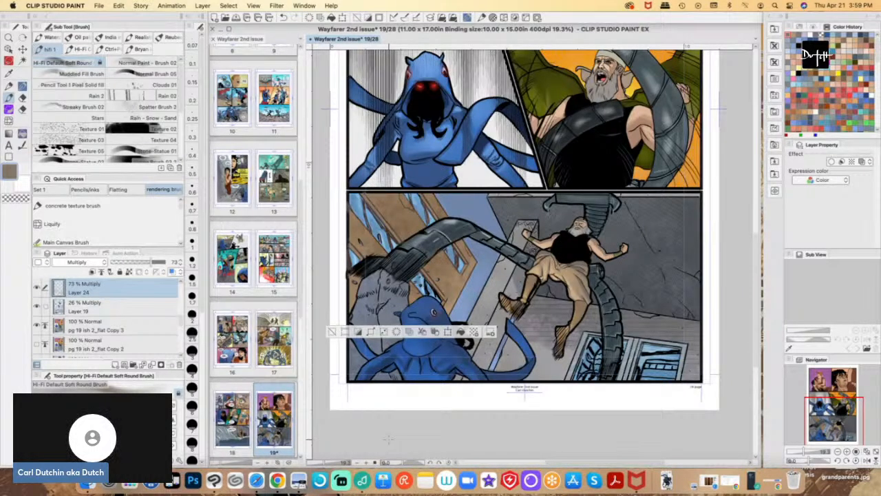
{"action": "key", "text": "super+d"}
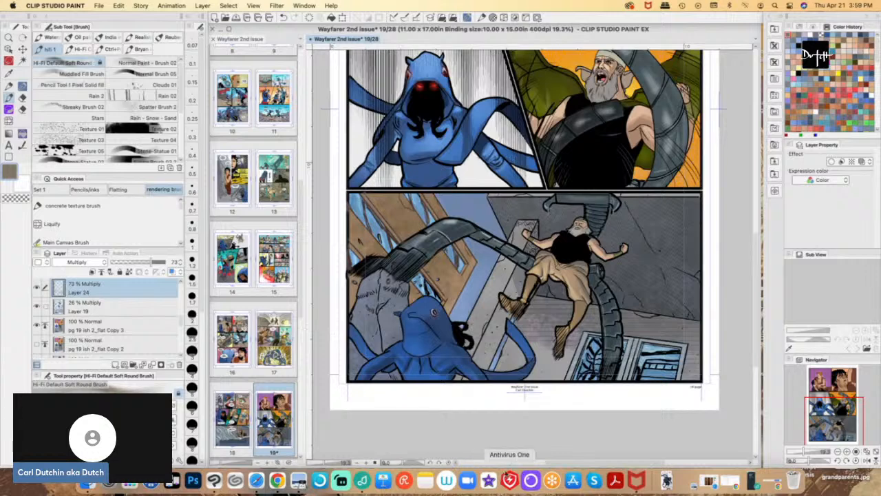
- Try selecting the blue window glass from Hard light Layer 23 with several Auto select sub tools, clearing each selection
{"action": "key", "text": "w"}
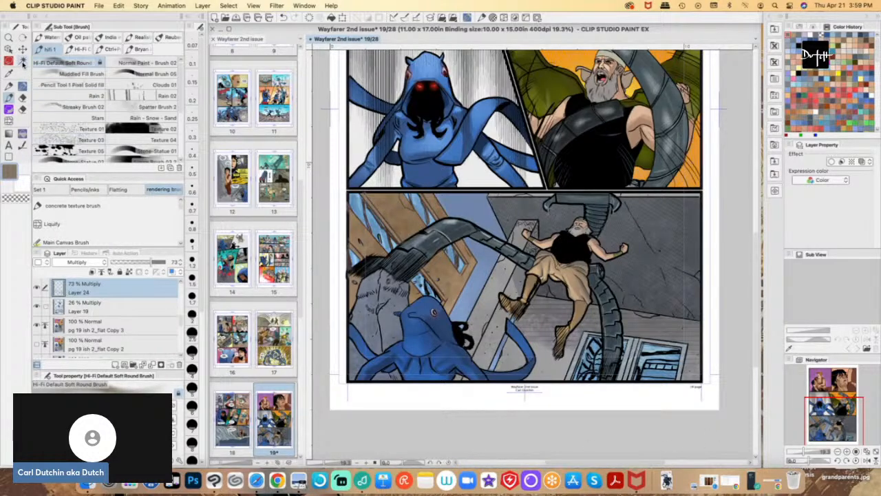
{"action": "scroll", "coordinate": [180, 329], "scroll_direction": "up", "scroll_amount": 1}
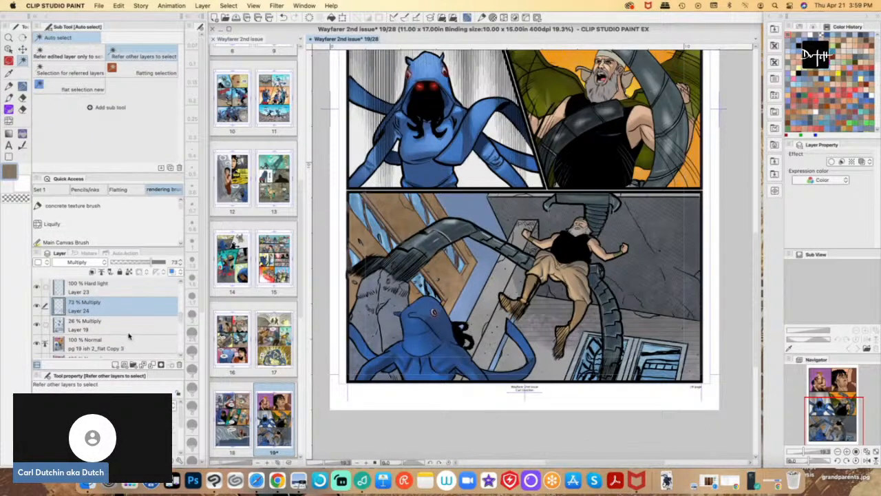
{"action": "left_click", "coordinate": [111, 290]}
{"action": "left_click", "coordinate": [411, 198]}
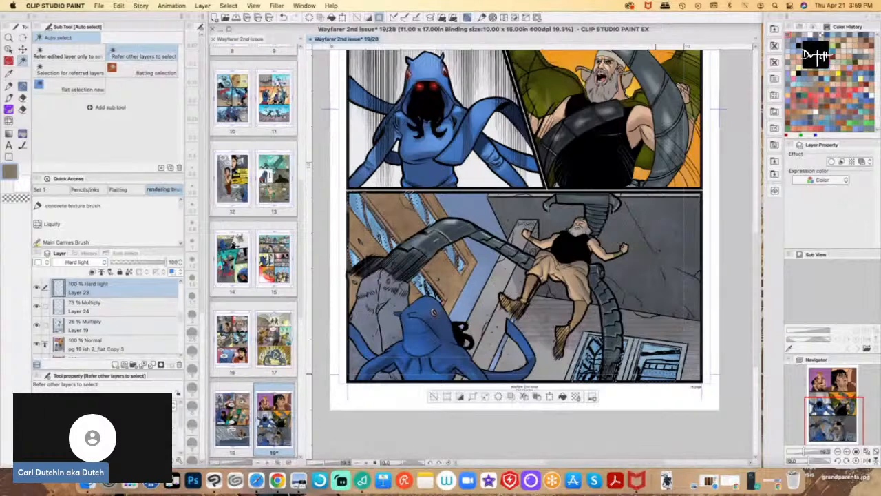
{"action": "left_click", "coordinate": [76, 88]}
{"action": "left_click", "coordinate": [432, 383]}
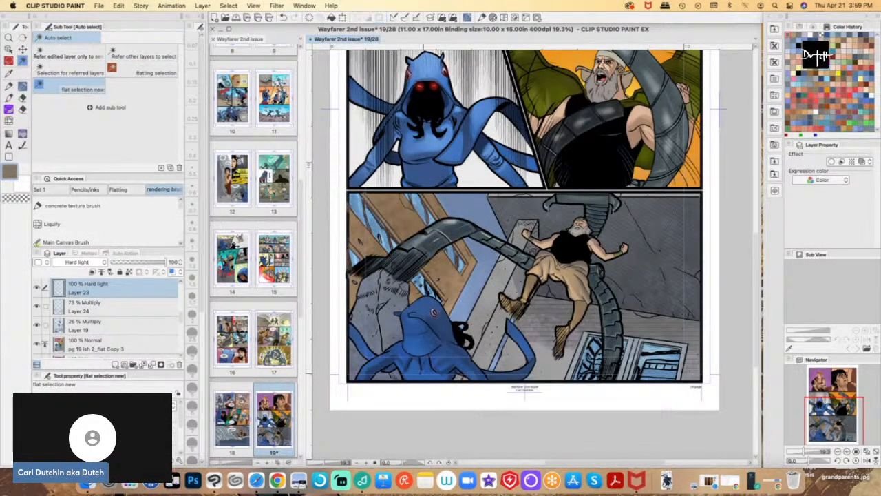
{"action": "left_click", "coordinate": [142, 71]}
{"action": "left_click", "coordinate": [585, 405]}
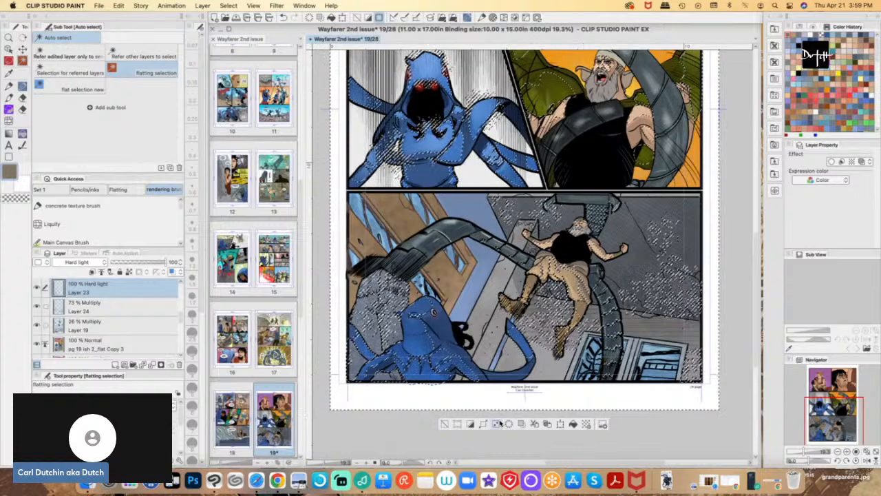
{"action": "key", "text": "super+d"}
{"action": "left_click", "coordinate": [69, 71]}
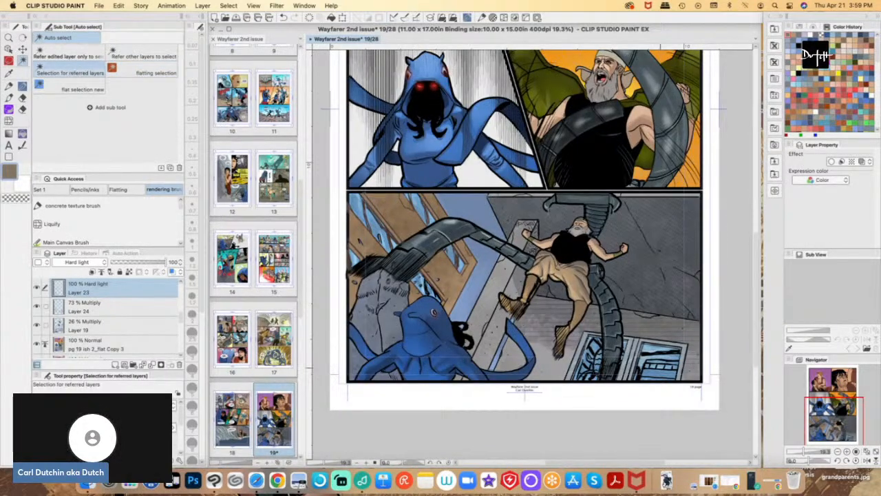
- Try selecting the window glass from the pg 19 ish 2_flat Copy 3 layer with other Auto select variants, clearing each selection
{"action": "left_click", "coordinate": [110, 345]}
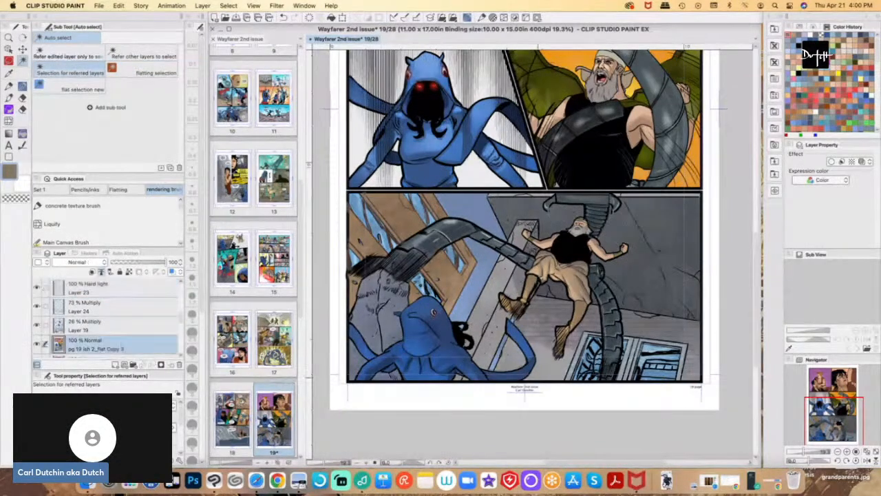
{"action": "left_click", "coordinate": [90, 89]}
{"action": "left_click", "coordinate": [487, 338]}
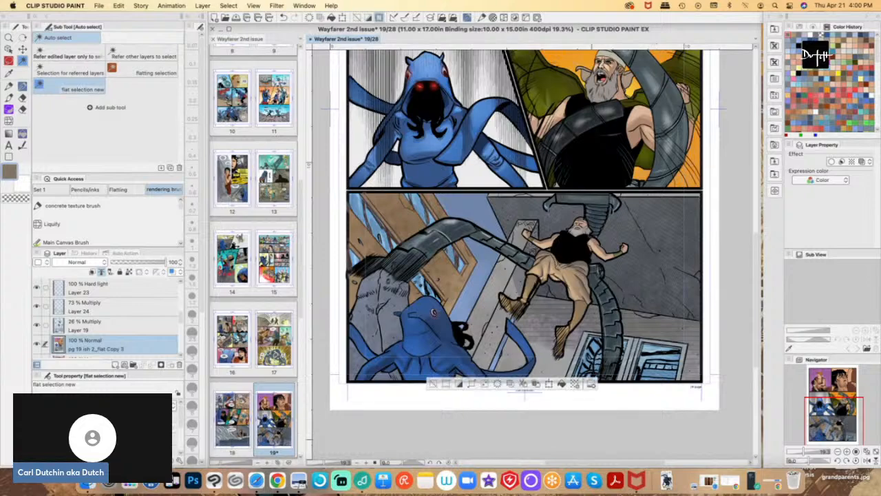
{"action": "left_click", "coordinate": [432, 384]}
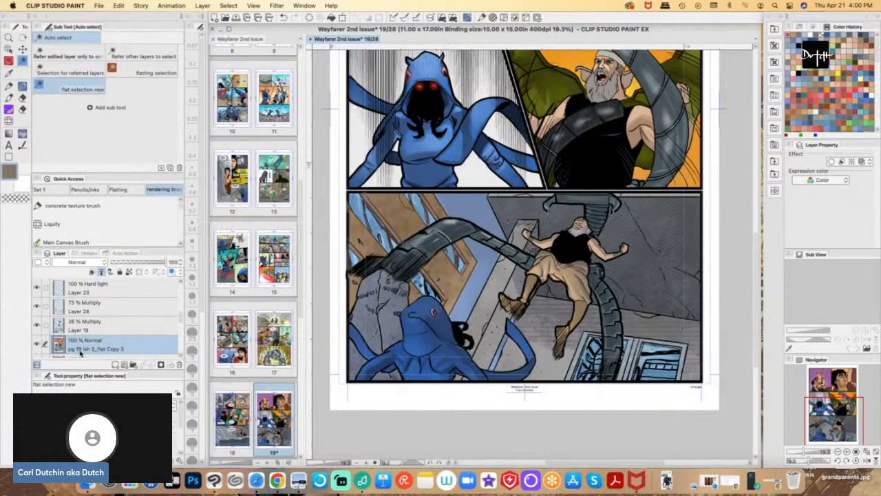
{"action": "left_click", "coordinate": [50, 53]}
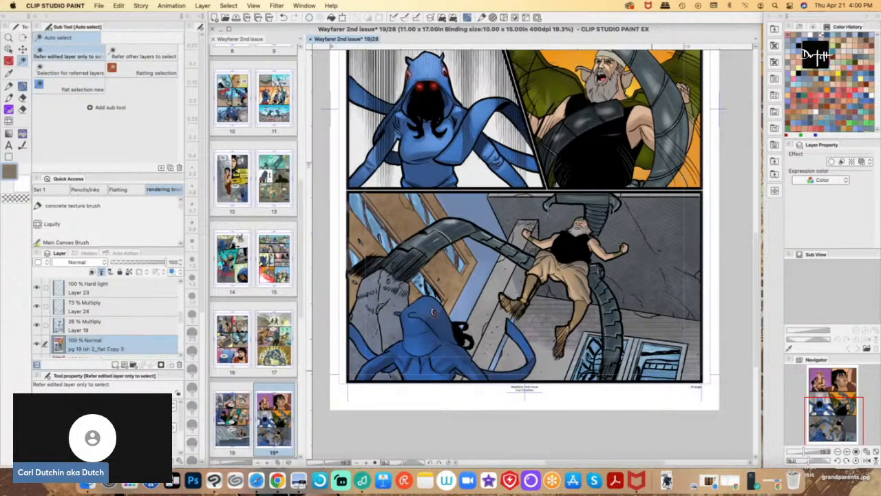
{"action": "left_click", "coordinate": [551, 382]}
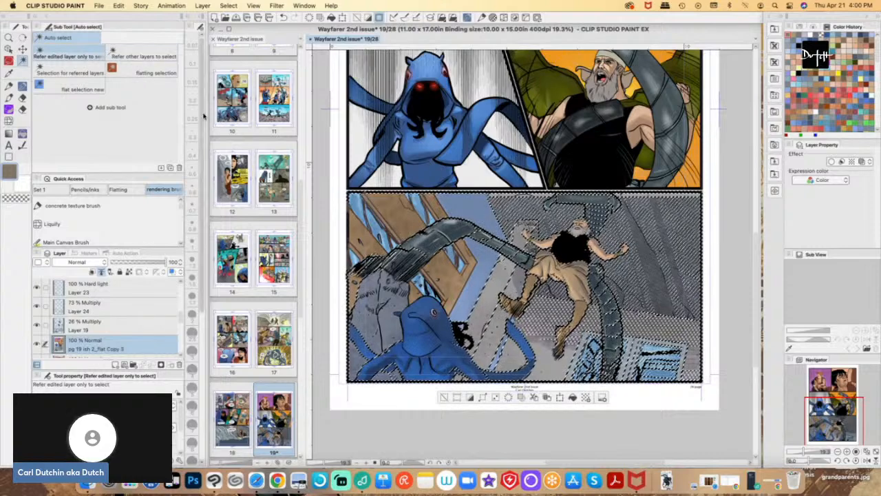
{"action": "left_click", "coordinate": [444, 398]}
{"action": "left_click", "coordinate": [141, 55]}
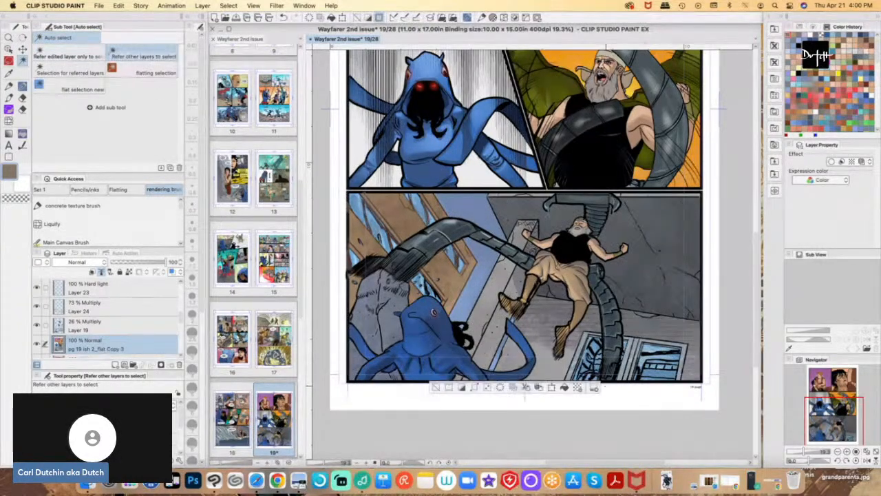
{"action": "left_click", "coordinate": [653, 375]}
{"action": "left_click", "coordinate": [434, 397]}
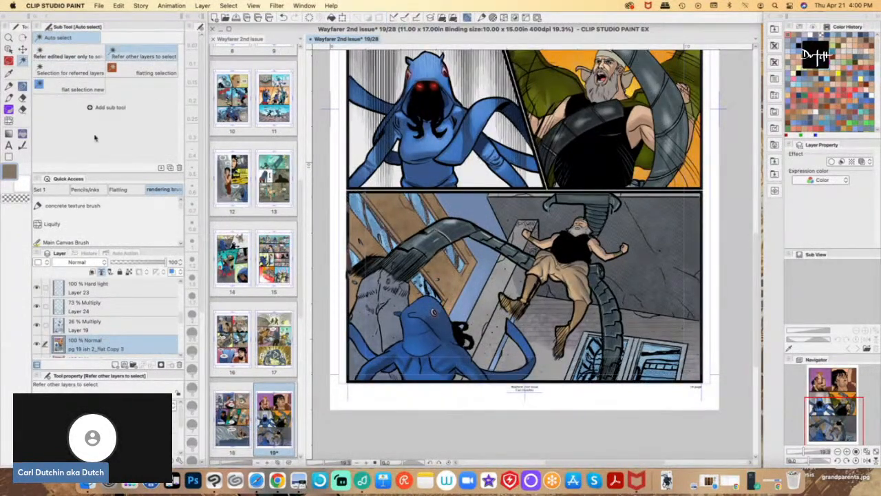
- Outline the two blue window panes beneath the man with the flat lasso as one combined selection
{"action": "left_click", "coordinate": [8, 60]}
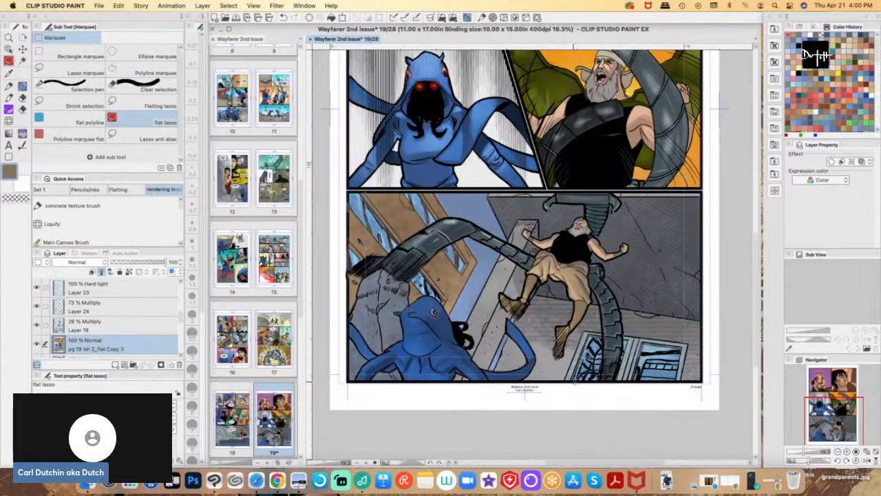
{"action": "left_click_drag", "start_coordinate": [602, 339], "coordinate": [625, 337]}
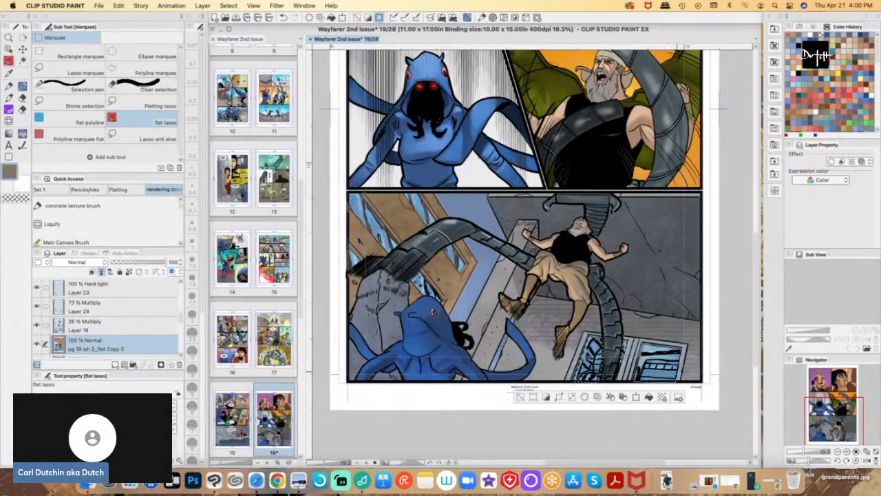
{"action": "left_click_drag", "start_coordinate": [652, 343], "coordinate": [645, 341]}
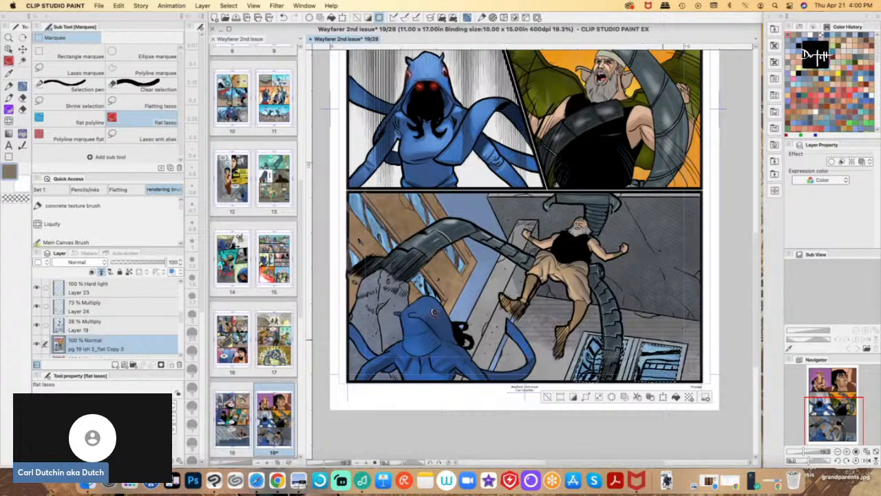
- Sample the window pane's blue, lighten it to a paler blue, and choose the Hi-Fi Default Soft Round Brush
{"action": "key", "text": "i"}
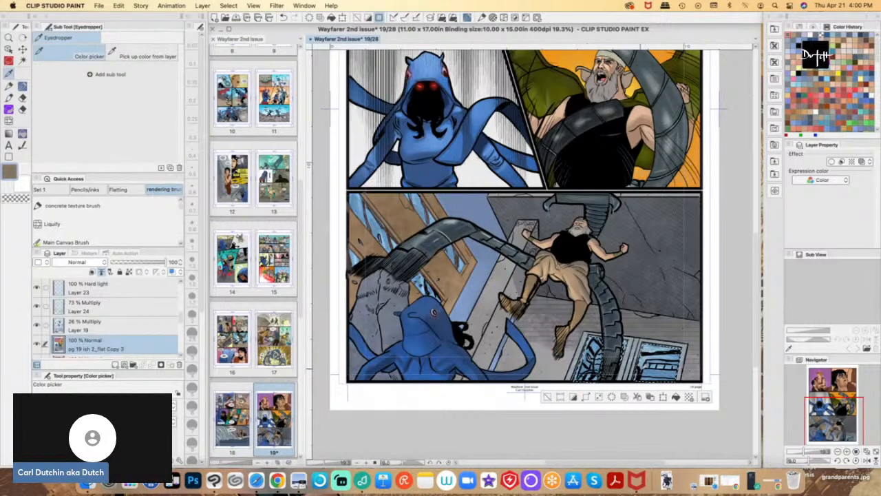
{"action": "left_click", "coordinate": [652, 372]}
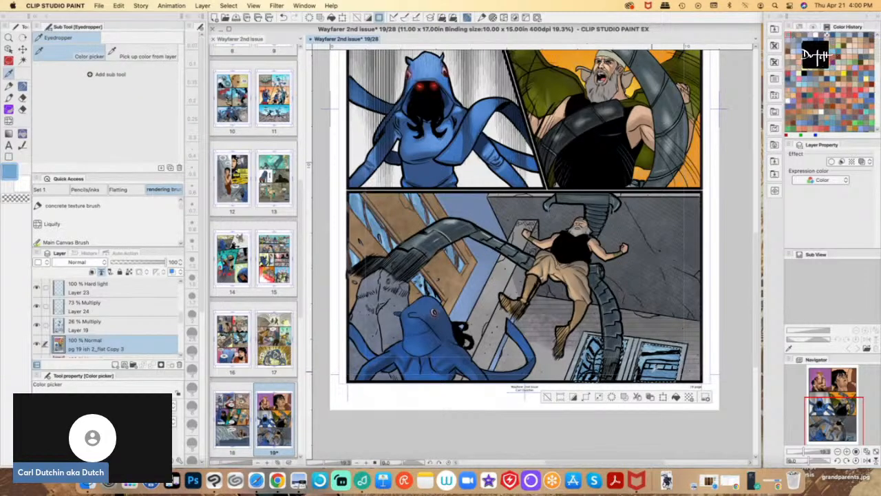
{"action": "double_click", "coordinate": [10, 175]}
{"action": "left_click", "coordinate": [252, 150]}
{"action": "left_click", "coordinate": [412, 94]}
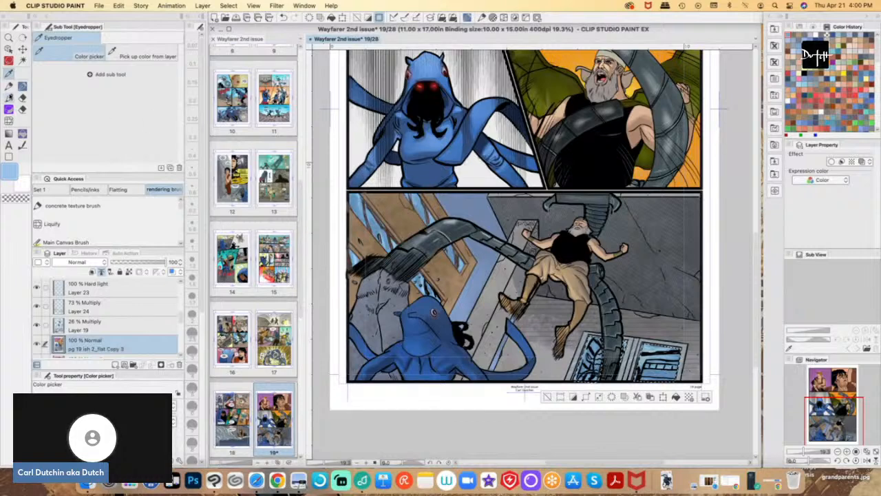
{"action": "left_click", "coordinate": [8, 97]}
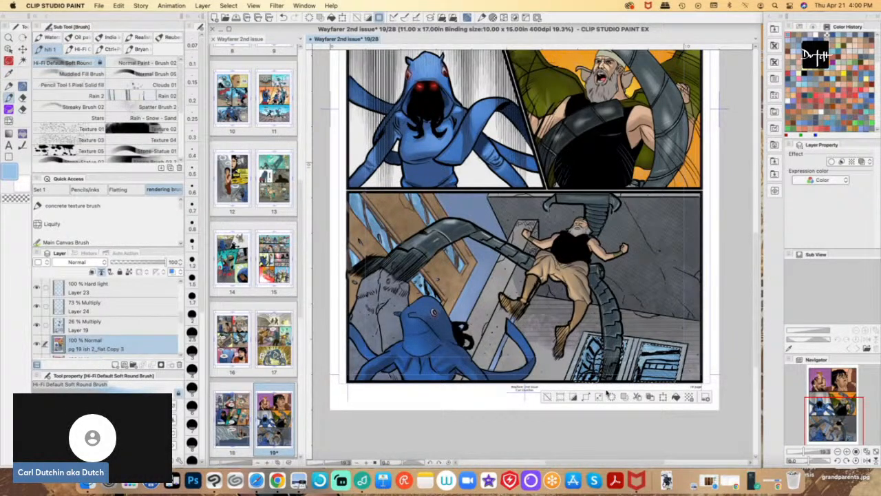
- Try a Textured Spray Eraser stroke on the selected window pane, revert it, and return to the Hi-Fi Default Soft Round Brush
{"action": "key", "text": "b"}
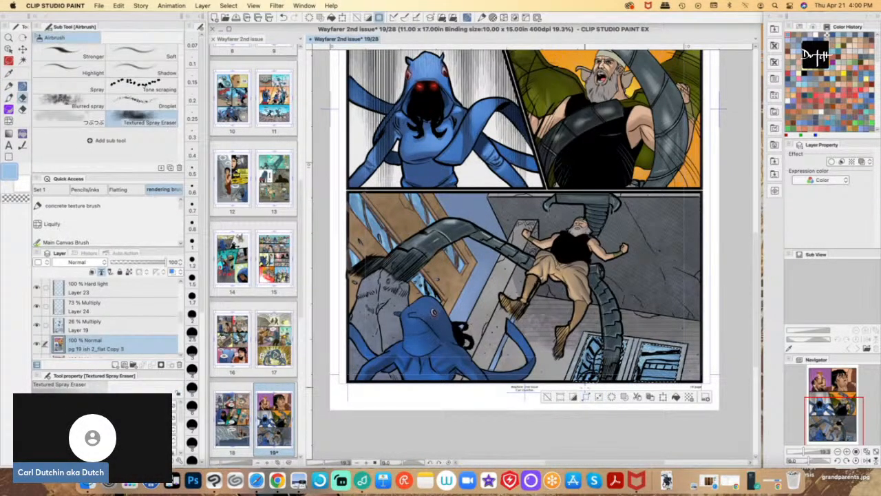
{"action": "left_click_drag", "start_coordinate": [585, 382], "coordinate": [583, 379]}
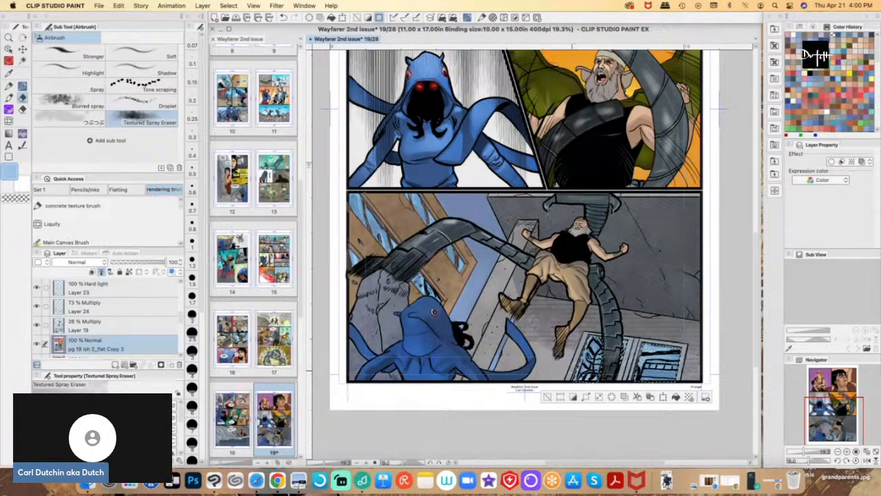
{"action": "left_click", "coordinate": [86, 253]}
{"action": "left_click", "coordinate": [60, 329]}
{"action": "left_click", "coordinate": [59, 253]}
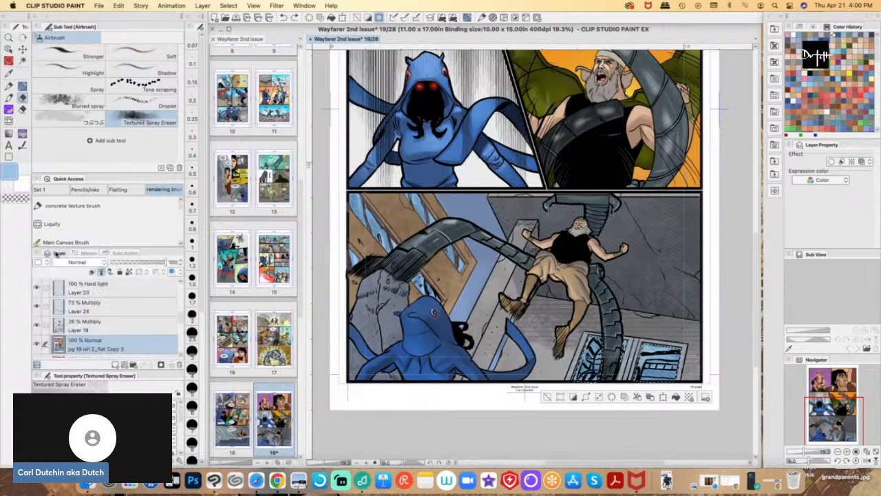
{"action": "left_click", "coordinate": [9, 99]}
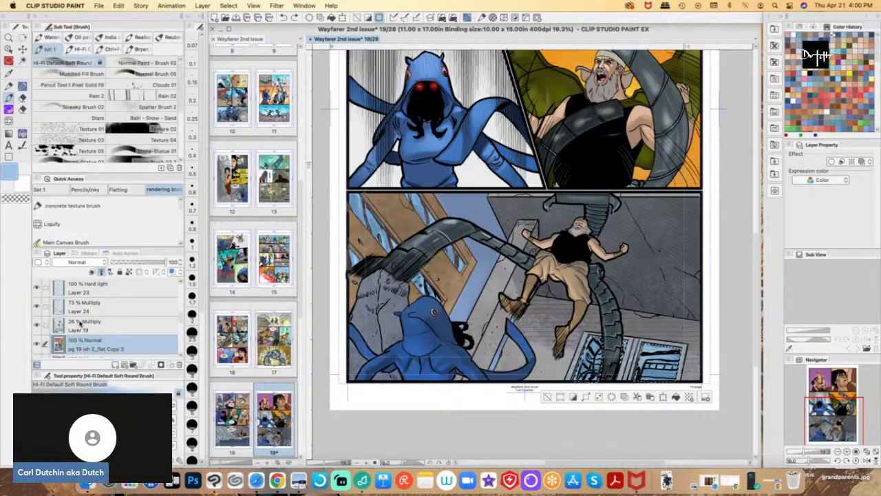
- Make the colour holds layer active and set the drawing colour to a very pale blue
{"action": "left_click", "coordinate": [83, 293]}
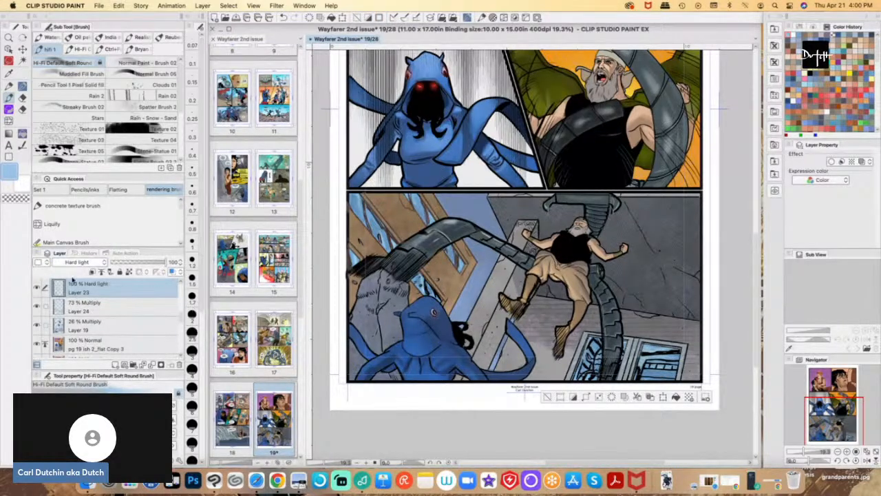
{"action": "left_click_drag", "start_coordinate": [181, 319], "coordinate": [181, 313]}
{"action": "left_click", "coordinate": [167, 314]}
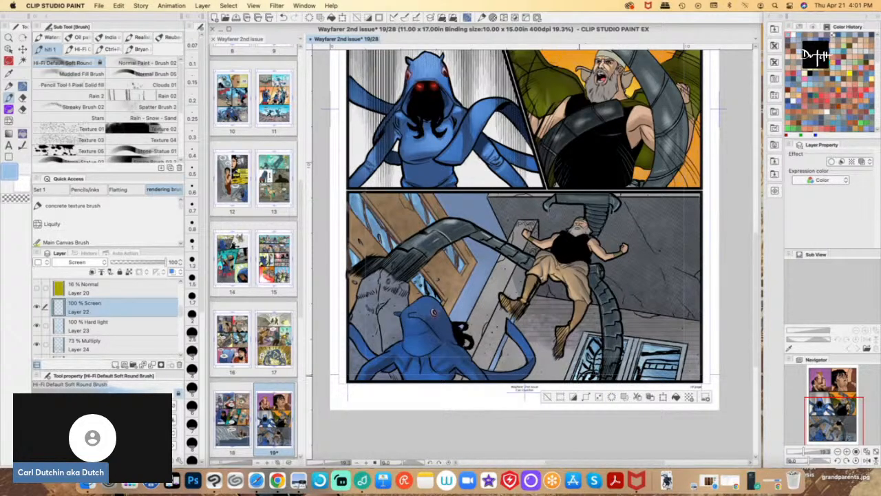
{"action": "double_click", "coordinate": [11, 173]}
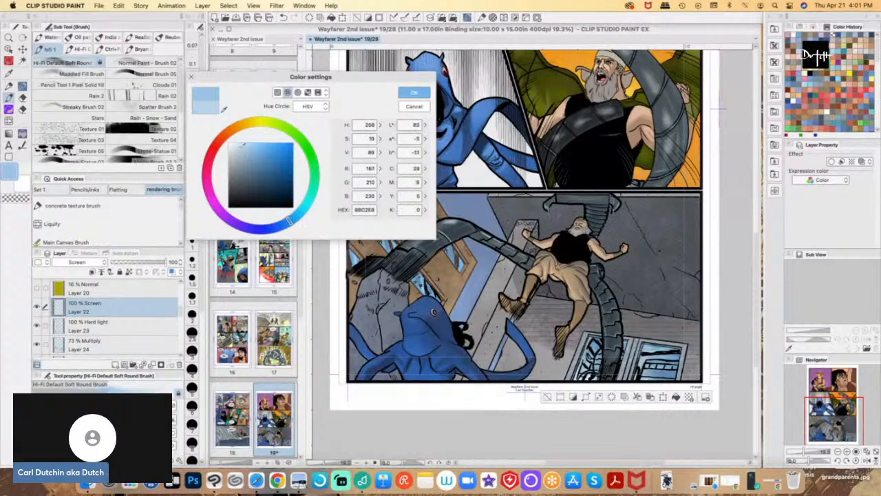
{"action": "left_click", "coordinate": [414, 92]}
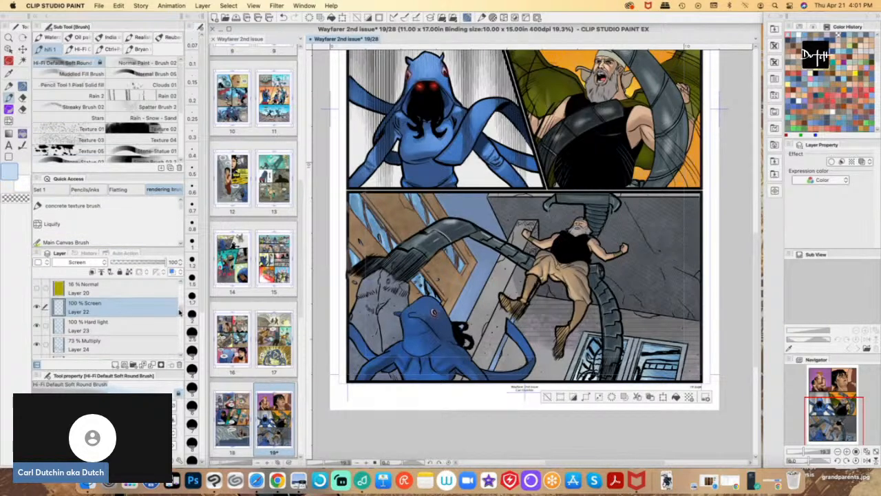
{"action": "scroll", "coordinate": [179, 311], "scroll_direction": "up", "scroll_amount": 2}
{"action": "left_click", "coordinate": [103, 293]}
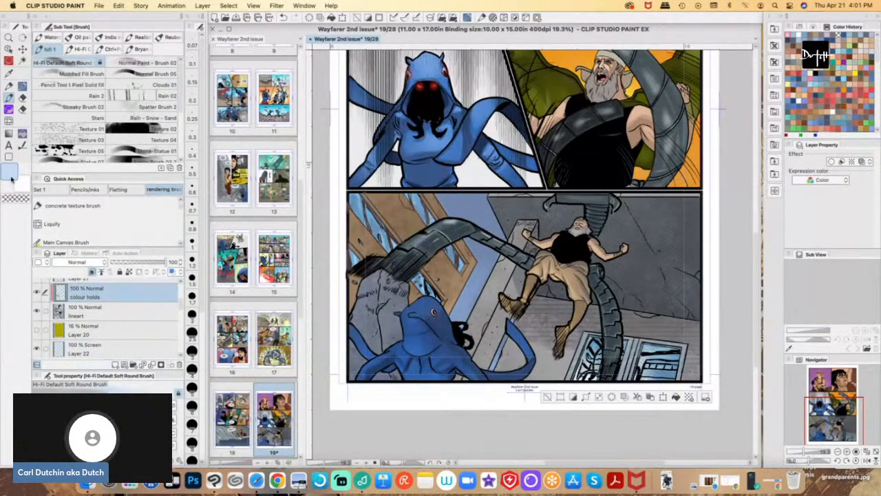
{"action": "left_click", "coordinate": [10, 173]}
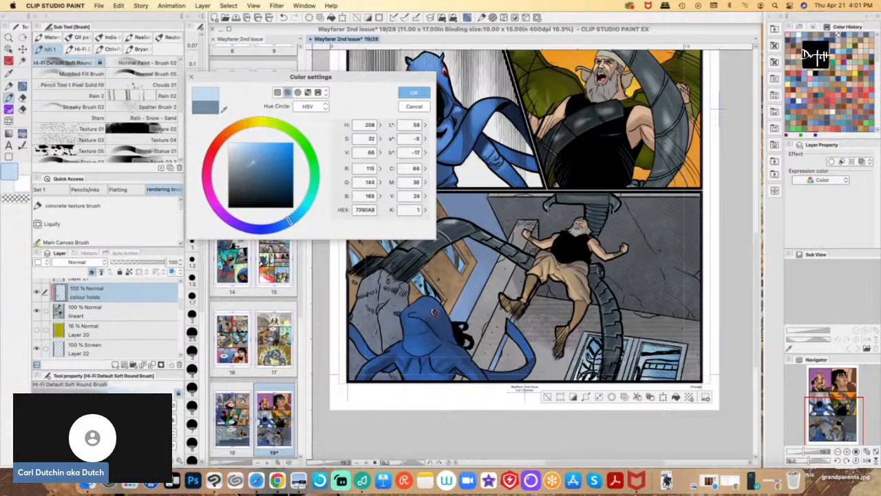
{"action": "mouse_move", "coordinate": [249, 165]}
{"action": "left_mouse_down"}
{"action": "mouse_move", "coordinate": [236, 164]}
{"action": "mouse_move", "coordinate": [251, 148]}
{"action": "left_mouse_up"}
{"action": "left_click", "coordinate": [413, 92]}
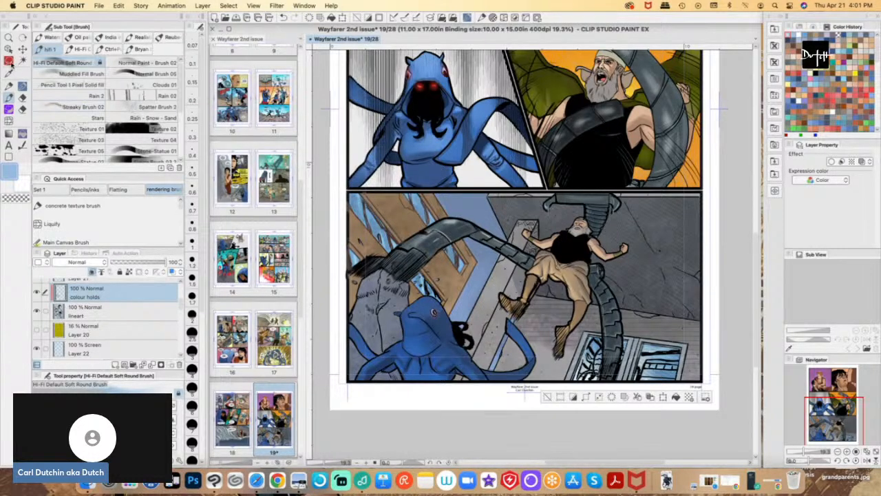
- Check the window pane selection by switching Quick Mask on and off with the colour holds layer active
{"action": "left_click", "coordinate": [537, 17]}
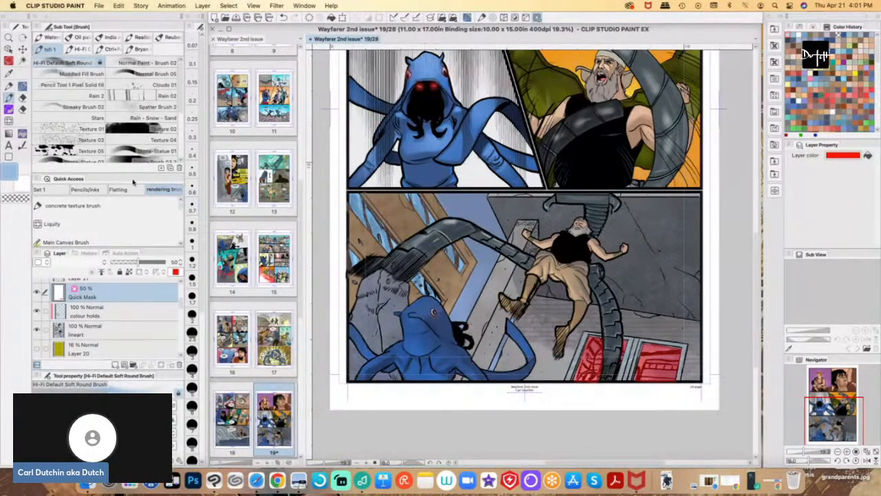
{"action": "left_click", "coordinate": [81, 313]}
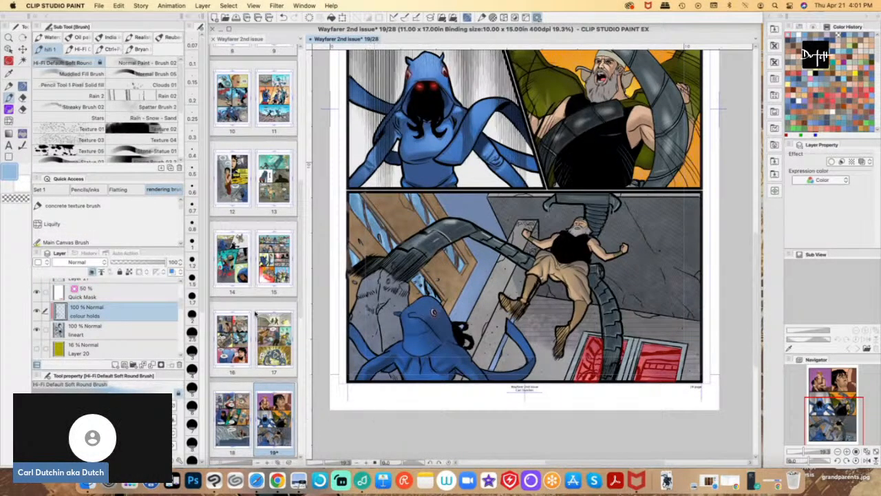
{"action": "left_click", "coordinate": [536, 17]}
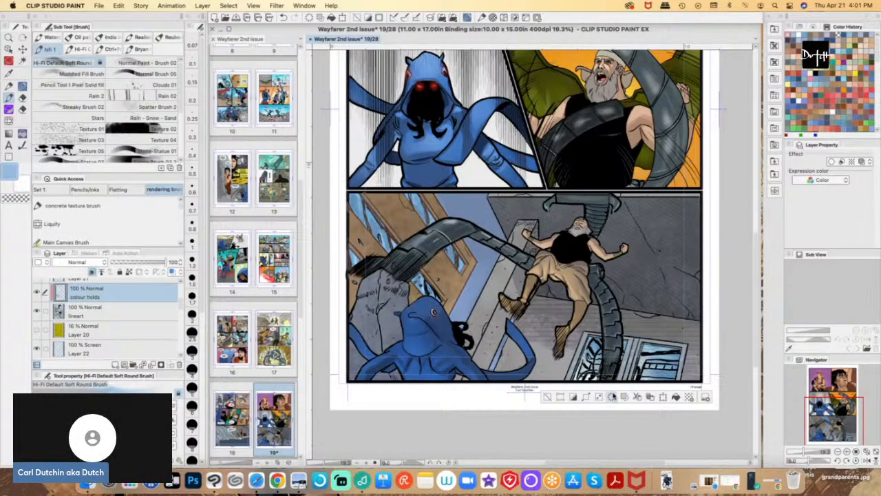
- Recolour the line art inside both window panes pale blue, reworking it with progressively darker blues, including #436380
{"action": "left_click", "coordinate": [663, 398]}
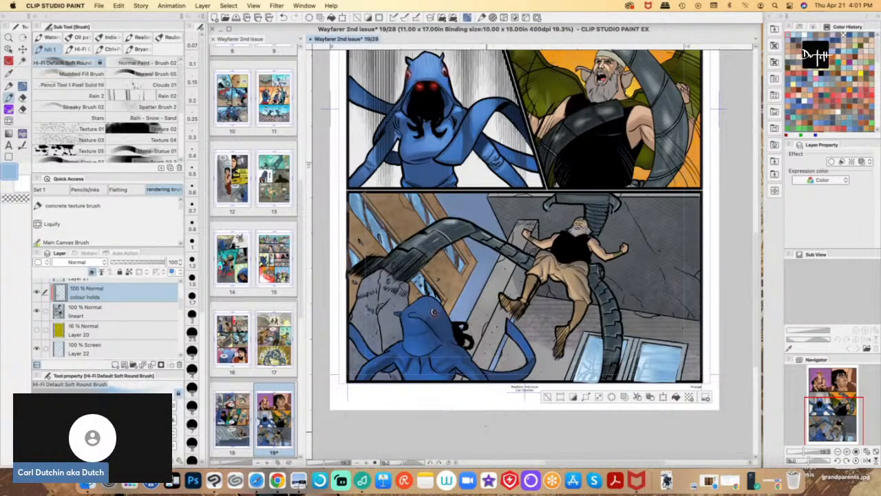
{"action": "double_click", "coordinate": [14, 173]}
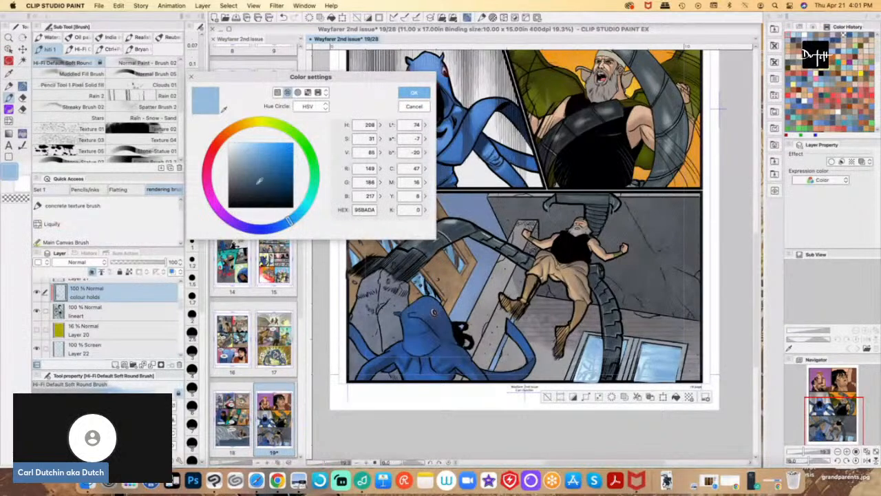
{"action": "left_click", "coordinate": [254, 167]}
{"action": "left_click", "coordinate": [413, 93]}
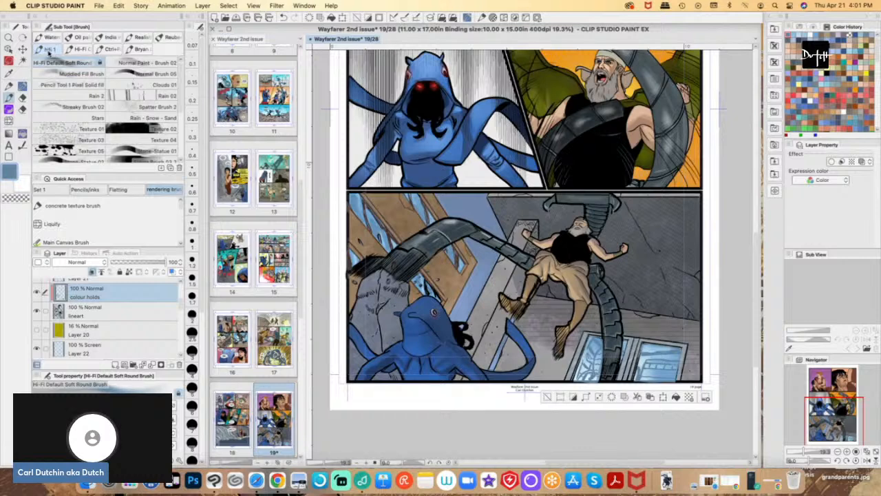
{"action": "double_click", "coordinate": [10, 172]}
{"action": "left_click", "coordinate": [406, 108]}
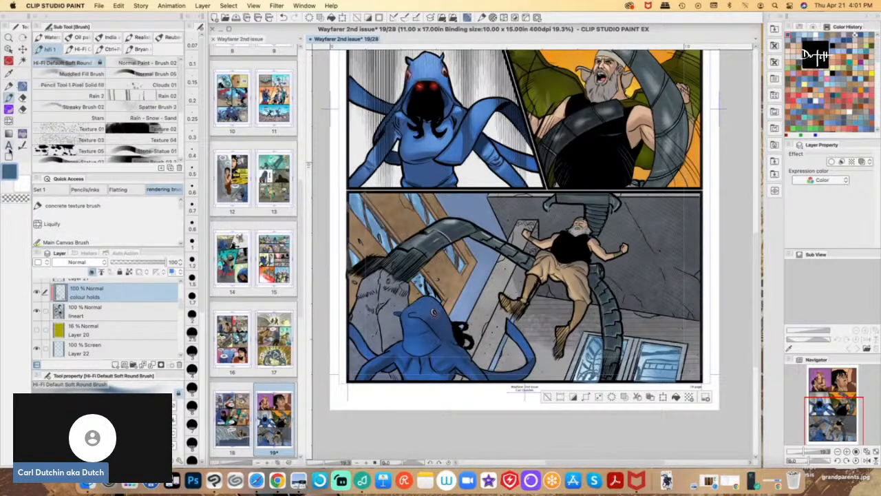
{"action": "double_click", "coordinate": [11, 171]}
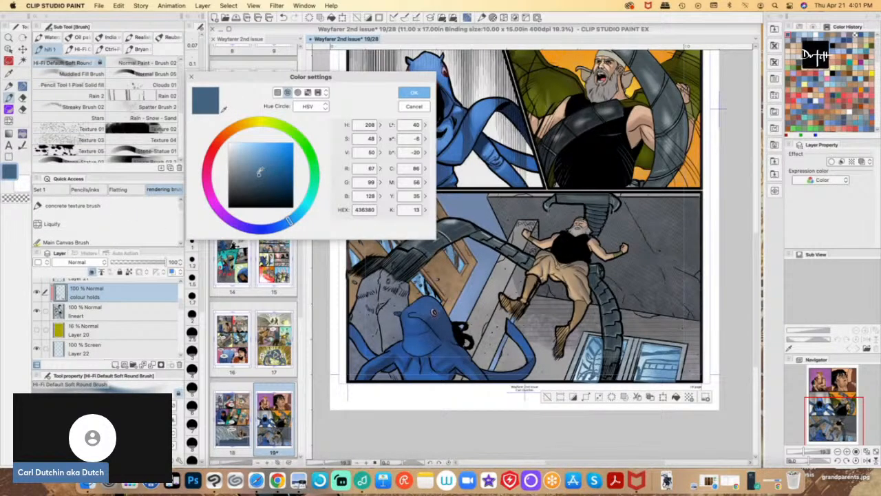
{"action": "left_click", "coordinate": [262, 177]}
{"action": "left_click", "coordinate": [414, 92]}
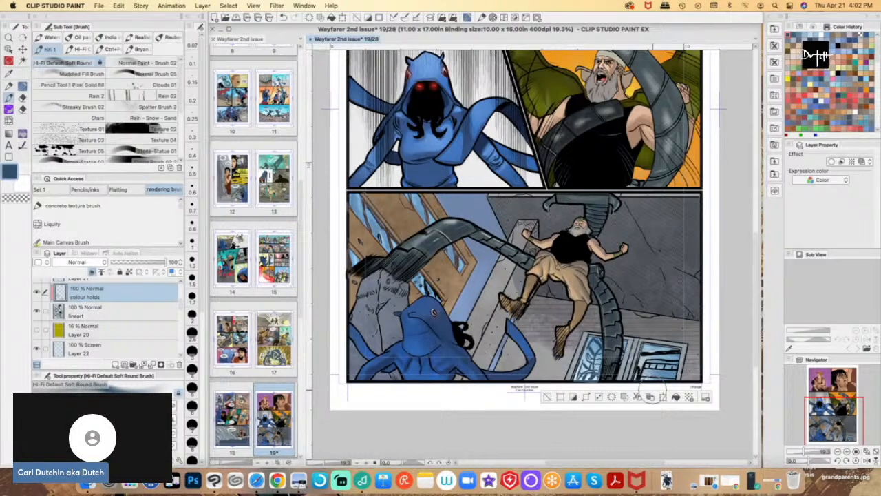
- Switch through Layer 22 and Layer 23, return to the colour holds layer, and clear the window pane selection
{"action": "scroll", "coordinate": [141, 348], "scroll_direction": "down", "scroll_amount": 1}
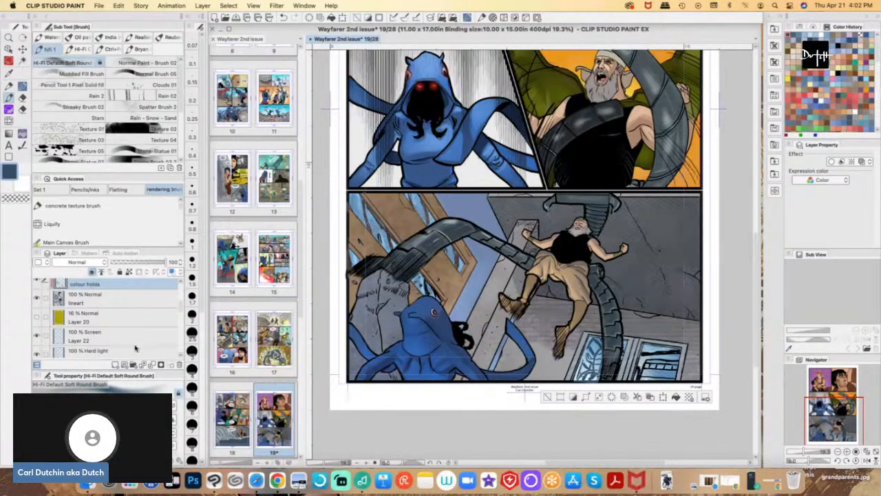
{"action": "left_click", "coordinate": [129, 336]}
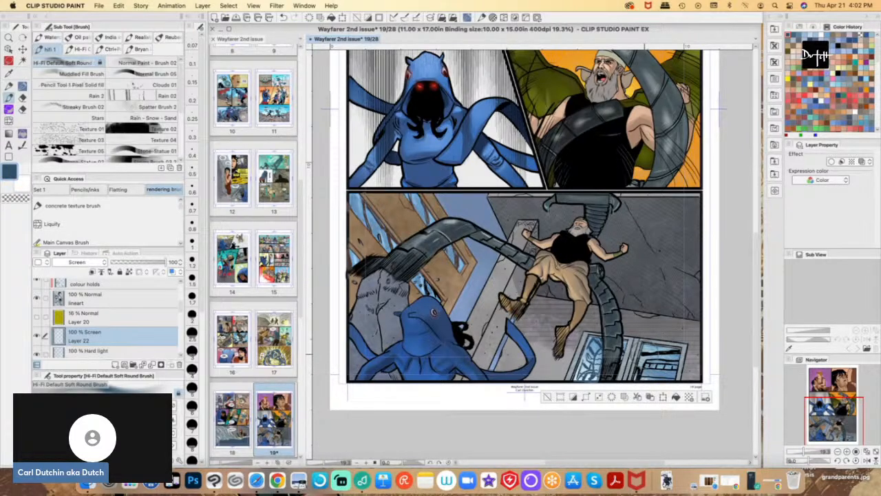
{"action": "left_click", "coordinate": [133, 351]}
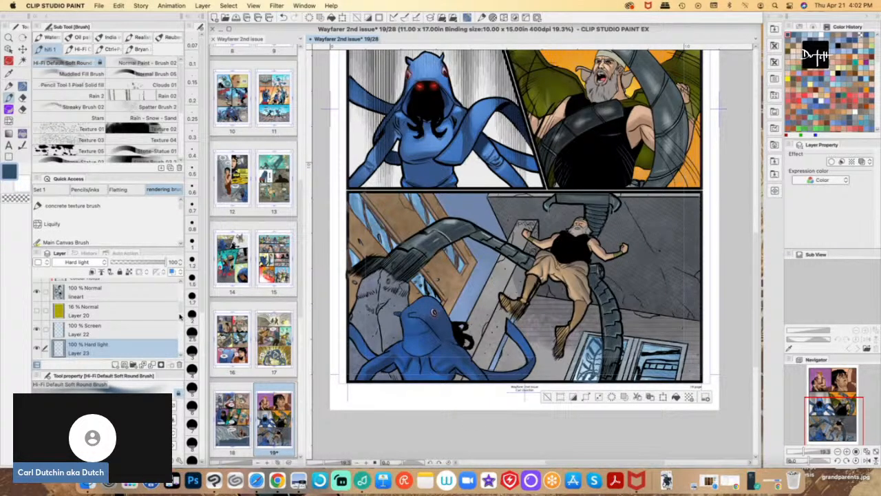
{"action": "left_click", "coordinate": [143, 296]}
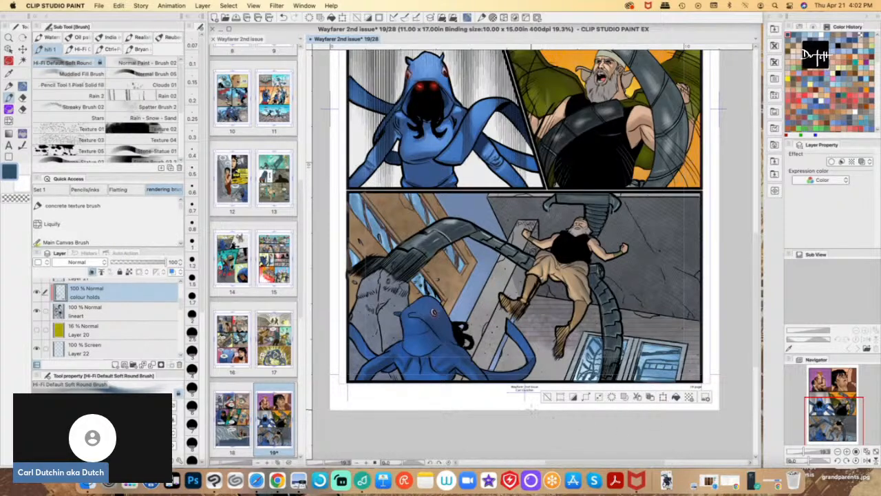
{"action": "key", "text": "super+d"}
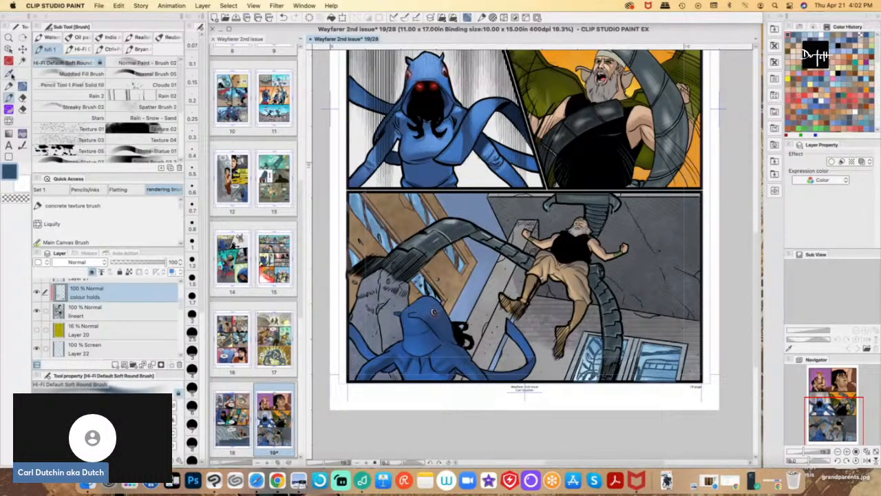
- Outline the crack and speckle marks on the upper part of the slanted grey pillar with the flat lasso
{"action": "left_click", "coordinate": [9, 60]}
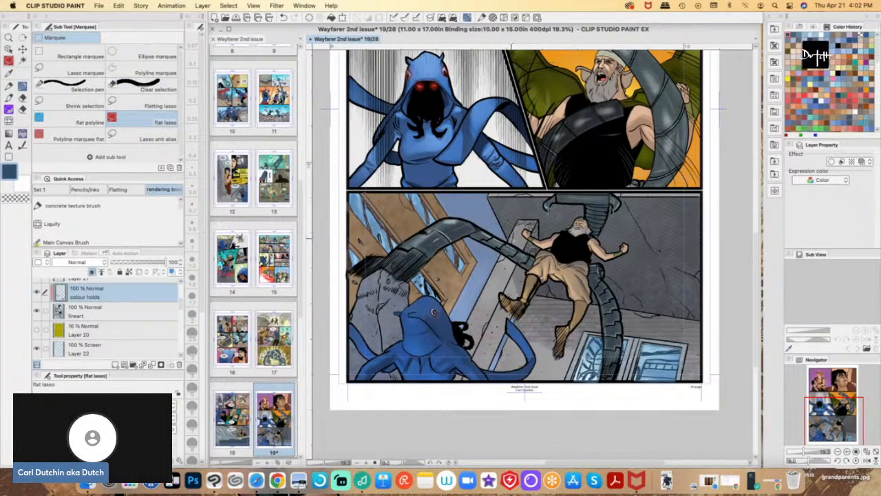
{"action": "left_click_drag", "start_coordinate": [513, 244], "coordinate": [509, 238]}
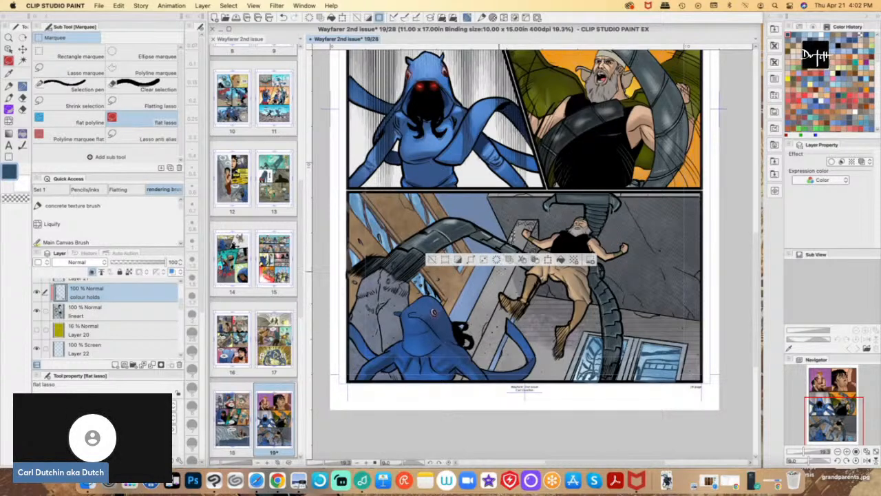
{"action": "left_click_drag", "start_coordinate": [505, 258], "coordinate": [500, 256]}
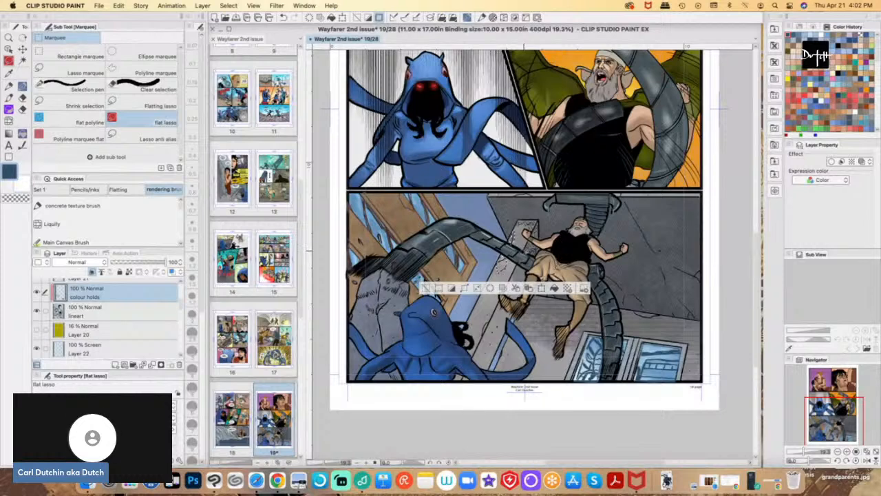
{"action": "left_click_drag", "start_coordinate": [536, 246], "coordinate": [532, 251]}
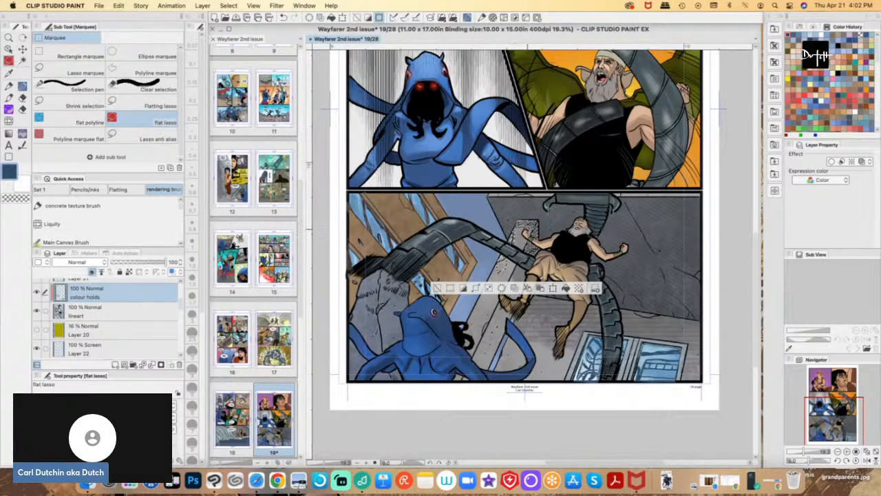
- Recolour the selected pillar marks with a dark blue-grey, #3E414F, derived from the pillar's sampled grey, and clear the selection
{"action": "key", "text": "i"}
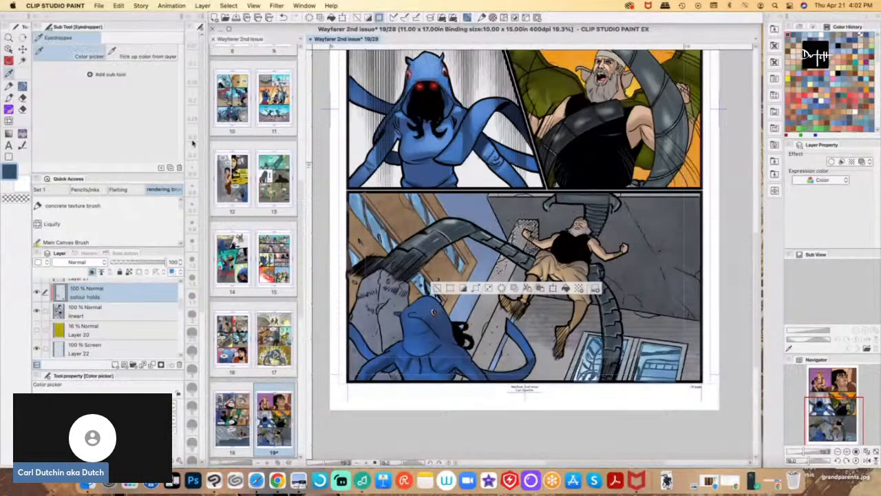
{"action": "left_click", "coordinate": [493, 300]}
{"action": "double_click", "coordinate": [9, 176]}
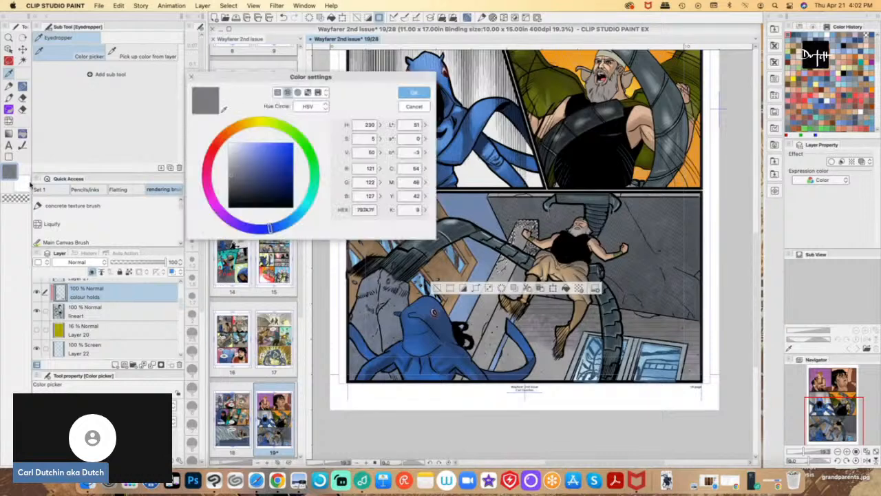
{"action": "left_click", "coordinate": [245, 178]}
{"action": "left_click", "coordinate": [414, 93]}
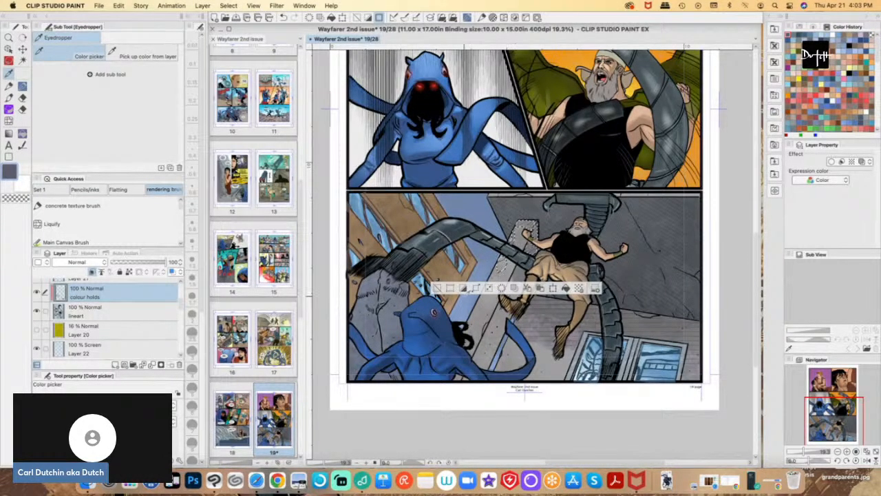
{"action": "double_click", "coordinate": [10, 173]}
{"action": "left_click", "coordinate": [245, 186]}
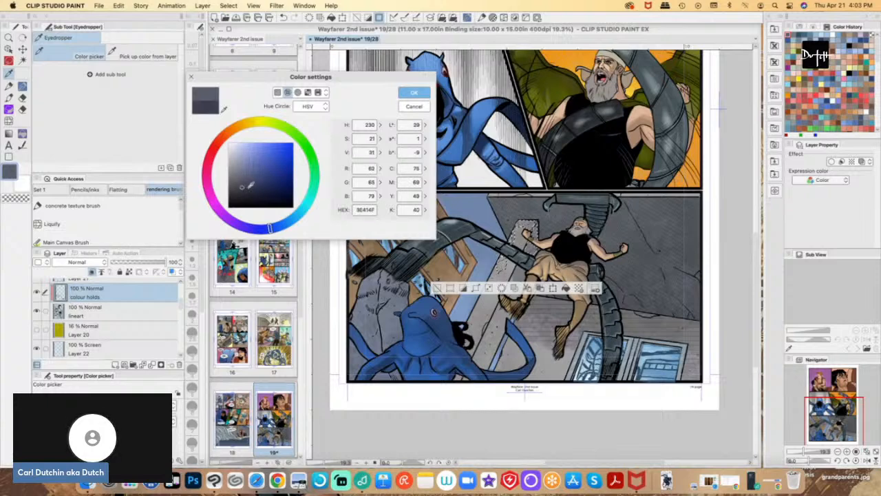
{"action": "left_click", "coordinate": [416, 94]}
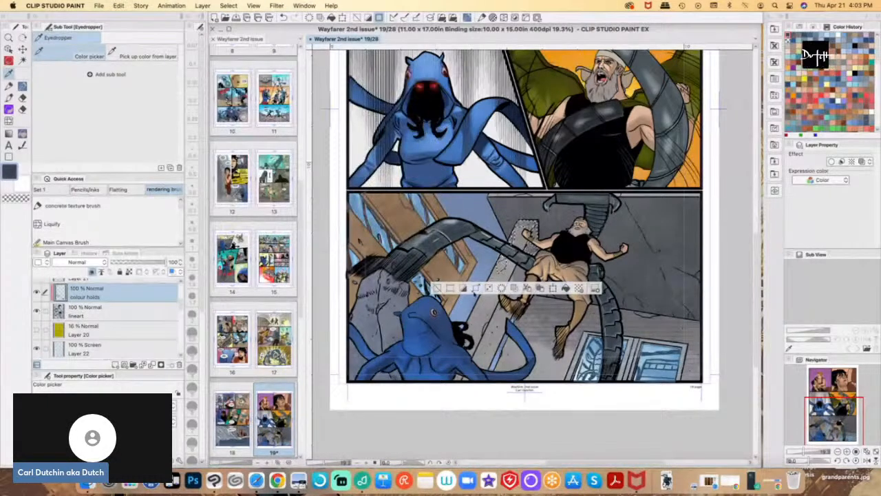
{"action": "left_click", "coordinate": [437, 288]}
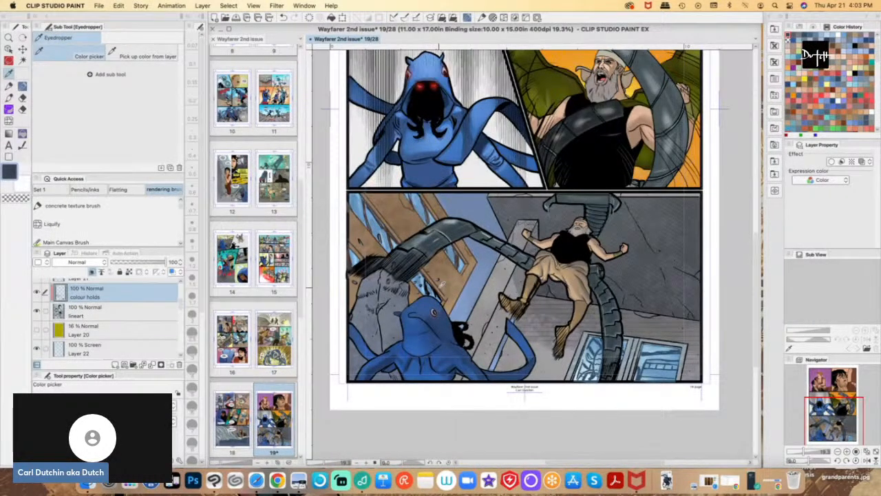
- Lasso the marks on the pillar's lower part and the lines on the grey rock, filling each selection with the dark blue-grey
{"action": "left_click", "coordinate": [7, 60]}
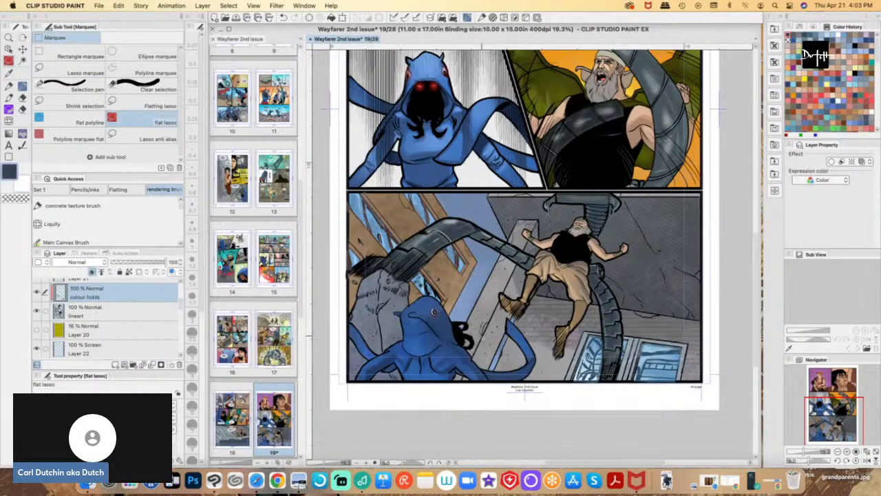
{"action": "left_click_drag", "start_coordinate": [488, 324], "coordinate": [484, 332]}
{"action": "left_click", "coordinate": [528, 351]}
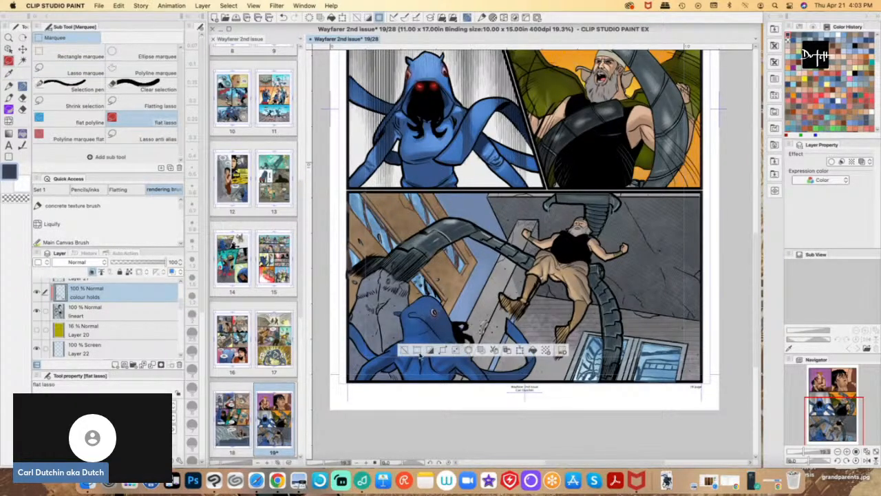
{"action": "left_click", "coordinate": [408, 350]}
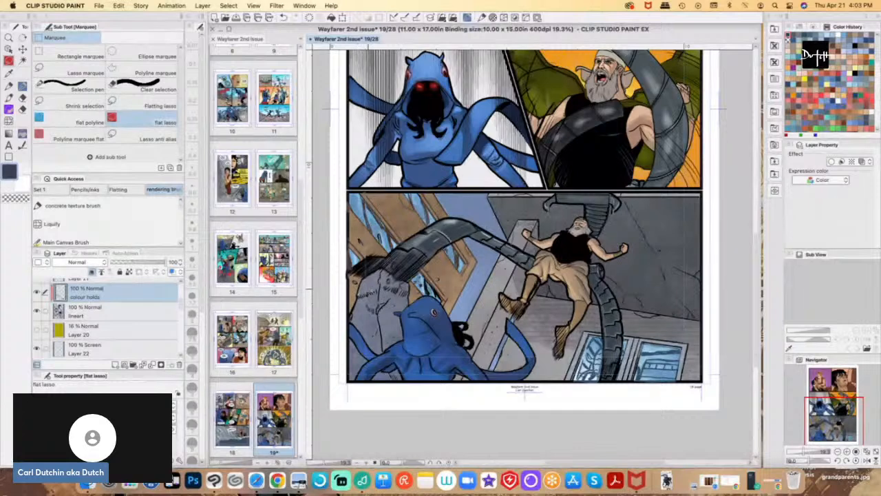
{"action": "mouse_move", "coordinate": [380, 305]}
{"action": "left_mouse_down"}
{"action": "mouse_move", "coordinate": [371, 317]}
{"action": "mouse_move", "coordinate": [359, 303]}
{"action": "left_mouse_up"}
{"action": "left_click", "coordinate": [448, 330]}
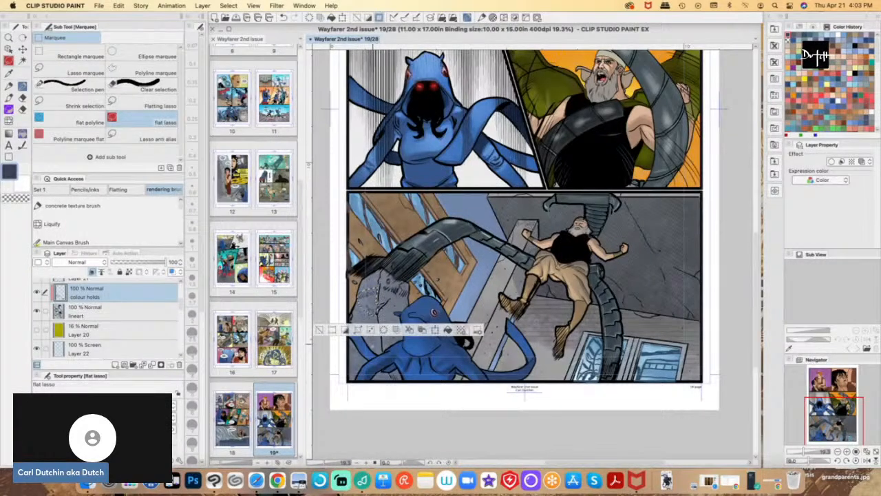
- Lasso the shading marks near the top of the grey rock, fill them with the dark blue-grey, and clear the selection
{"action": "left_click", "coordinate": [319, 330]}
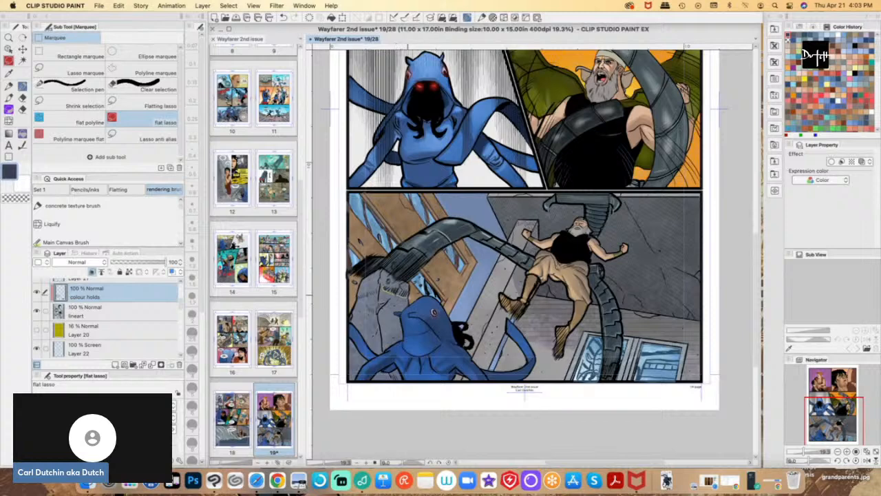
{"action": "left_click_drag", "start_coordinate": [404, 283], "coordinate": [389, 283]}
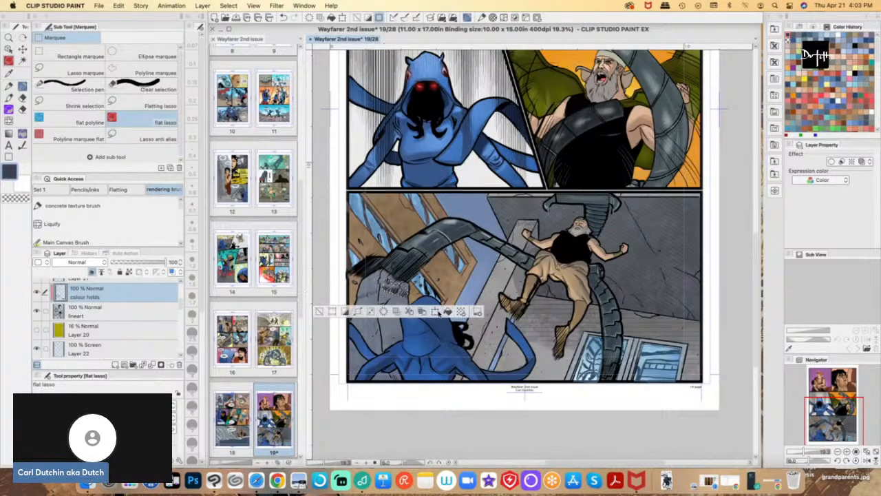
{"action": "left_click", "coordinate": [447, 312]}
{"action": "left_click", "coordinate": [320, 311]}
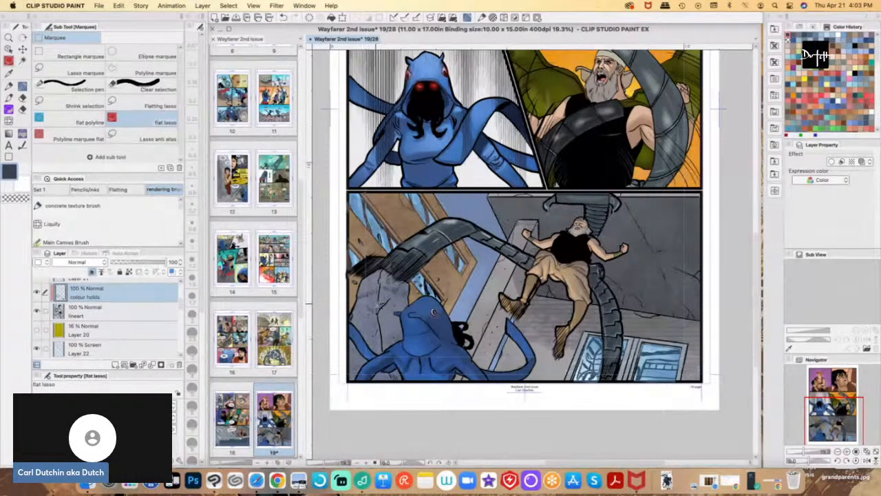
- Lasso the cracks on the rock's middle and lower areas and beside the blue creature, filling each with the dark blue-grey before deselecting
{"action": "left_click_drag", "start_coordinate": [391, 301], "coordinate": [356, 315]}
{"action": "left_click", "coordinate": [448, 331]}
{"action": "left_click", "coordinate": [320, 331]}
{"action": "left_click", "coordinate": [447, 336]}
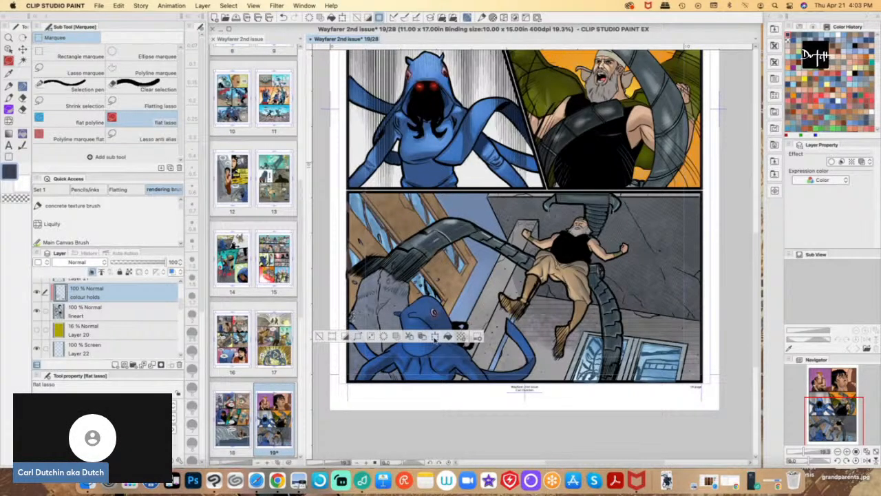
{"action": "left_click_drag", "start_coordinate": [389, 373], "coordinate": [394, 376]}
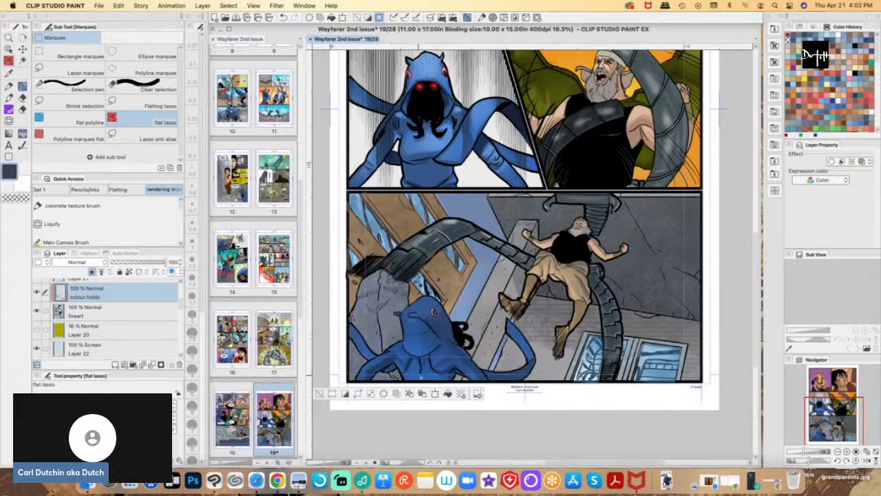
{"action": "left_click", "coordinate": [448, 394]}
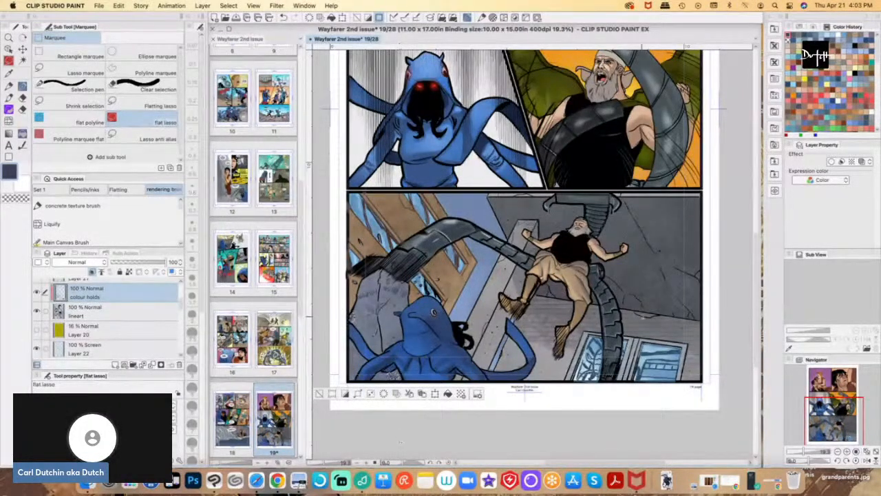
{"action": "key", "text": "super+d"}
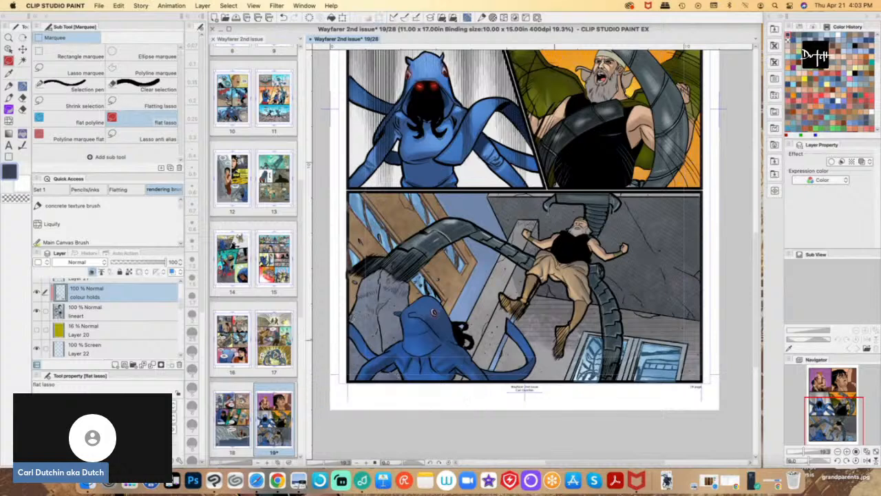
- Try filling a lassoed crack along the lower edge of the large grey wall with the dark blue-grey, then undo the fill
{"action": "left_click_drag", "start_coordinate": [658, 321], "coordinate": [632, 313]}
{"action": "left_click", "coordinate": [693, 336]}
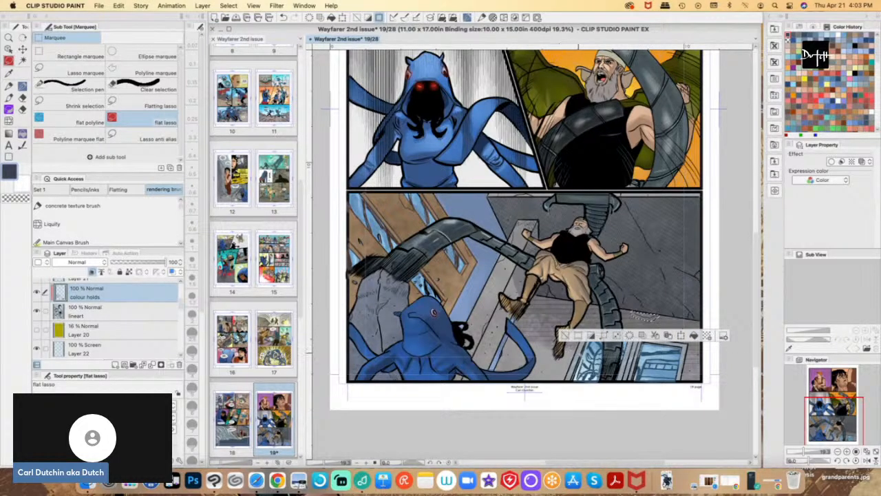
{"action": "key", "text": "super+z"}
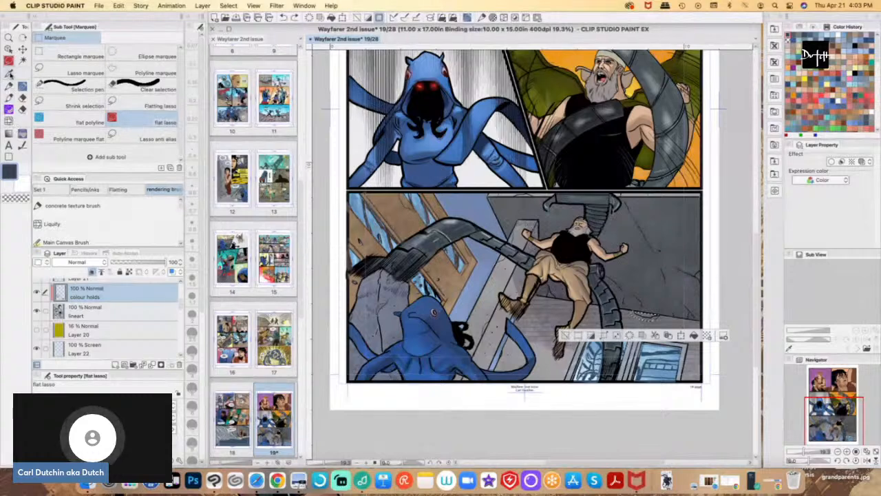
- Sample the wall's grey beside the crack and darken it to hue 270, saturation 2, value 28
{"action": "left_click", "coordinate": [9, 73]}
{"action": "left_click", "coordinate": [641, 309]}
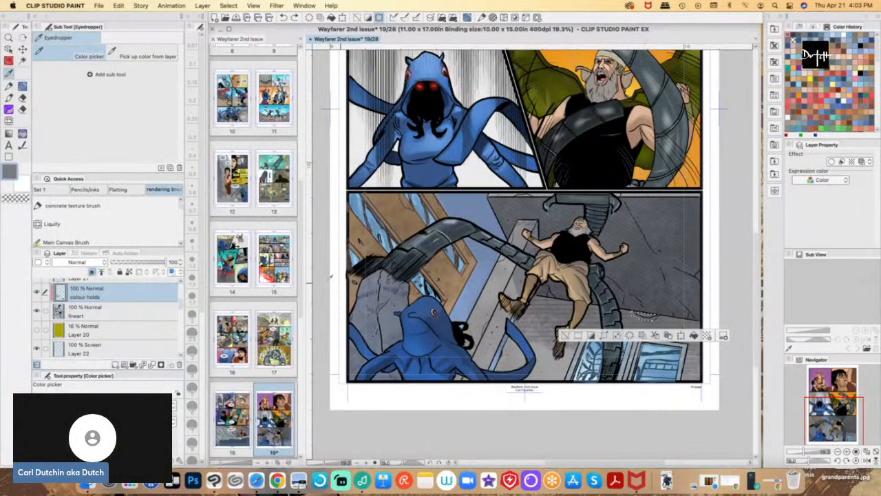
{"action": "left_click", "coordinate": [11, 173]}
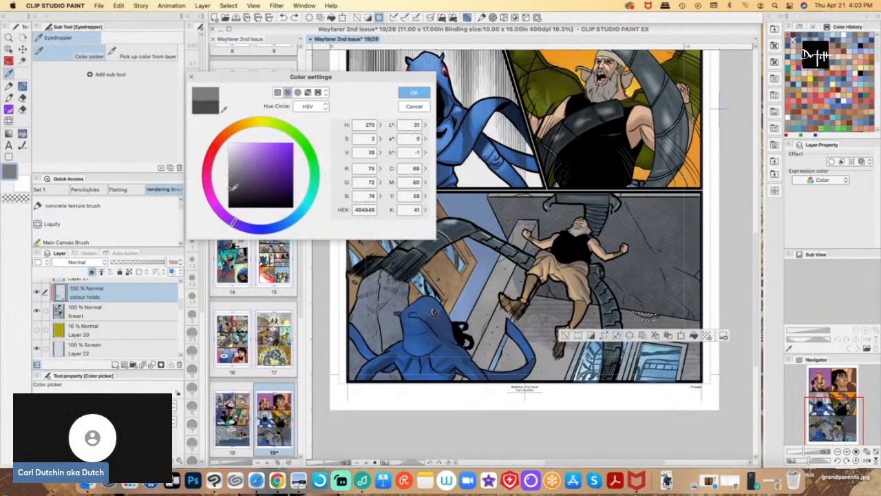
{"action": "left_click", "coordinate": [413, 92]}
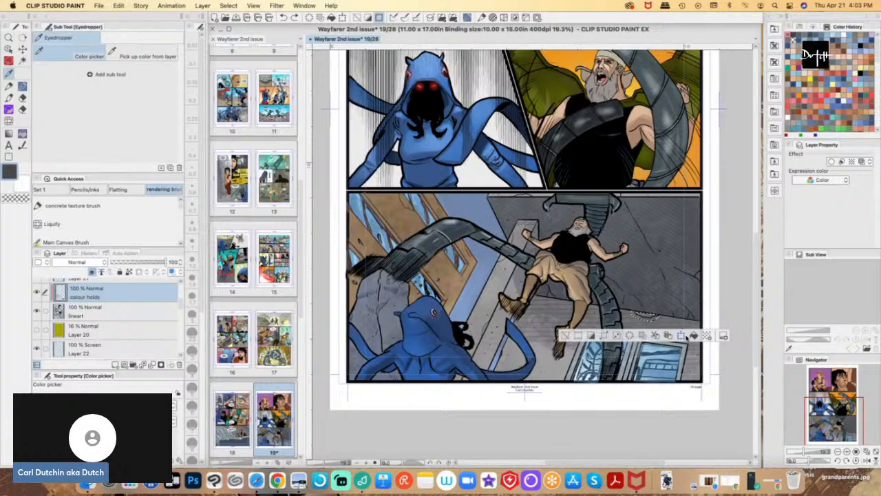
- Deselect the wall crack, undo the last two actions, and clear the restored lasso selection
{"action": "left_click", "coordinate": [563, 336]}
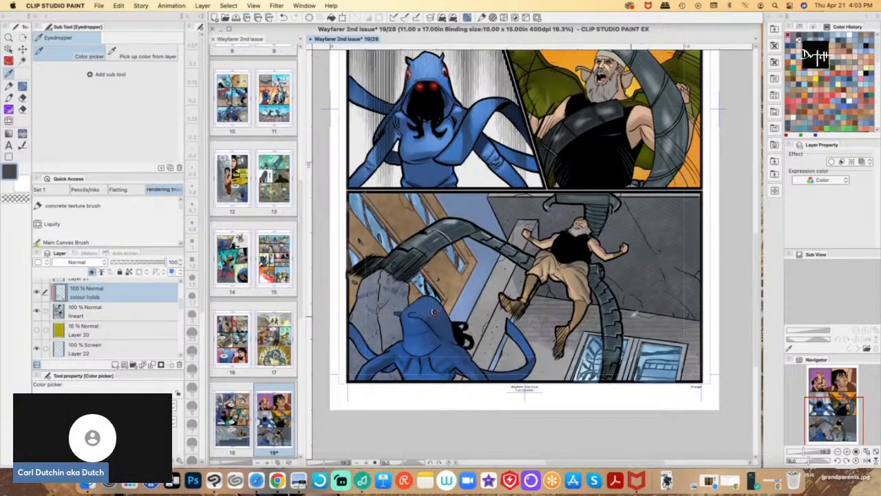
{"action": "key", "text": "super+z"}
{"action": "key", "text": "super+z"}
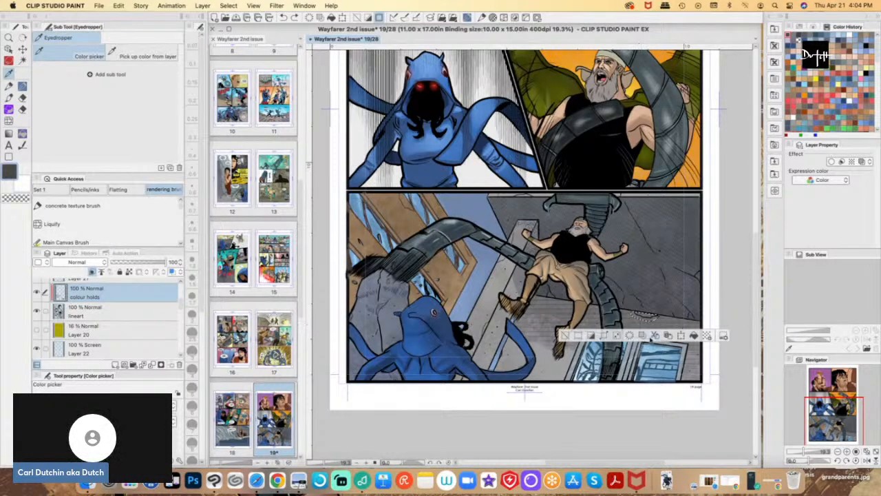
{"action": "left_click", "coordinate": [566, 336]}
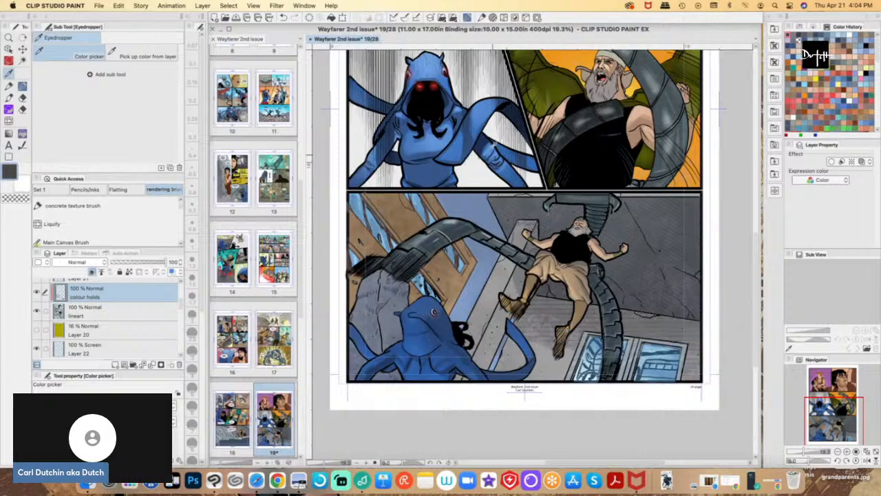
- Paint a Quick Mask over the jagged crack along the wall's lower edge with the Rough pencil
{"action": "left_click", "coordinate": [536, 17]}
{"action": "left_click_drag", "start_coordinate": [567, 465], "coordinate": [614, 467]}
{"action": "left_click", "coordinate": [847, 452]}
{"action": "left_click", "coordinate": [847, 452]}
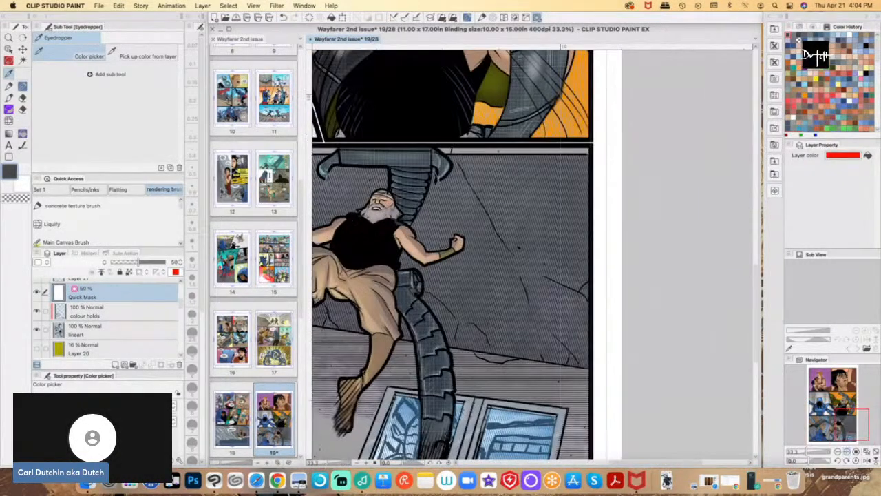
{"action": "left_click", "coordinate": [9, 87]}
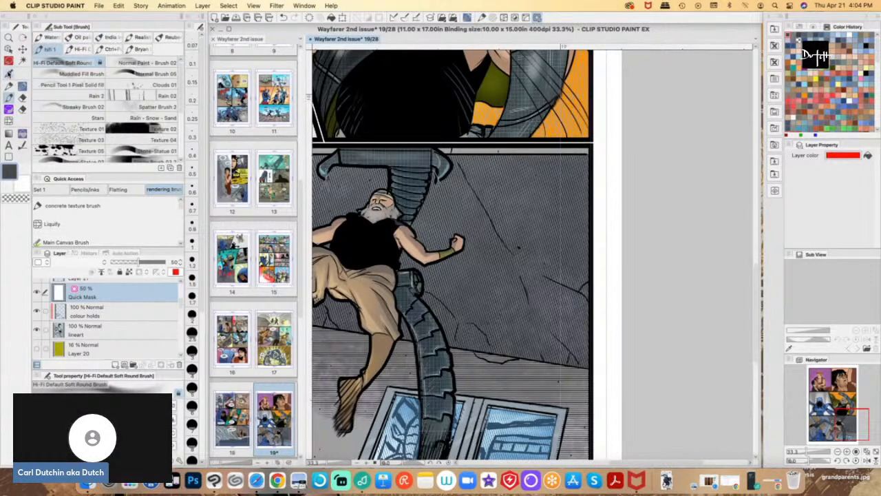
{"action": "left_click", "coordinate": [10, 85]}
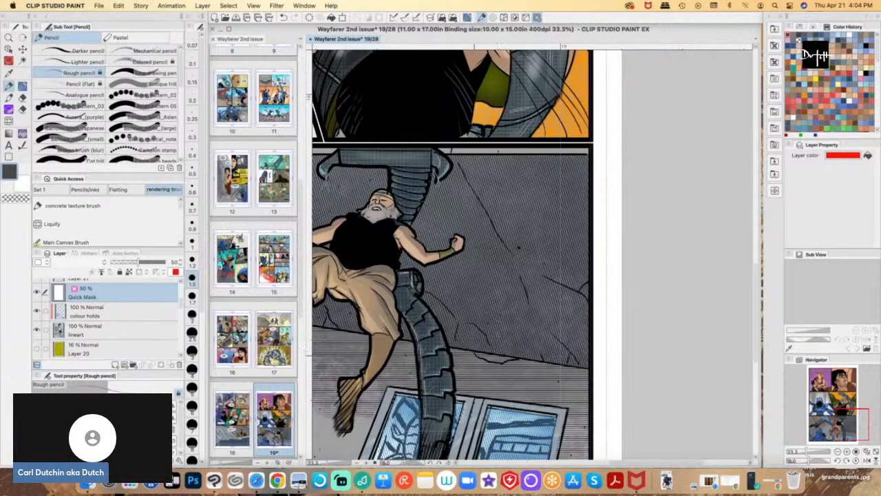
{"action": "left_click_drag", "start_coordinate": [473, 353], "coordinate": [488, 361]}
- Convert the Quick Mask to a selection, fill the crack with the dark grey on the colour holds layer, and deselect
{"action": "left_click", "coordinate": [537, 18]}
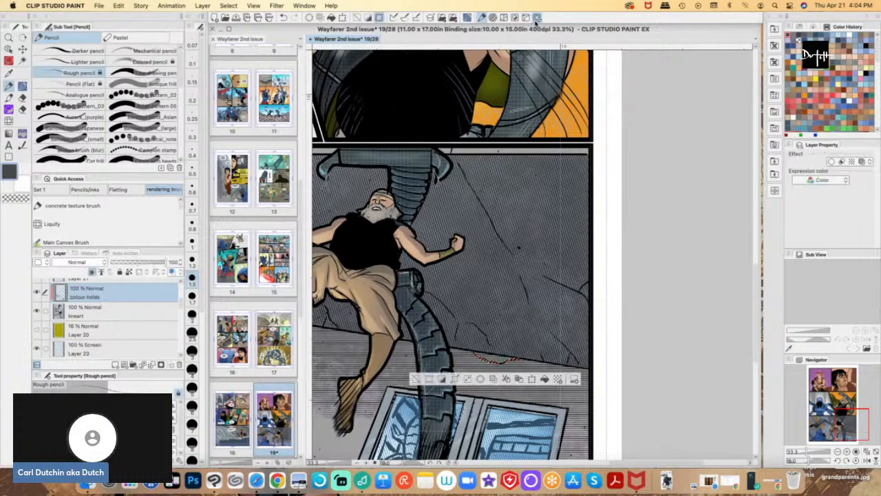
{"action": "left_click", "coordinate": [545, 379]}
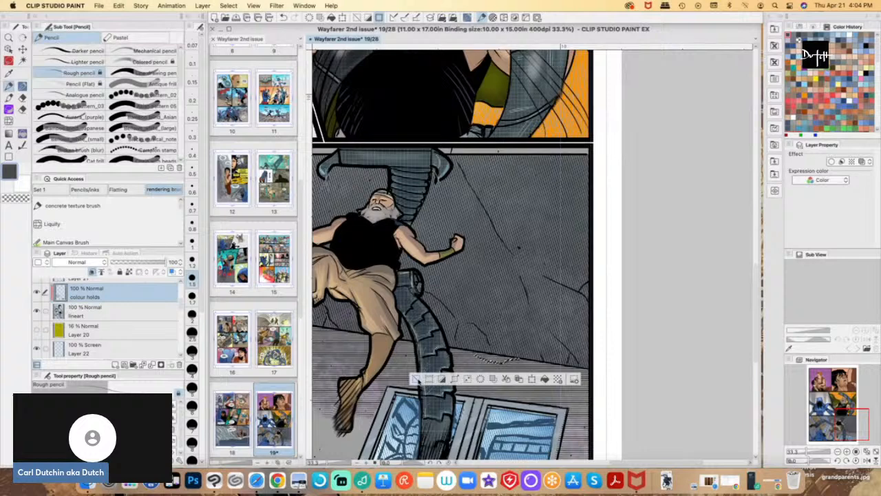
{"action": "left_click", "coordinate": [416, 379]}
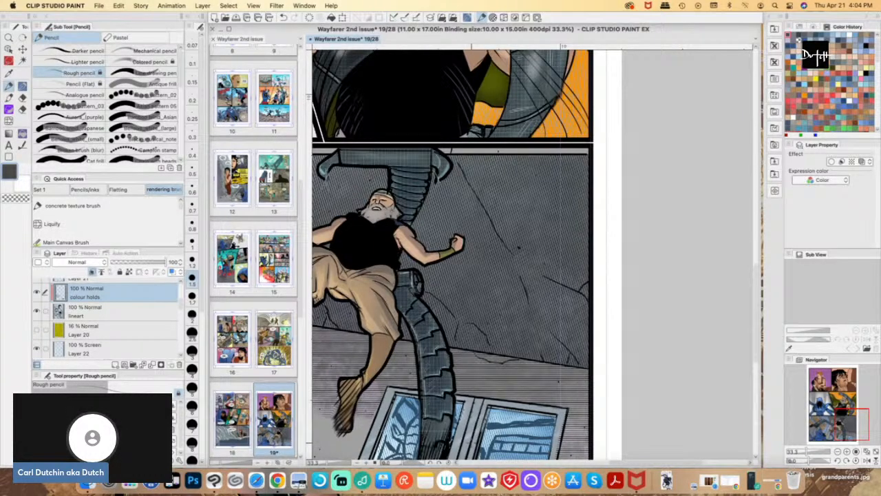
- Mask the crack on the wall's lower edge again with the Rough pencil, convert the mask to a selection, and clear it
{"action": "left_click", "coordinate": [10, 97]}
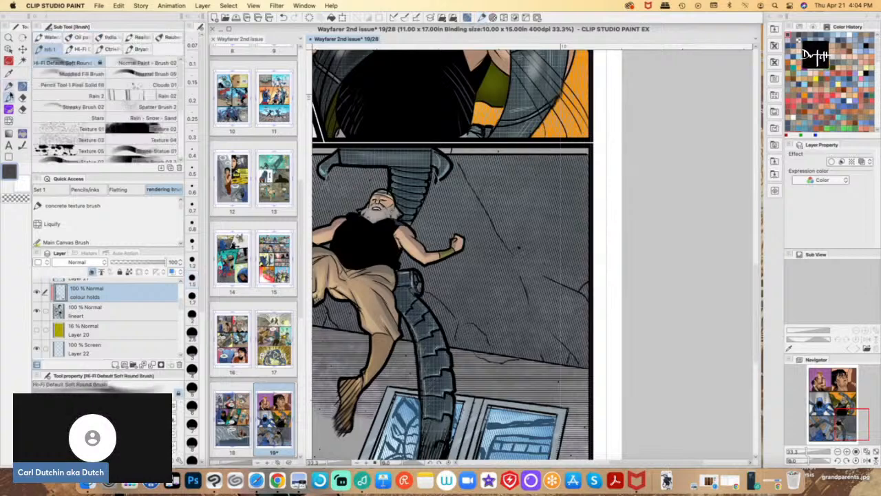
{"action": "left_click", "coordinate": [9, 86]}
{"action": "left_click", "coordinate": [537, 17]}
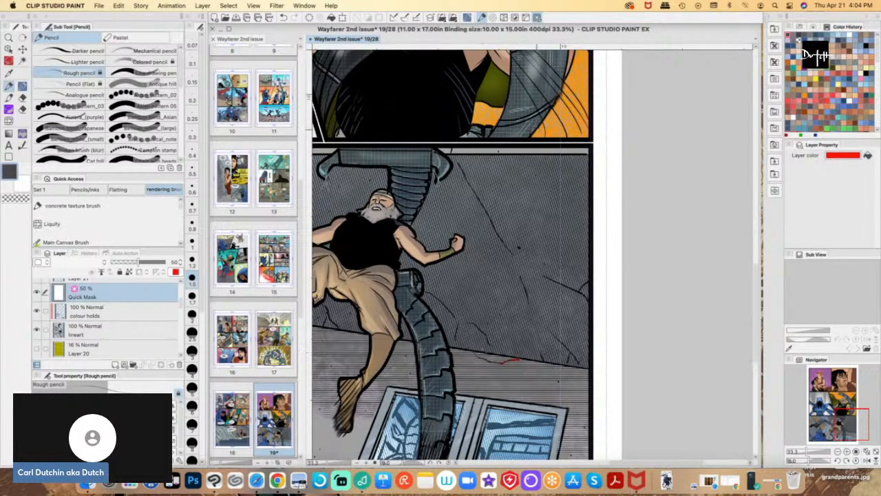
{"action": "left_click", "coordinate": [537, 17]}
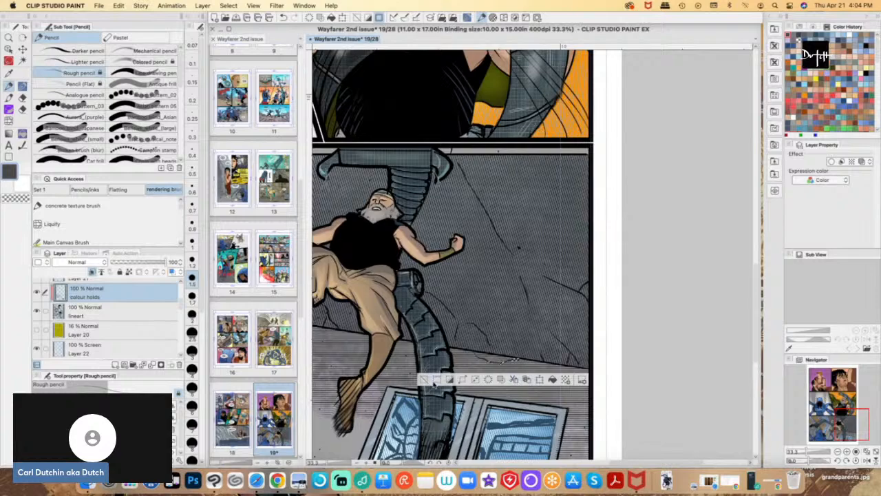
{"action": "left_click", "coordinate": [434, 381]}
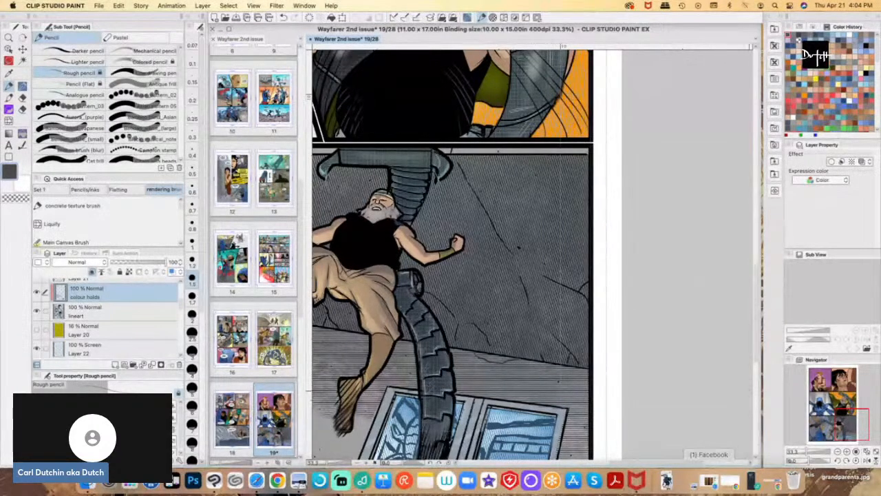
- Review the whole page and activate the flats layer pg 19 ish 2_flat Copy 3
{"action": "scroll", "coordinate": [759, 294], "scroll_direction": "down", "scroll_amount": 3}
{"action": "left_click_drag", "start_coordinate": [601, 463], "coordinate": [524, 468]}
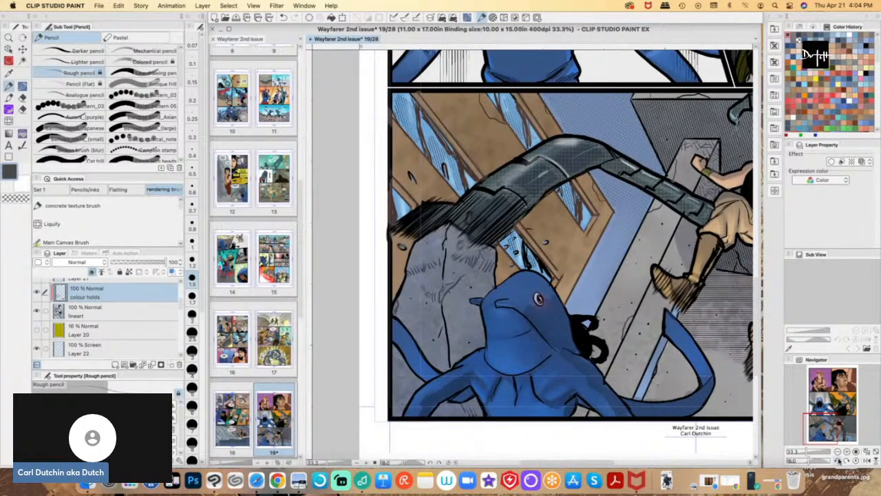
{"action": "left_click", "coordinate": [837, 451]}
{"action": "left_click", "coordinate": [837, 452]}
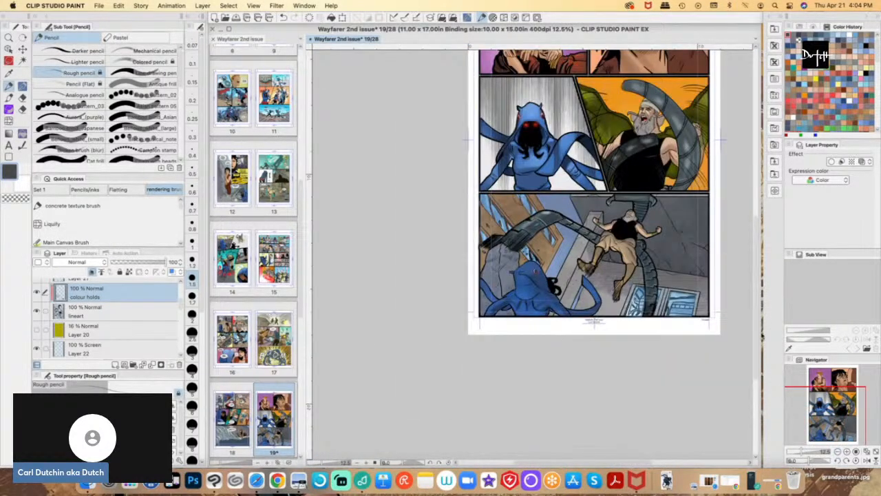
{"action": "scroll", "coordinate": [753, 281], "scroll_direction": "up", "scroll_amount": 2}
{"action": "scroll", "coordinate": [752, 281], "scroll_direction": "up", "scroll_amount": 1}
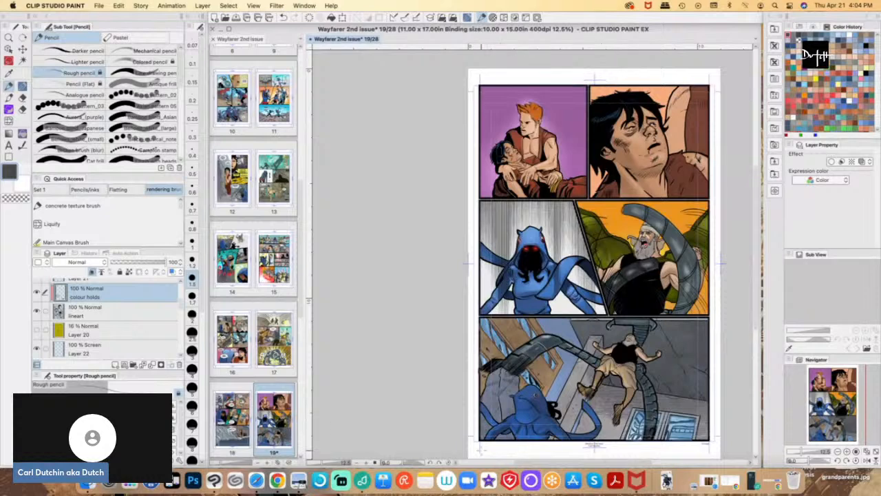
{"action": "scroll", "coordinate": [492, 463], "scroll_direction": "right", "scroll_amount": 4}
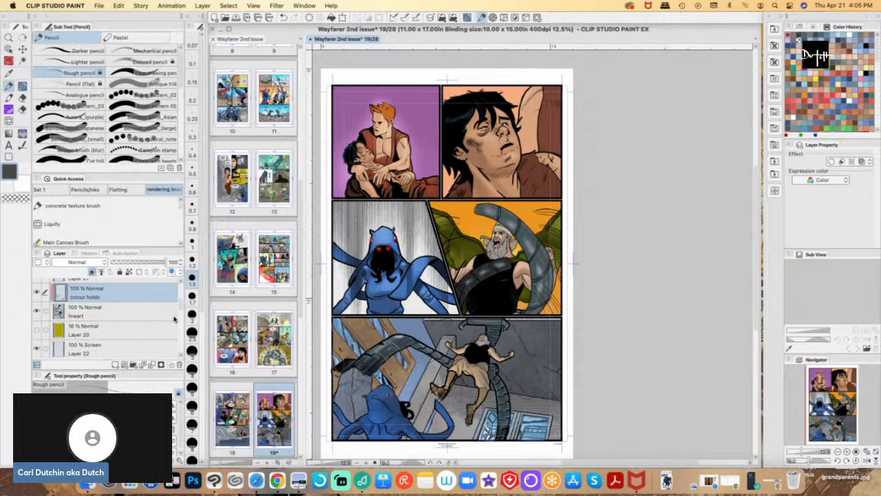
{"action": "scroll", "coordinate": [180, 314], "scroll_direction": "down", "scroll_amount": 2}
{"action": "scroll", "coordinate": [181, 313], "scroll_direction": "down", "scroll_amount": 3}
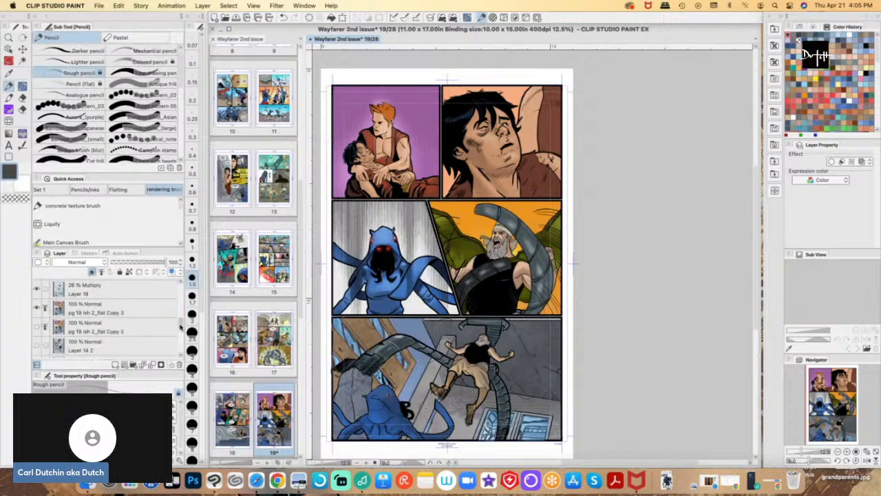
{"action": "left_click", "coordinate": [137, 313]}
- Try selecting the bearded man's orange background with Refer other layers to select and flat selection new, clearing each selection
{"action": "left_click", "coordinate": [22, 61]}
{"action": "left_click", "coordinate": [487, 228]}
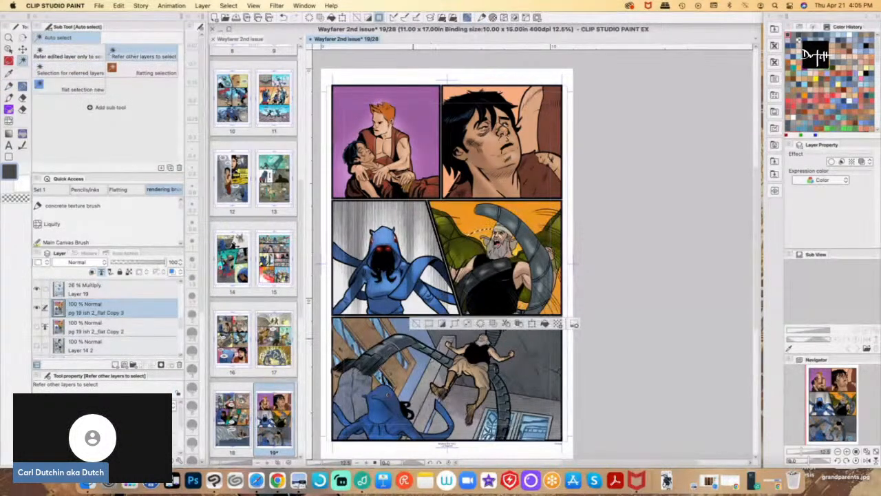
{"action": "left_click", "coordinate": [415, 324]}
{"action": "left_click", "coordinate": [82, 87]}
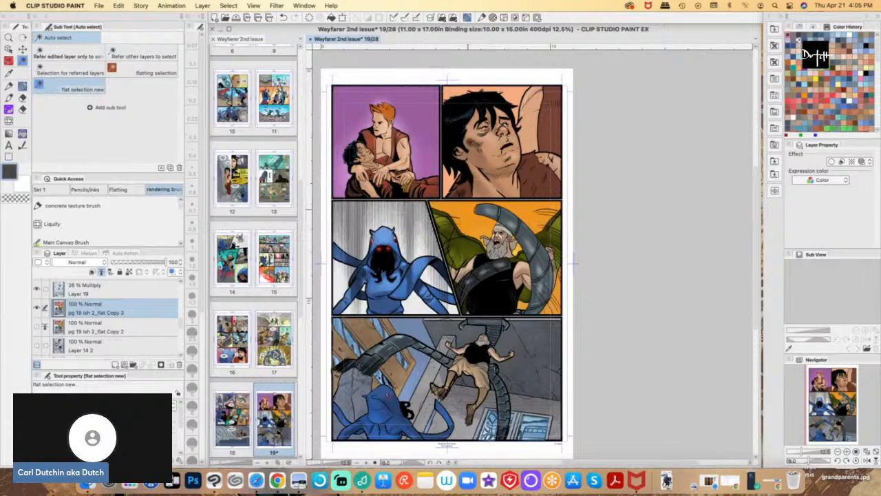
{"action": "left_click", "coordinate": [530, 215]}
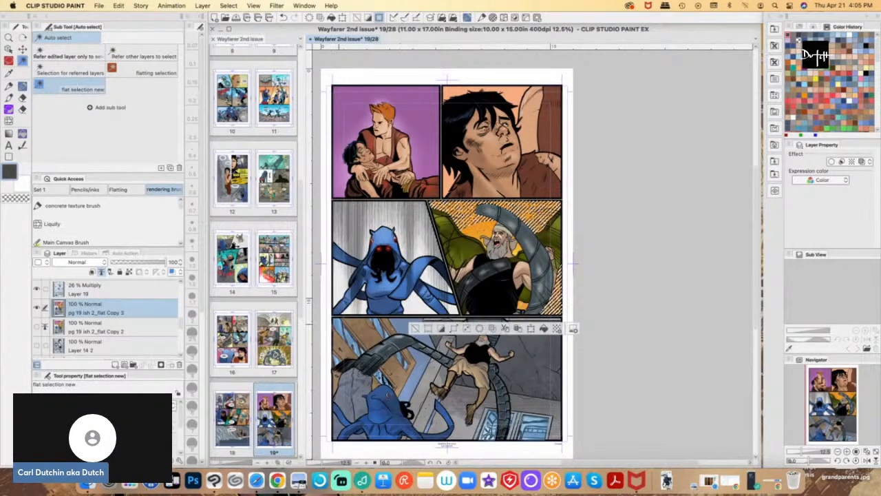
{"action": "left_click", "coordinate": [415, 328]}
- Try the flatting selection on the same orange background, clear it, and return to the flat selection new tool
{"action": "left_click", "coordinate": [141, 72]}
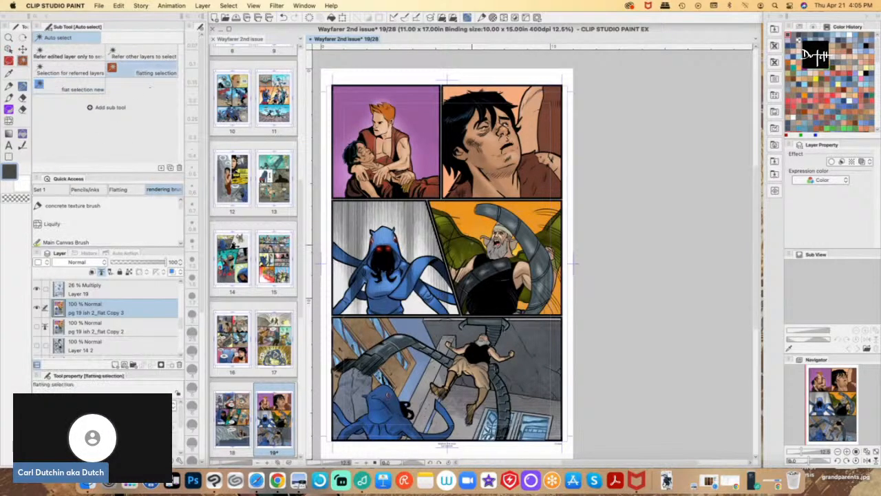
{"action": "left_click", "coordinate": [530, 215]}
{"action": "key", "text": "super+d"}
{"action": "left_click", "coordinate": [69, 86]}
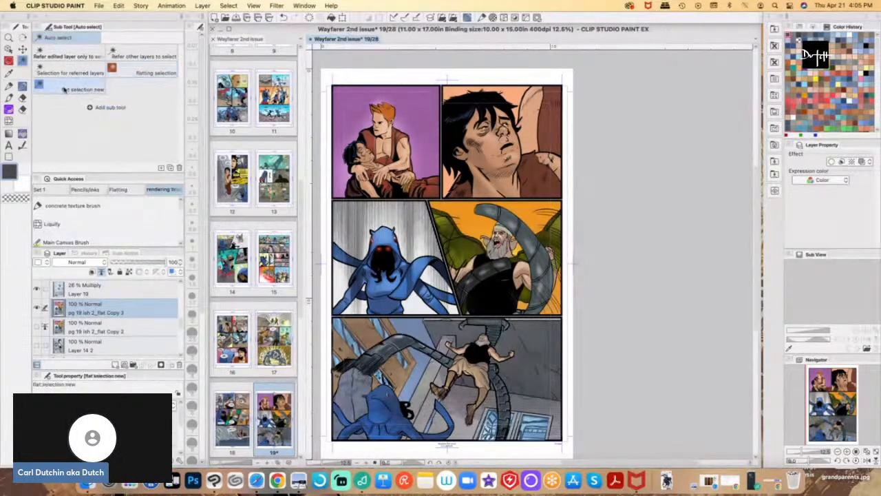
- Restart the selection and select the bearded man, his green wings and the grey tentacles with flat selection new
{"action": "left_click", "coordinate": [473, 258]}
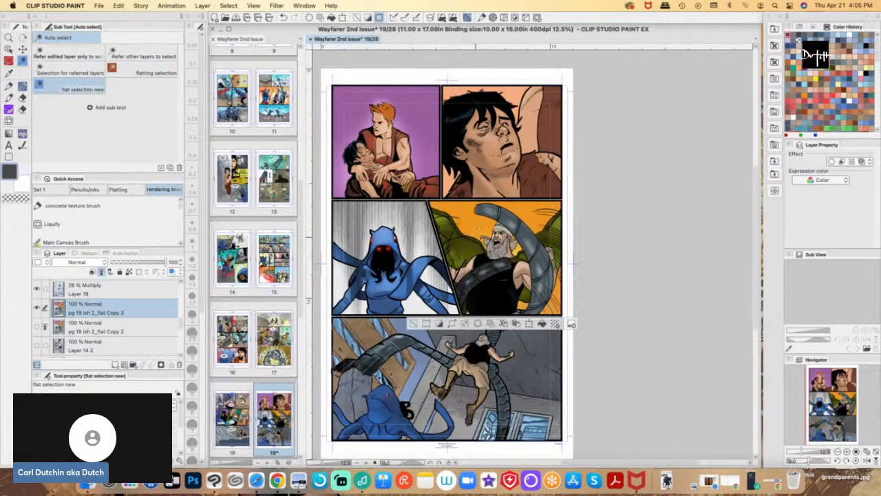
{"action": "left_click", "coordinate": [414, 324]}
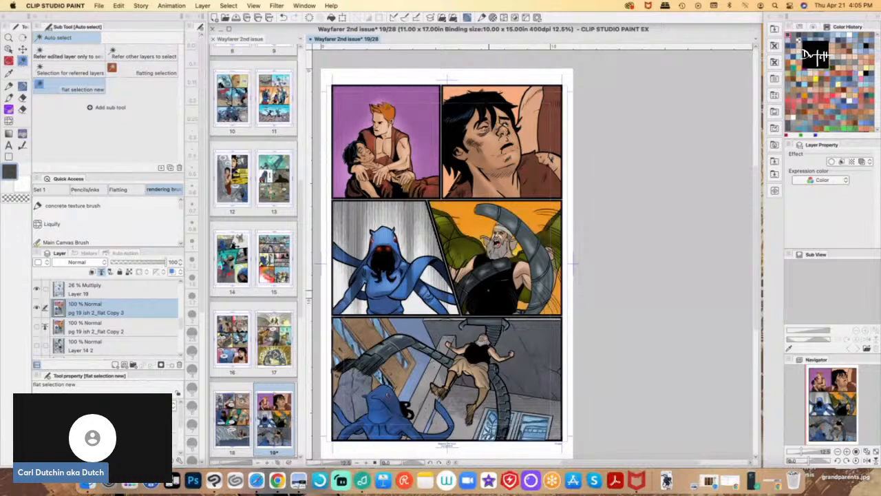
{"action": "left_click", "coordinate": [492, 285]}
{"action": "left_click", "coordinate": [468, 269]}
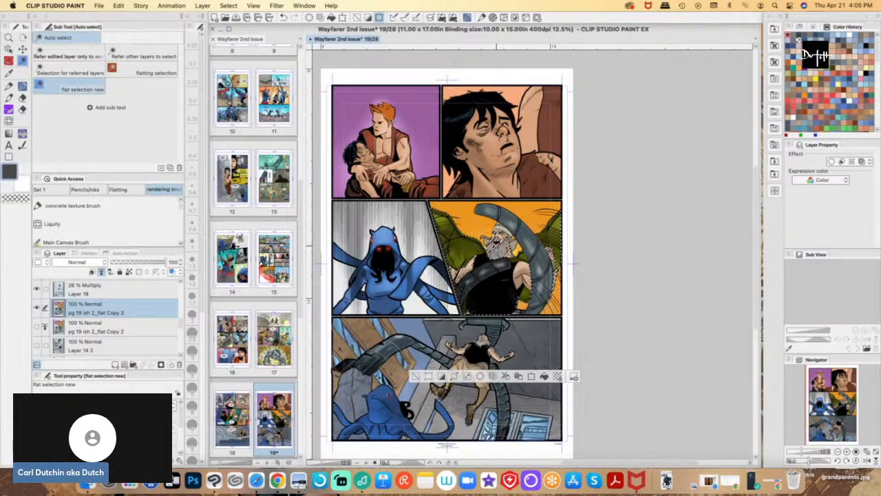
{"action": "left_click", "coordinate": [509, 221]}
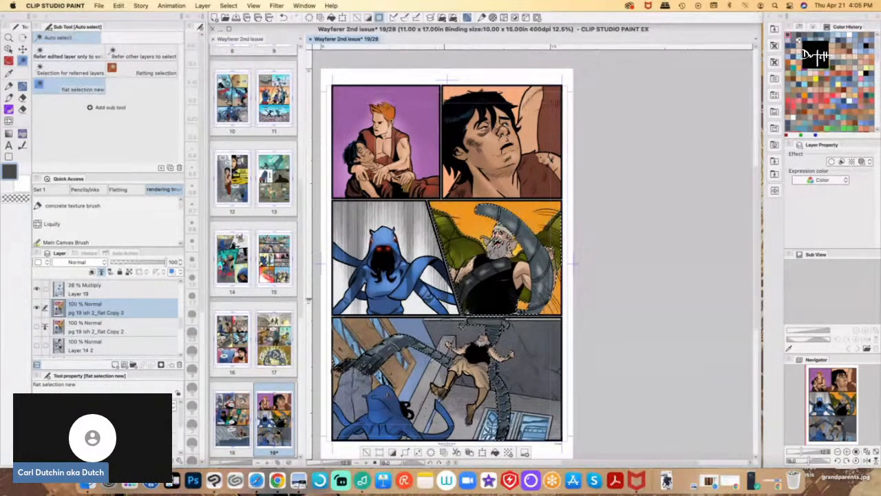
- Remove the lowest panel's tentacles from the selection with the flat lasso and invert the selection
{"action": "left_click", "coordinate": [9, 61]}
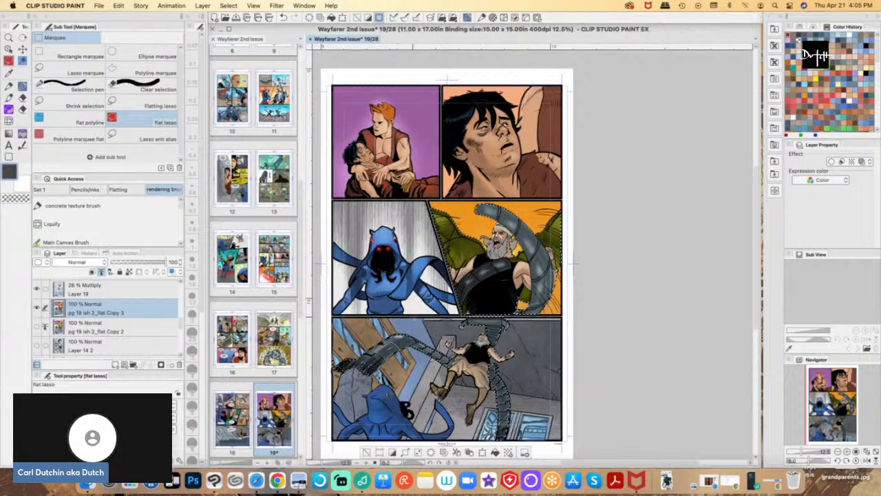
{"action": "mouse_move", "coordinate": [441, 318]}
{"action": "left_mouse_down"}
{"action": "mouse_move", "coordinate": [544, 350]}
{"action": "mouse_move", "coordinate": [501, 445]}
{"action": "mouse_move", "coordinate": [331, 410]}
{"action": "mouse_move", "coordinate": [439, 317]}
{"action": "left_mouse_up"}
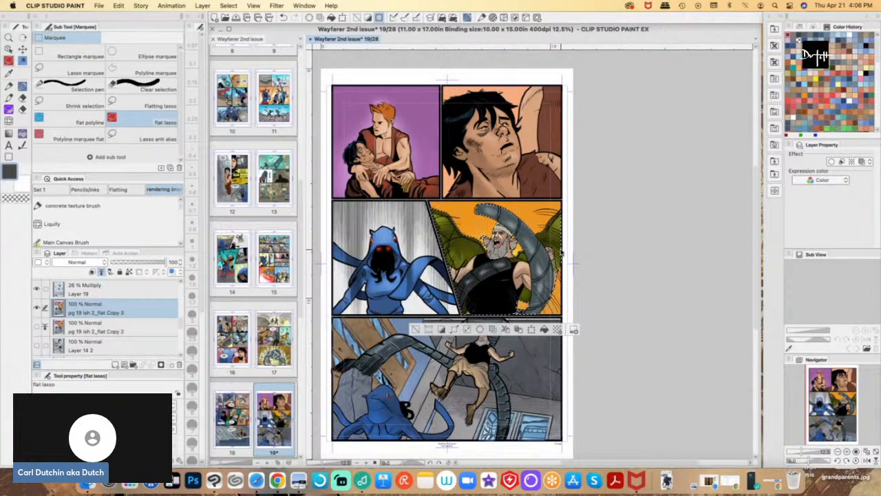
{"action": "left_click", "coordinate": [441, 330]}
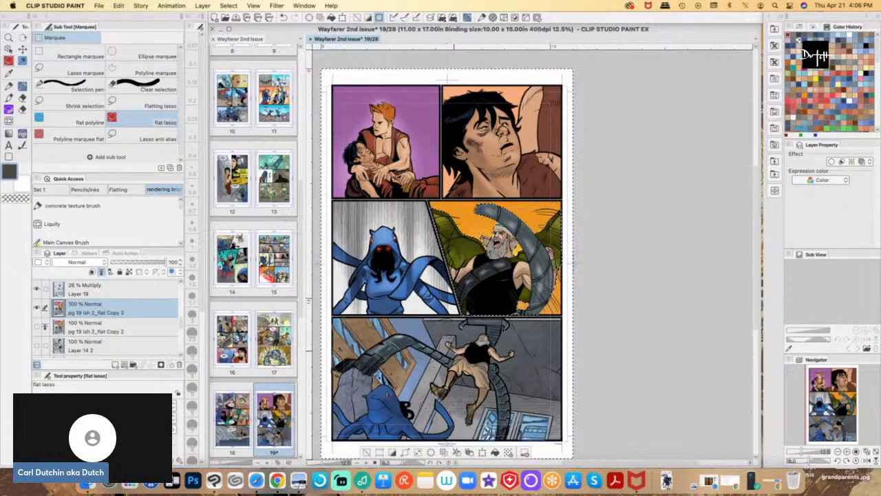
- Pick the background's orange and lasso the rest of the page out of the selection, leaving the bearded man's background
{"action": "left_click", "coordinate": [9, 73]}
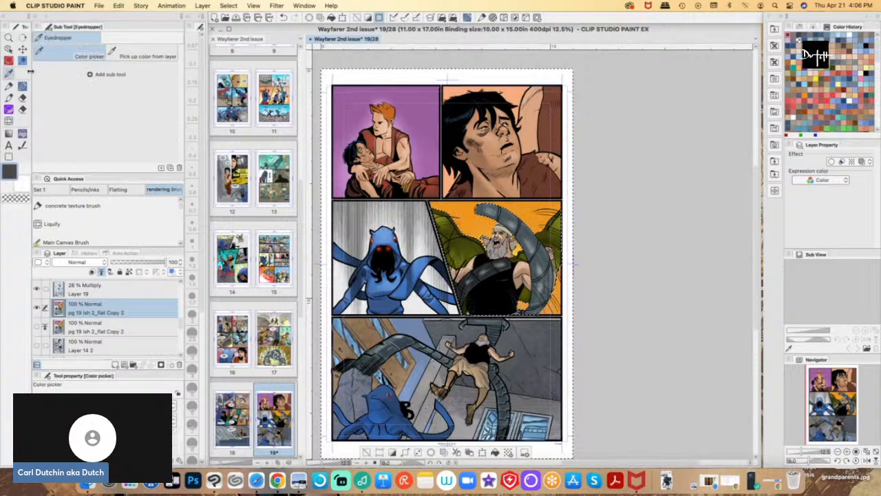
{"action": "left_click", "coordinate": [475, 219]}
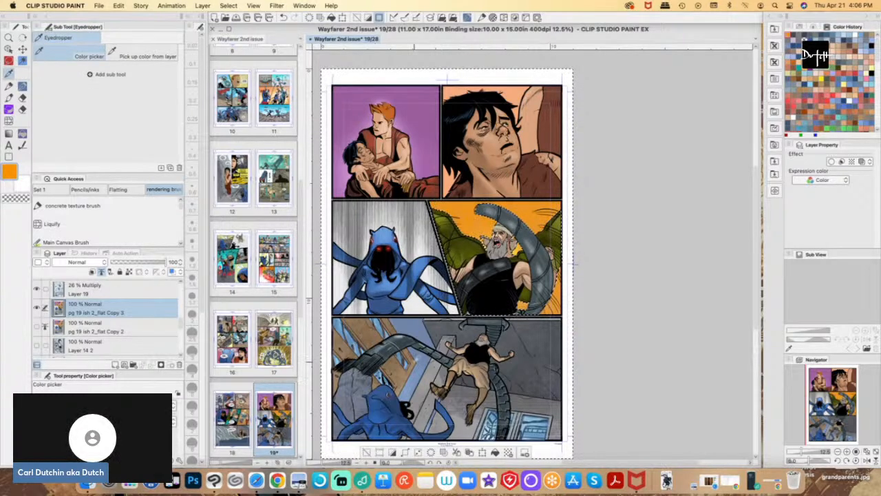
{"action": "key", "text": "m"}
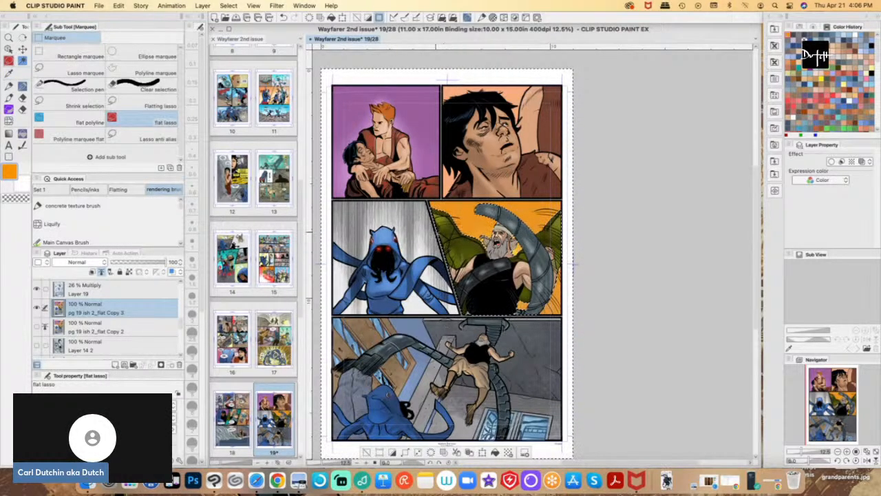
{"action": "mouse_move", "coordinate": [426, 200]}
{"action": "left_mouse_down"}
{"action": "mouse_move", "coordinate": [309, 290]}
{"action": "mouse_move", "coordinate": [315, 399]}
{"action": "mouse_move", "coordinate": [409, 410]}
{"action": "mouse_move", "coordinate": [465, 311]}
{"action": "left_mouse_up"}
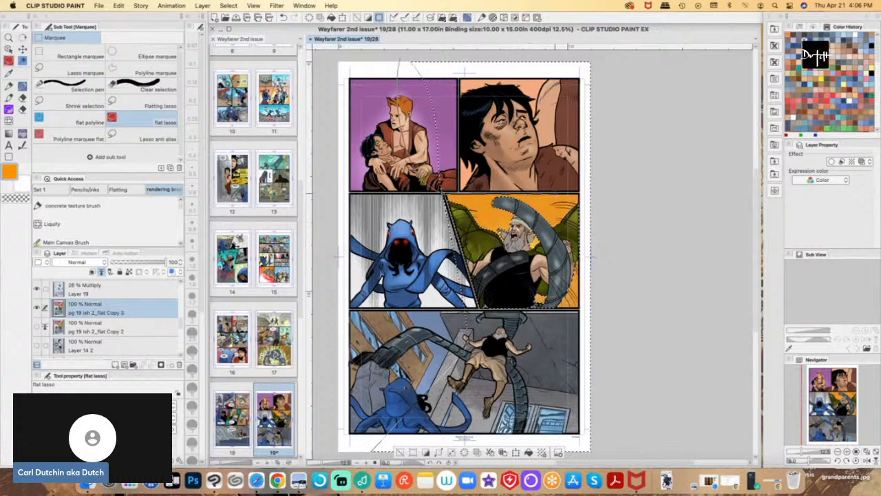
{"action": "mouse_move", "coordinate": [442, 193]}
{"action": "left_mouse_down"}
{"action": "mouse_move", "coordinate": [593, 69]}
{"action": "mouse_move", "coordinate": [382, 82]}
{"action": "left_mouse_up"}
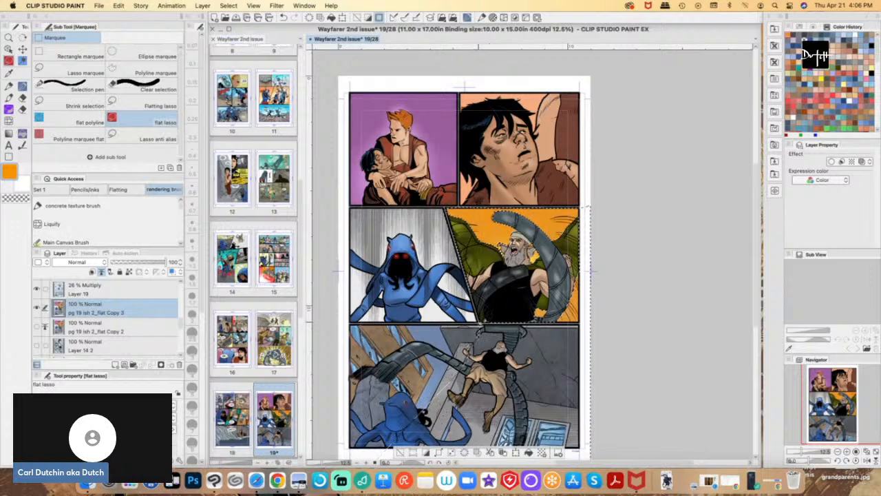
{"action": "mouse_move", "coordinate": [480, 323]}
{"action": "left_mouse_down"}
{"action": "mouse_move", "coordinate": [580, 323]}
{"action": "mouse_move", "coordinate": [590, 439]}
{"action": "left_mouse_up"}
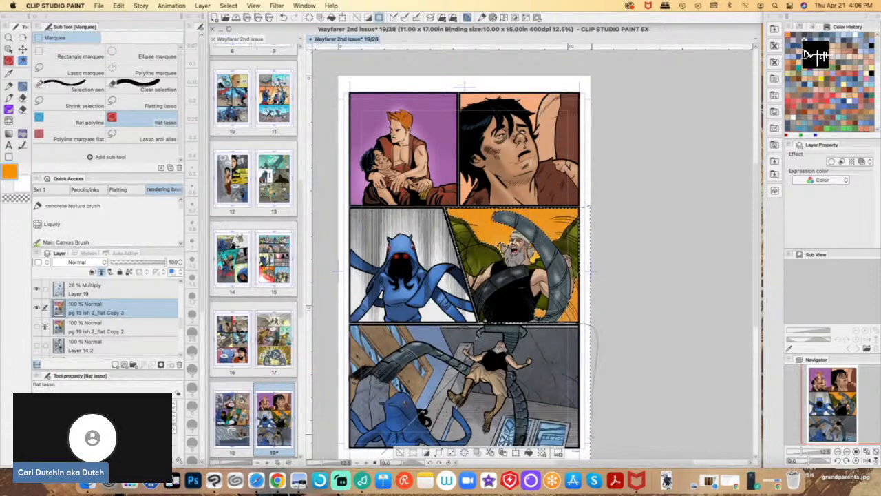
{"action": "mouse_move", "coordinate": [384, 451]}
{"action": "left_mouse_down"}
{"action": "mouse_move", "coordinate": [372, 444]}
{"action": "mouse_move", "coordinate": [365, 387]}
{"action": "mouse_move", "coordinate": [427, 308]}
{"action": "left_mouse_up"}
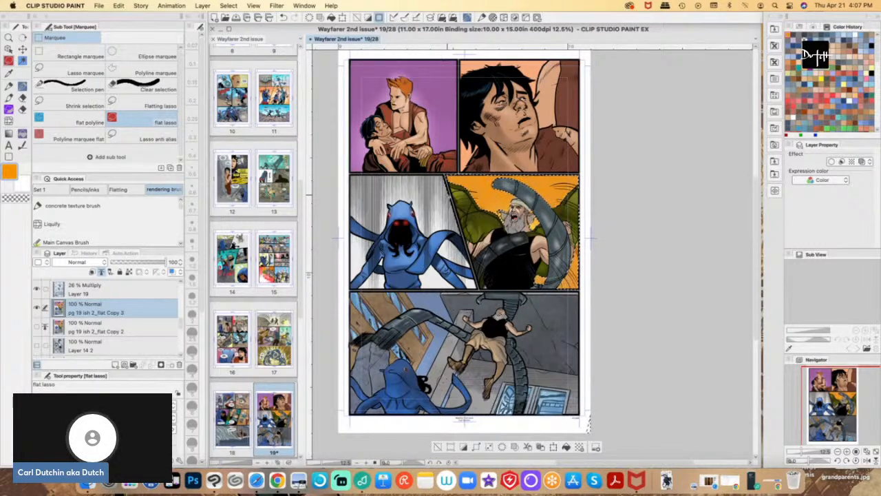
- Apply a Foreground to transparent gradient to the selected orange background, clear the selection, and save the page
{"action": "key", "text": "g"}
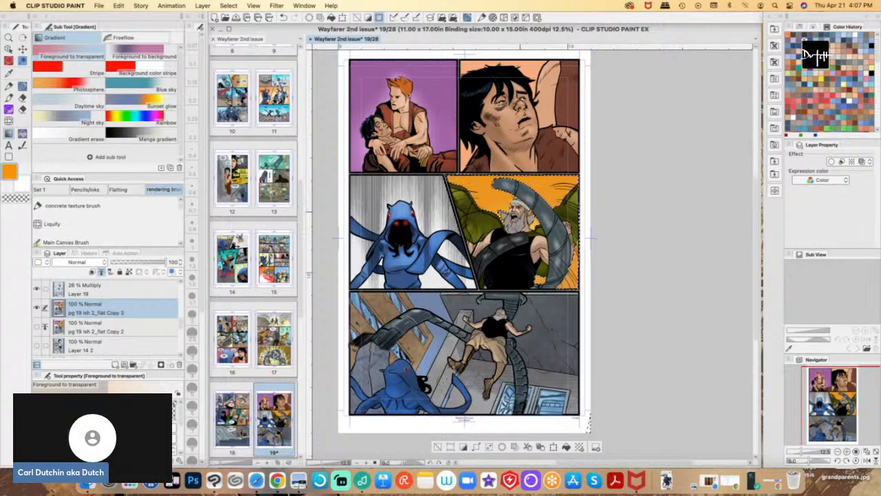
{"action": "left_click_drag", "start_coordinate": [520, 262], "coordinate": [461, 358]}
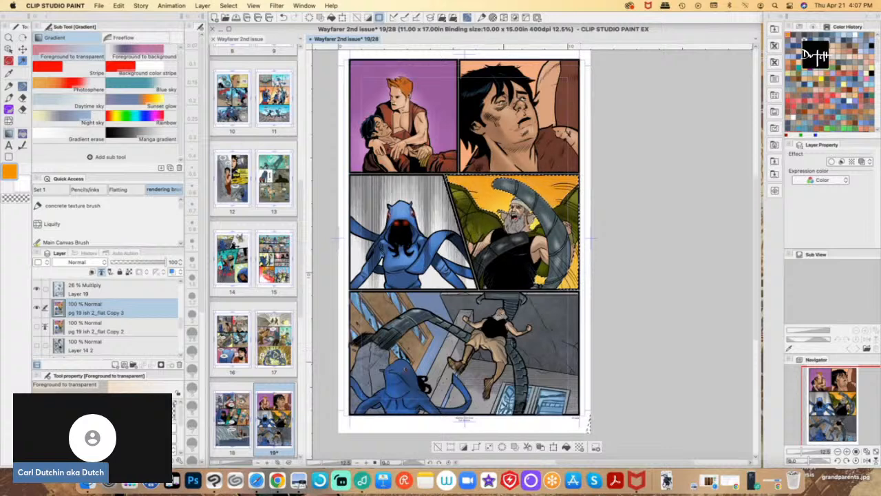
{"action": "left_click", "coordinate": [437, 447]}
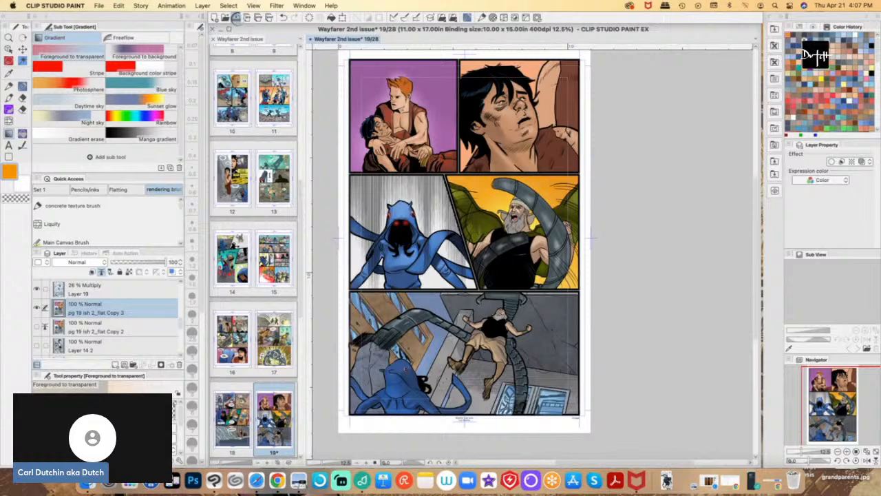
{"action": "left_click", "coordinate": [236, 17]}
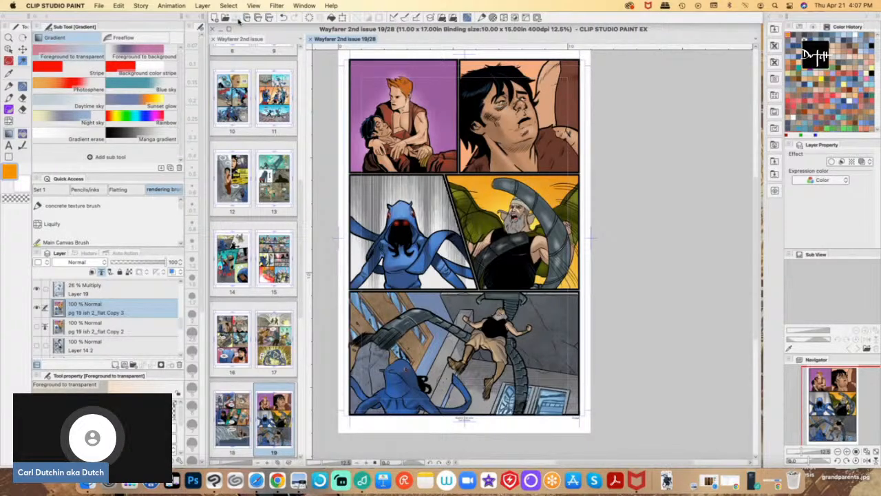
- Add a new raster layer directly below the flats layer pg 19 ish 2_flat Copy 3
{"action": "scroll", "coordinate": [181, 319], "scroll_direction": "up", "scroll_amount": 3}
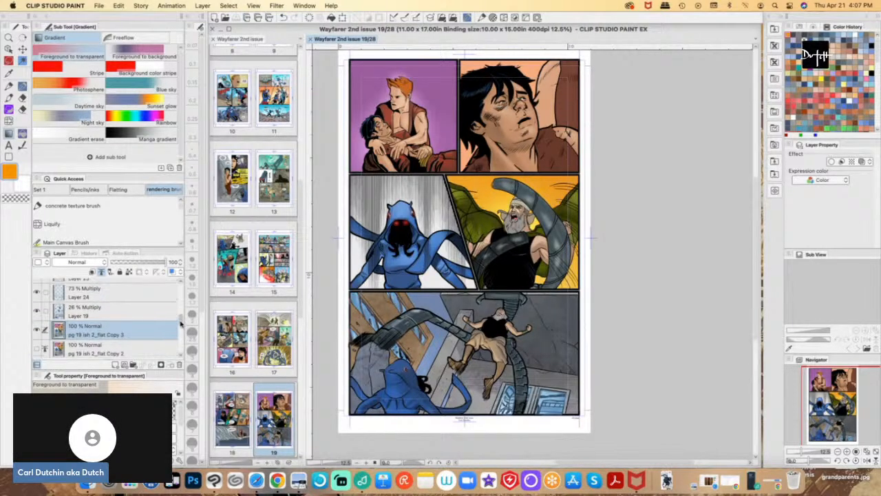
{"action": "scroll", "coordinate": [181, 317], "scroll_direction": "up", "scroll_amount": 3}
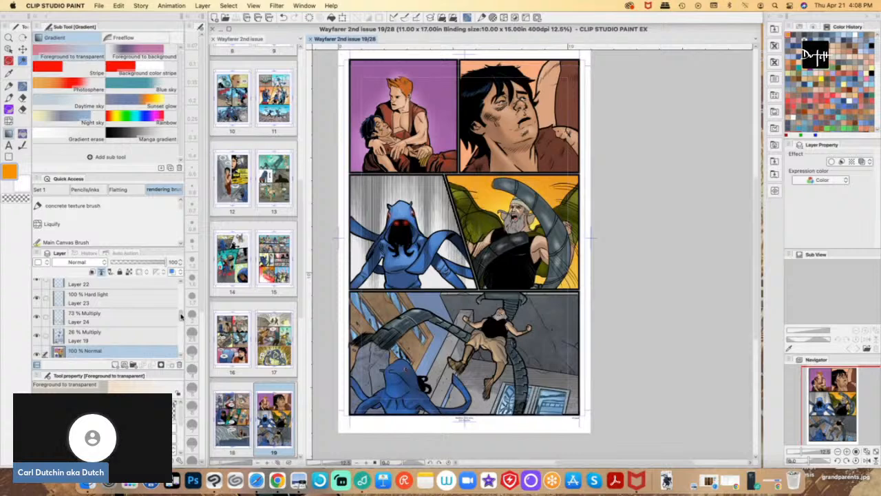
{"action": "scroll", "coordinate": [158, 330], "scroll_direction": "down", "scroll_amount": 3}
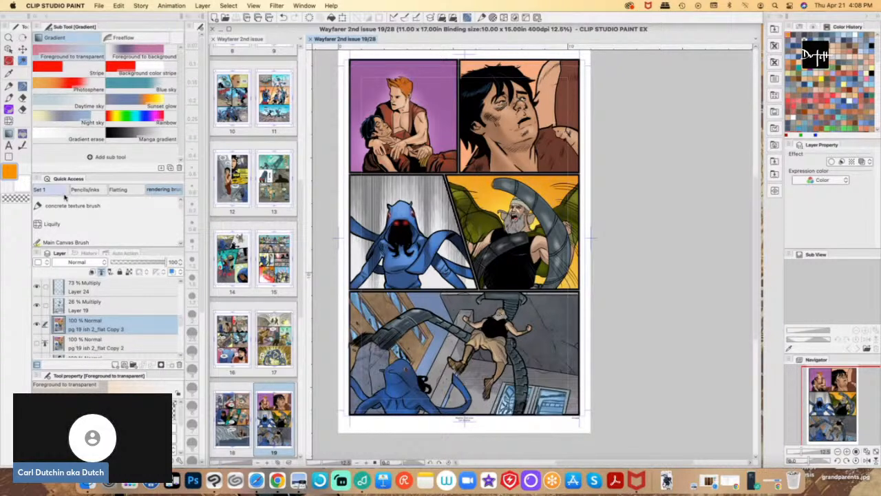
{"action": "key", "text": "w"}
{"action": "left_click", "coordinate": [115, 364]}
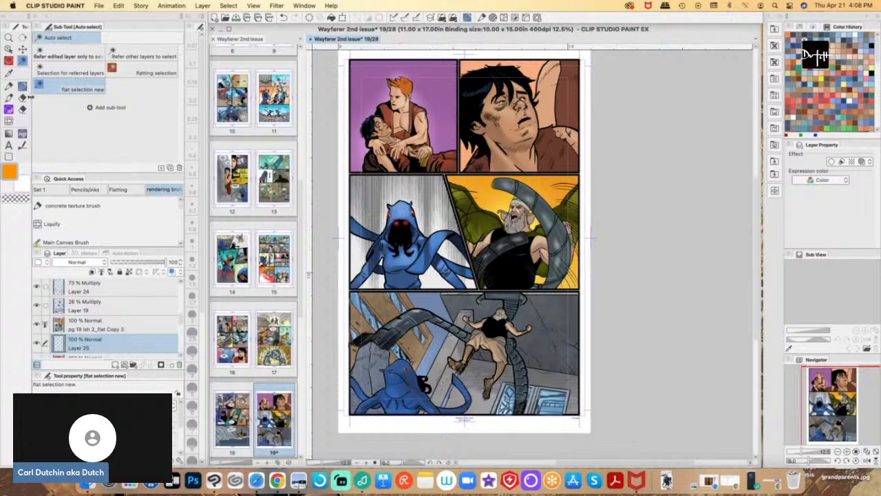
- Select the blue tentacled figure in both panels from the flats layer pg 19 ish 2_flat Copy 3
{"action": "left_click", "coordinate": [138, 326]}
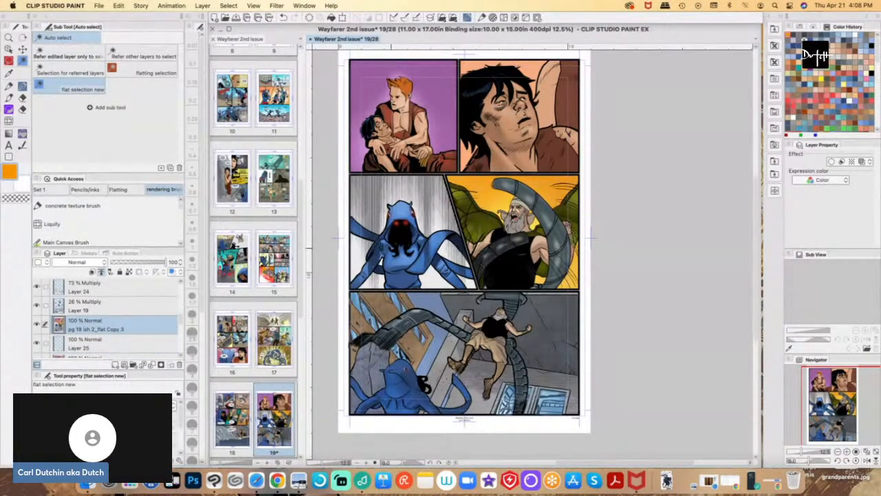
{"action": "left_click", "coordinate": [396, 207]}
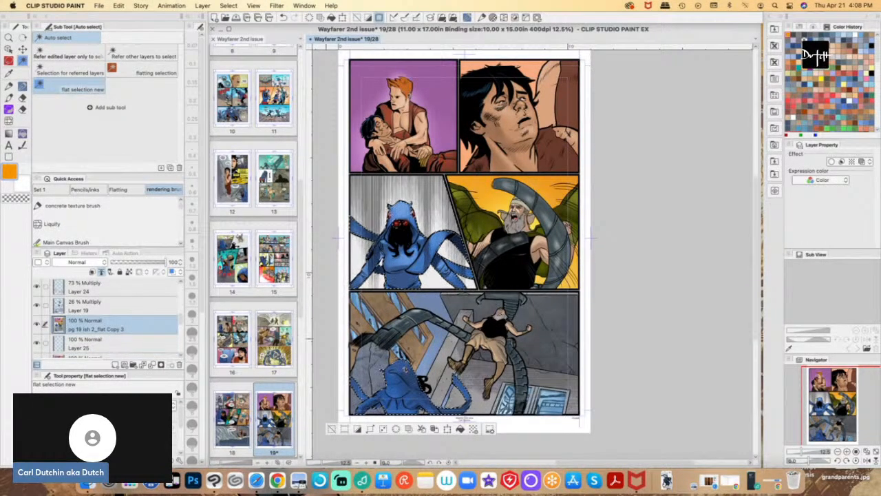
{"action": "key", "text": "m"}
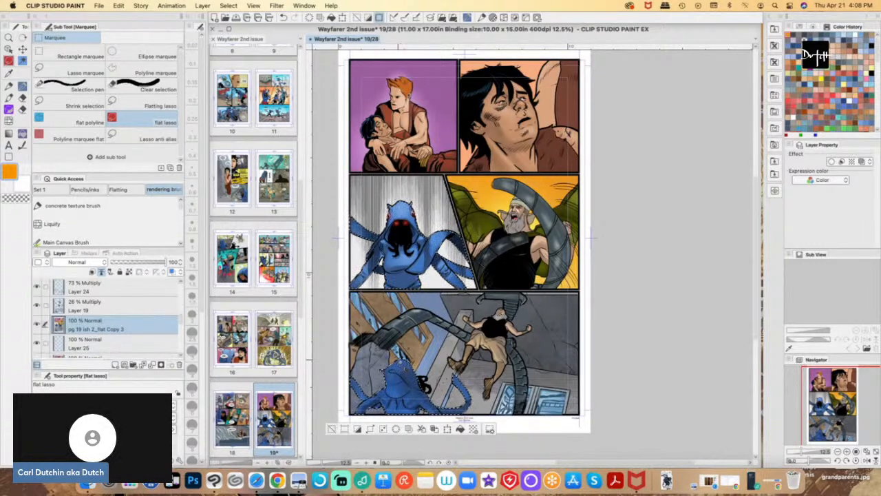
- Choose a dark muted blue as drawing colour and fill the figure selection with it on Layer 25
{"action": "left_click", "coordinate": [79, 342]}
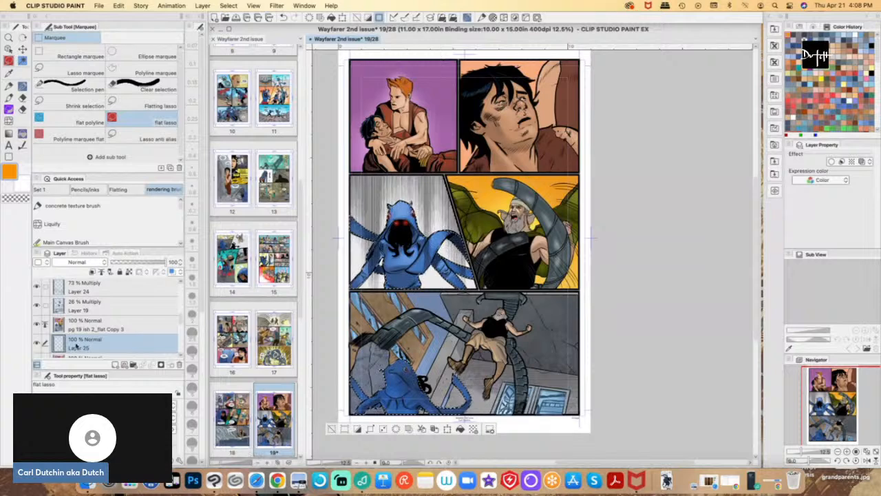
{"action": "left_click", "coordinate": [13, 174]}
{"action": "left_click_drag", "start_coordinate": [238, 225], "coordinate": [272, 227]}
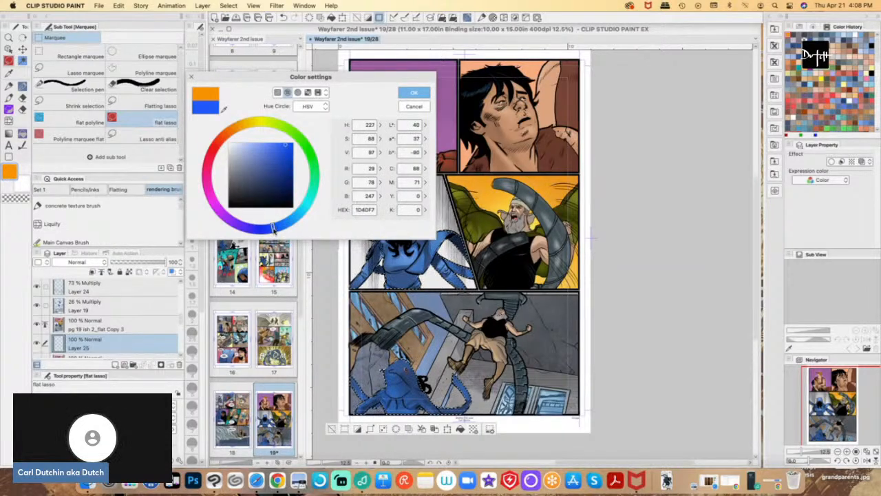
{"action": "left_click", "coordinate": [268, 161]}
{"action": "left_click", "coordinate": [413, 92]}
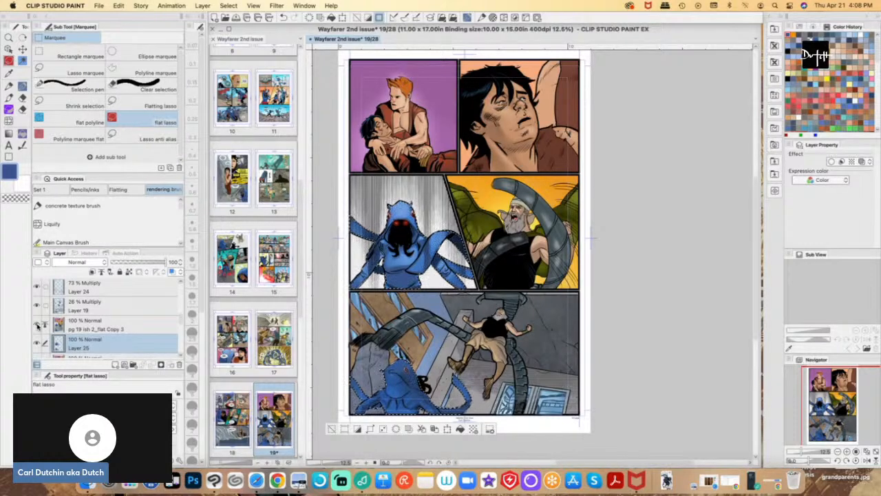
- Toggle the visibility of pg 19 ish 2_flat Copy 3 and Layer 19 to check the blue fill on Layer 25
{"action": "left_click", "coordinate": [38, 324]}
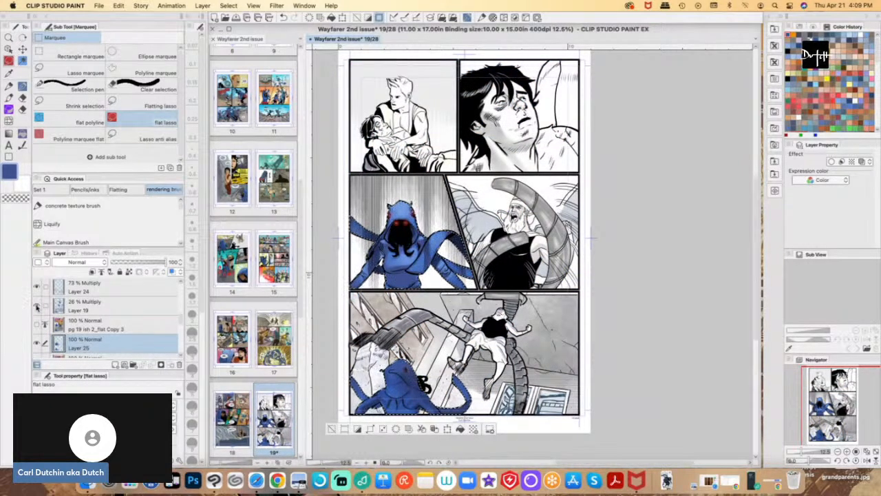
{"action": "left_click", "coordinate": [38, 306]}
{"action": "left_click", "coordinate": [38, 308]}
{"action": "left_click", "coordinate": [38, 328]}
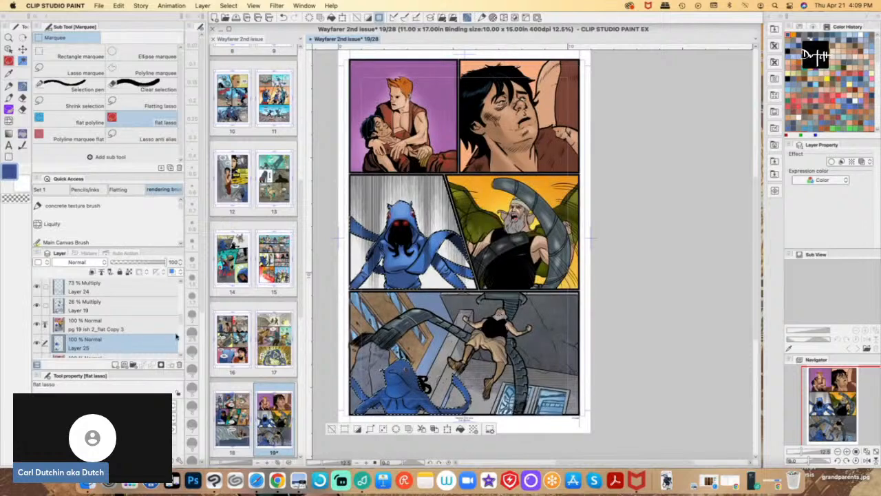
- Hide the lineart layer and toggle the Multiply layers Layer 24 and Layer 19 to compare the shading
{"action": "scroll", "coordinate": [89, 307], "scroll_direction": "down", "scroll_amount": 5}
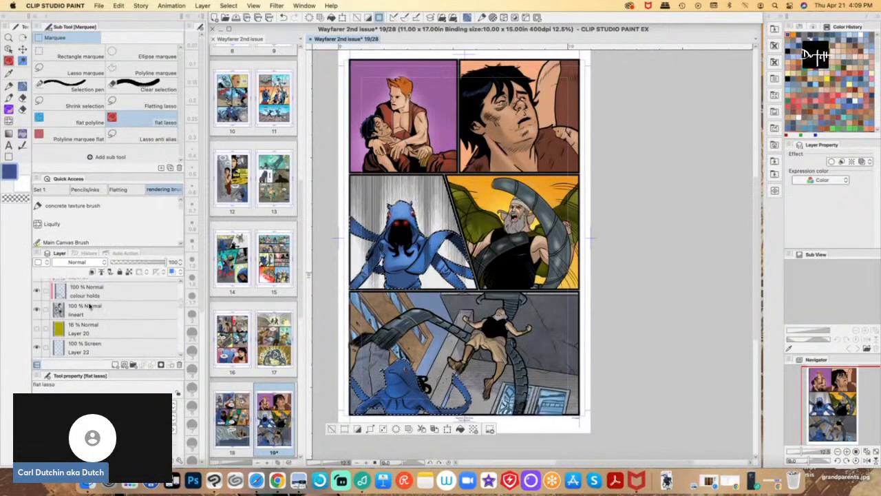
{"action": "left_click", "coordinate": [38, 310]}
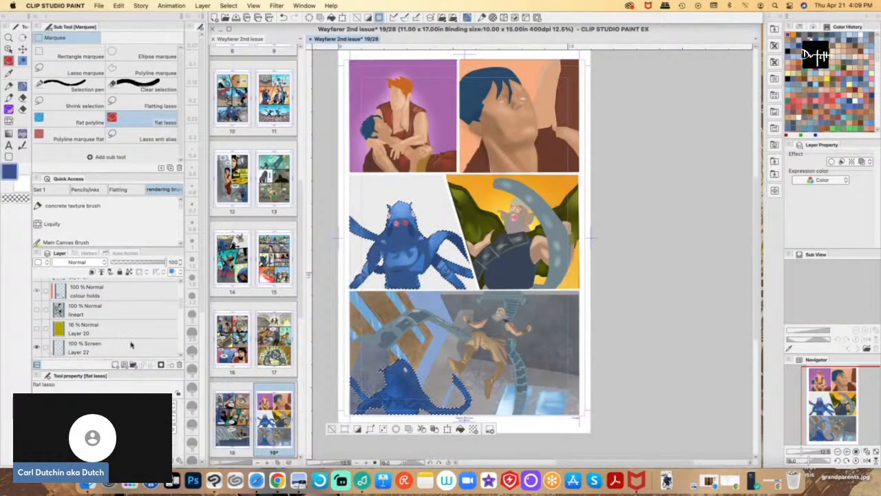
{"action": "mouse_move", "coordinate": [181, 305]}
{"action": "left_mouse_down"}
{"action": "mouse_move", "coordinate": [183, 329]}
{"action": "mouse_move", "coordinate": [182, 319]}
{"action": "left_mouse_up"}
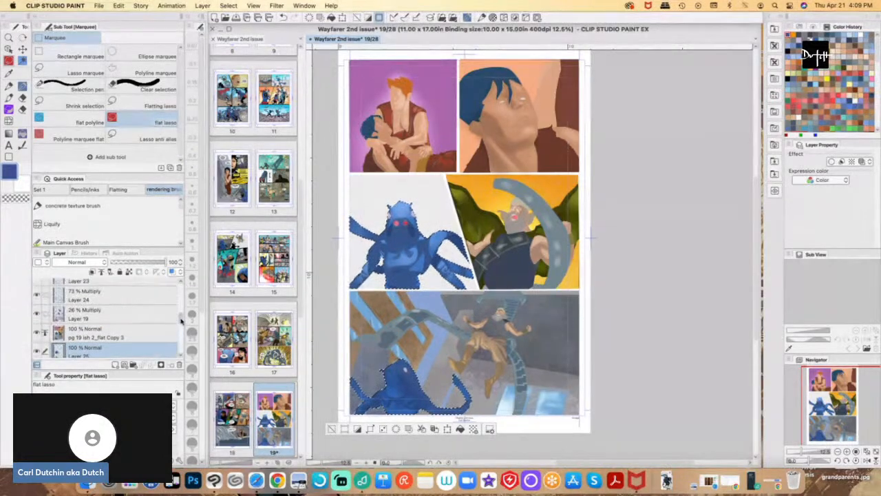
{"action": "left_click", "coordinate": [38, 313]}
{"action": "left_click", "coordinate": [37, 295]}
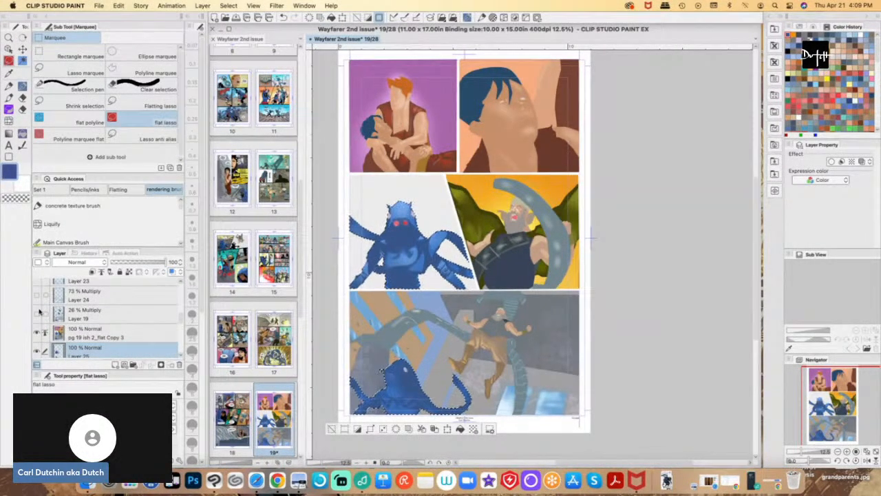
{"action": "left_click", "coordinate": [38, 312]}
- Mark the Multiply layers Layer 19 and Layer 24 with the red palette colour
{"action": "left_click", "coordinate": [88, 316]}
{"action": "left_click", "coordinate": [39, 263]}
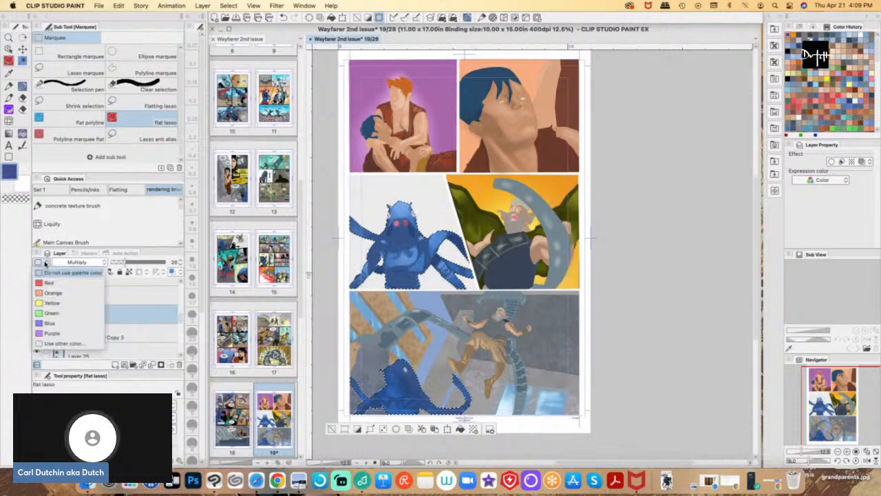
{"action": "left_click", "coordinate": [47, 283]}
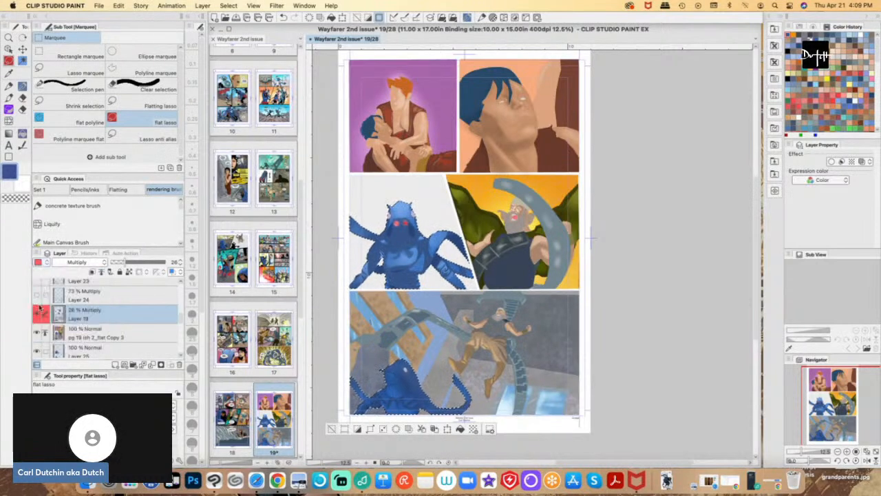
{"action": "left_click", "coordinate": [82, 301]}
{"action": "left_click", "coordinate": [38, 262]}
{"action": "left_click", "coordinate": [47, 283]}
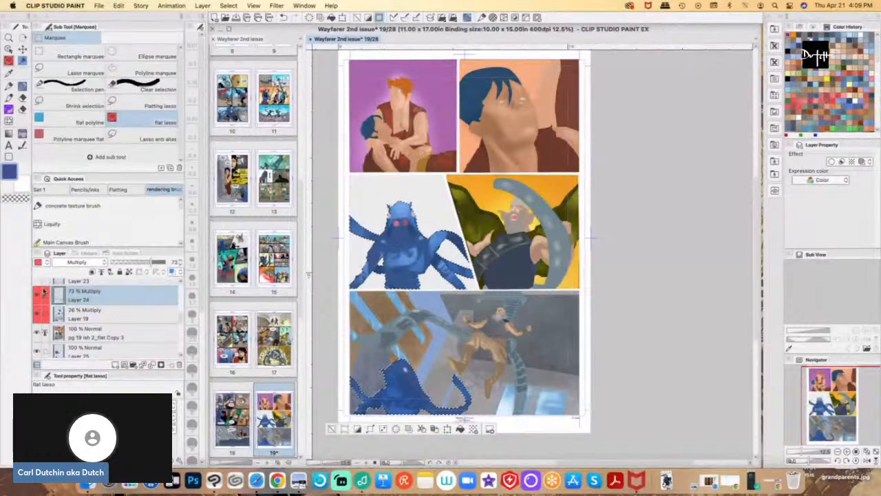
- Set the palette colour of Layer 24, Layer 19 and the Hard light layer Layer 23 to green
{"action": "left_click", "coordinate": [39, 262]}
{"action": "left_click", "coordinate": [45, 315]}
{"action": "left_click", "coordinate": [60, 314]}
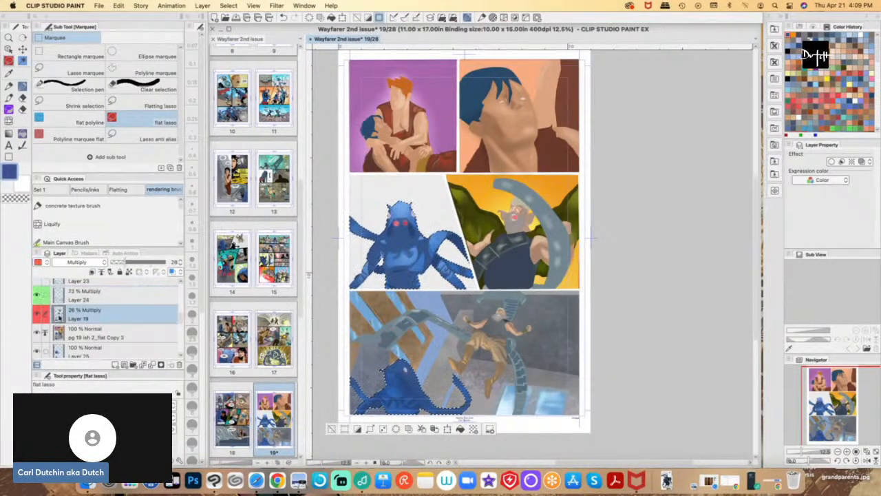
{"action": "left_click", "coordinate": [45, 263]}
{"action": "left_click", "coordinate": [48, 312]}
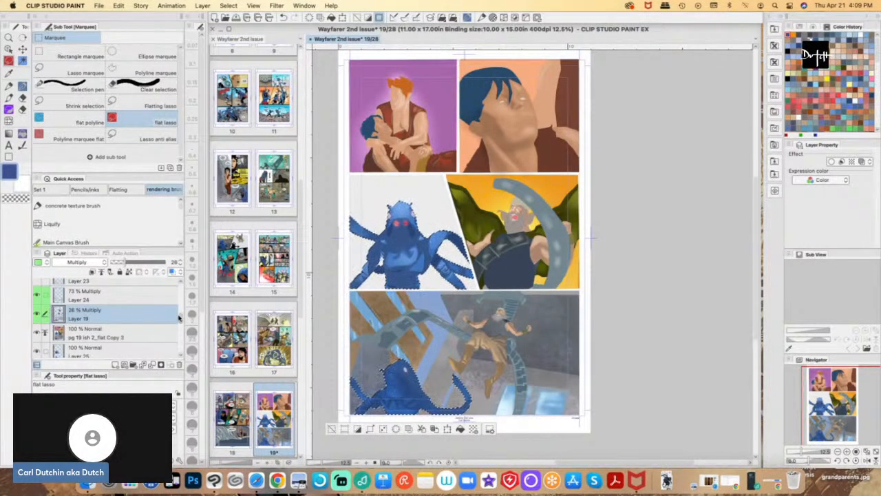
{"action": "scroll", "coordinate": [62, 313], "scroll_direction": "up", "scroll_amount": 2}
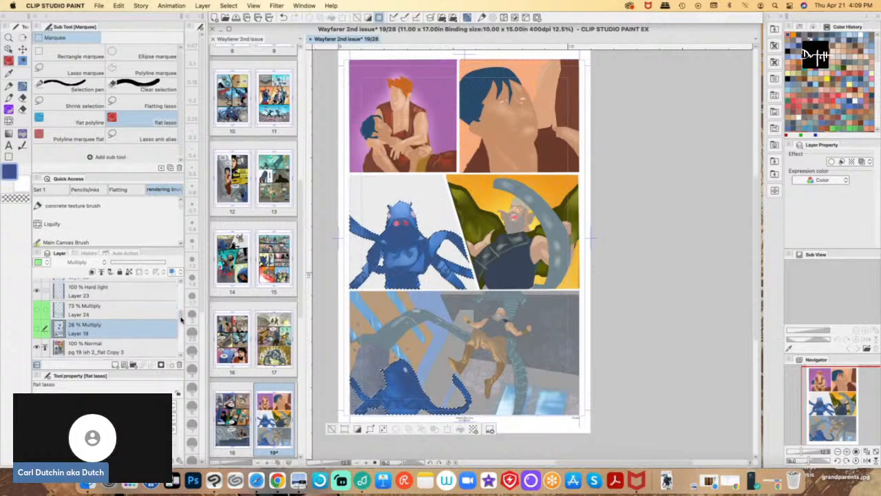
{"action": "left_click", "coordinate": [77, 313]}
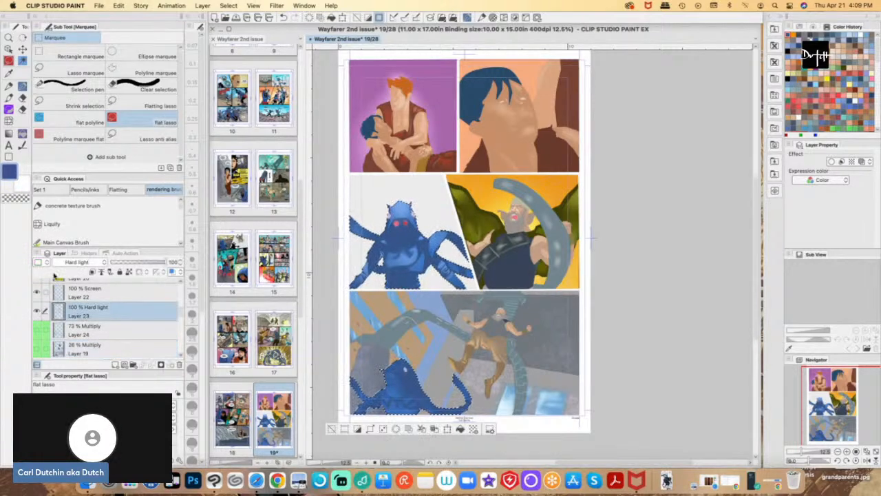
{"action": "left_click", "coordinate": [45, 263]}
{"action": "left_click", "coordinate": [46, 312]}
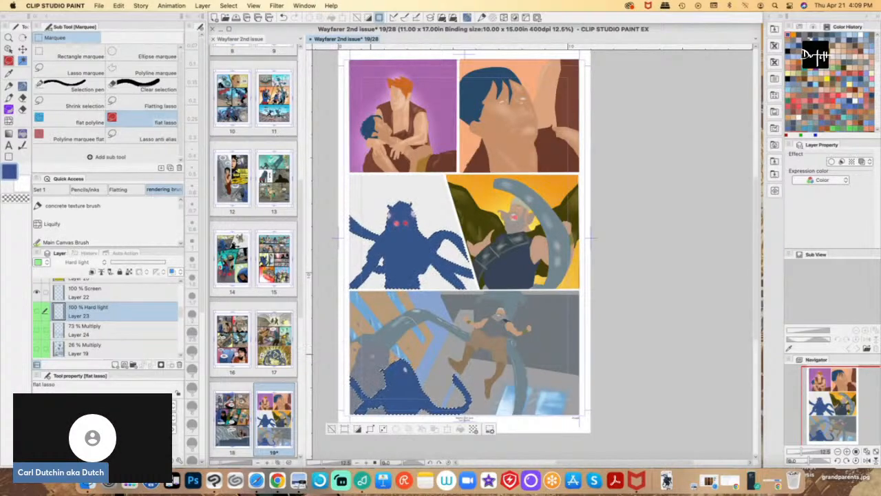
- Clear the figure selection and show the green-marked shading layers and the lineart layer again
{"action": "left_click", "coordinate": [333, 429]}
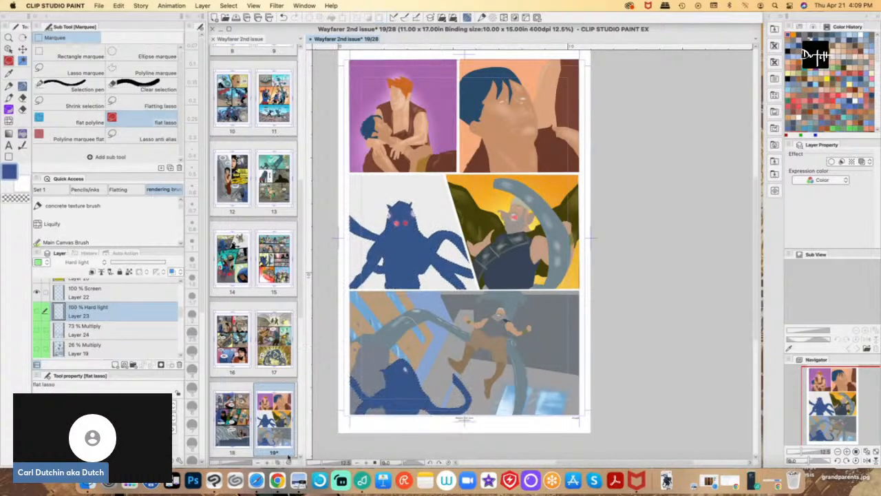
{"action": "left_click", "coordinate": [38, 312]}
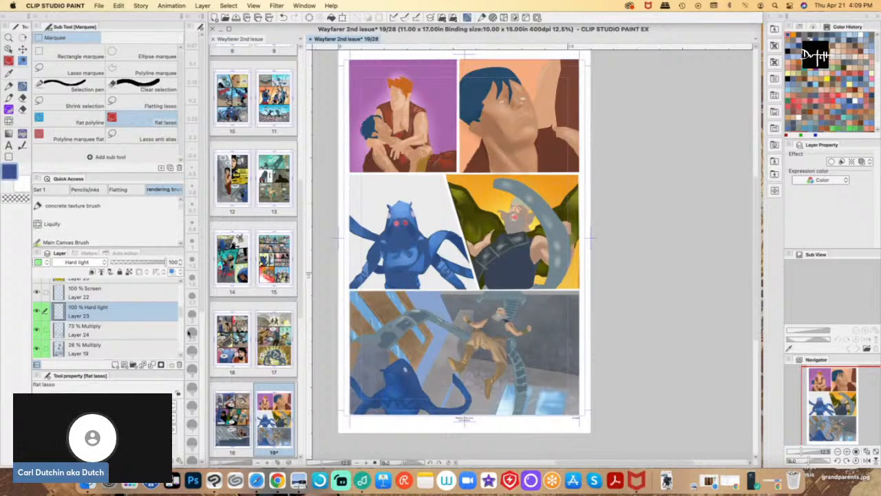
{"action": "scroll", "coordinate": [182, 315], "scroll_direction": "down", "scroll_amount": 5}
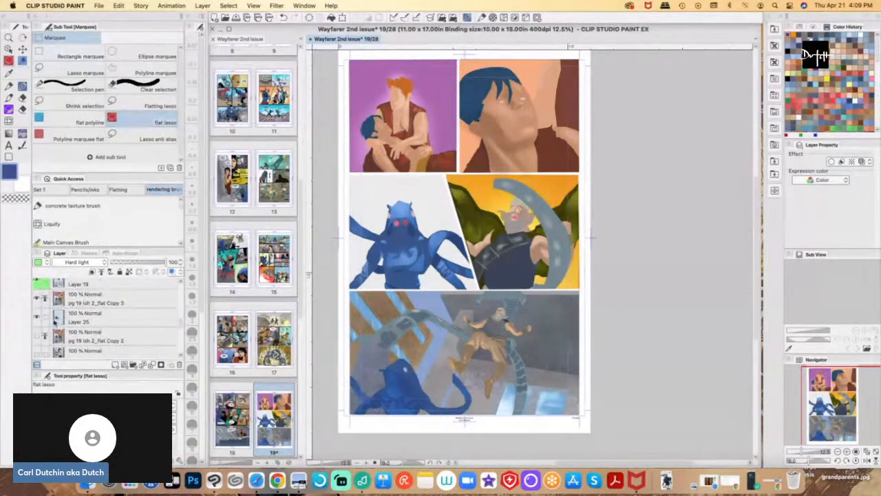
{"action": "scroll", "coordinate": [180, 317], "scroll_direction": "down", "scroll_amount": 5}
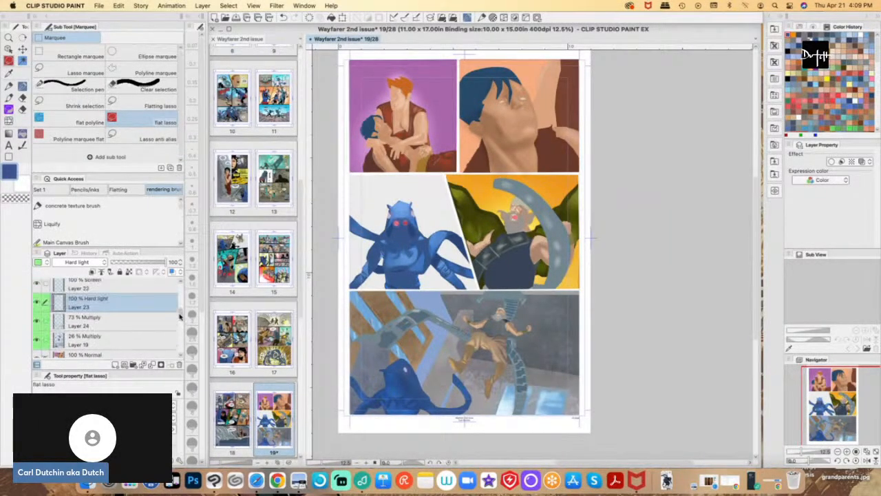
{"action": "left_click", "coordinate": [36, 312]}
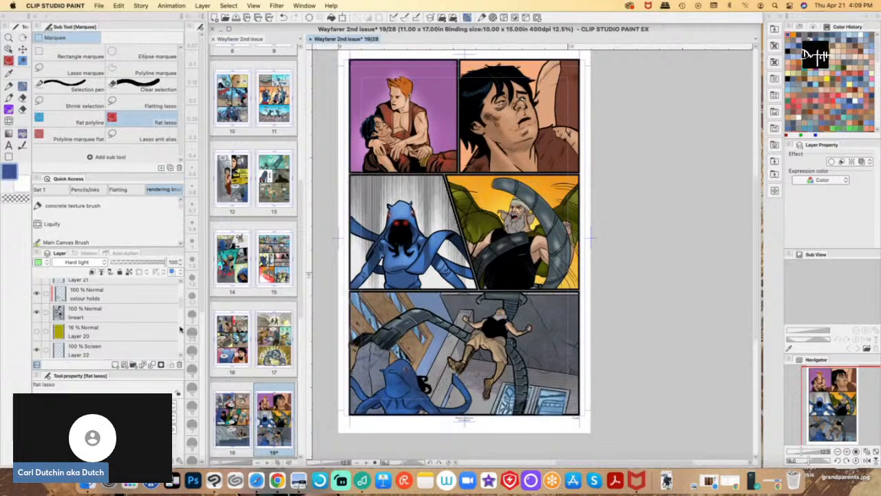
{"action": "scroll", "coordinate": [180, 310], "scroll_direction": "down", "scroll_amount": 1}
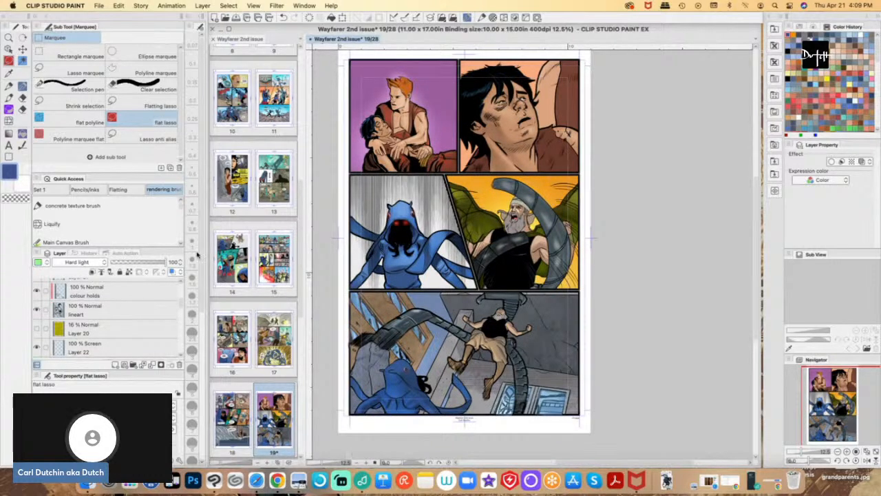
{"action": "left_click", "coordinate": [23, 60]}
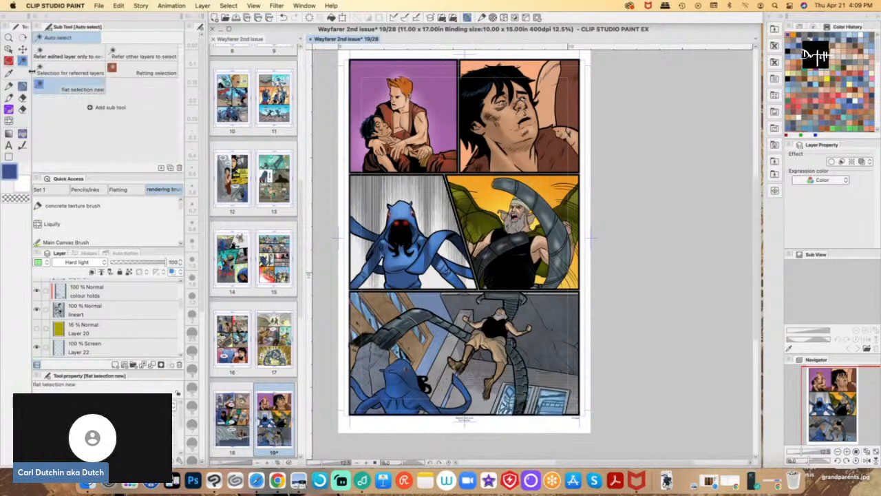
{"action": "left_click", "coordinate": [400, 395]}
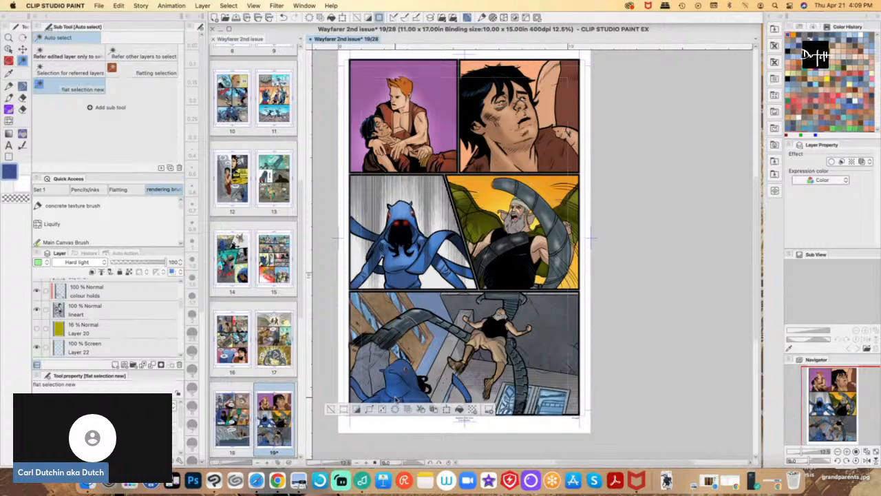
{"action": "left_click", "coordinate": [331, 408]}
- Rename the figure's blue fill layer, Layer 25, as solid
{"action": "scroll", "coordinate": [116, 329], "scroll_direction": "down", "scroll_amount": 3}
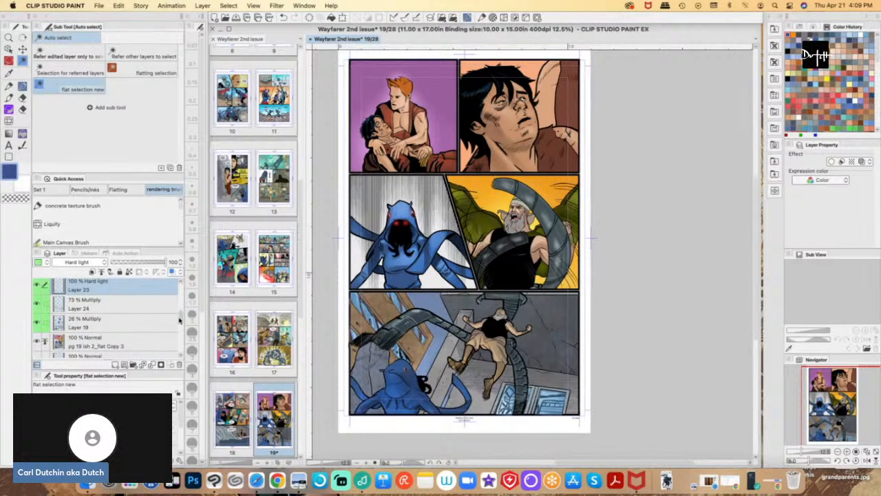
{"action": "left_click_drag", "start_coordinate": [180, 321], "coordinate": [180, 328]}
{"action": "double_click", "coordinate": [83, 331]}
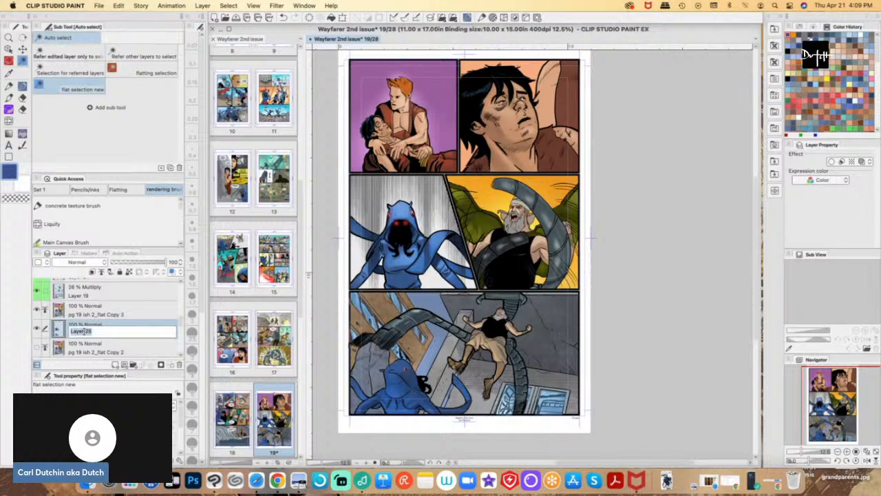
{"action": "type", "text": "solid"}
{"action": "key", "text": "Return"}
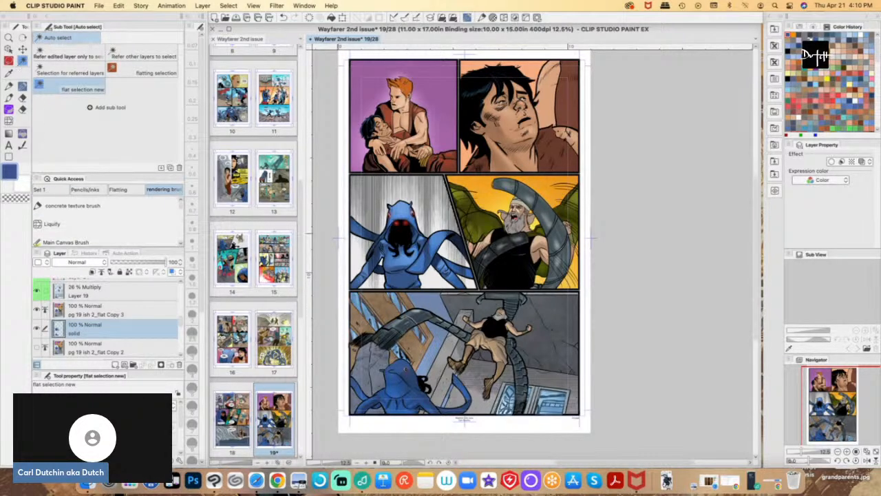
- Select the blue figure from the solid layer, exclude the bottom panel from the selection, and expand the selected area
{"action": "left_click", "coordinate": [392, 269]}
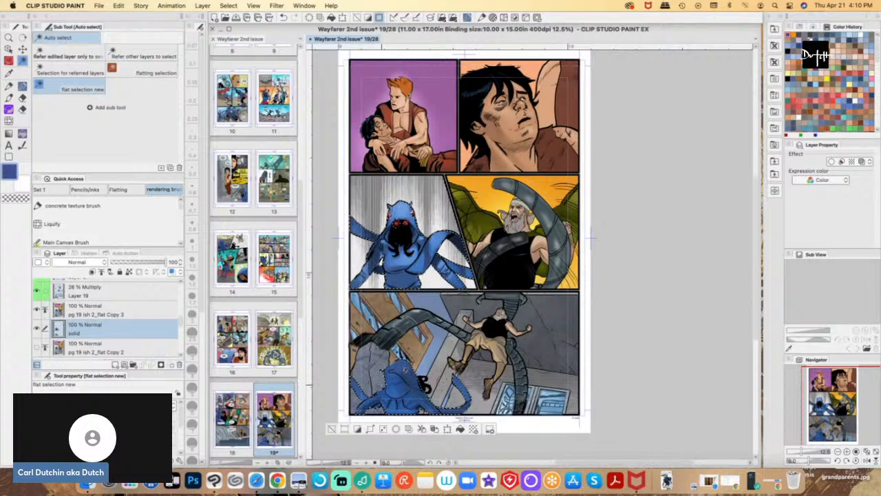
{"action": "key", "text": "m"}
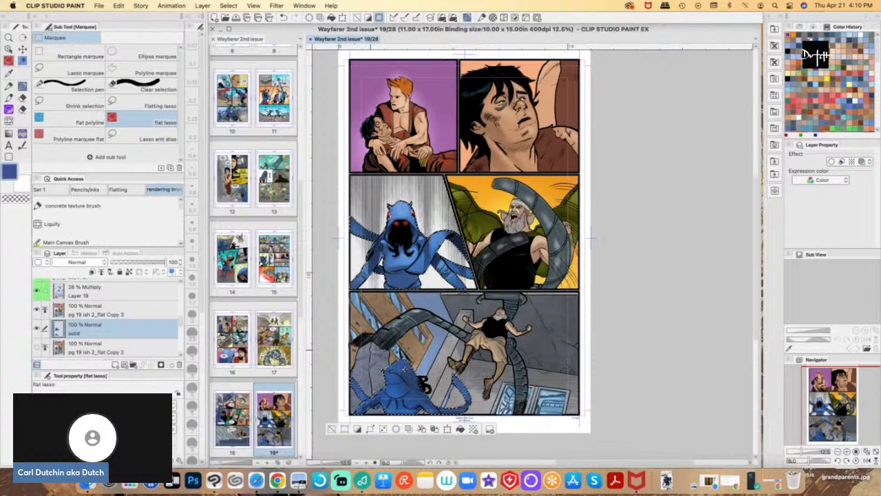
{"action": "mouse_move", "coordinate": [357, 344]}
{"action": "left_mouse_down"}
{"action": "mouse_move", "coordinate": [386, 332]}
{"action": "mouse_move", "coordinate": [439, 424]}
{"action": "mouse_move", "coordinate": [368, 317]}
{"action": "left_mouse_up"}
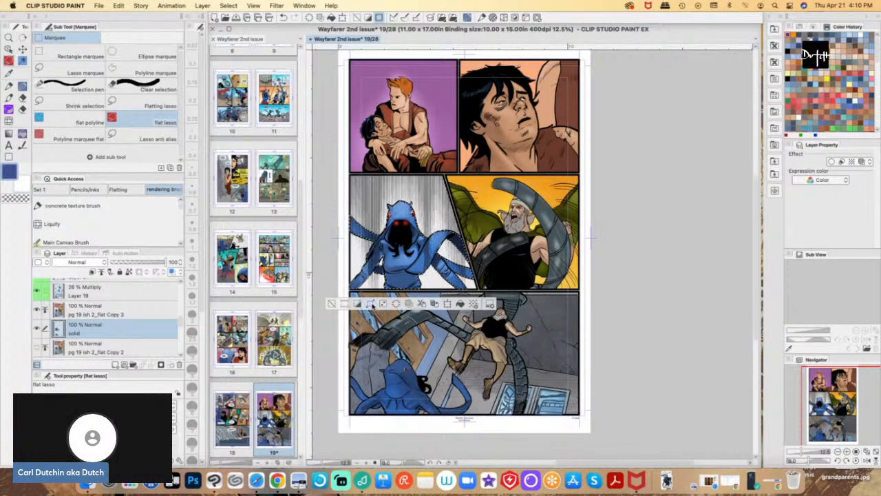
{"action": "left_click", "coordinate": [382, 304]}
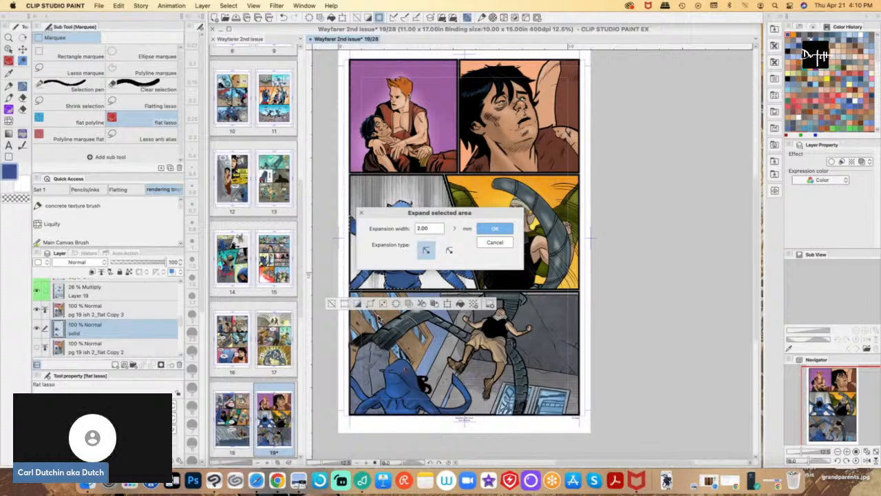
{"action": "left_click", "coordinate": [508, 228]}
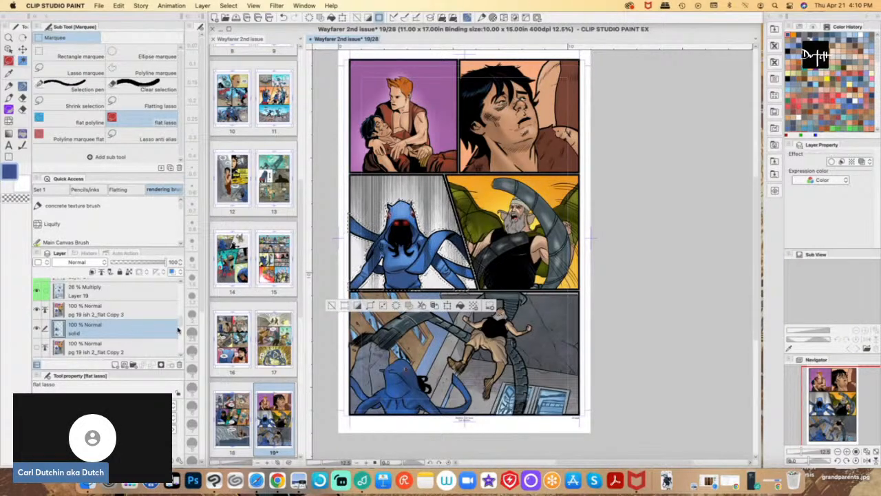
- Add a new raster layer directly above Layer 22 and set its blending mode to Add (Glow)
{"action": "scroll", "coordinate": [178, 330], "scroll_direction": "up", "scroll_amount": 3}
{"action": "left_click", "coordinate": [143, 296]}
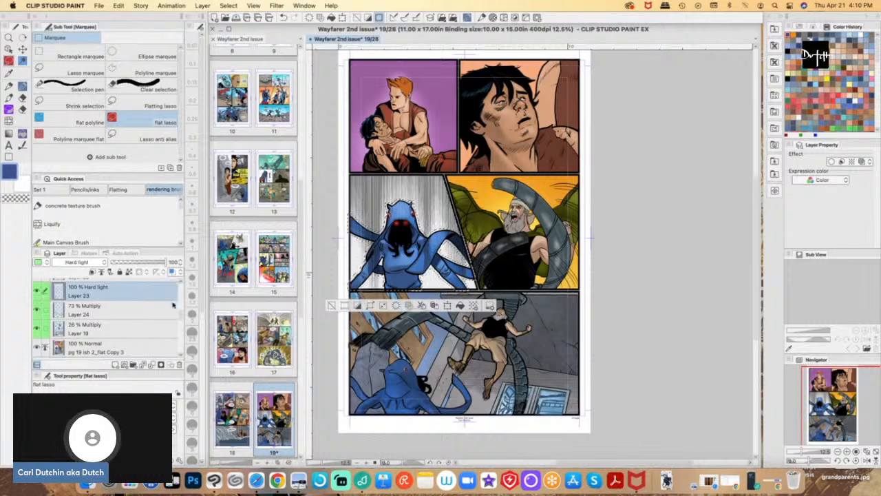
{"action": "scroll", "coordinate": [172, 310], "scroll_direction": "up", "scroll_amount": 2}
{"action": "left_click", "coordinate": [153, 308]}
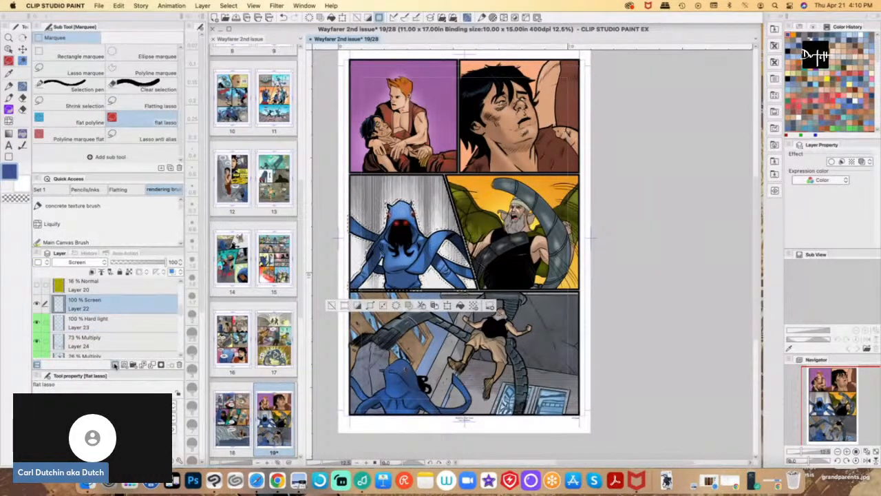
{"action": "left_click", "coordinate": [115, 366]}
{"action": "left_click", "coordinate": [77, 261]}
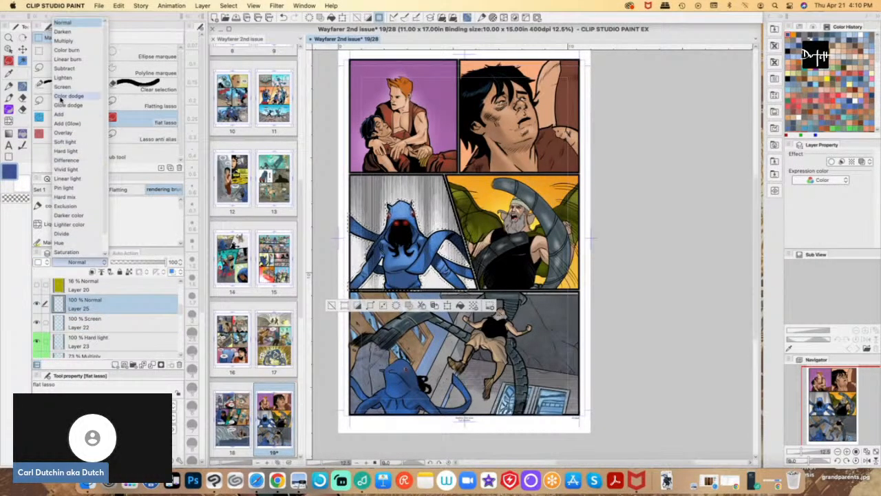
{"action": "left_click", "coordinate": [66, 124]}
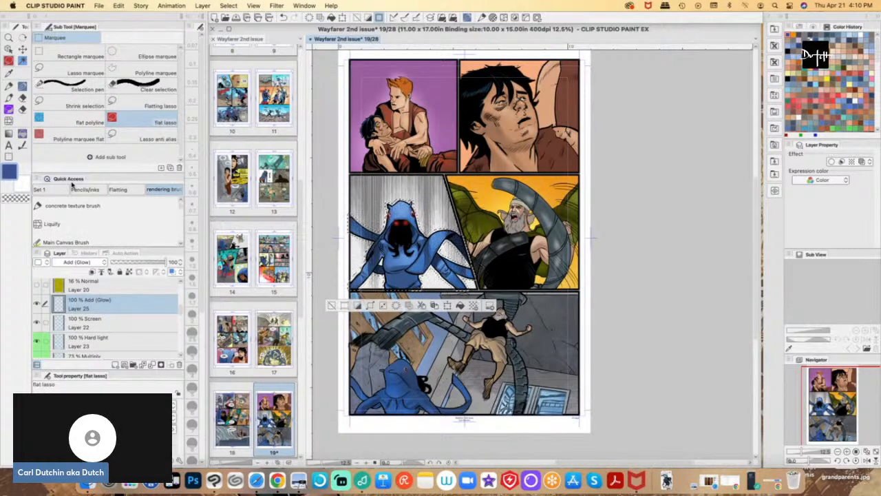
- Sample the dark red around the figure's eyes and brush a soft glow over its lower body with the Hi-Fi Default Soft Round Brush
{"action": "left_click", "coordinate": [9, 72]}
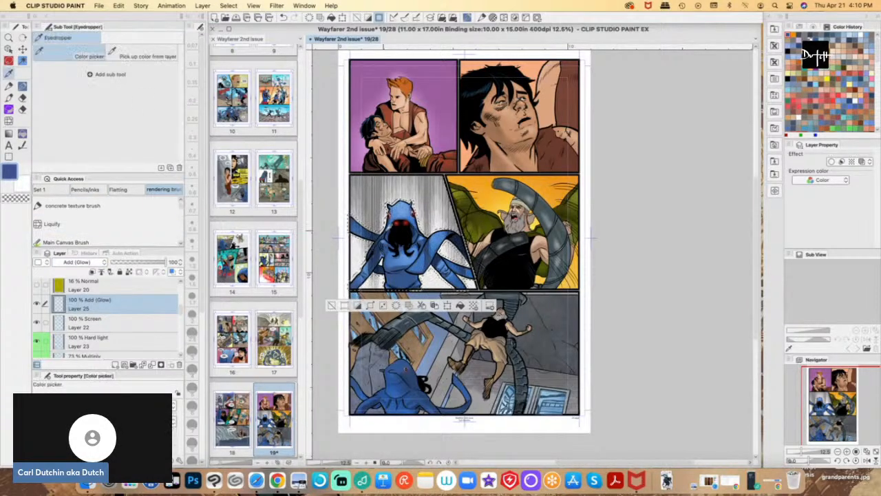
{"action": "left_click", "coordinate": [397, 222]}
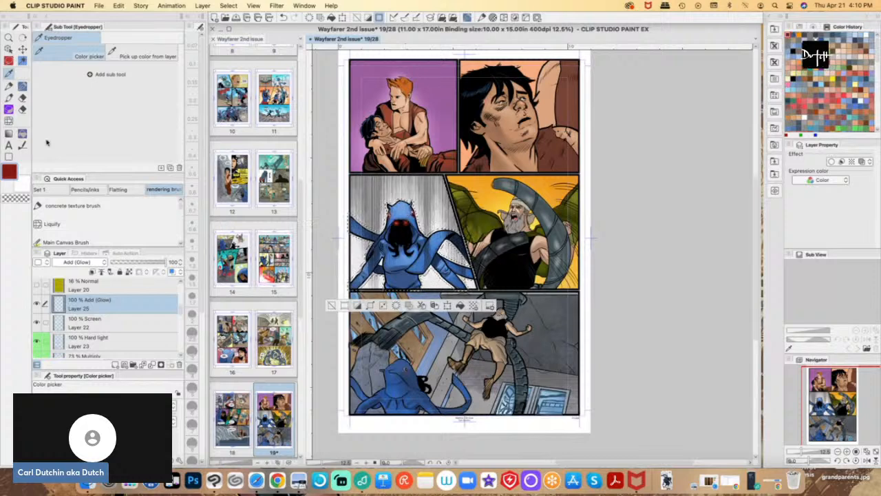
{"action": "key", "text": "b"}
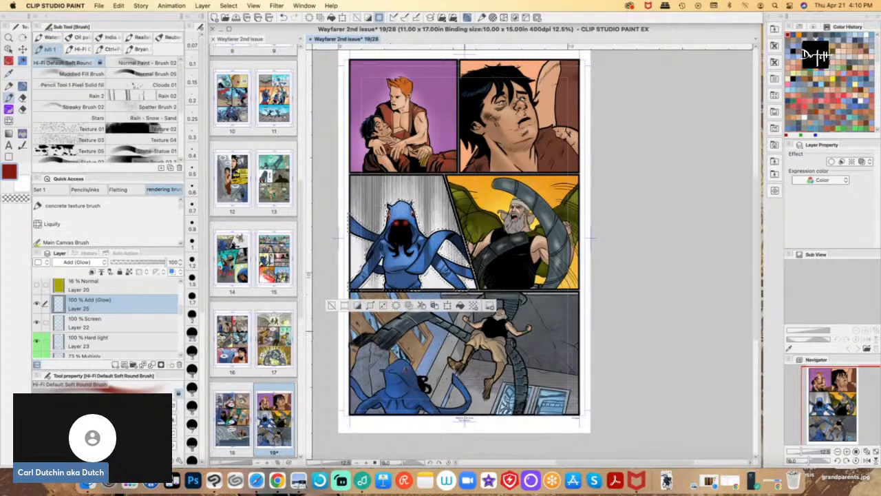
{"action": "left_click", "coordinate": [461, 306]}
{"action": "key", "text": "super+z"}
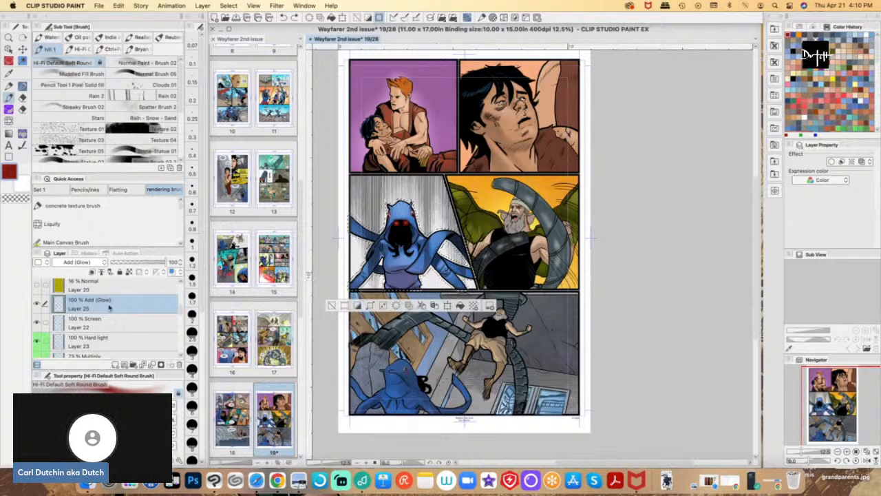
- Shrink the figure selection by 0.50 mm and invert the selected area
{"action": "left_click", "coordinate": [383, 306]}
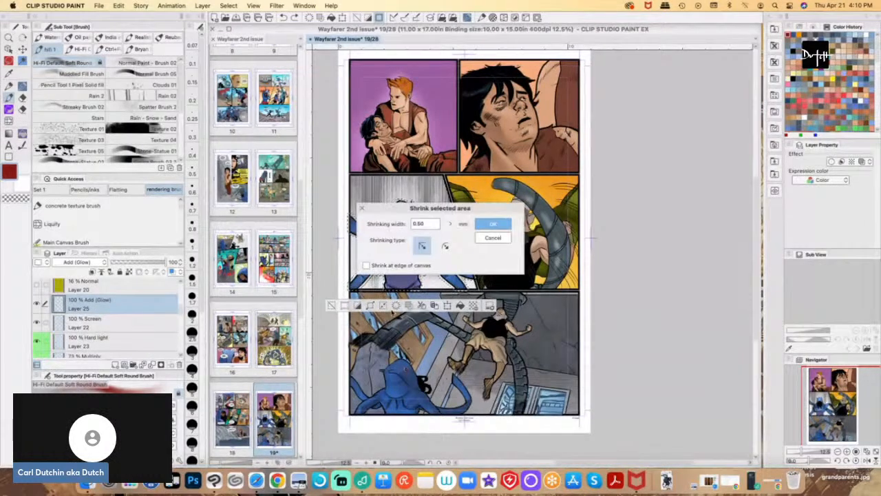
{"action": "left_click", "coordinate": [483, 224]}
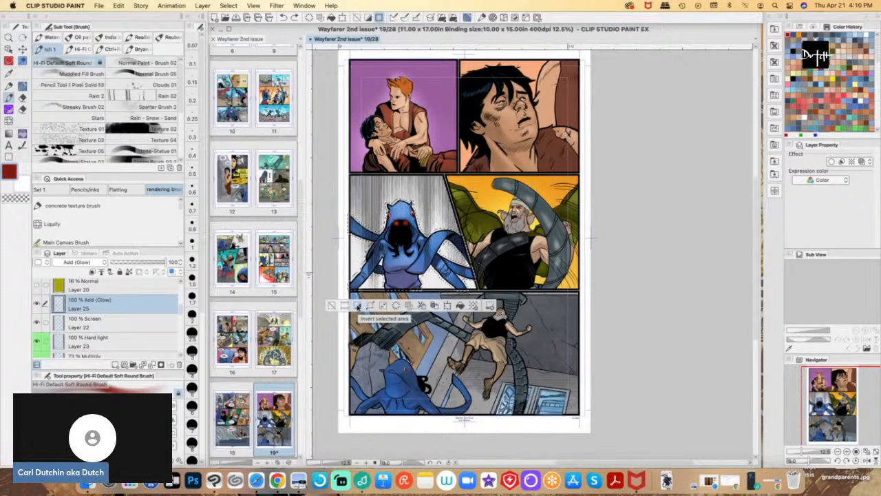
{"action": "left_click", "coordinate": [357, 306]}
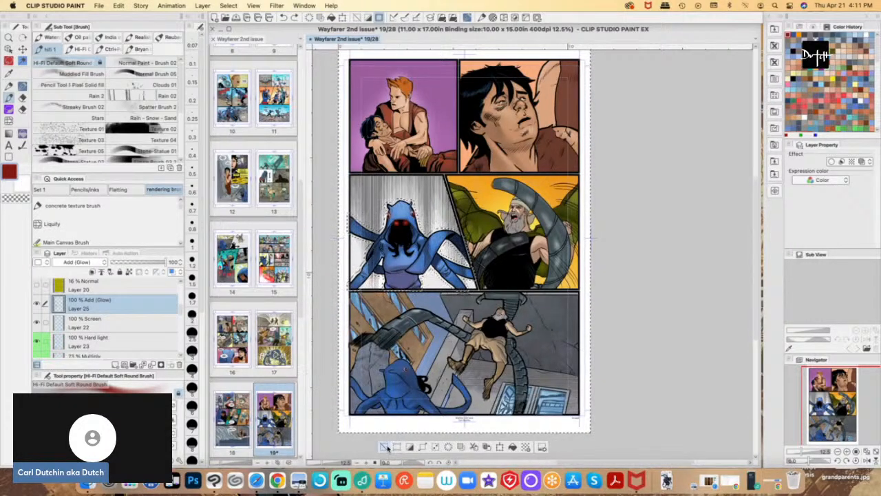
- Try clearing the figure selection and switching Layer 25 to the Normal blending mode
{"action": "left_click", "coordinate": [385, 447]}
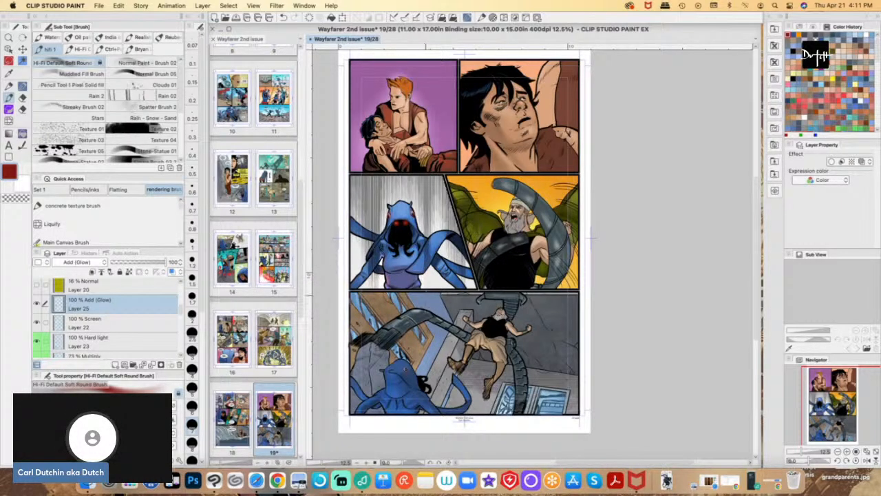
{"action": "key", "text": "super+z"}
{"action": "key", "text": "super+z"}
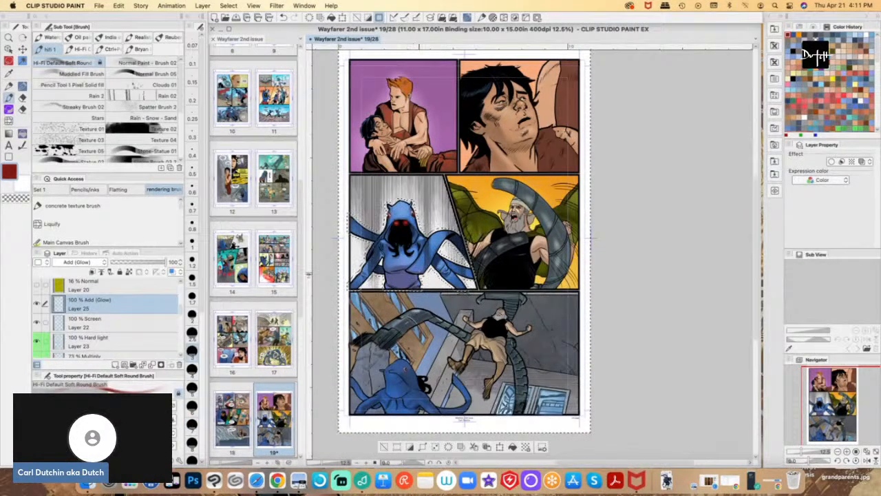
{"action": "left_click", "coordinate": [77, 262]}
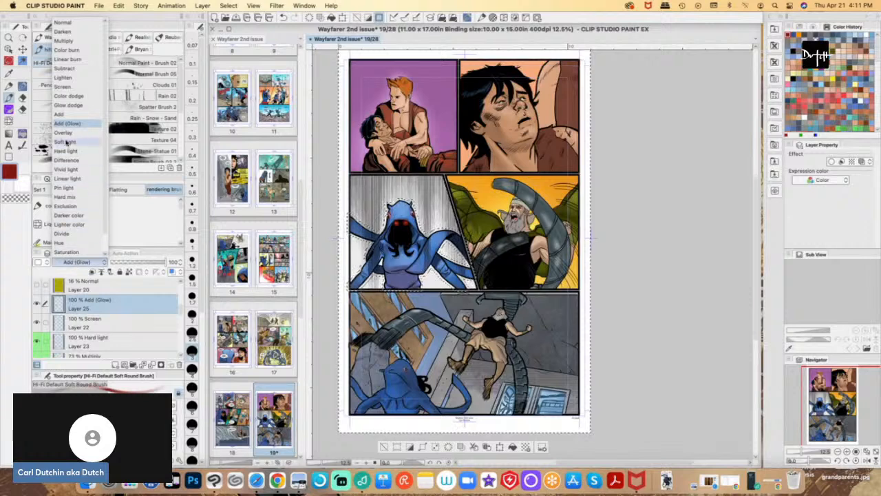
{"action": "left_click", "coordinate": [62, 22]}
{"action": "key", "text": "super+z"}
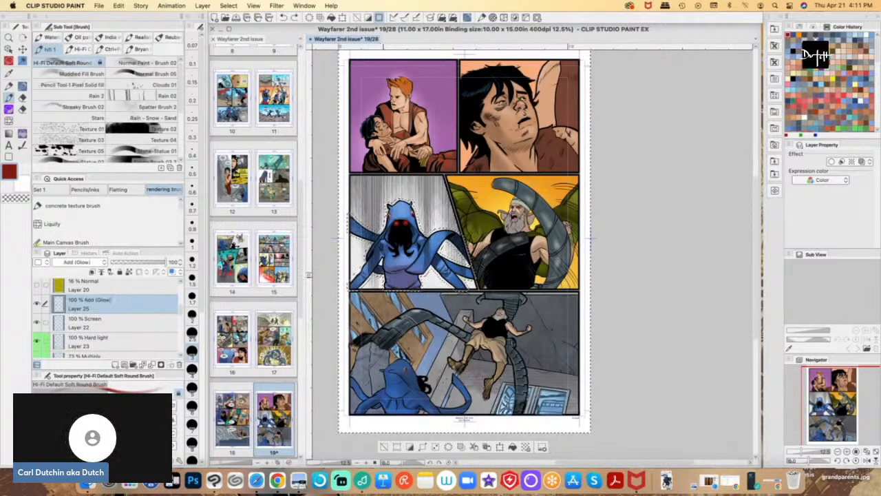
- Reduce the size of the Hi-Fi Default Soft Round Brush
{"action": "key", "text": "bracketleft"}
{"action": "key", "text": "bracketleft"}
{"action": "key", "text": "bracketleft"}
{"action": "key", "text": "bracketleft"}
{"action": "key", "text": "bracketleft"}
{"action": "key", "text": "bracketleft"}
{"action": "key", "text": "bracketleft"}
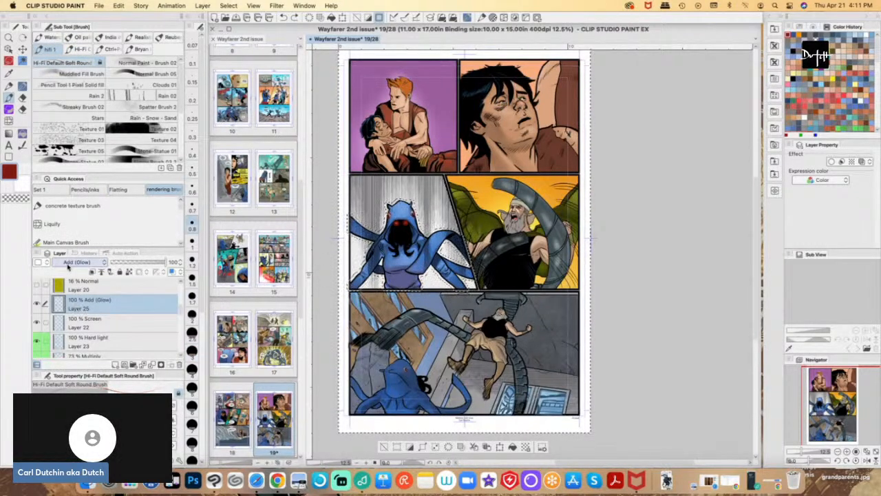
- Revert the page history to the New Raster Layer entry, discarding the glow strokes and the blending mode change on Layer 25
{"action": "left_click", "coordinate": [78, 262]}
{"action": "left_click", "coordinate": [81, 261]}
{"action": "left_click", "coordinate": [84, 253]}
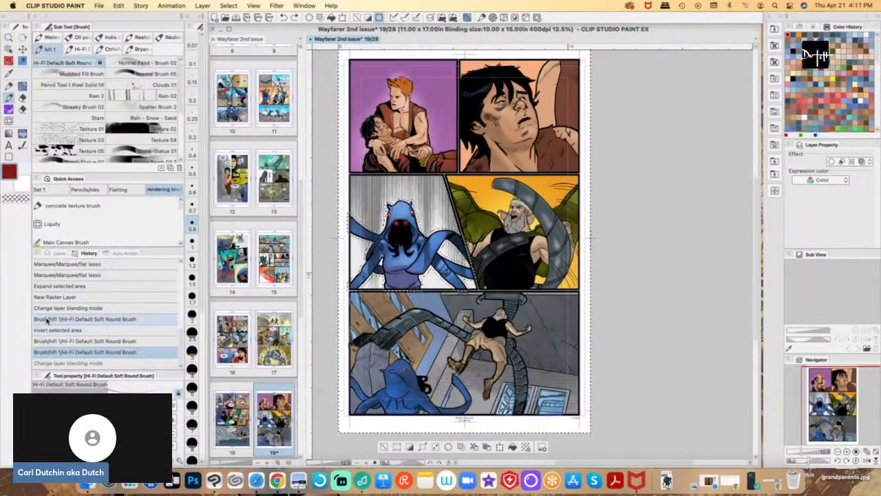
{"action": "left_click", "coordinate": [46, 309]}
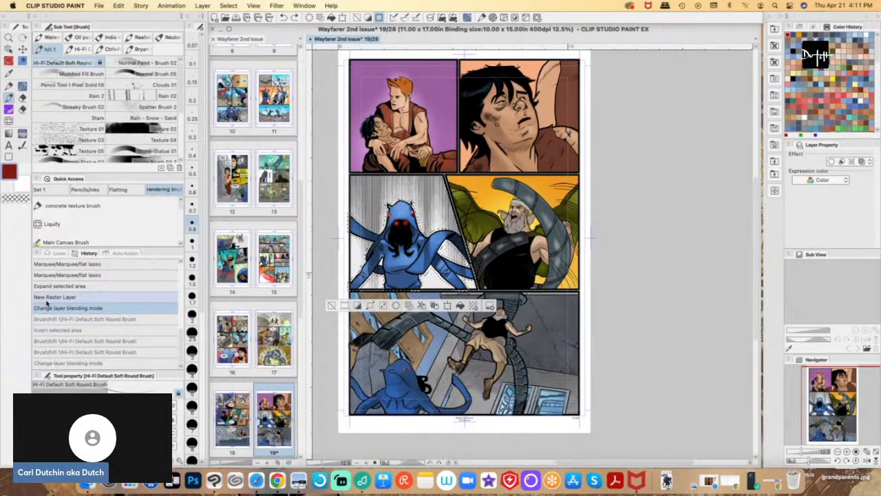
{"action": "left_click", "coordinate": [49, 296]}
{"action": "left_click", "coordinate": [39, 189]}
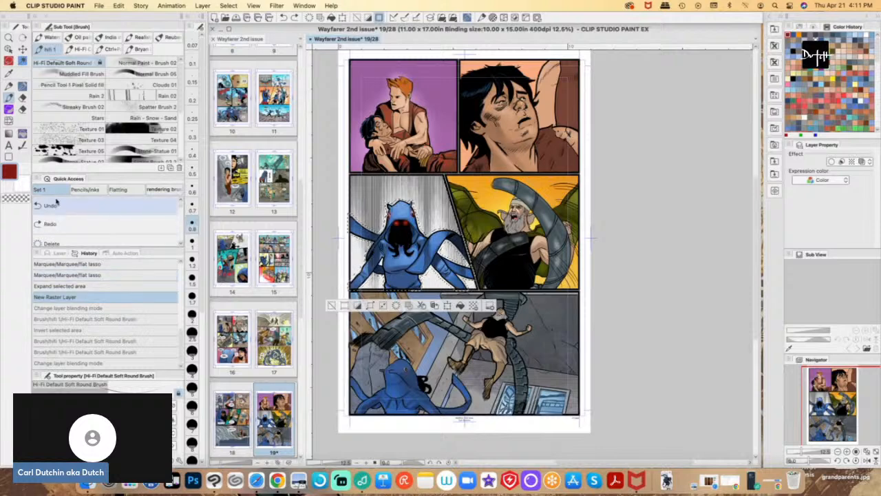
{"action": "left_click", "coordinate": [55, 253]}
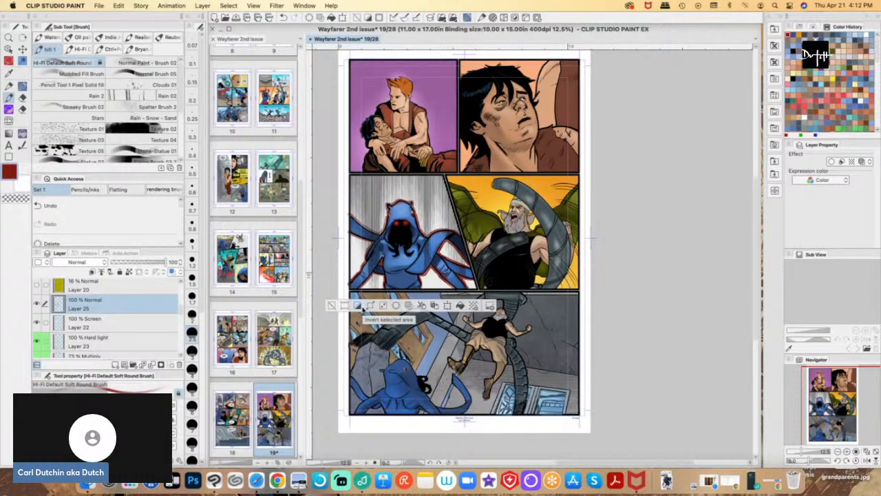
- Invert the selected area around the blue figure and clear the selection
{"action": "left_click", "coordinate": [357, 306]}
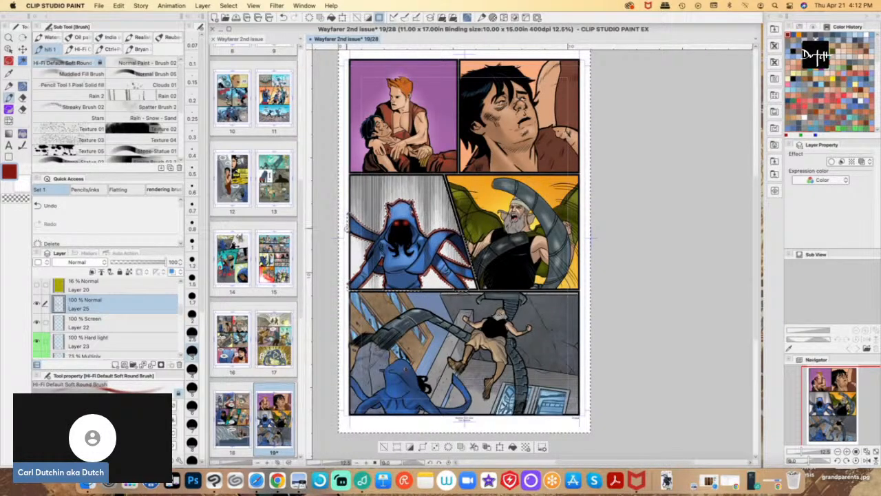
{"action": "left_click", "coordinate": [384, 447]}
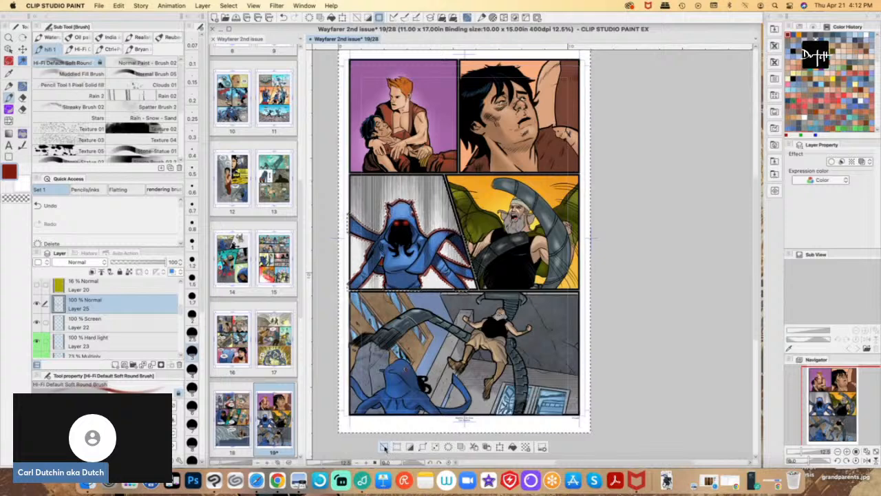